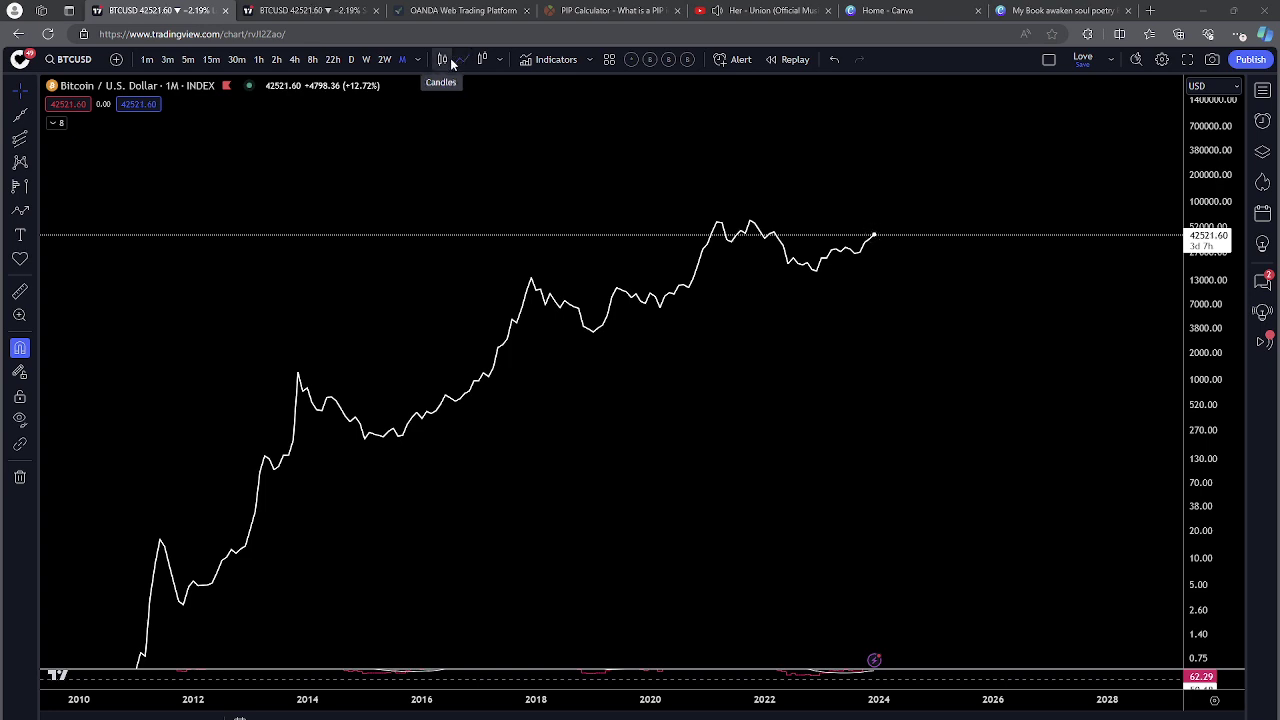
Step: Switch the BTCUSD monthly chart to candles and show the hidden 3EMA indicator
click(448, 59)
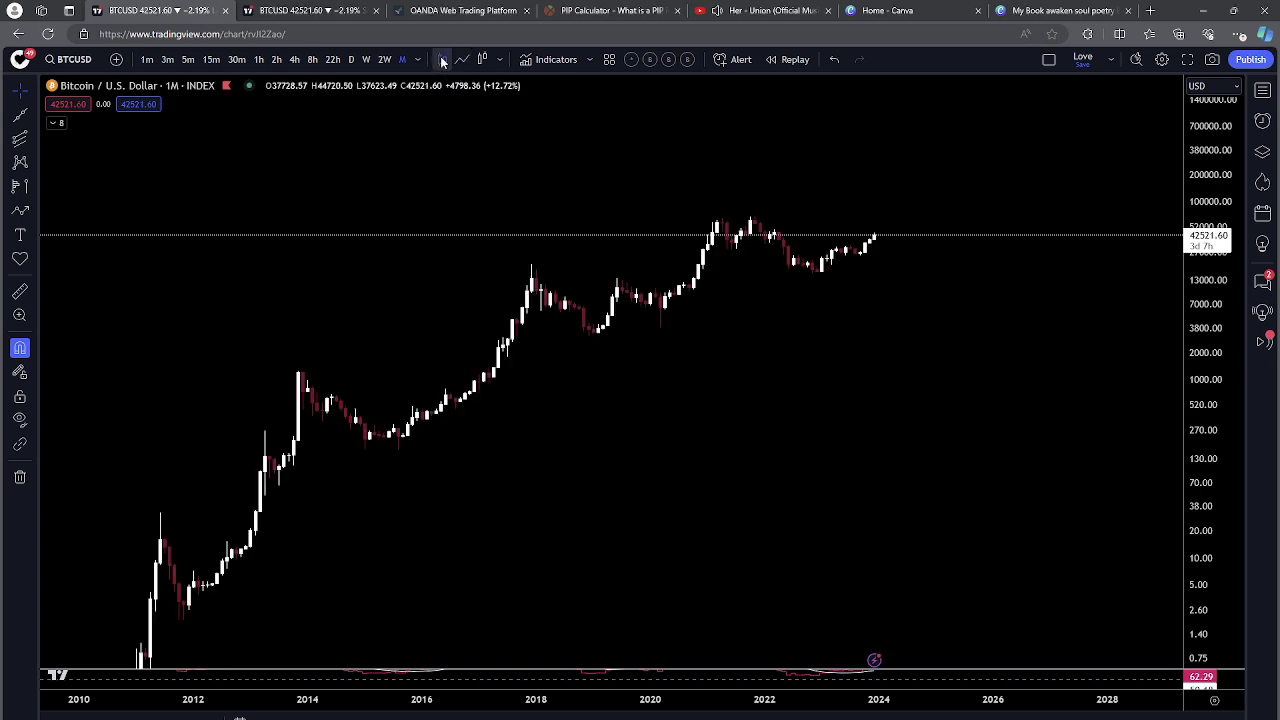
click(56, 124)
click(184, 171)
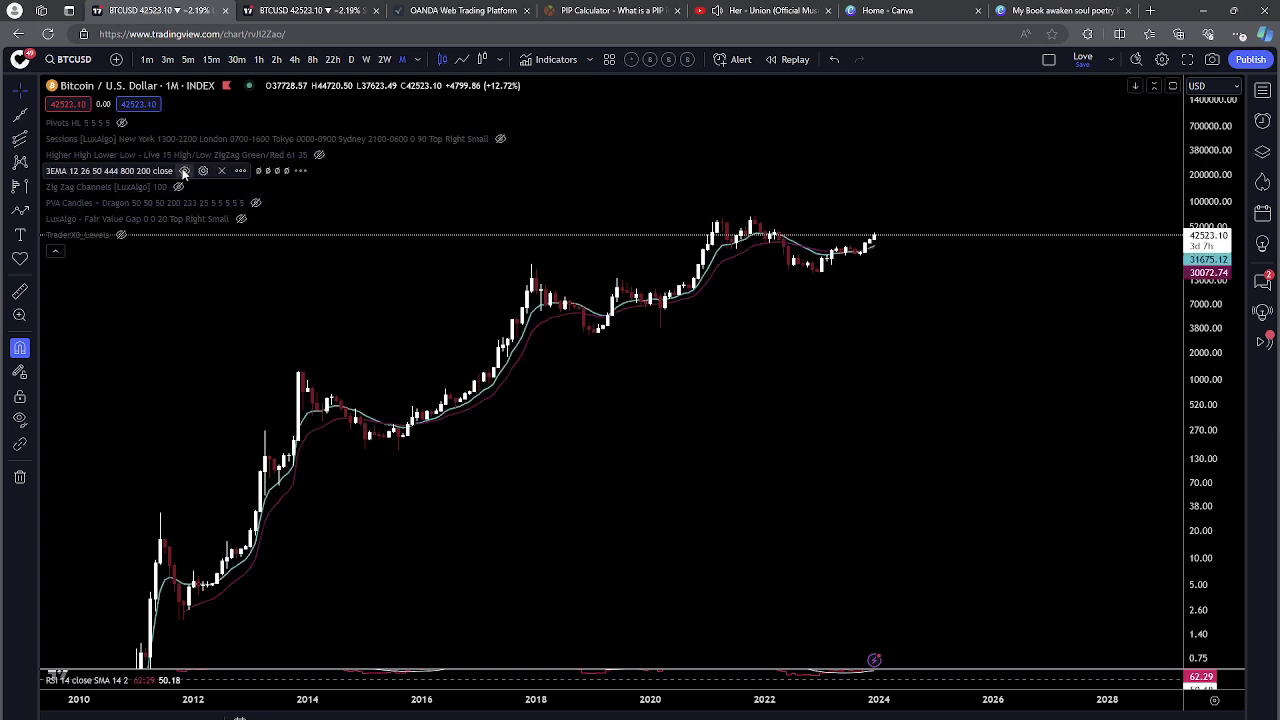
right_click(1207, 456)
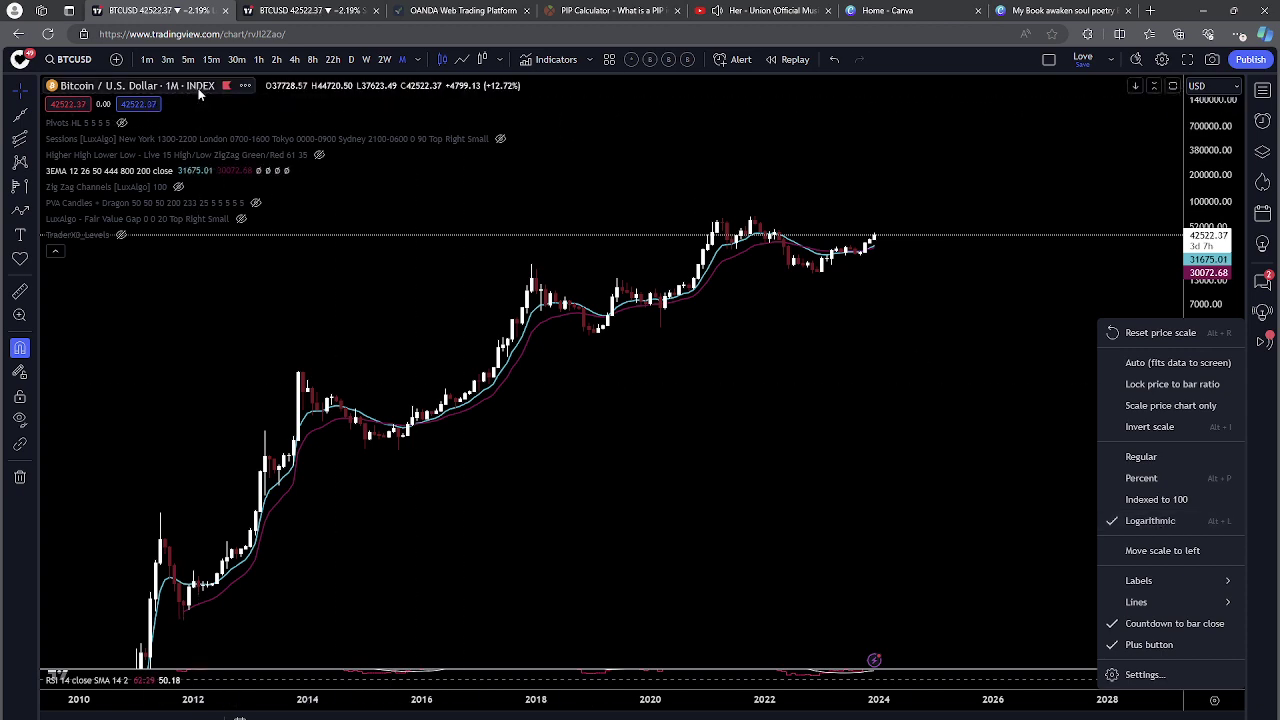
click(56, 250)
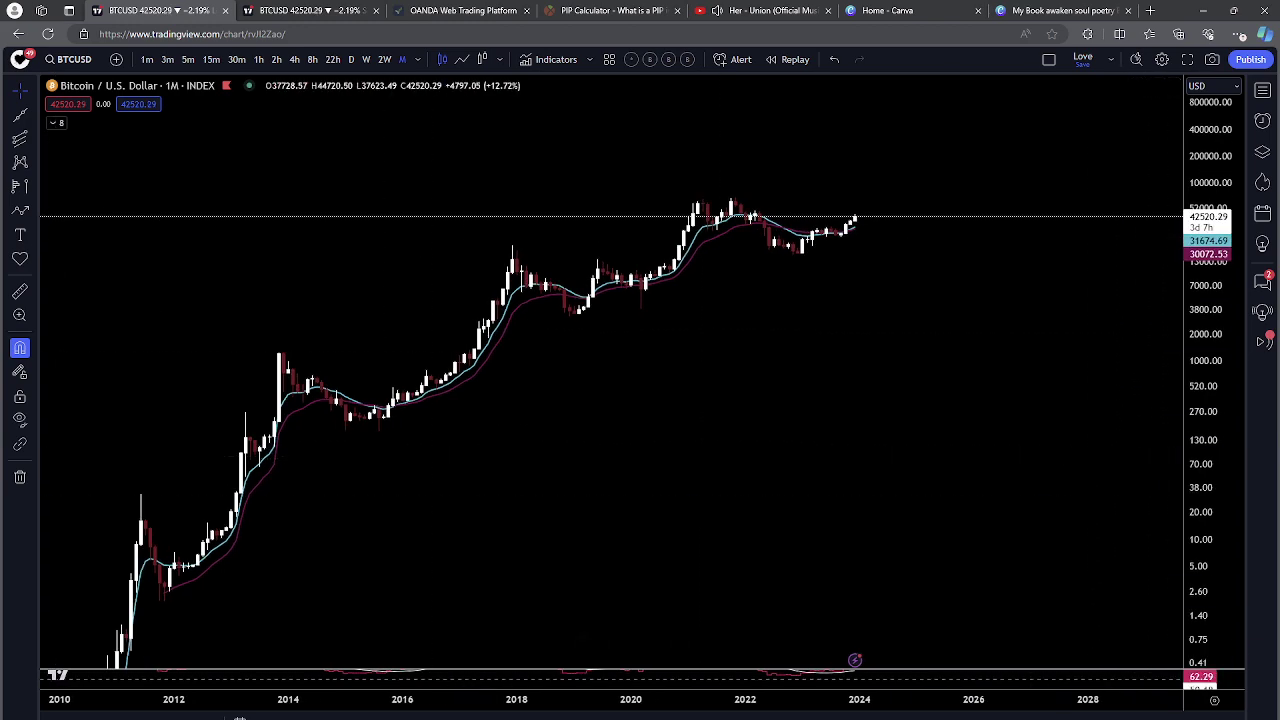
Step: Draw an extended trend line from the August 2015 low at 162.00 to the March 2020 low at 3880.59 and color it red
click(379, 445)
click(640, 310)
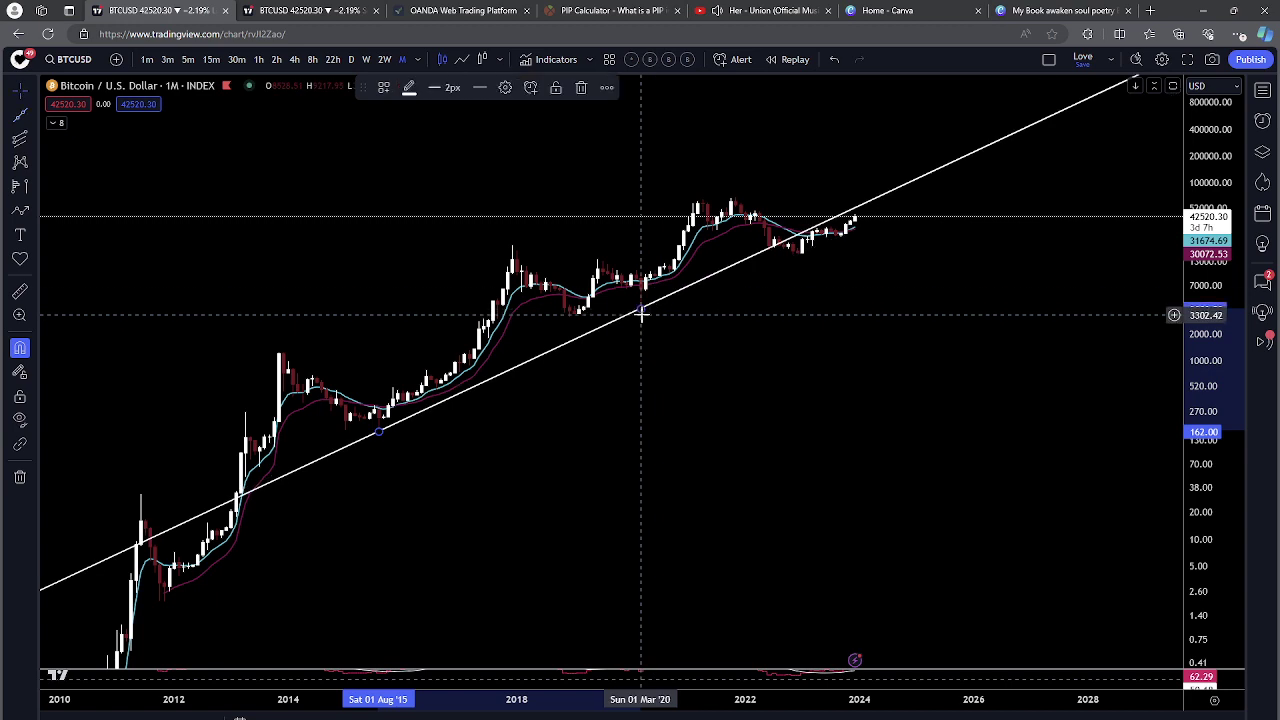
click(409, 87)
click(413, 131)
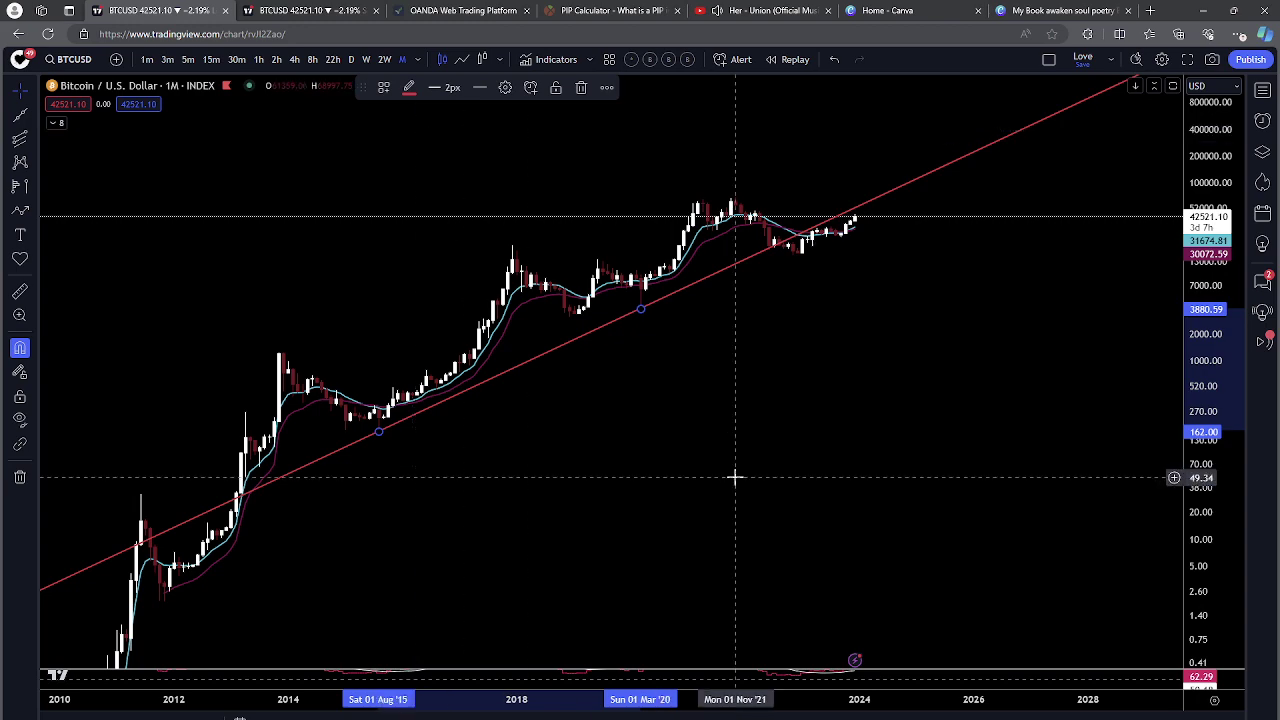
click(949, 366)
Step: Draw red horizontal lines at the November 2023 monthly candle's close, 37723.24, and its open, 34661.82
drag(949, 366, 1023, 423)
drag(966, 488, 916, 463)
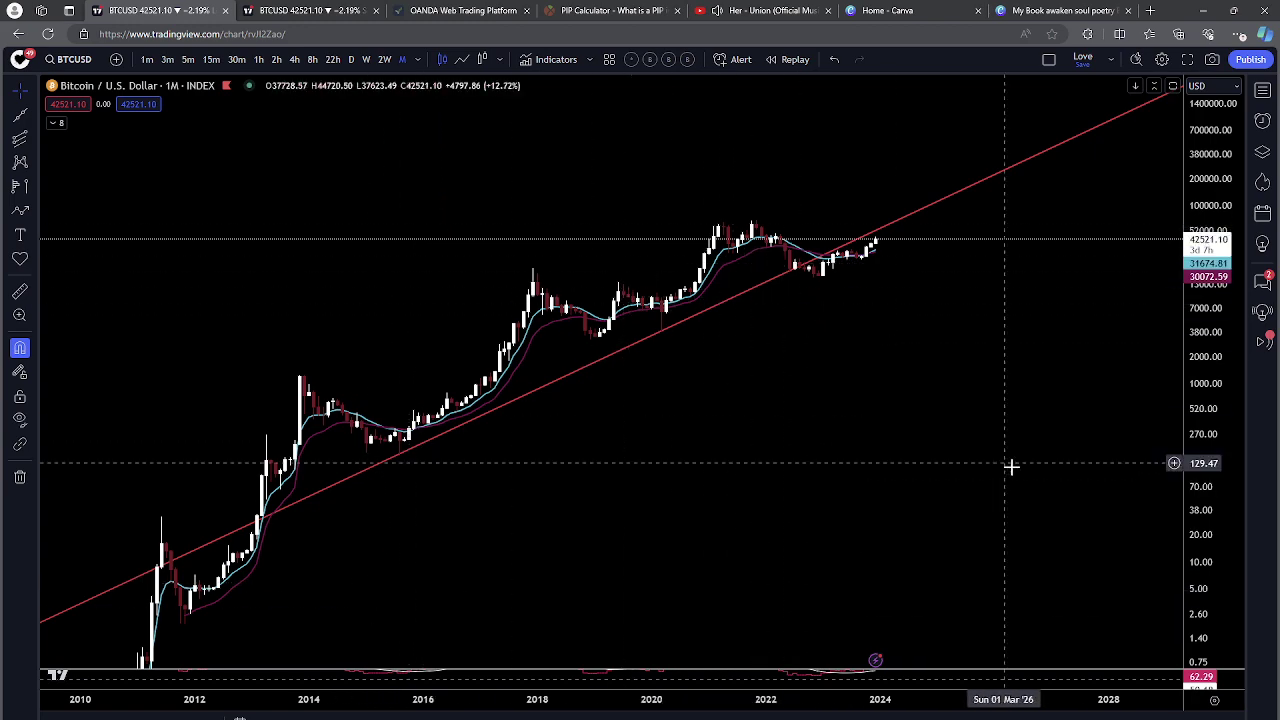
drag(1011, 466, 920, 466)
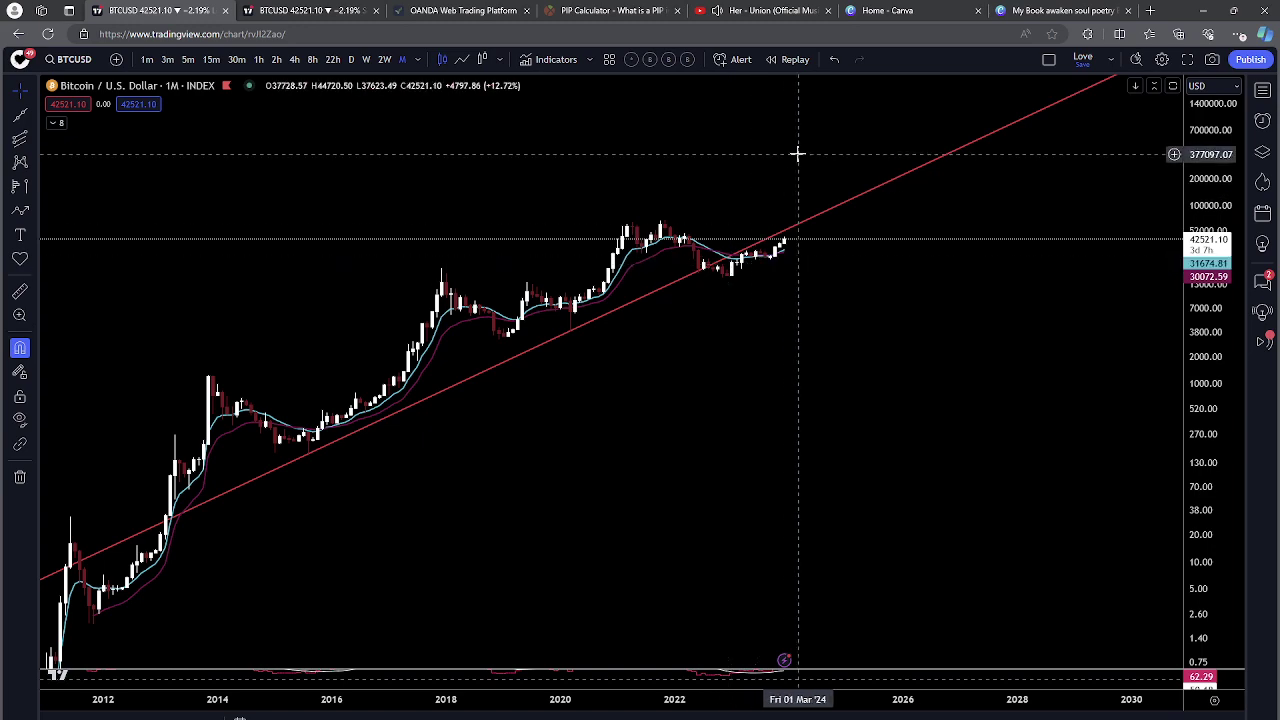
drag(857, 409, 890, 437)
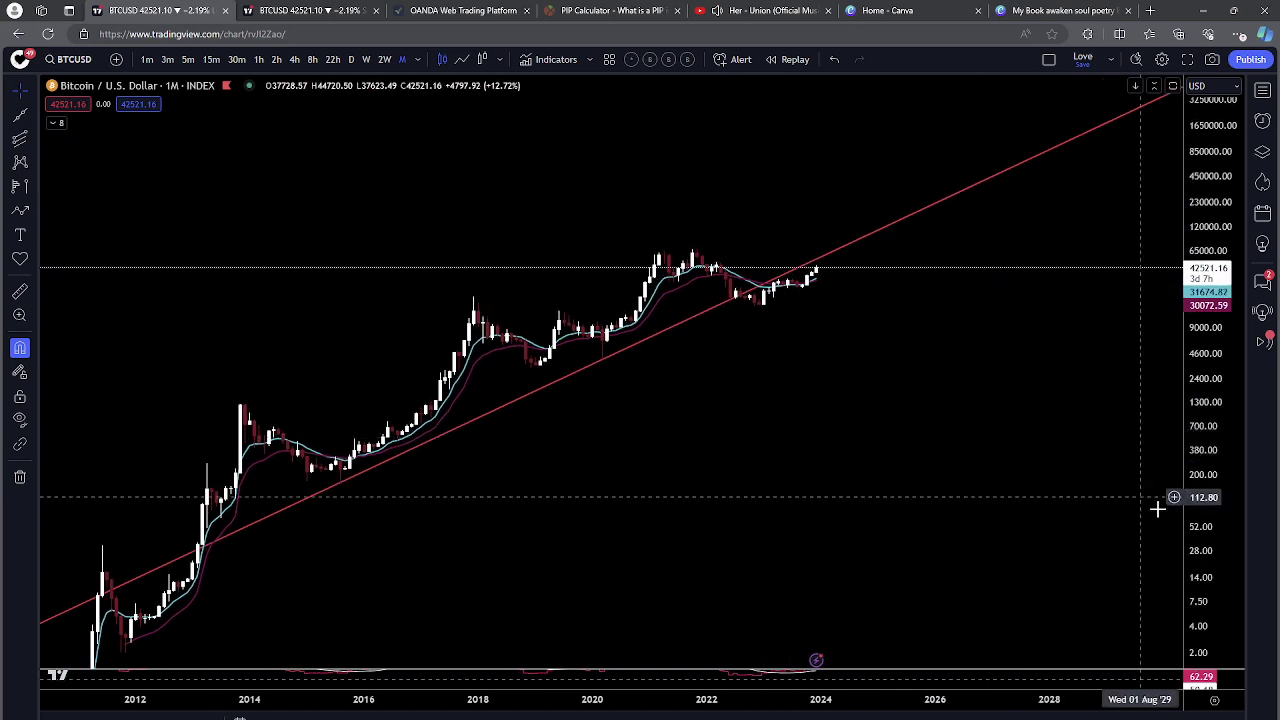
drag(1208, 563, 1208, 482)
scroll(860, 337, up, 6)
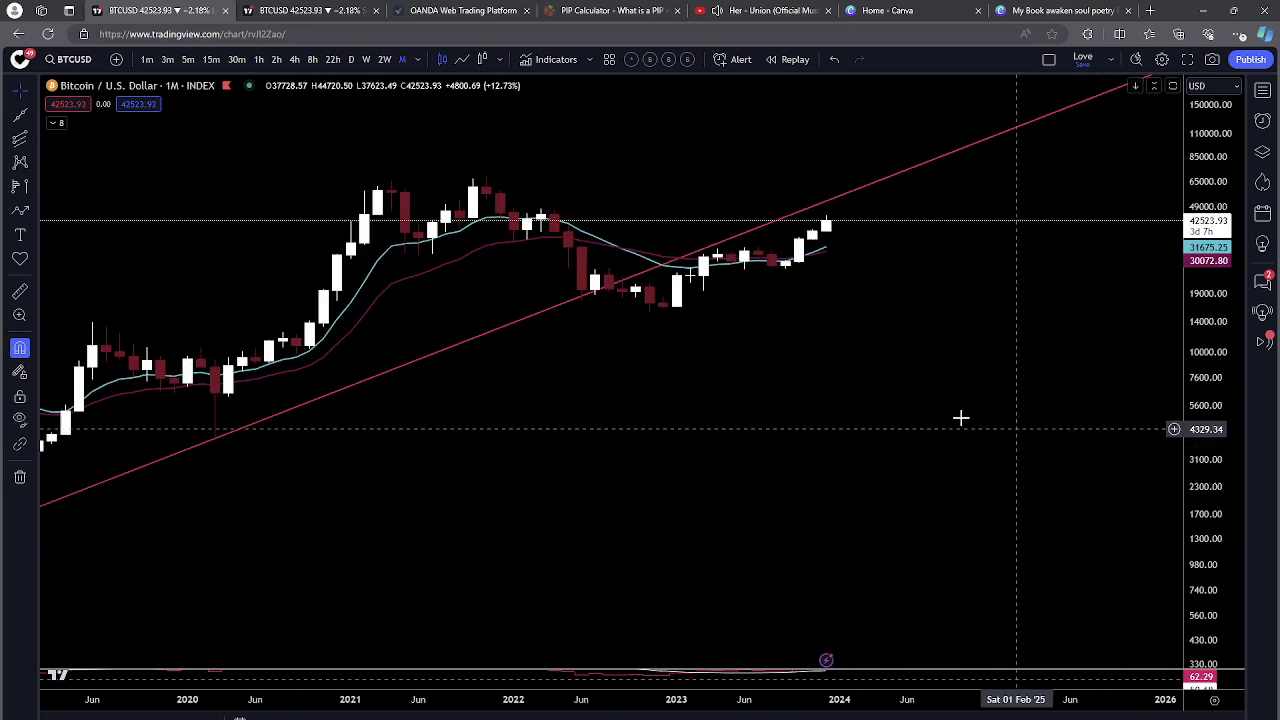
drag(1208, 570, 1208, 441)
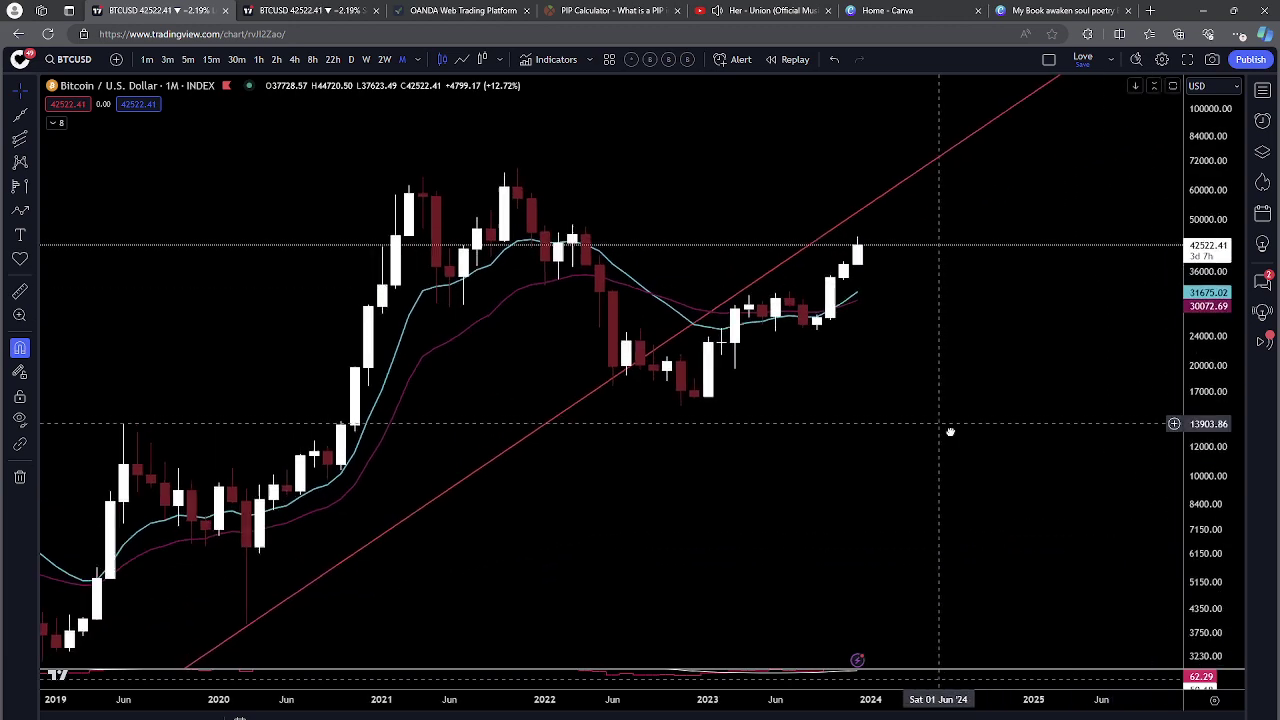
drag(937, 428, 979, 476)
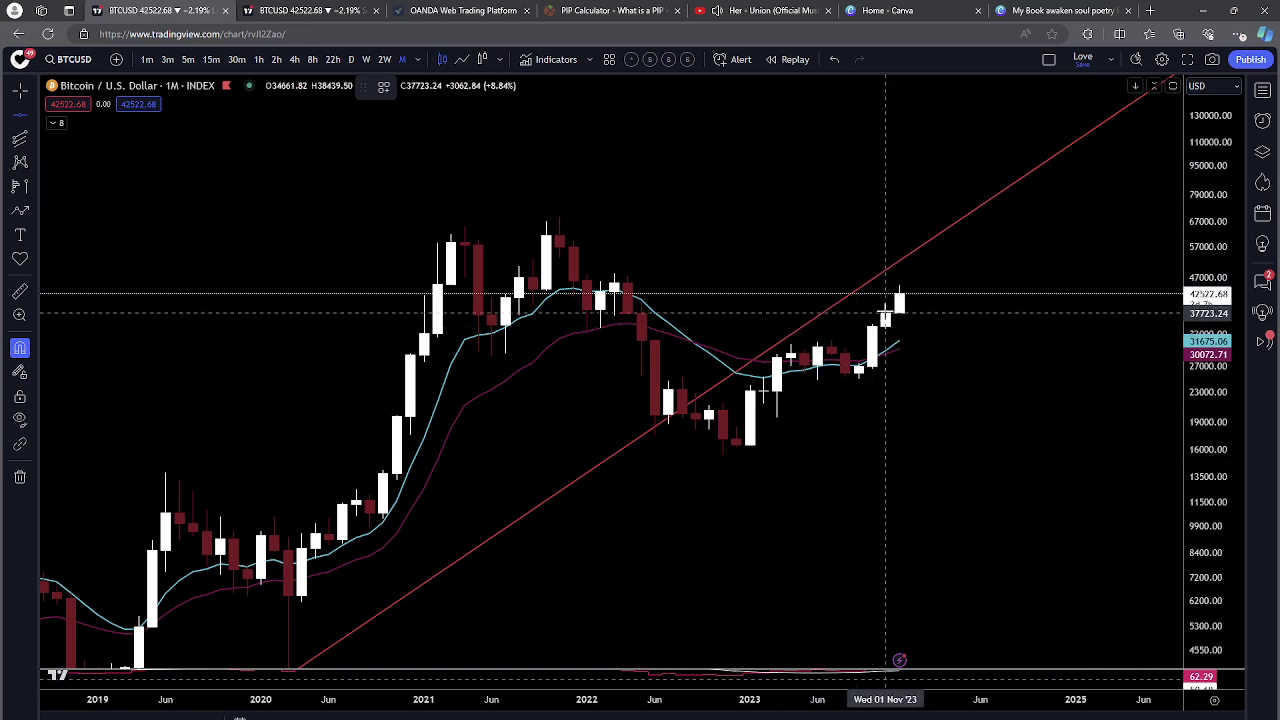
click(884, 312)
click(409, 88)
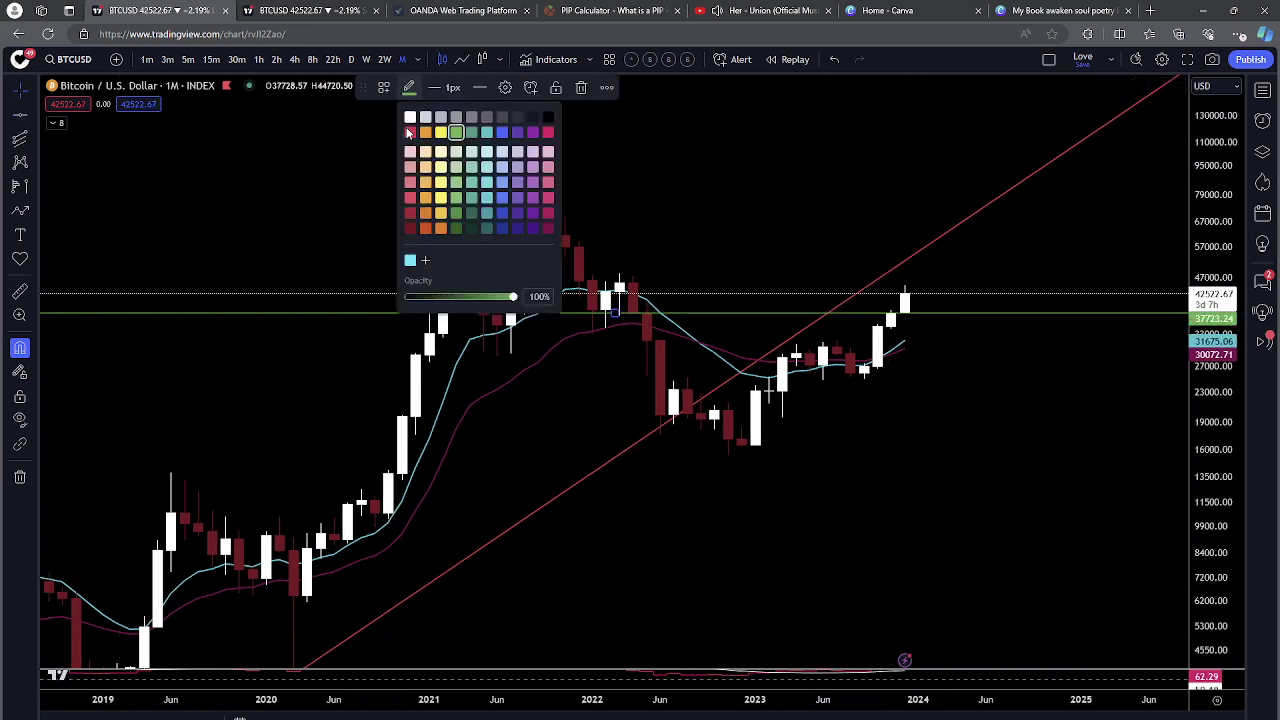
click(409, 126)
click(372, 262)
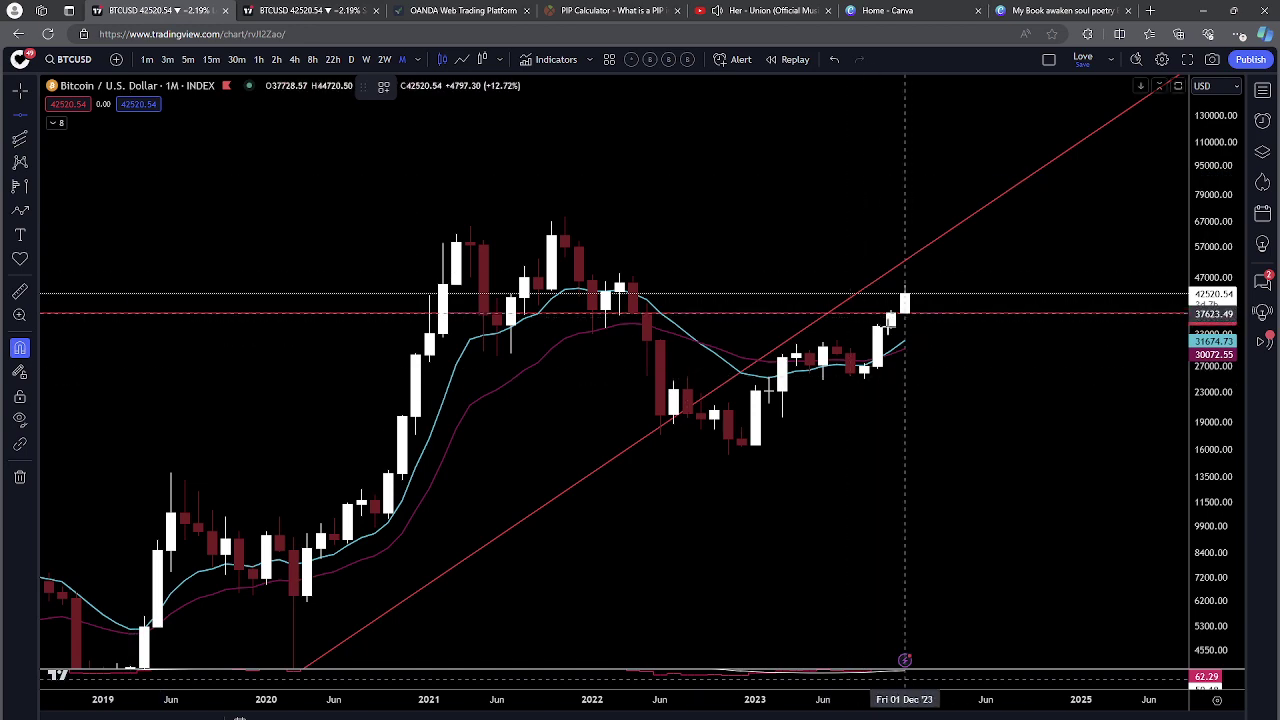
key(alt+h)
scroll(1000, 514, up, 5)
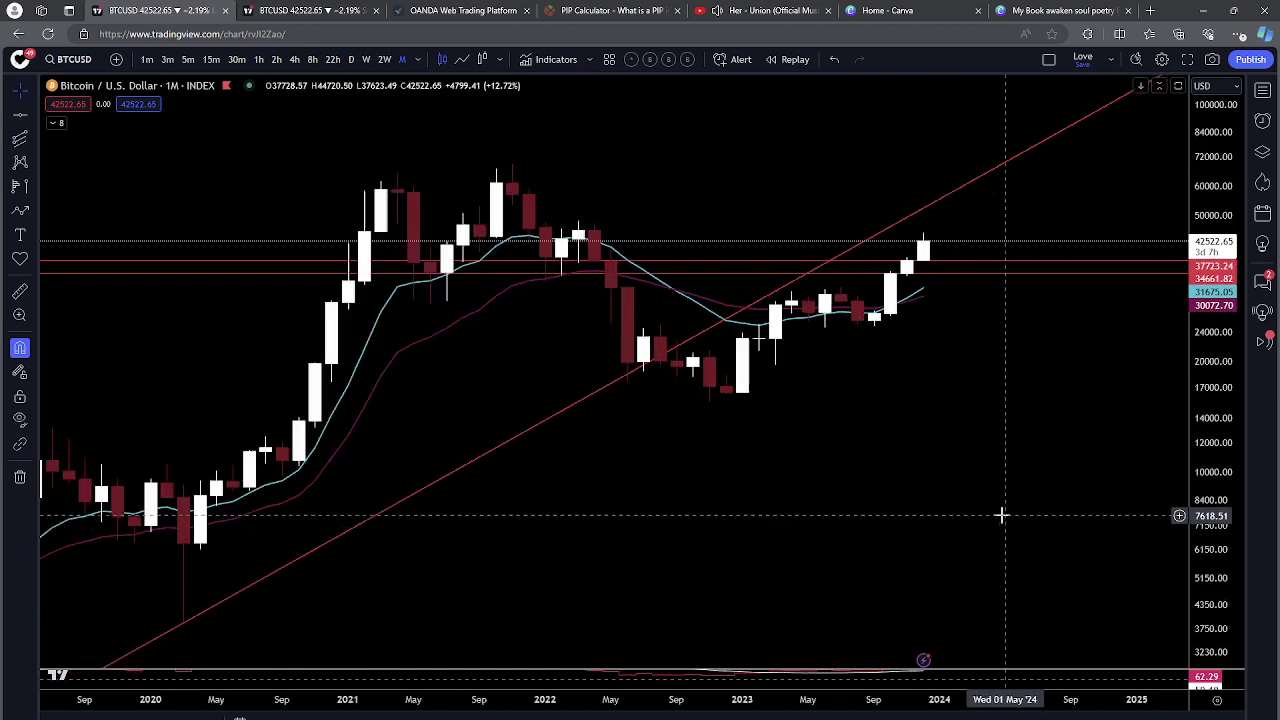
Step: Add a red horizontal line at the April 2022 monthly candle's open, 45520.97
drag(1034, 574, 1000, 565)
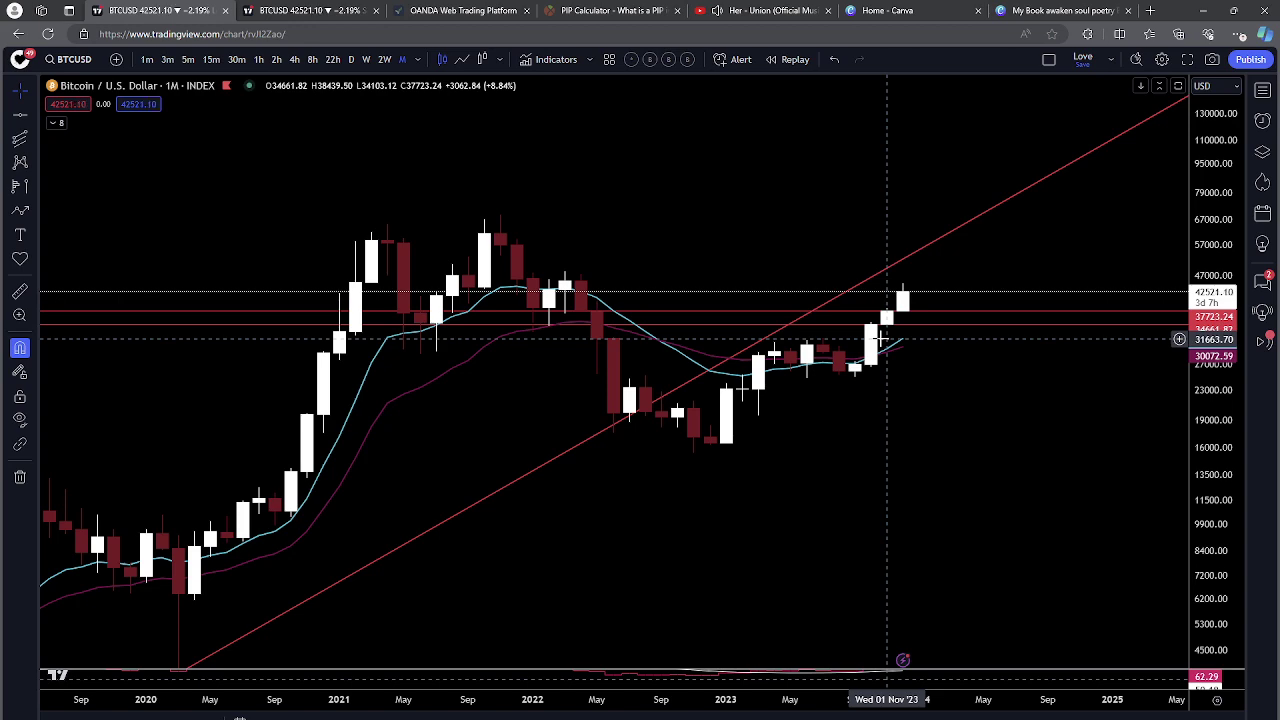
drag(951, 397, 840, 406)
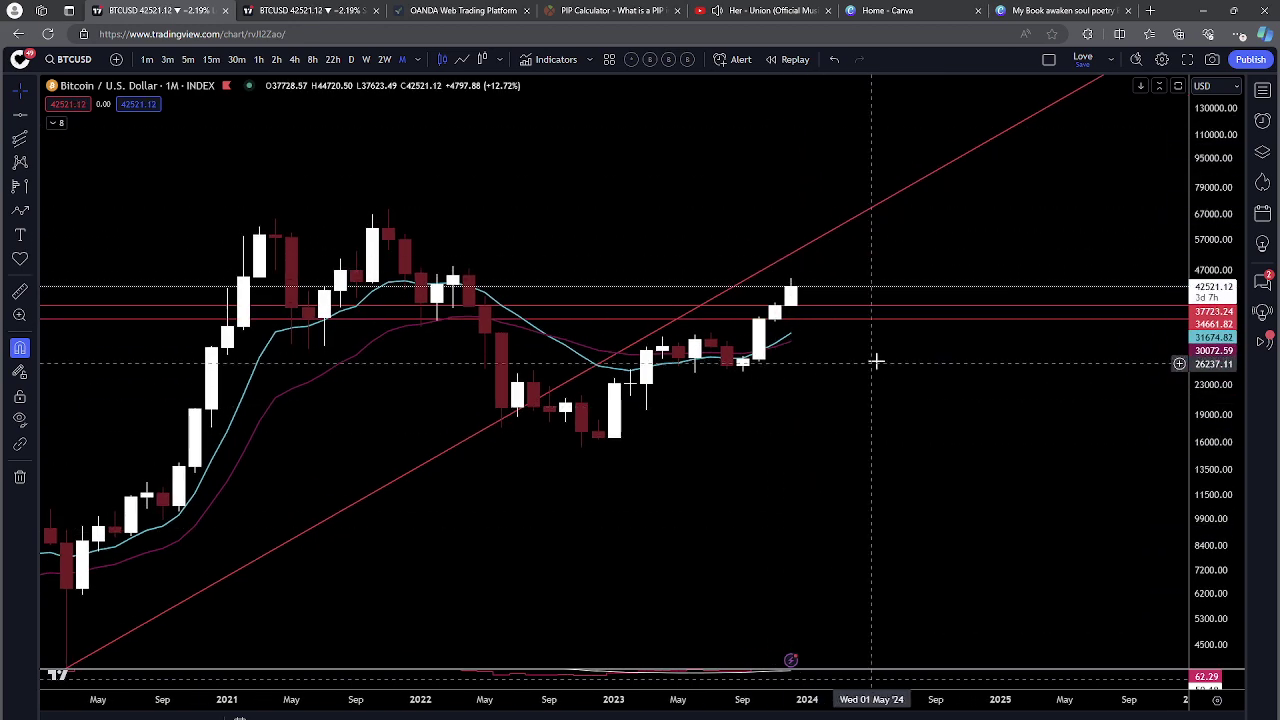
drag(837, 456, 860, 489)
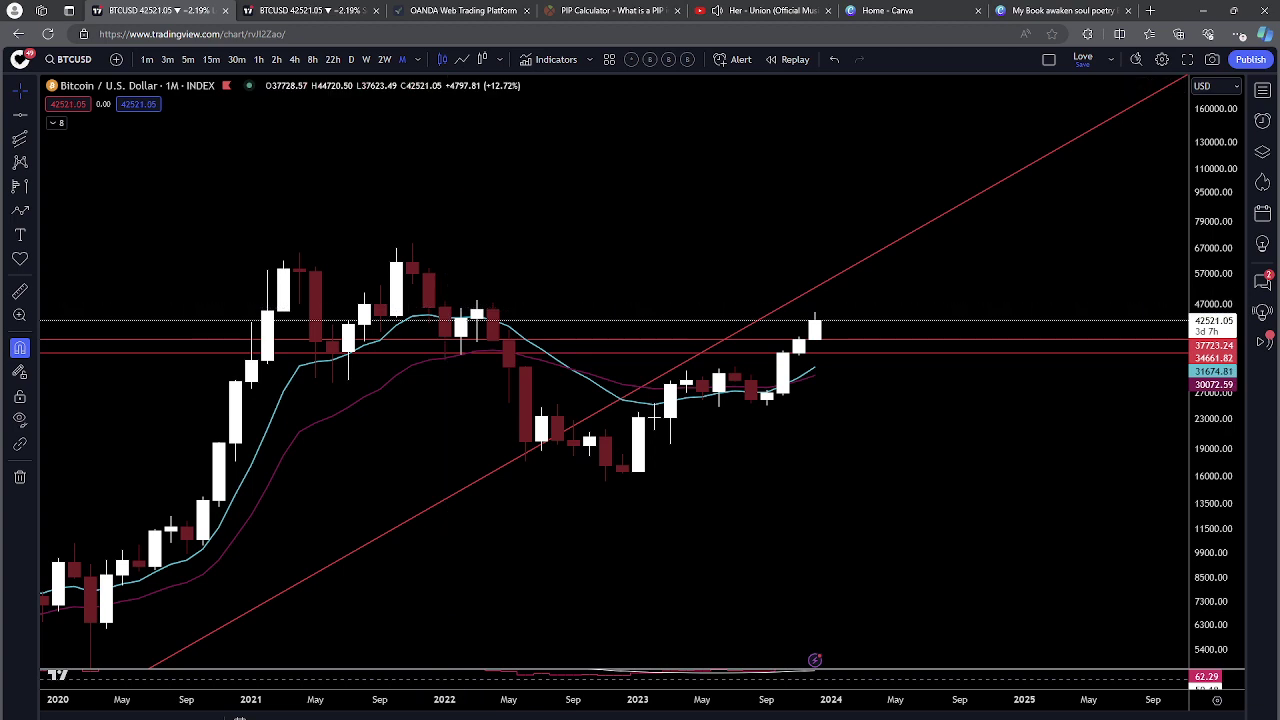
click(20, 114)
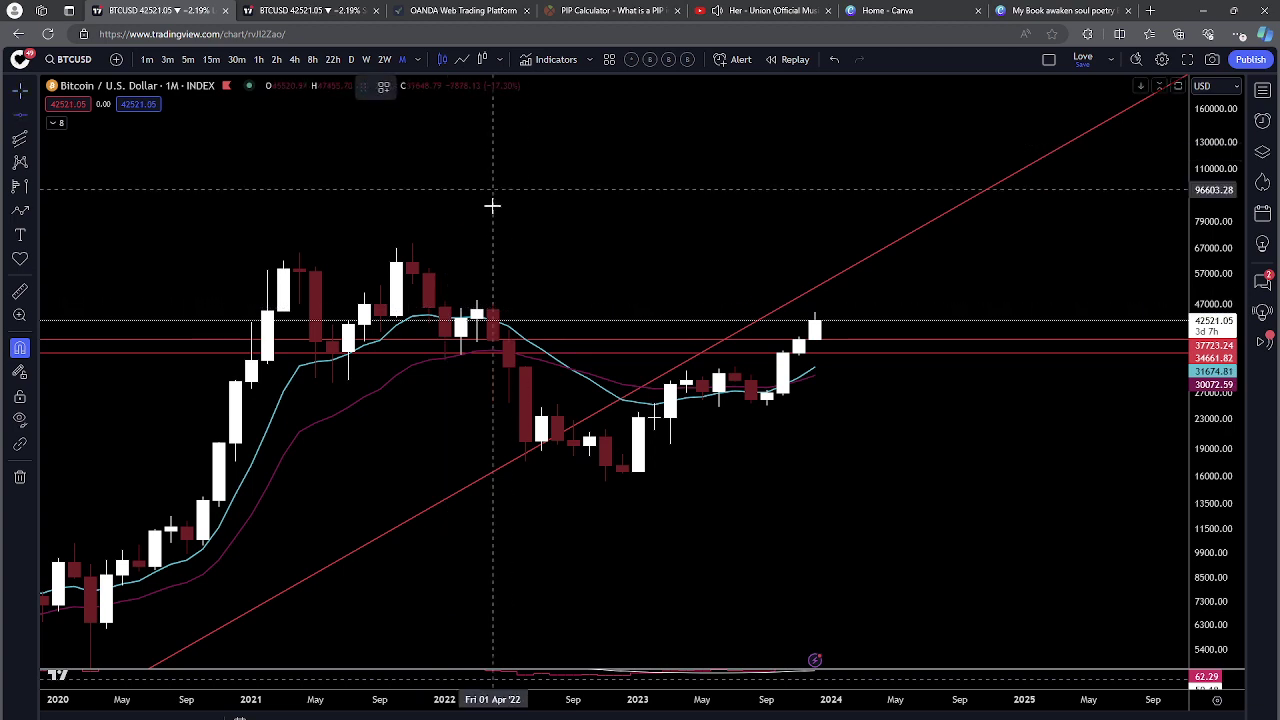
click(490, 309)
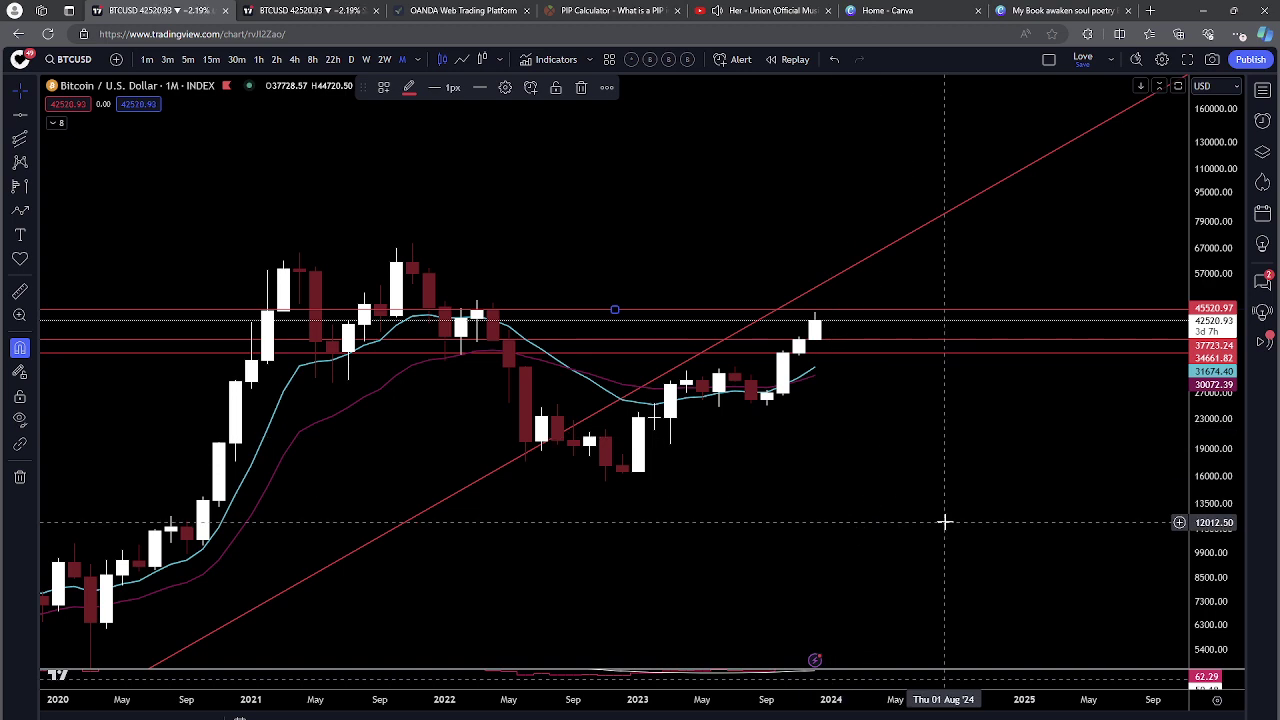
Step: Switch the chart to the weekly timeframe and examine the recent candles against the trend line and horizontal levels
click(366, 60)
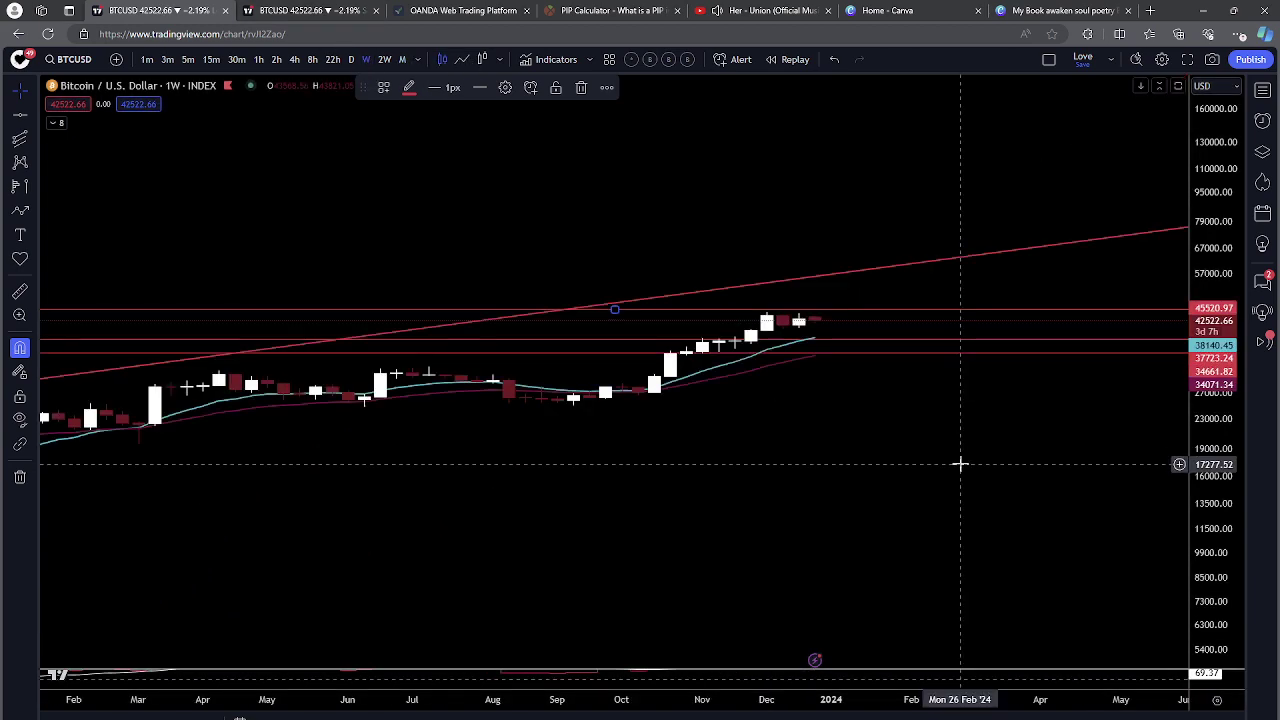
scroll(960, 464, down, 5)
scroll(1060, 548, up, 3)
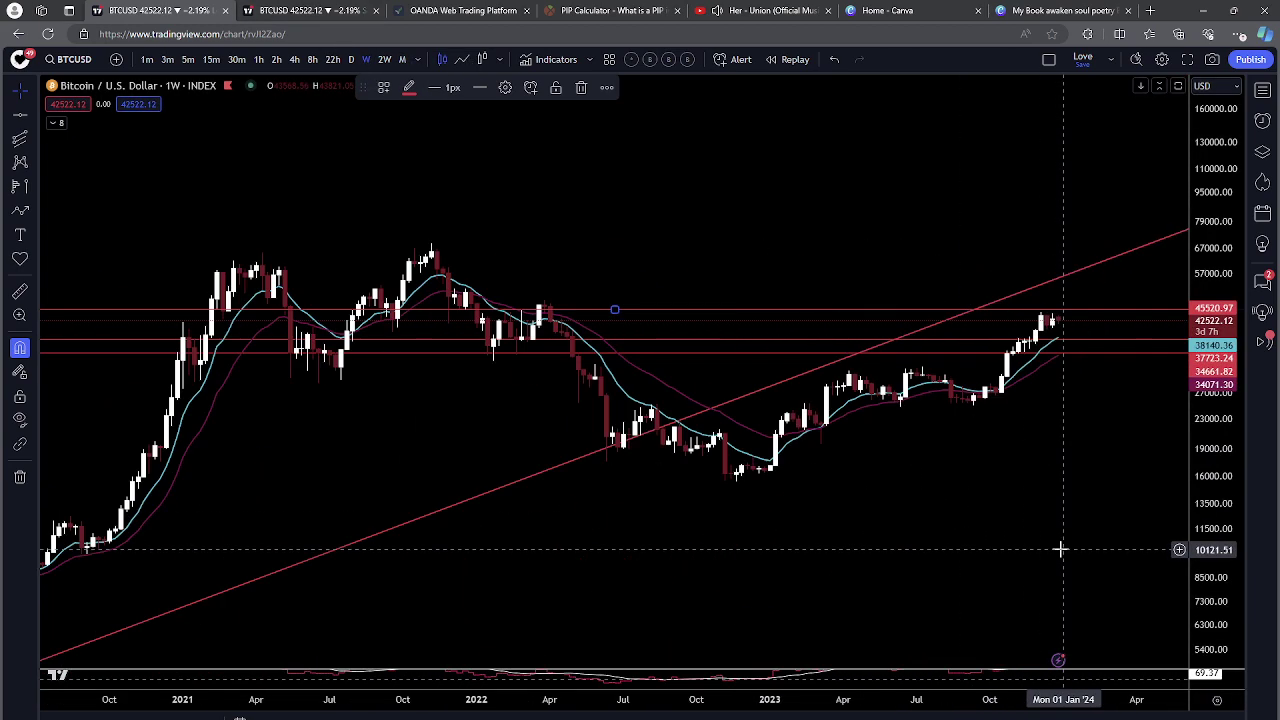
scroll(1069, 471, up, 5)
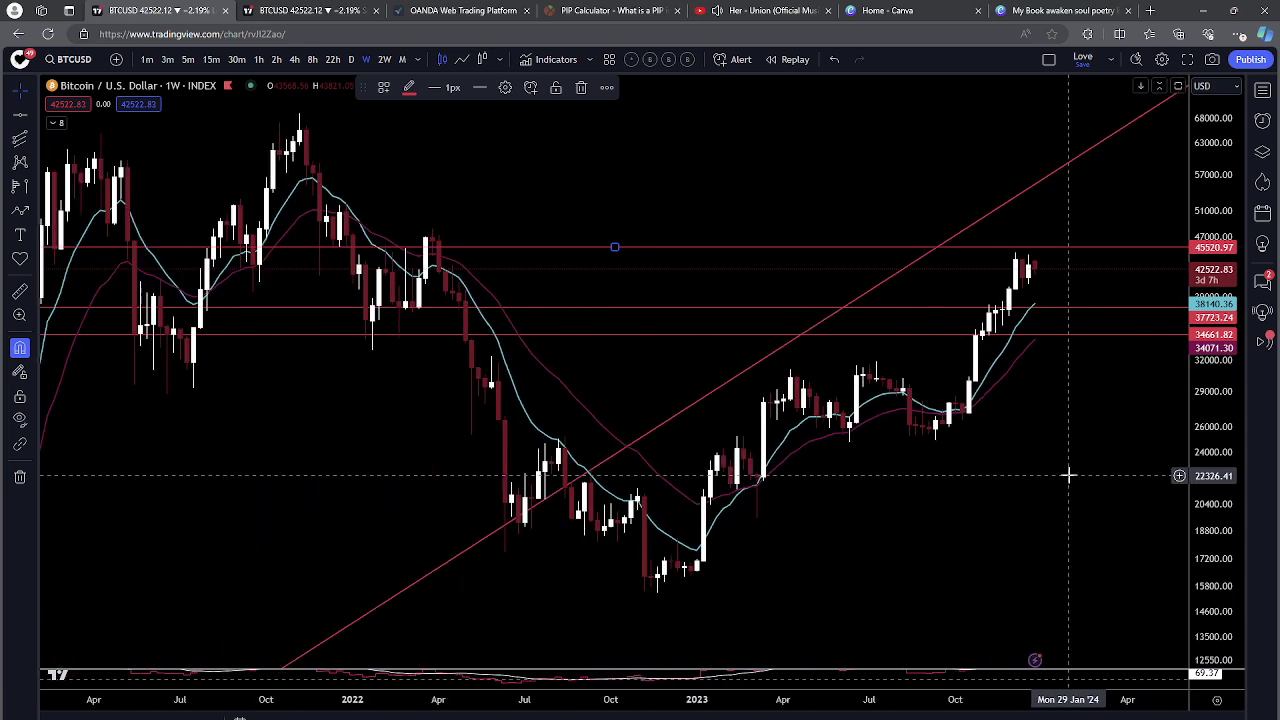
scroll(1033, 492, down, 2)
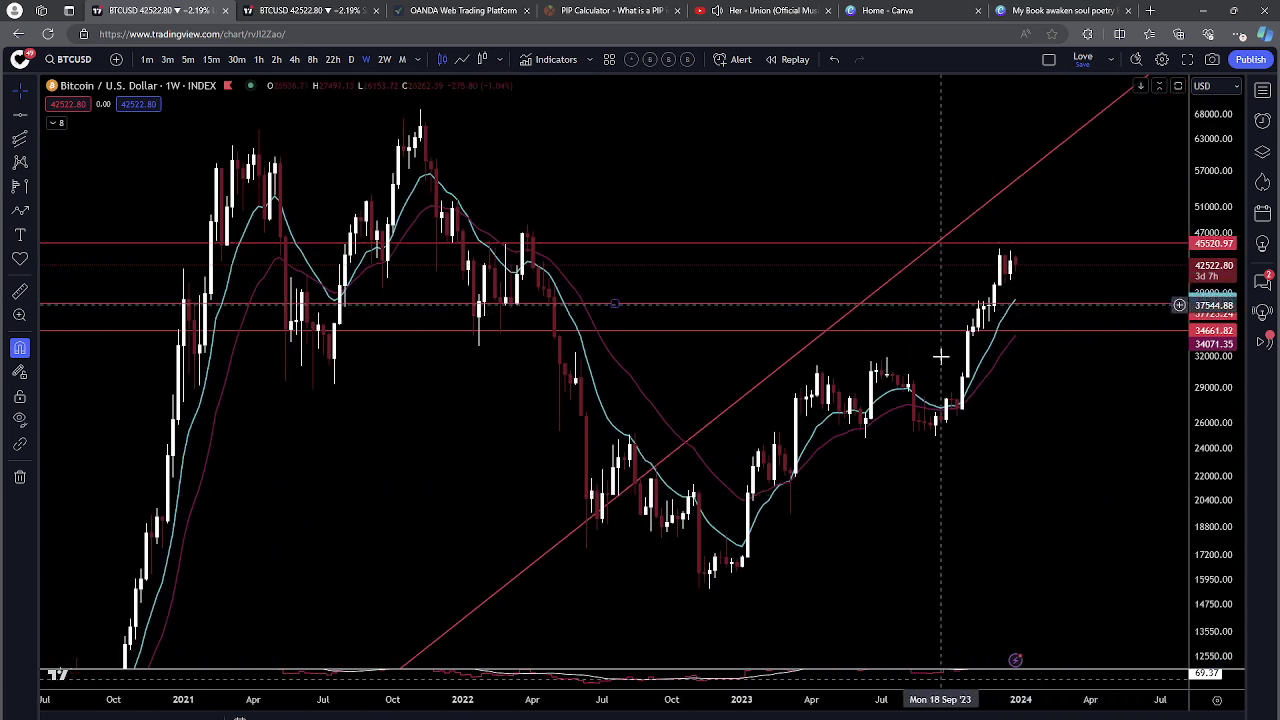
scroll(1026, 306, up, 2)
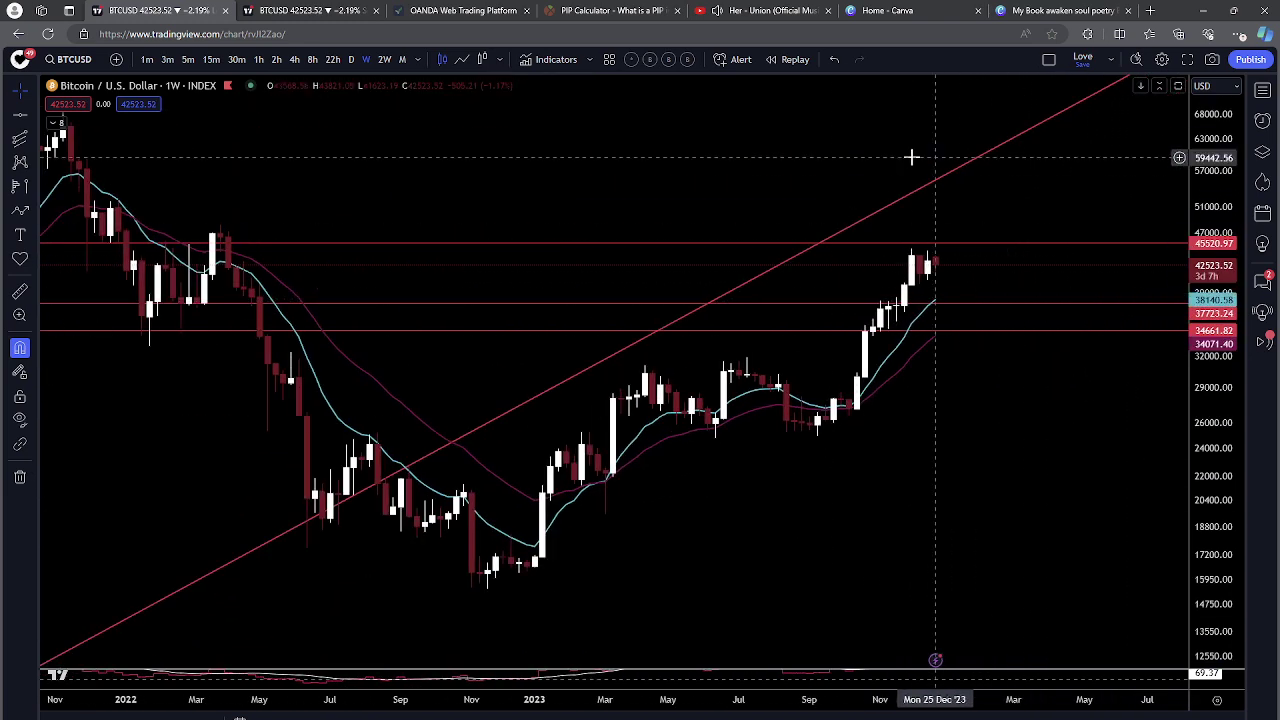
drag(1029, 563, 937, 537)
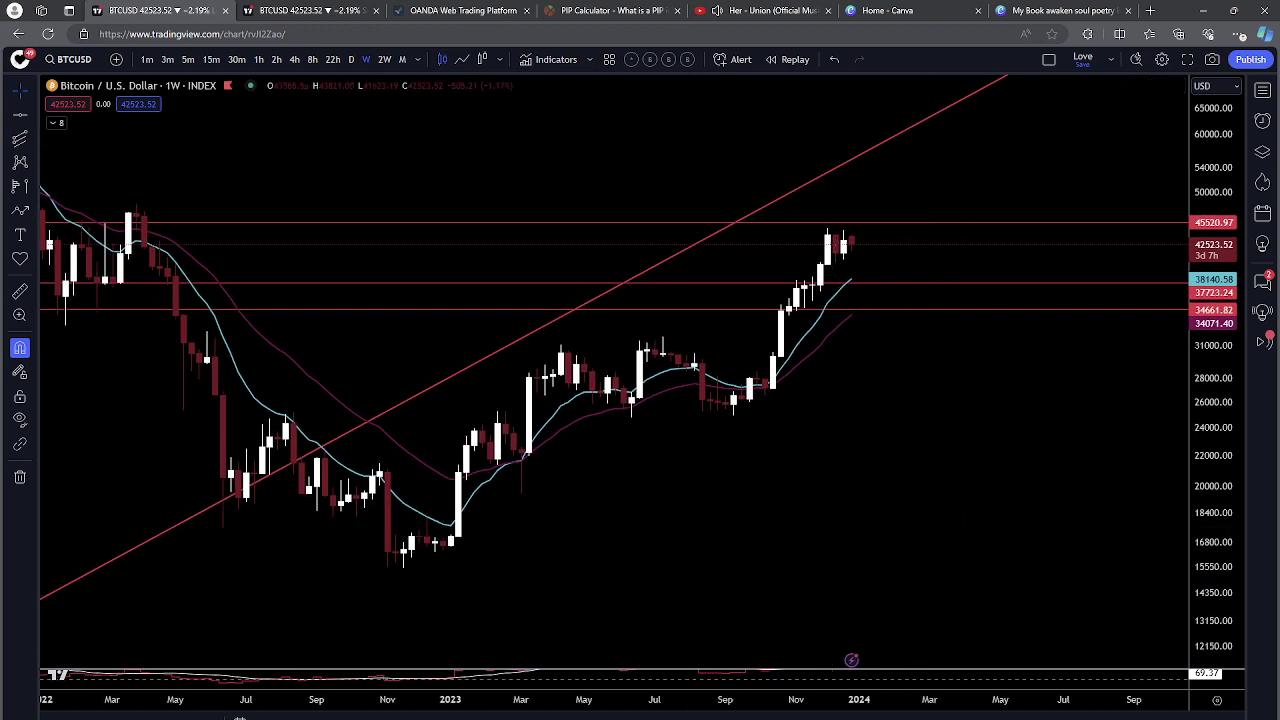
Step: Draw two orange horizontal lines at 43028.73 and 41623.19 on the December 2023 weekly candles
click(20, 115)
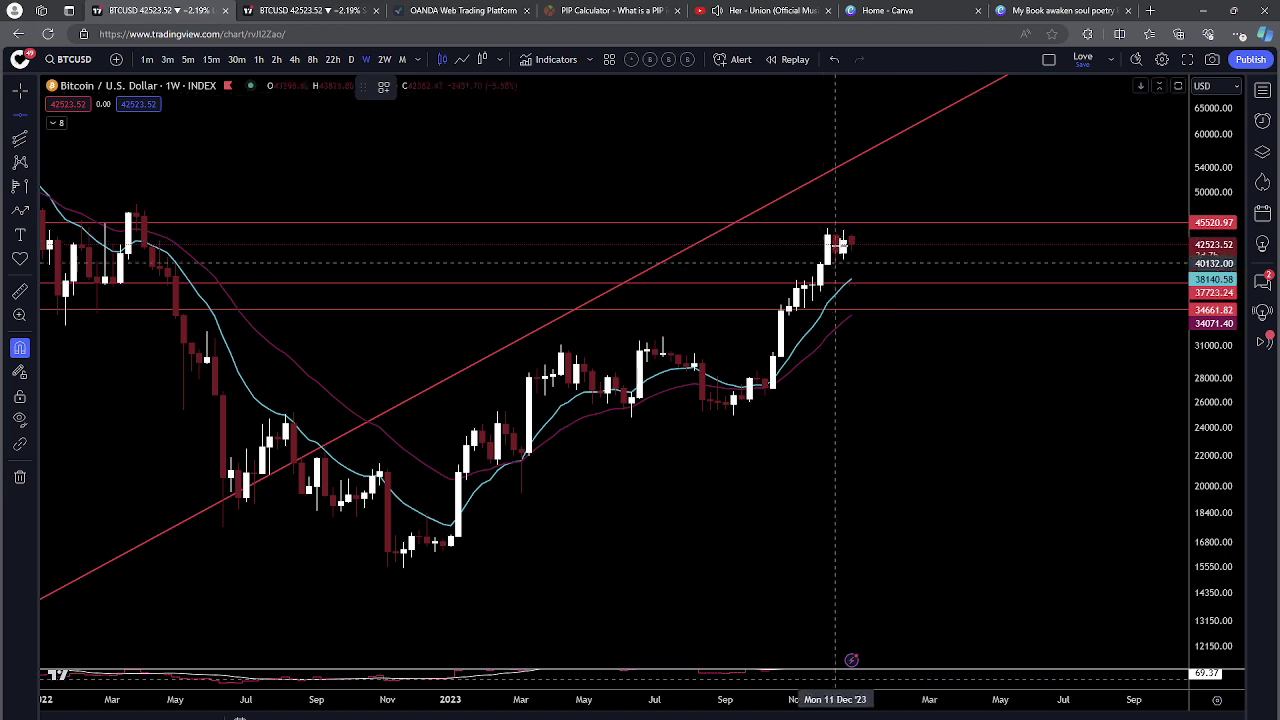
click(843, 240)
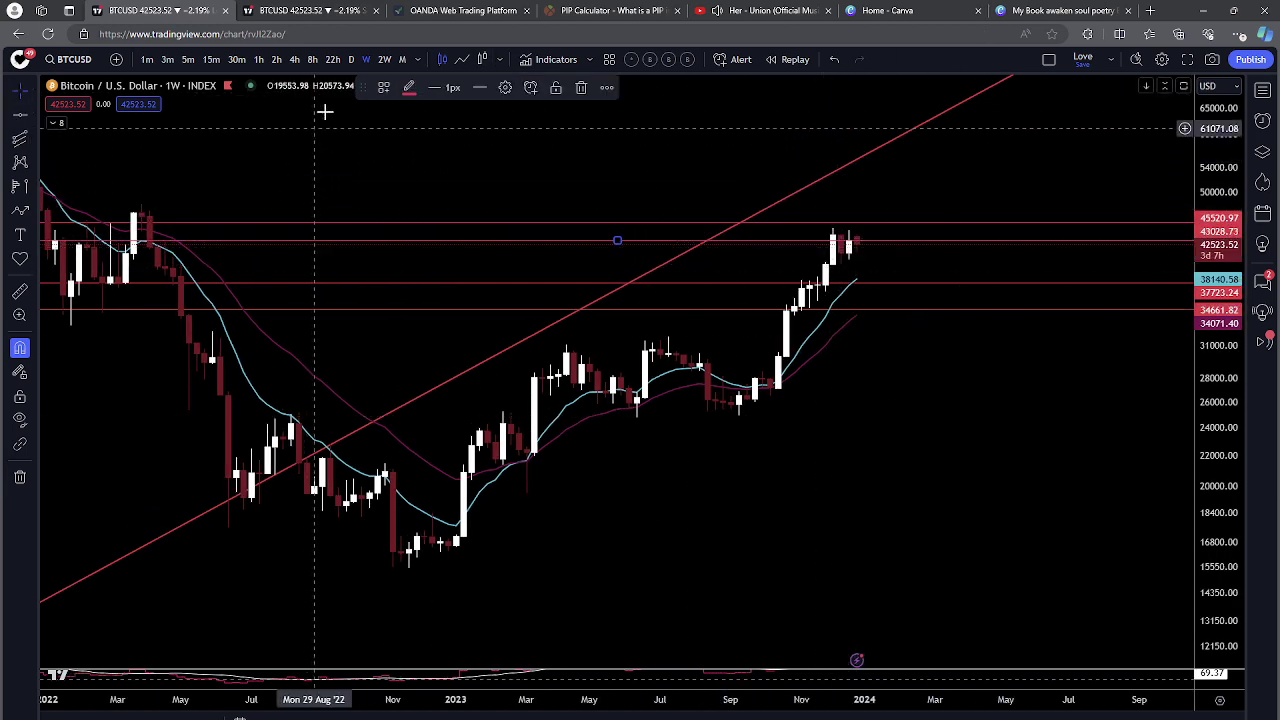
click(414, 88)
click(425, 132)
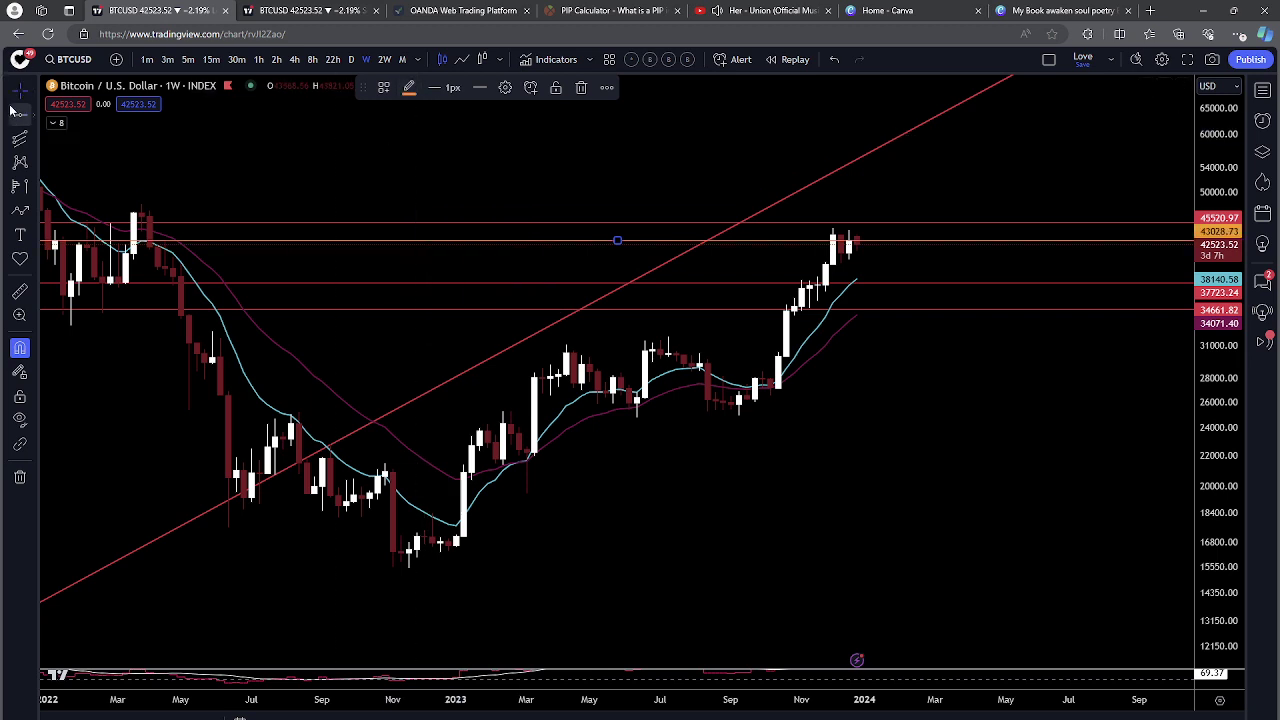
click(20, 115)
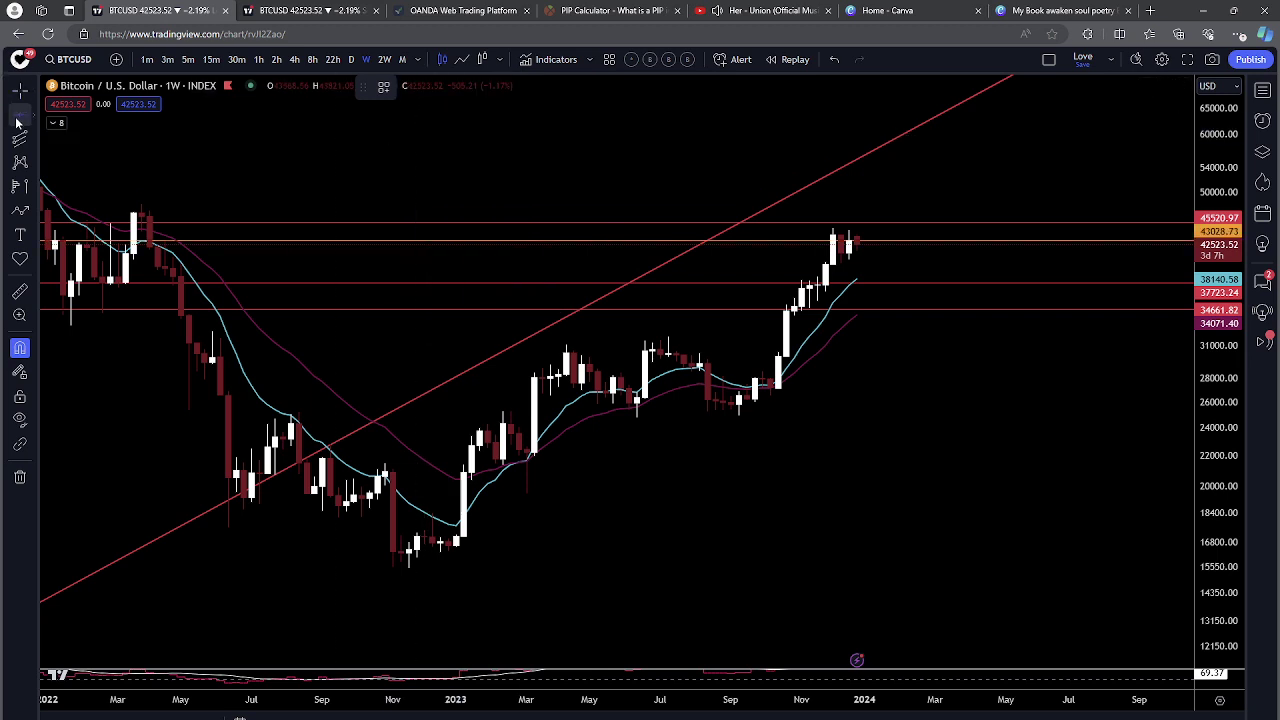
click(856, 250)
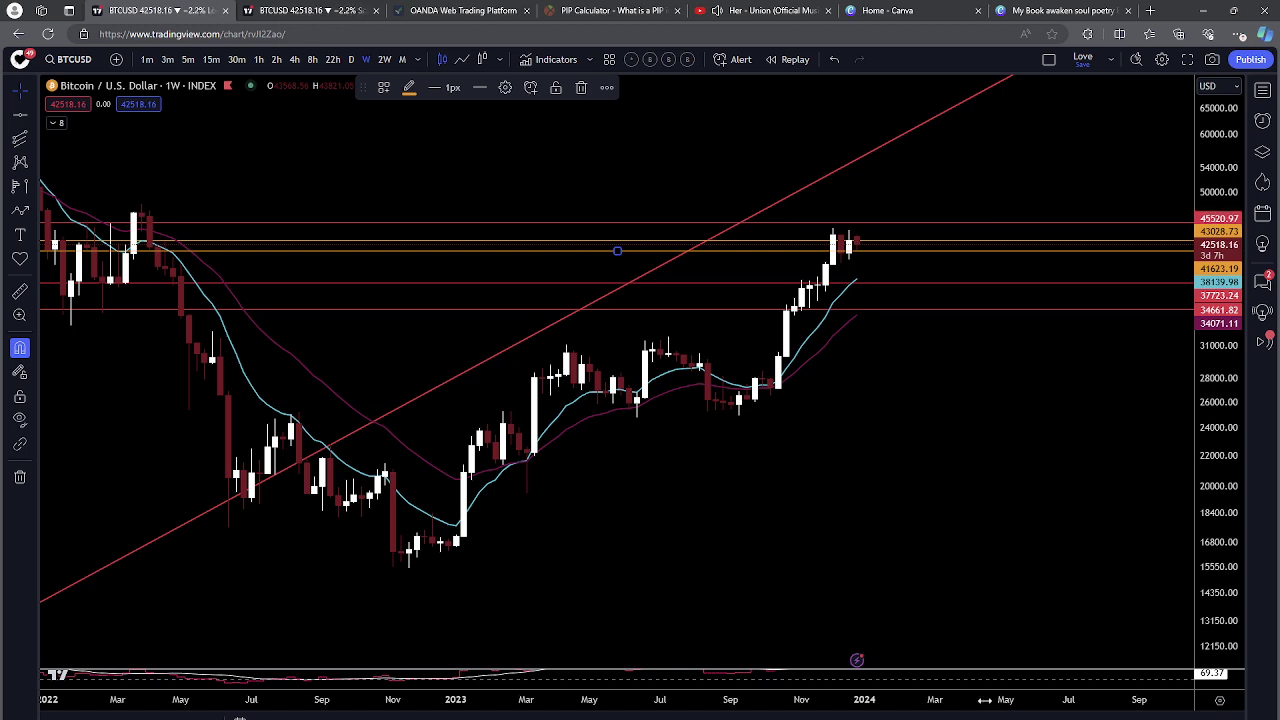
Step: Start a Fib Channel along the red trend line, from 27088.88 on 12 Dec 2022 to 59814.48 on 5 Feb 2024
scroll(166, 520, down, 6)
scroll(166, 520, up, 5)
scroll(166, 519, up, 1)
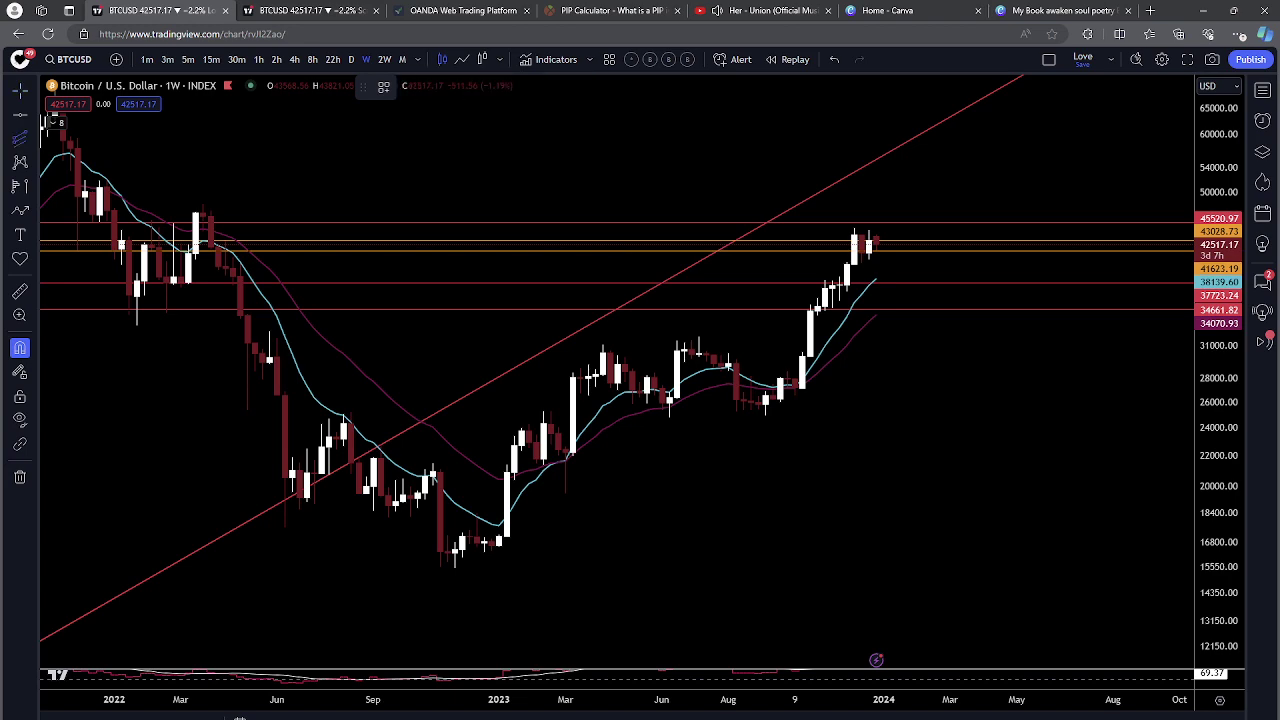
click(35, 140)
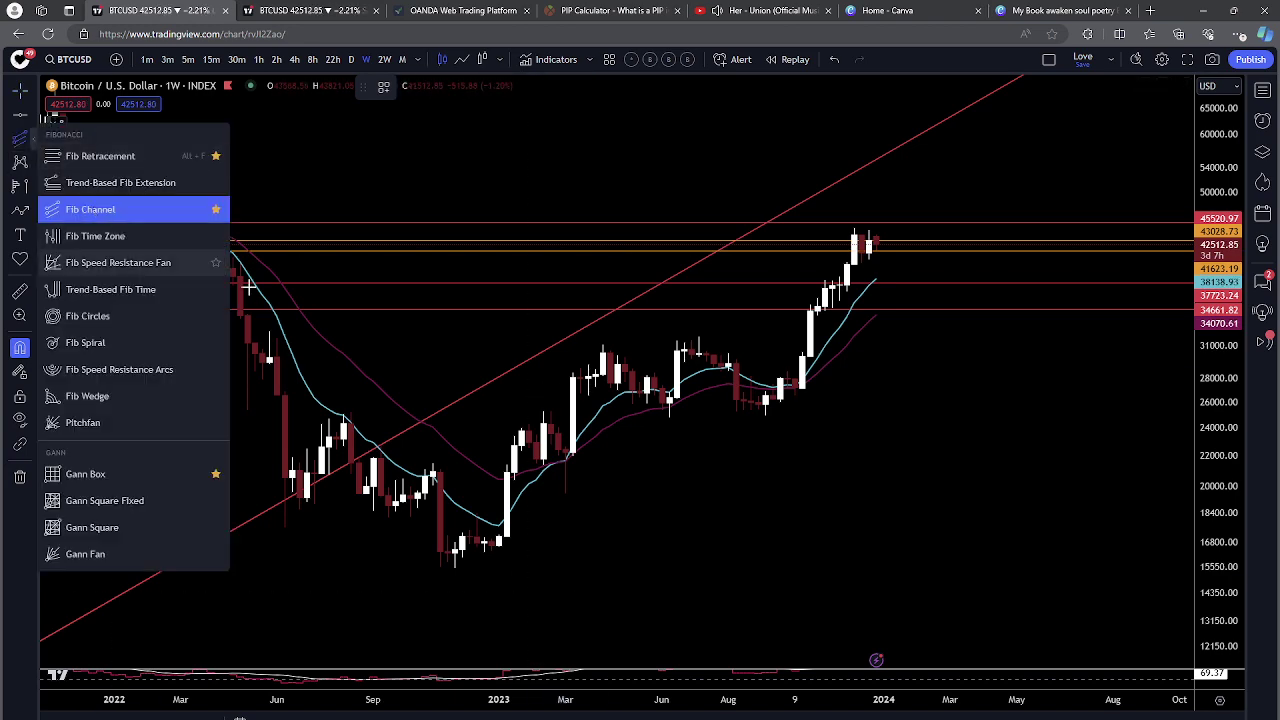
click(475, 385)
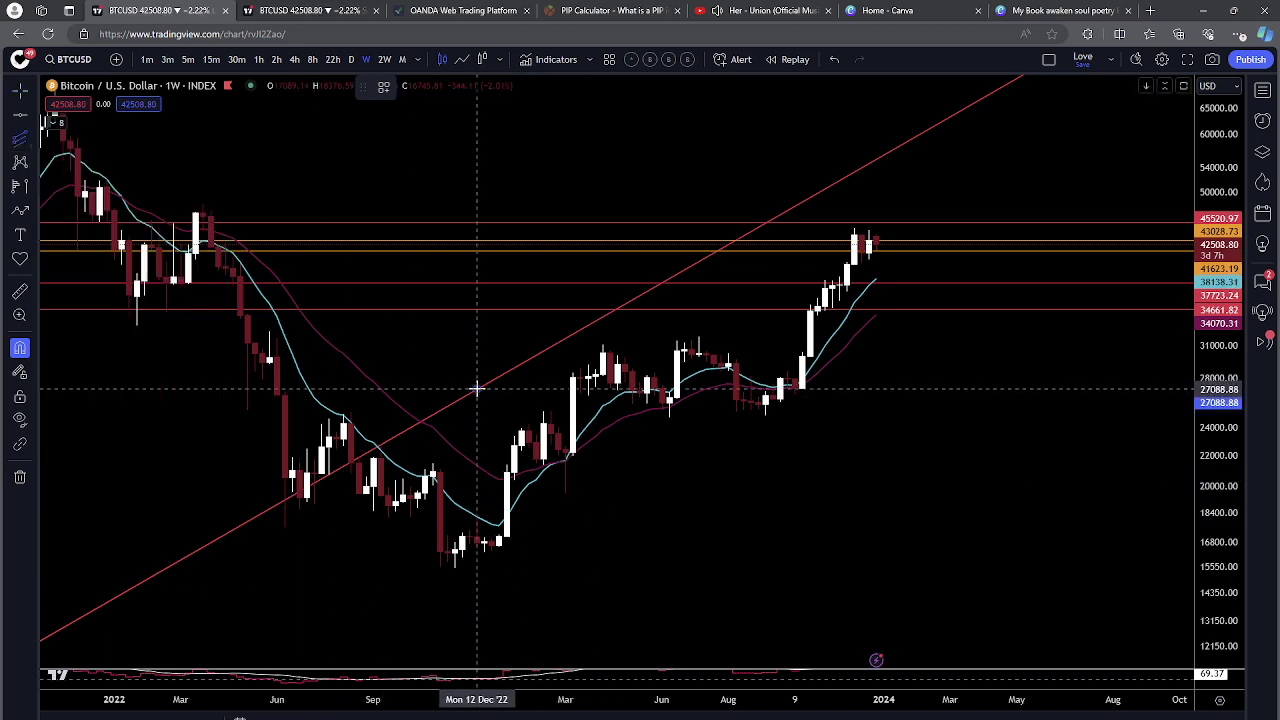
click(921, 134)
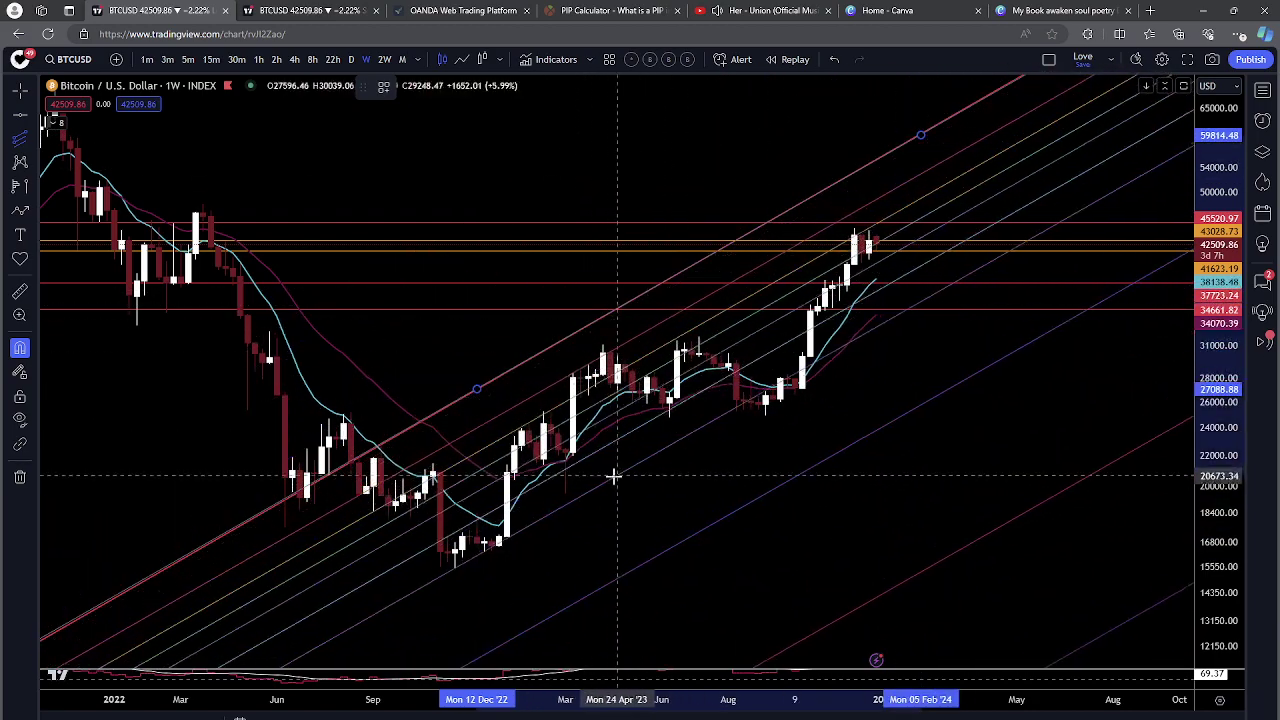
Step: Try the September 2023 low for the Fib Channel's width, and set its third point on the March 2023 low at 19559.36
click(566, 492)
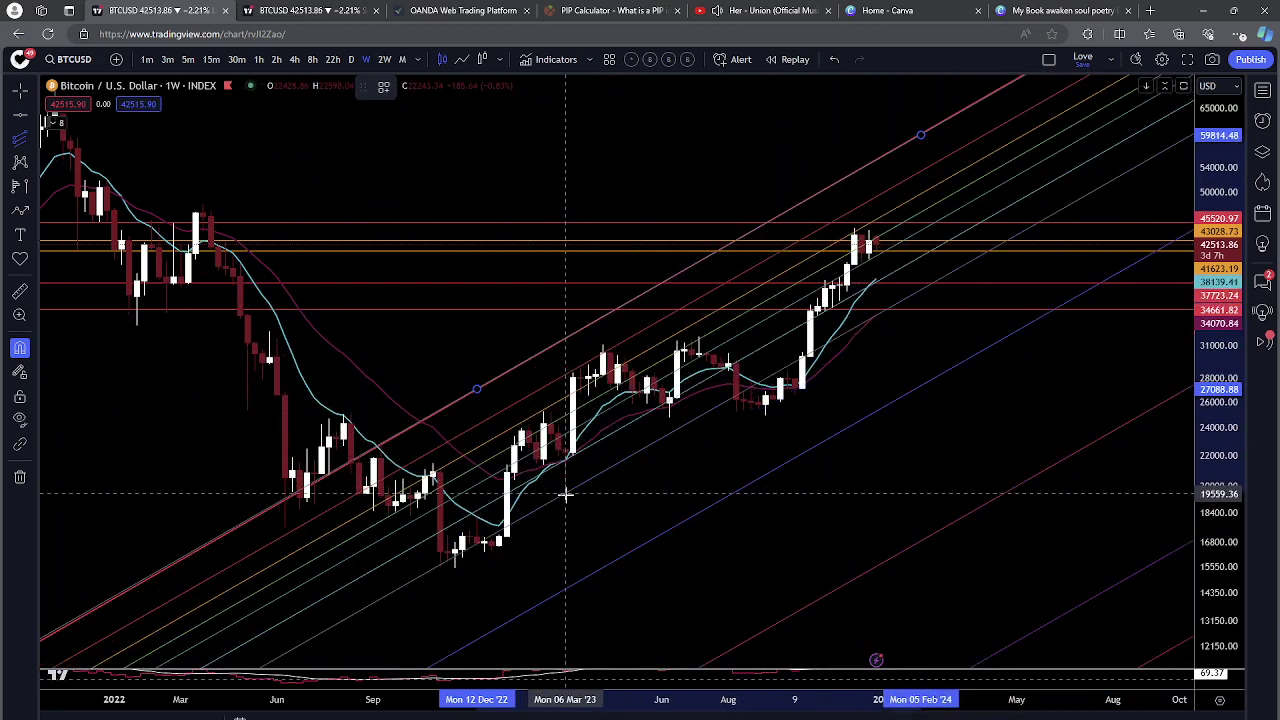
drag(567, 493, 760, 435)
click(761, 434)
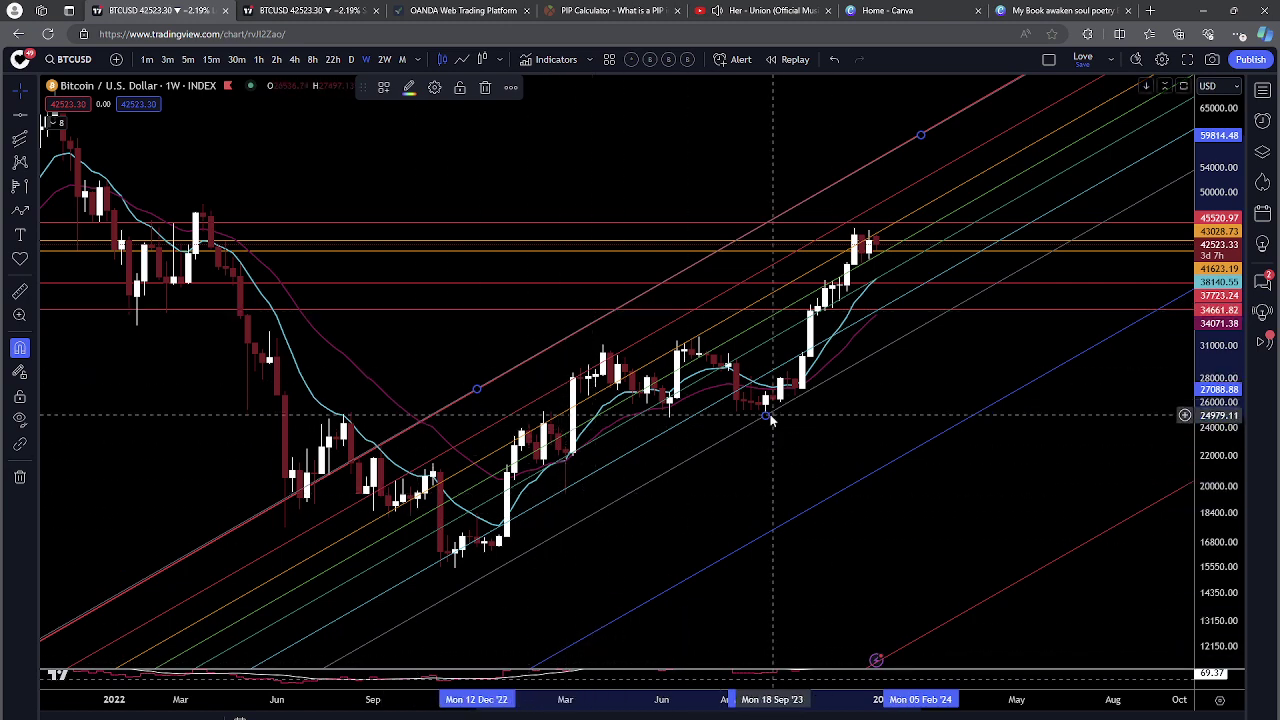
drag(766, 414, 566, 495)
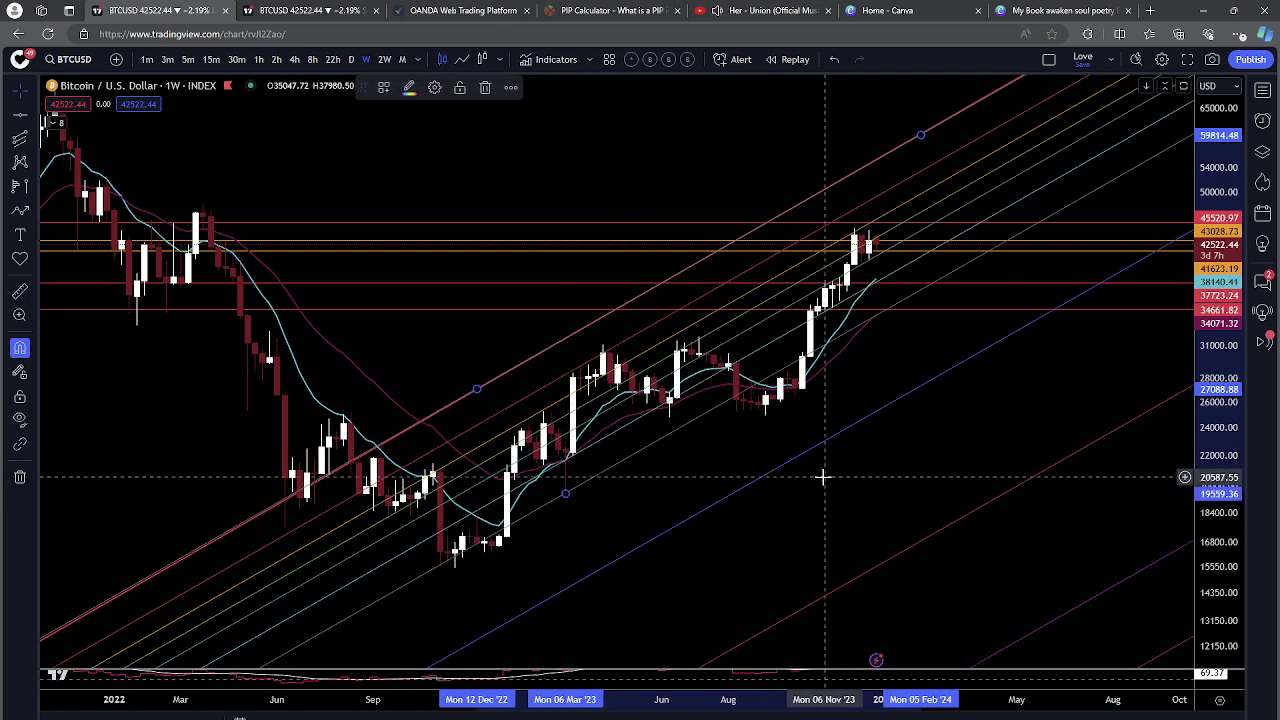
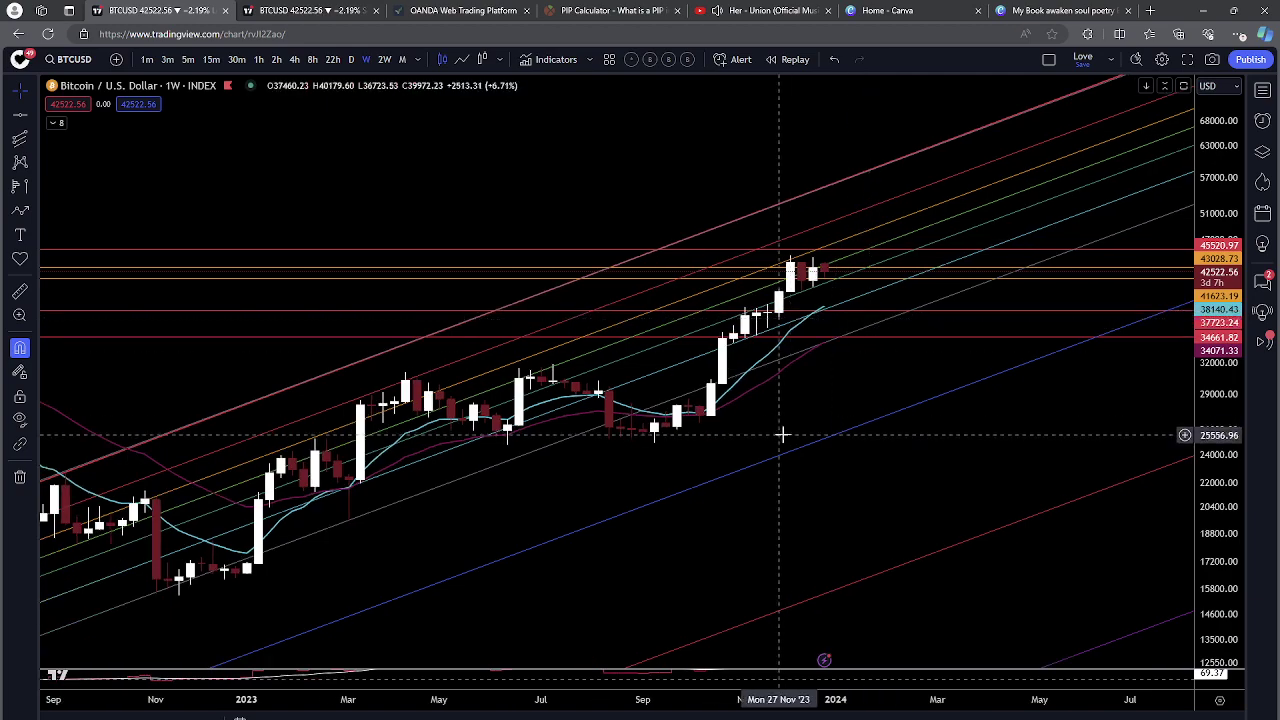
Step: Switch the chart to the daily timeframe and frame the October to December 2023 candles inside the Fib Channel
click(352, 59)
scroll(886, 486, down, 10)
drag(1212, 540, 1208, 291)
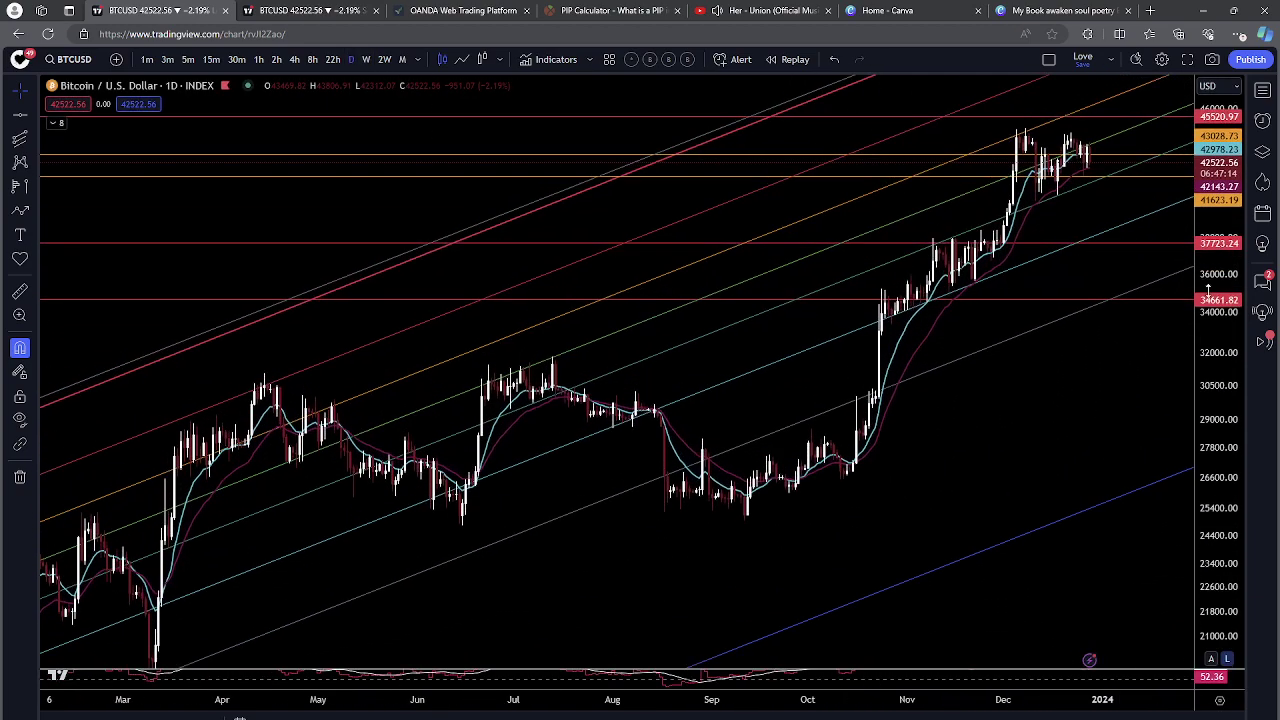
drag(1143, 434, 726, 541)
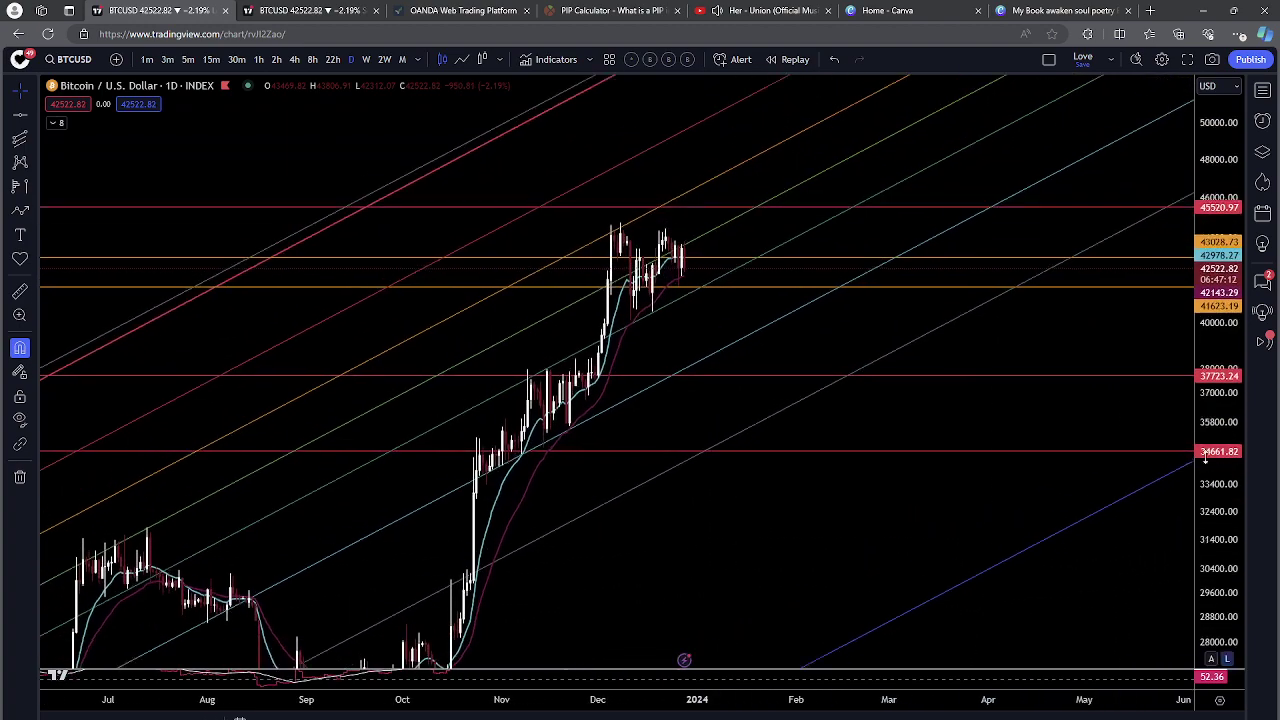
drag(1205, 457, 1205, 417)
drag(857, 334, 1071, 317)
scroll(1071, 317, up, 6)
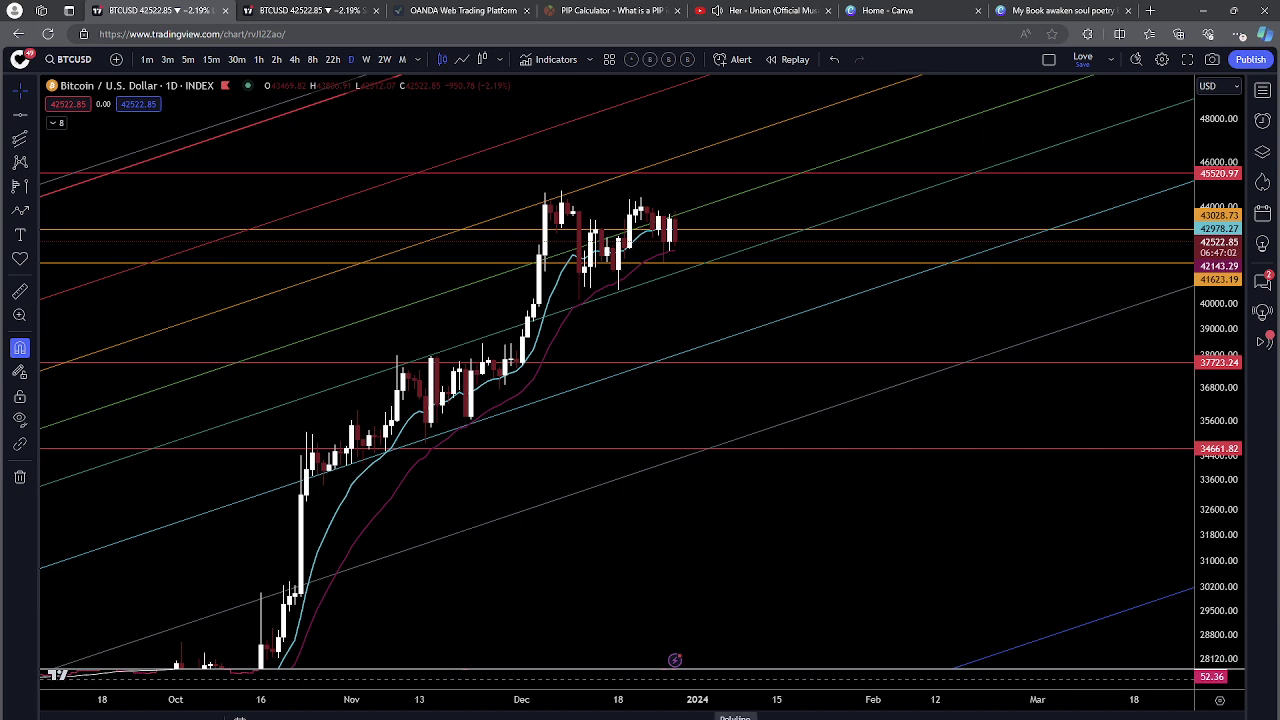
Step: Draw a closed polyline parallelogram around the December 2023 candles, between the orange and teal Fib Channel lines
click(735, 718)
click(522, 211)
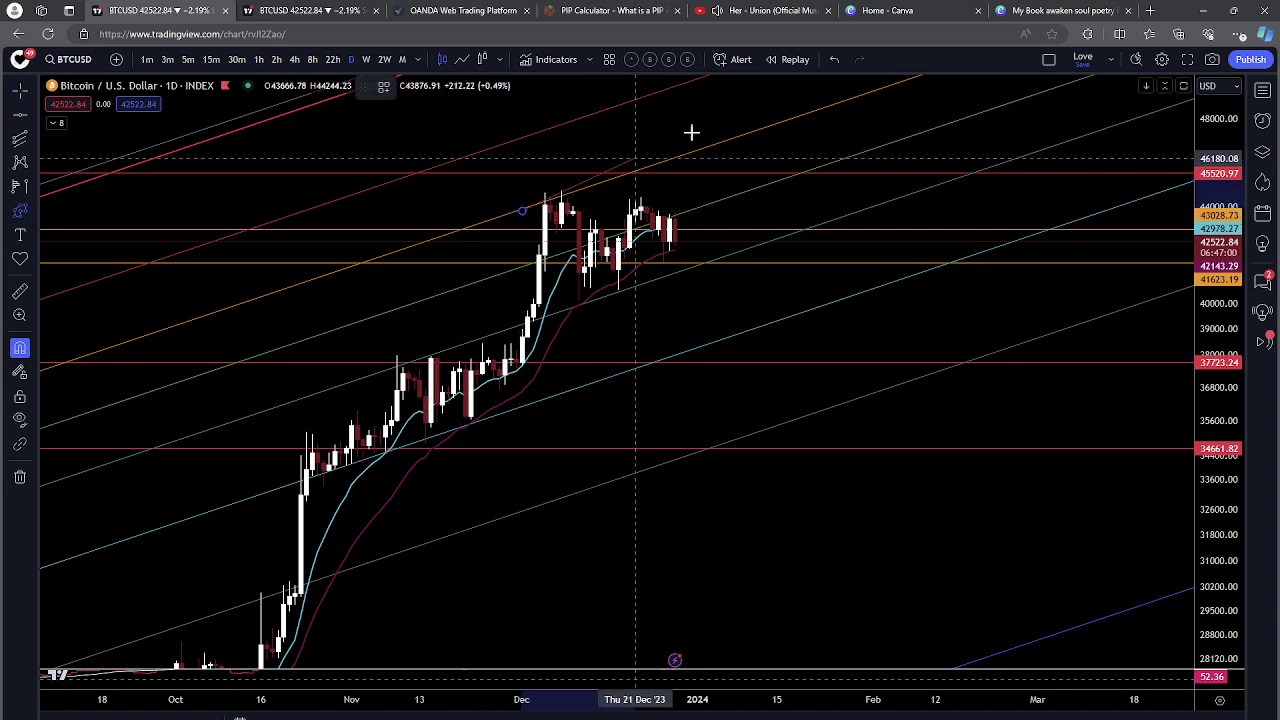
click(731, 135)
click(731, 252)
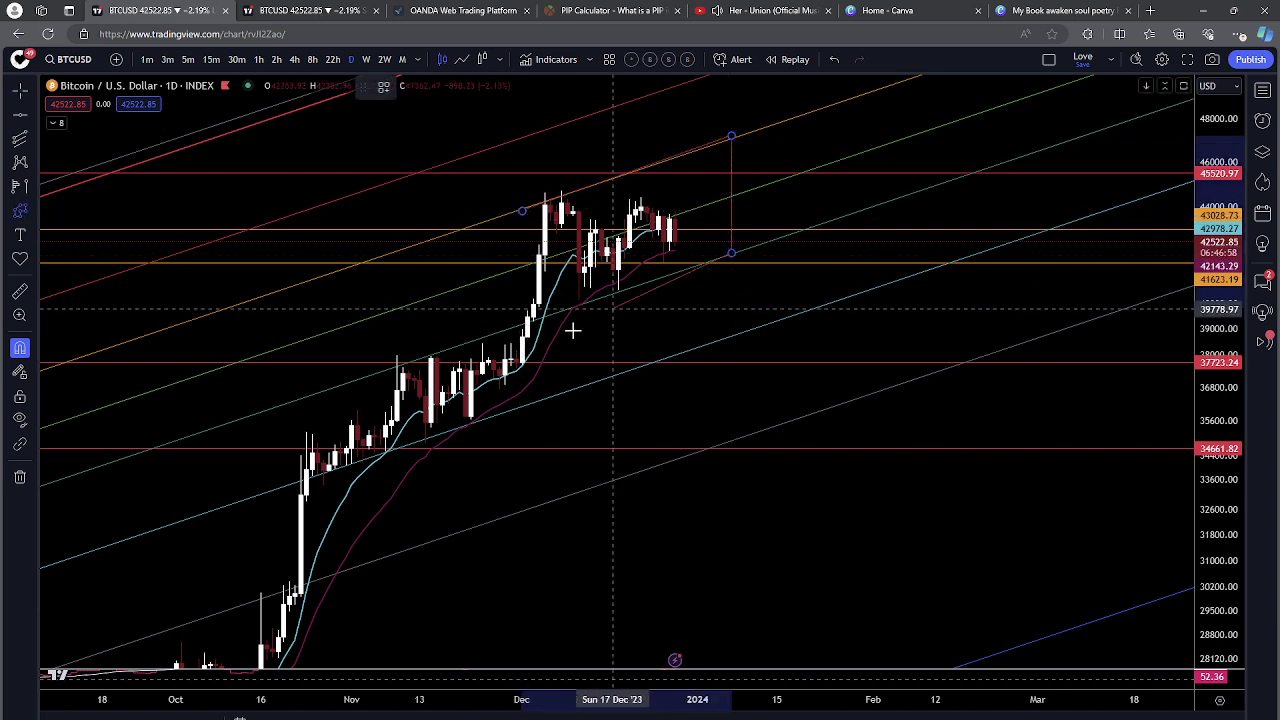
click(522, 211)
drag(900, 562, 944, 623)
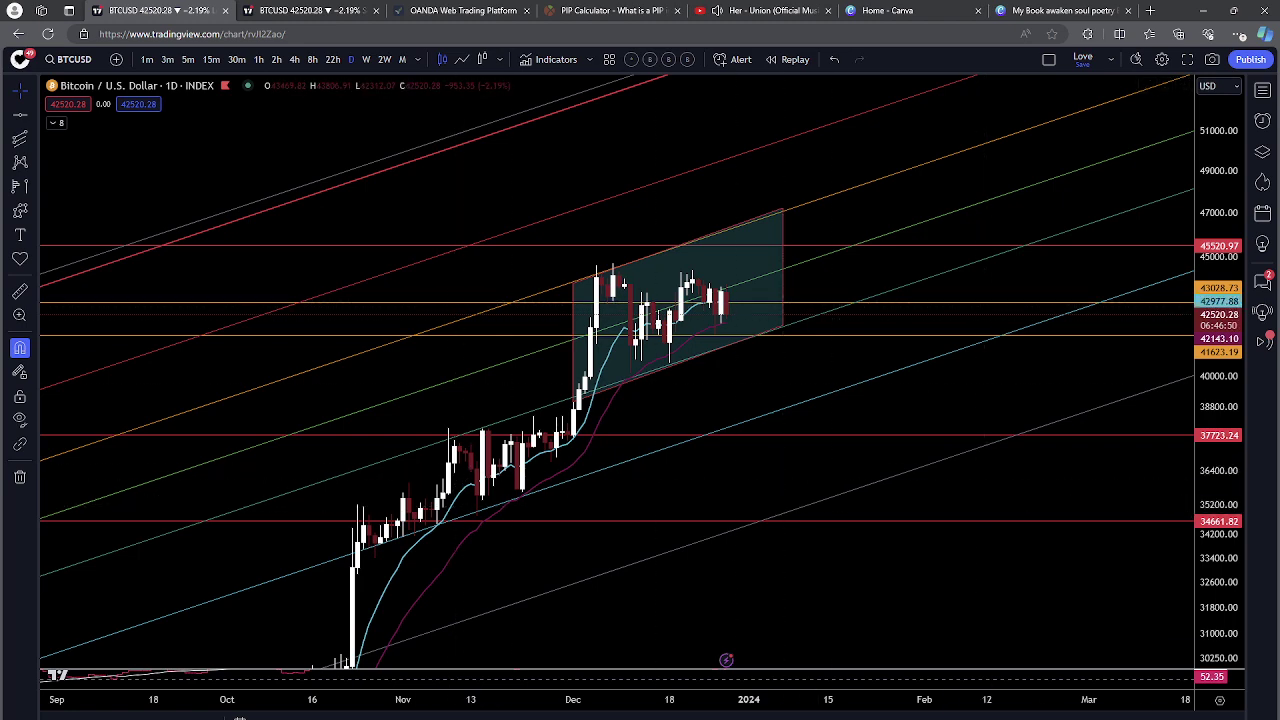
Step: Draw two white extended trend lines along the teal and green Fib Channel lines, from 36147.44 to 46363.38 and from 39024.59 to 47793.04
click(334, 477)
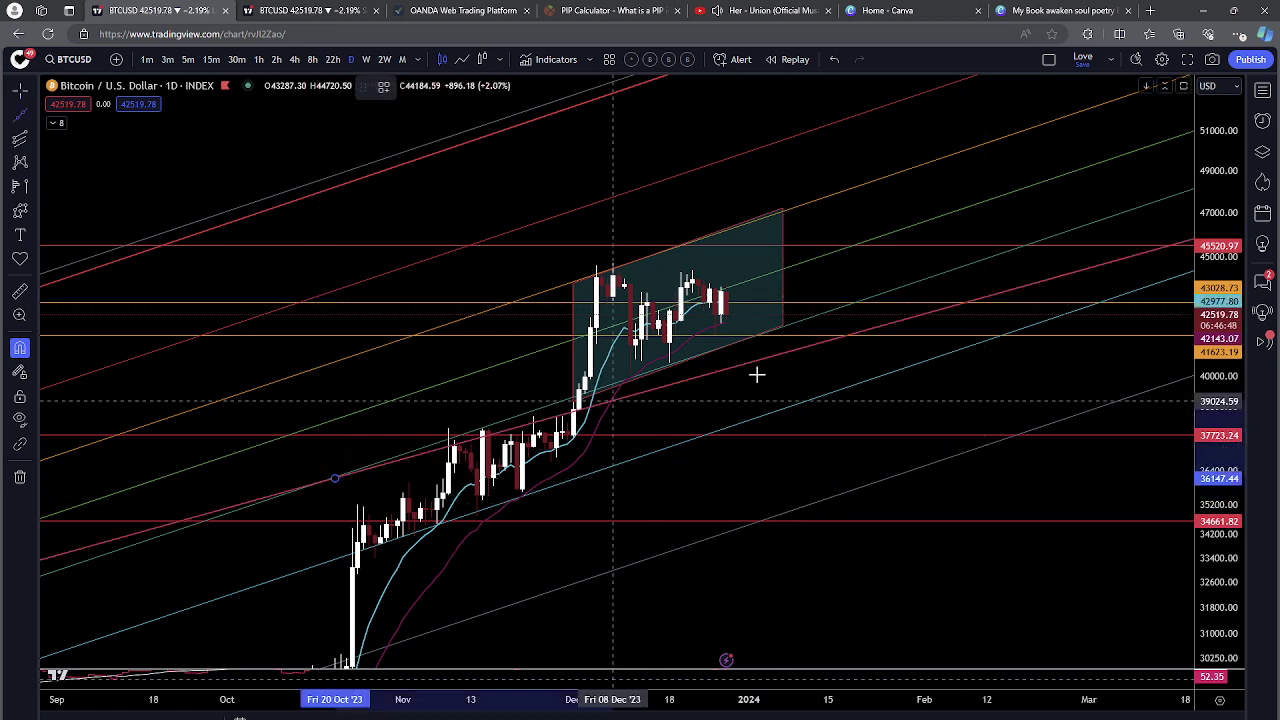
click(1084, 227)
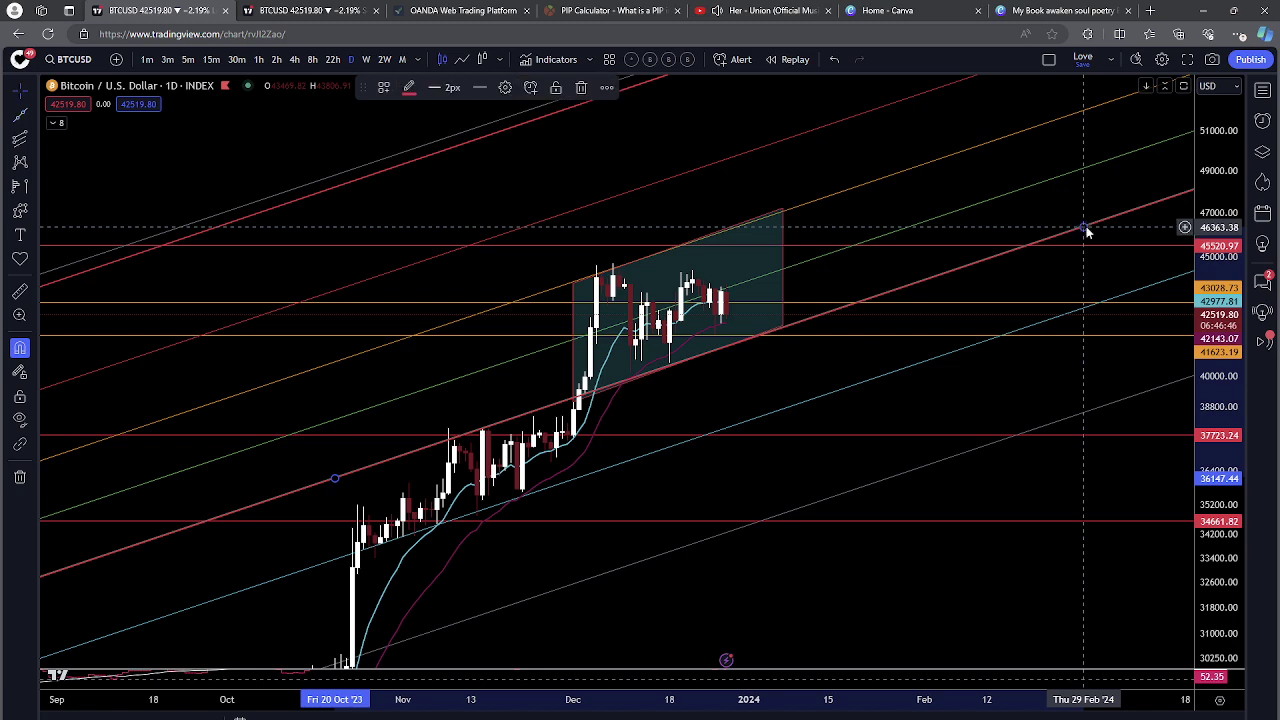
click(410, 87)
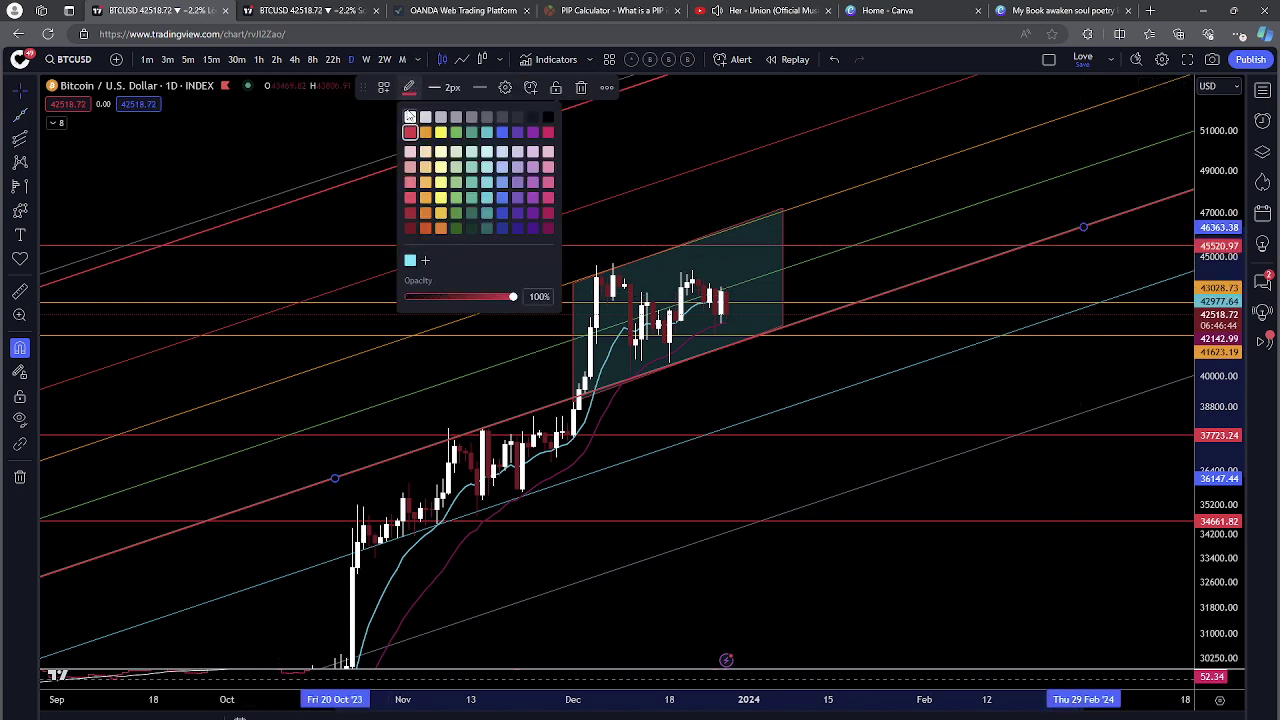
click(410, 117)
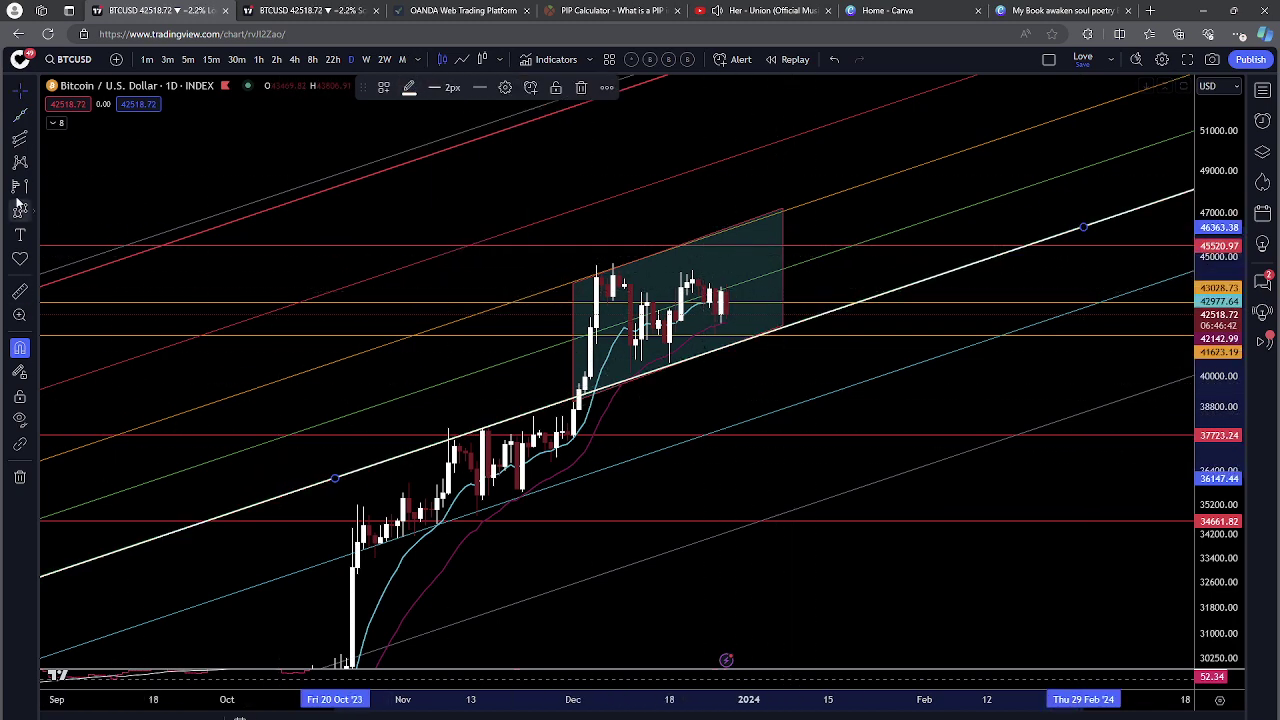
click(381, 405)
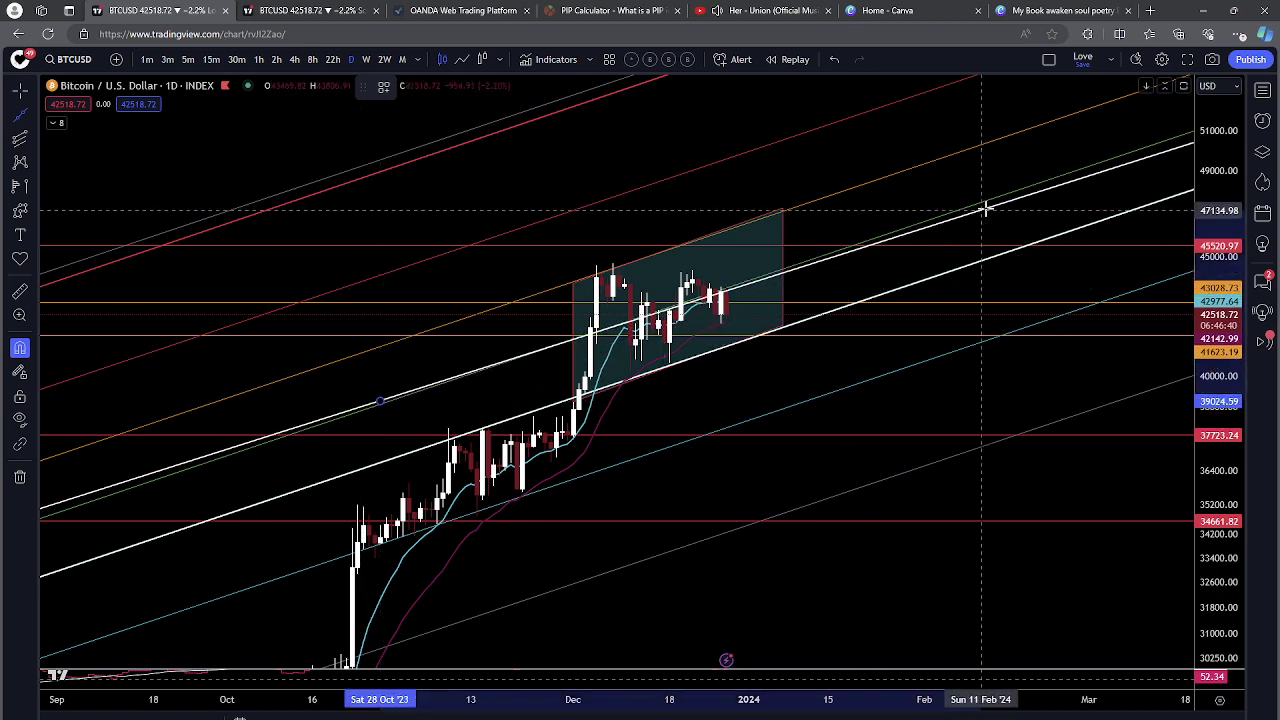
click(993, 196)
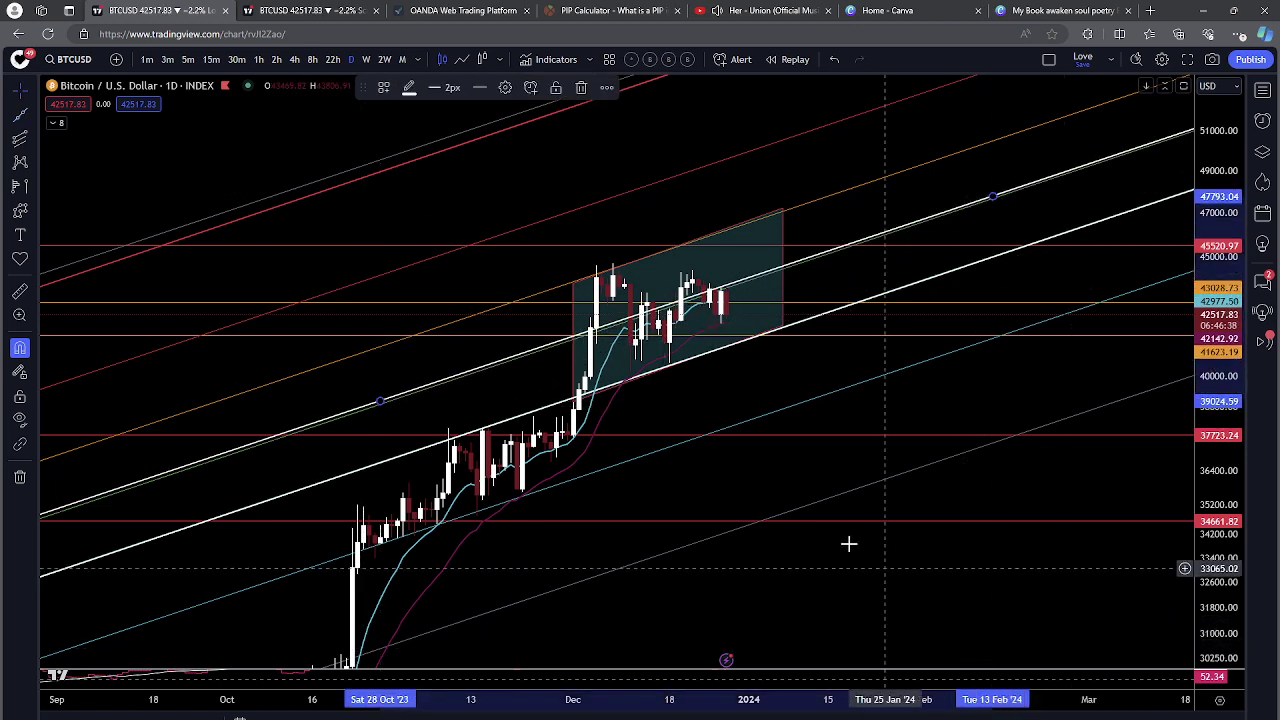
Step: Sketch a brush path from the latest daily candle down to the 41623.19 level and on to the cyan Fib Channel line
click(20, 210)
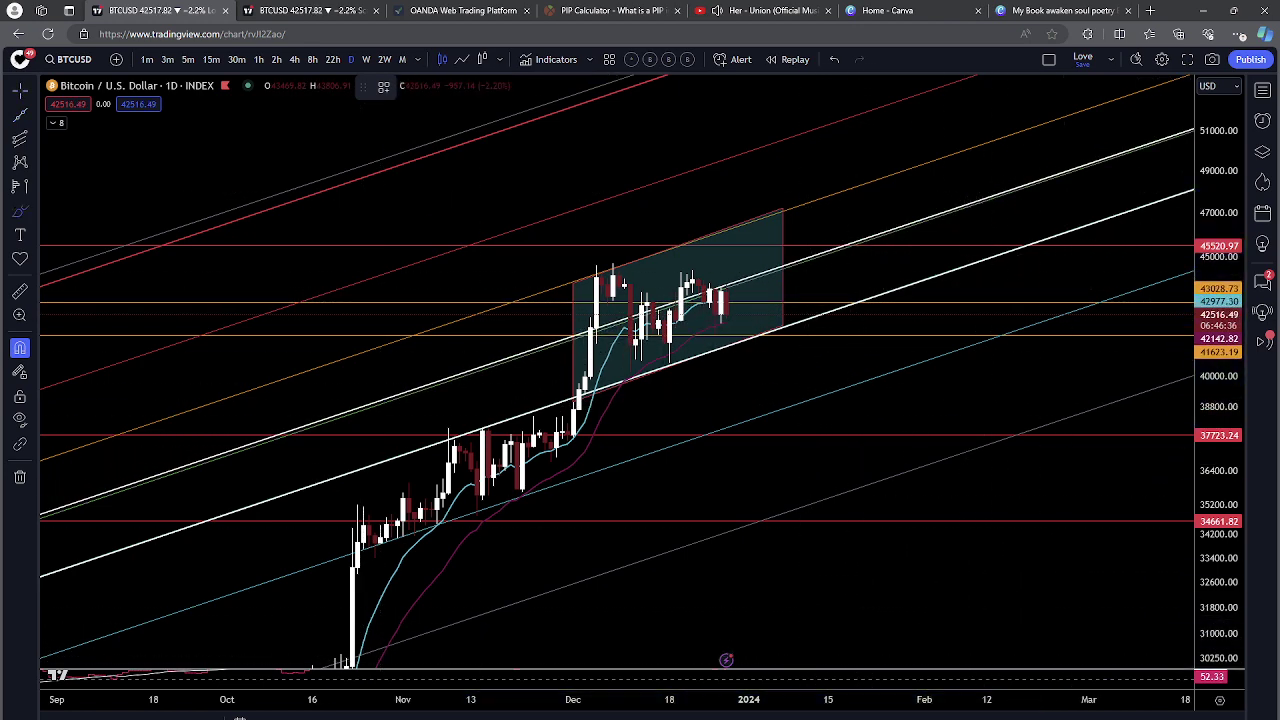
mouse_move(722, 294)
mouse_down()
mouse_move(730, 318)
mouse_move(717, 336)
mouse_up()
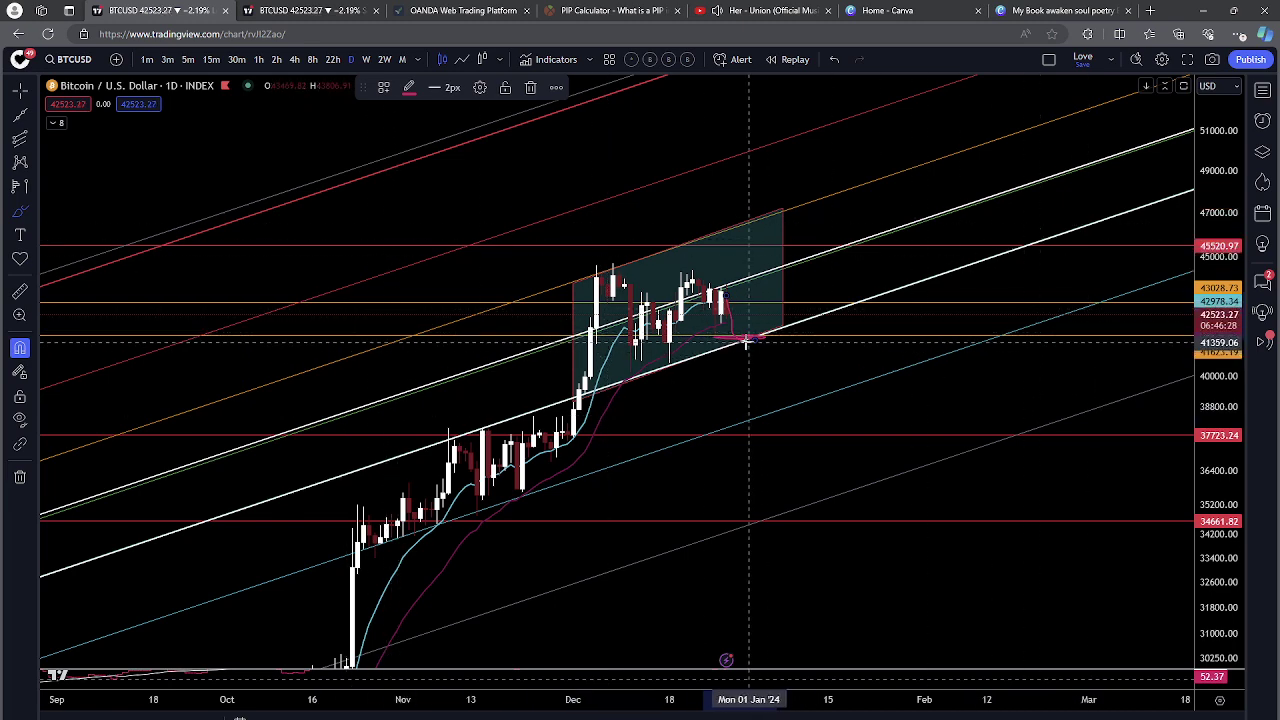
drag(742, 340, 754, 418)
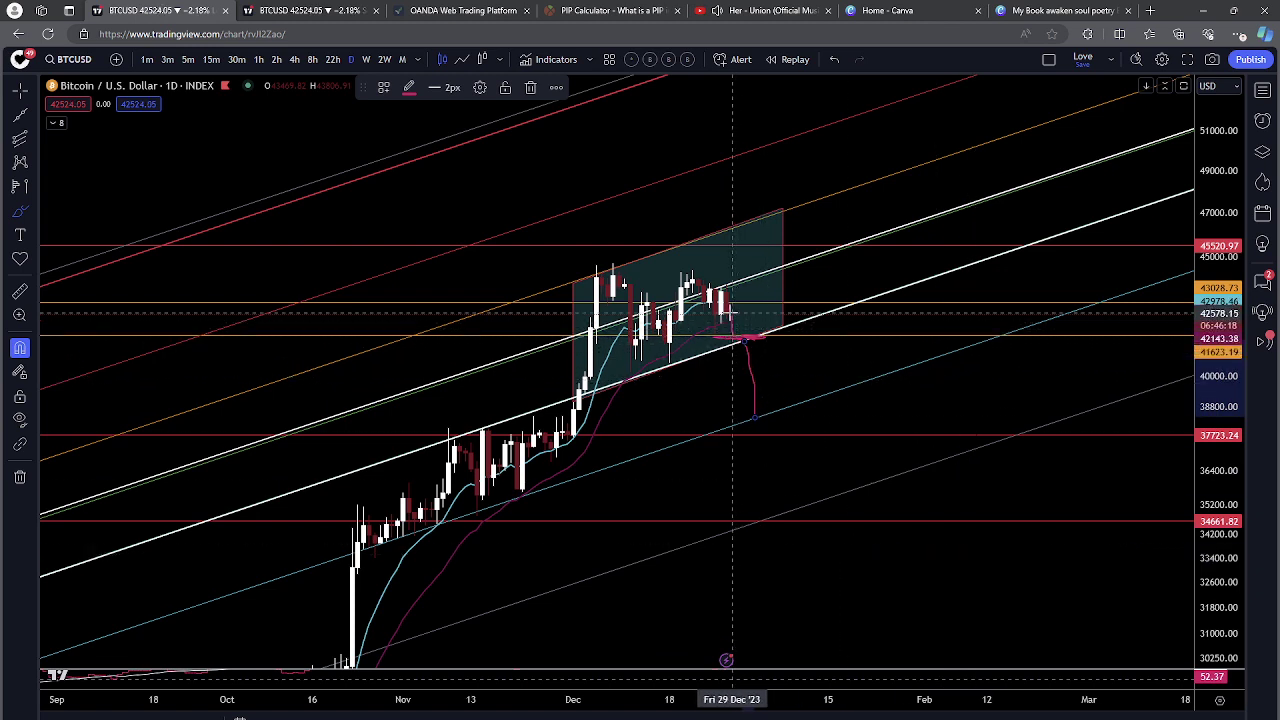
Step: Sketch a brush path bouncing up to 45520.97, moving sideways and rising above the parallelogram, and undo all brush strokes
drag(733, 313, 744, 352)
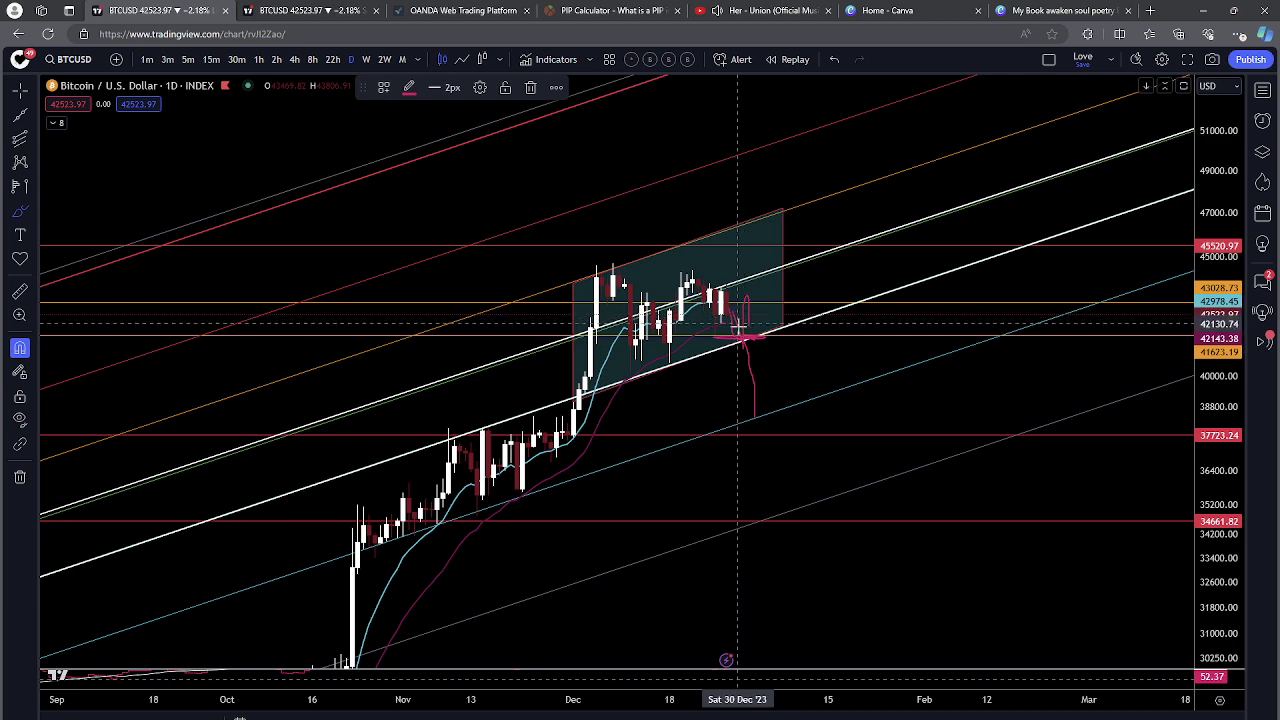
drag(754, 250, 759, 263)
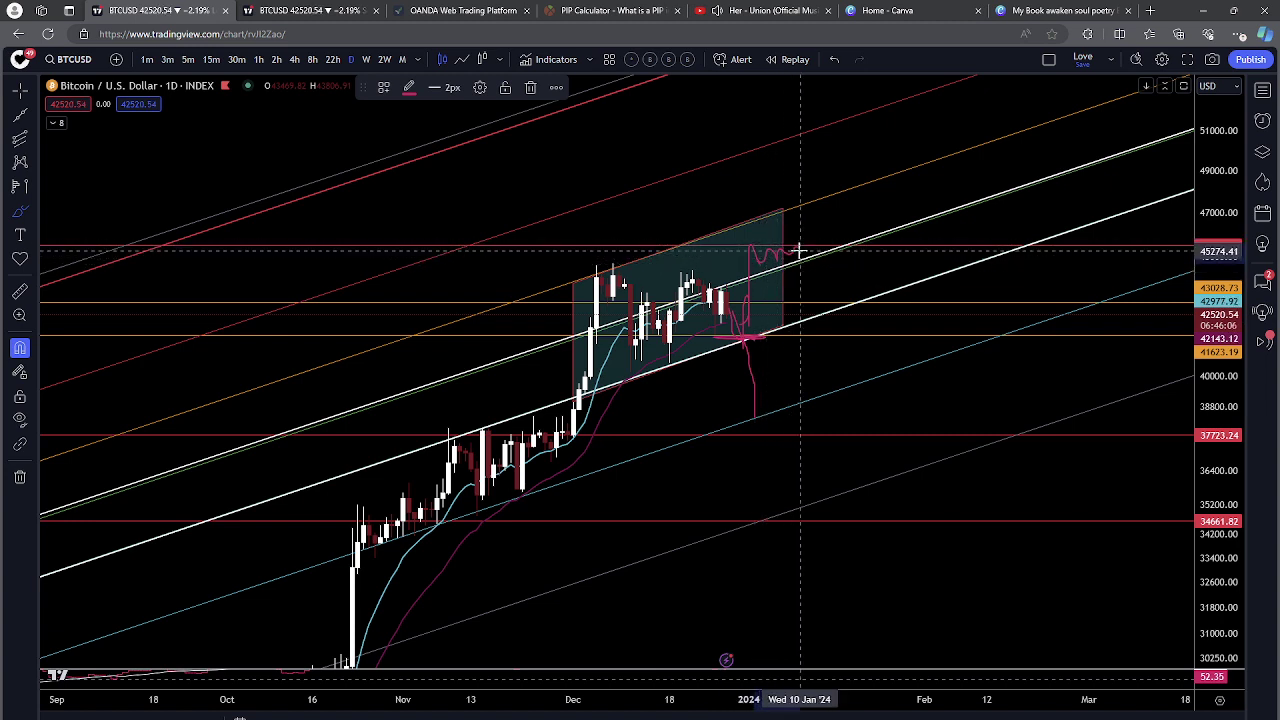
drag(799, 249, 805, 157)
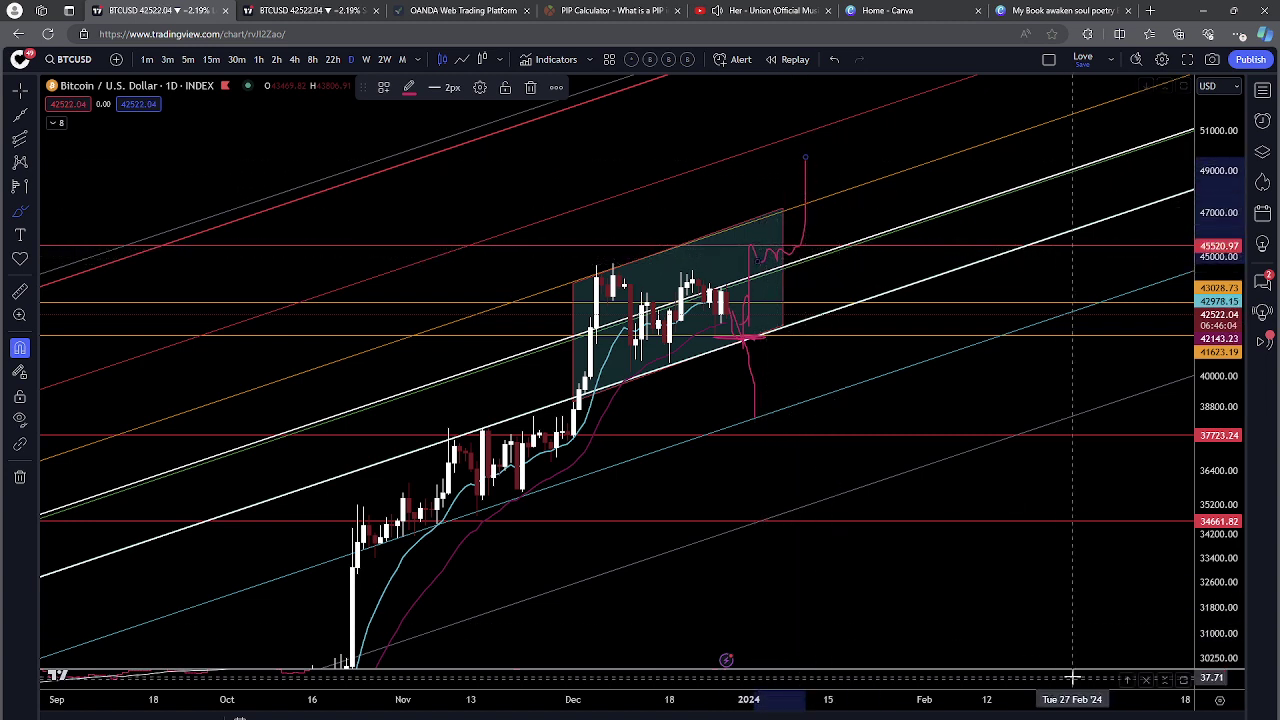
click(833, 59)
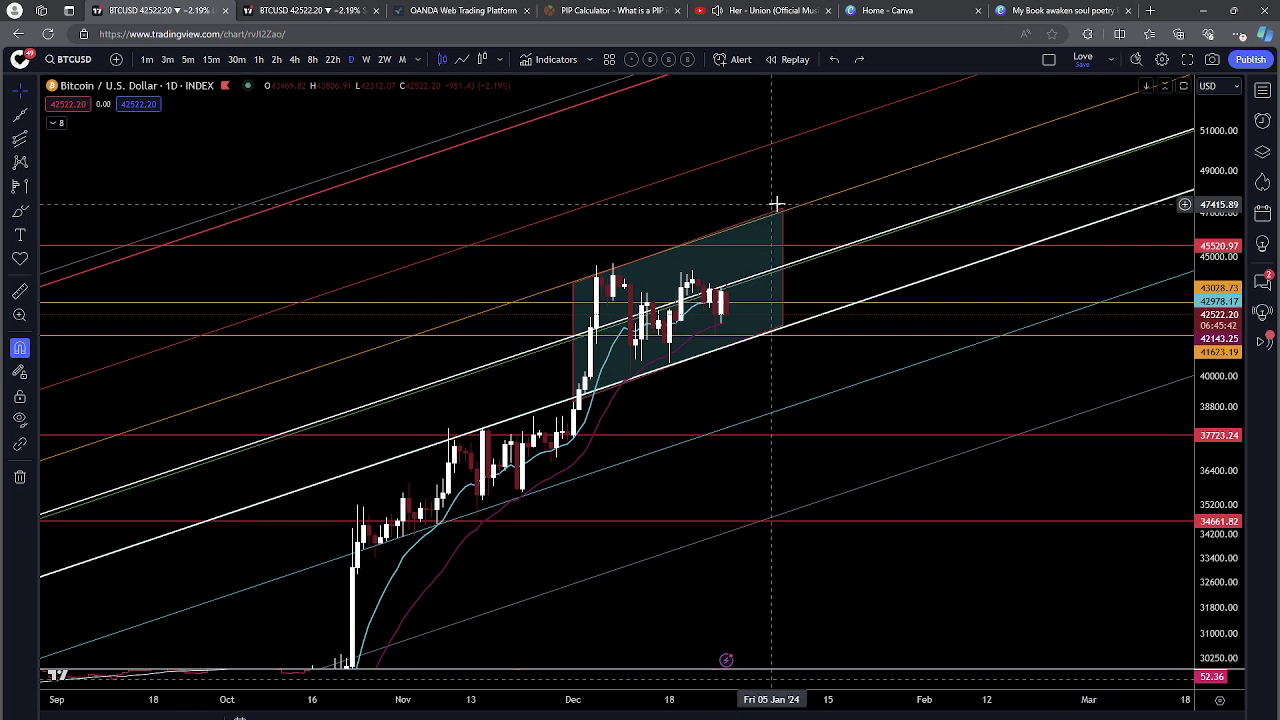
Step: Delete the Fib Channel and the shaded parallelogram around the December 2023 candles
click(834, 201)
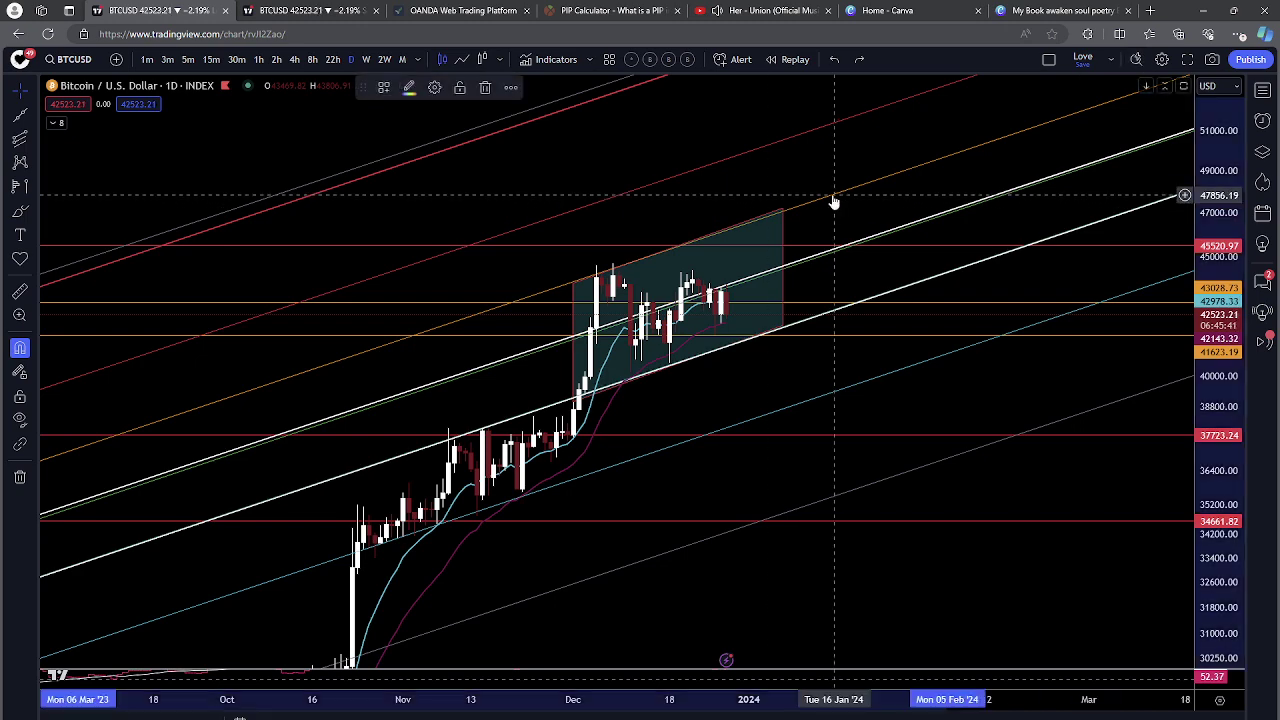
click(481, 87)
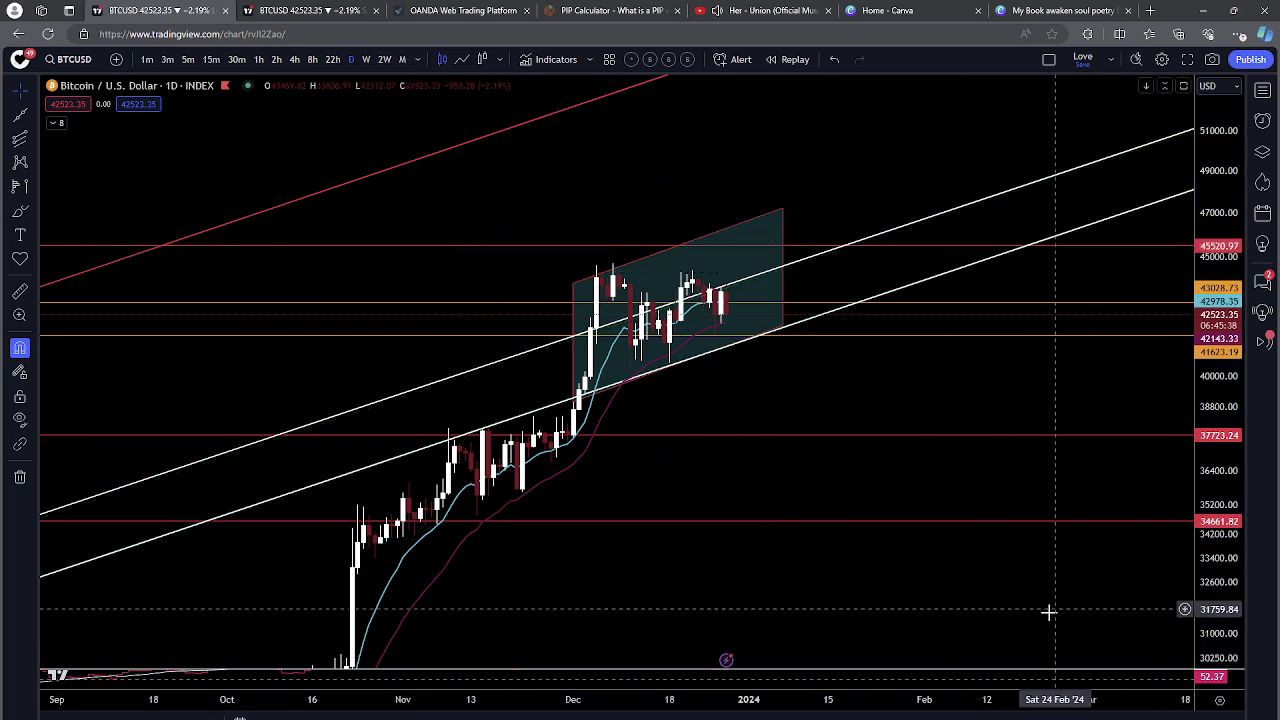
drag(1040, 551, 1072, 496)
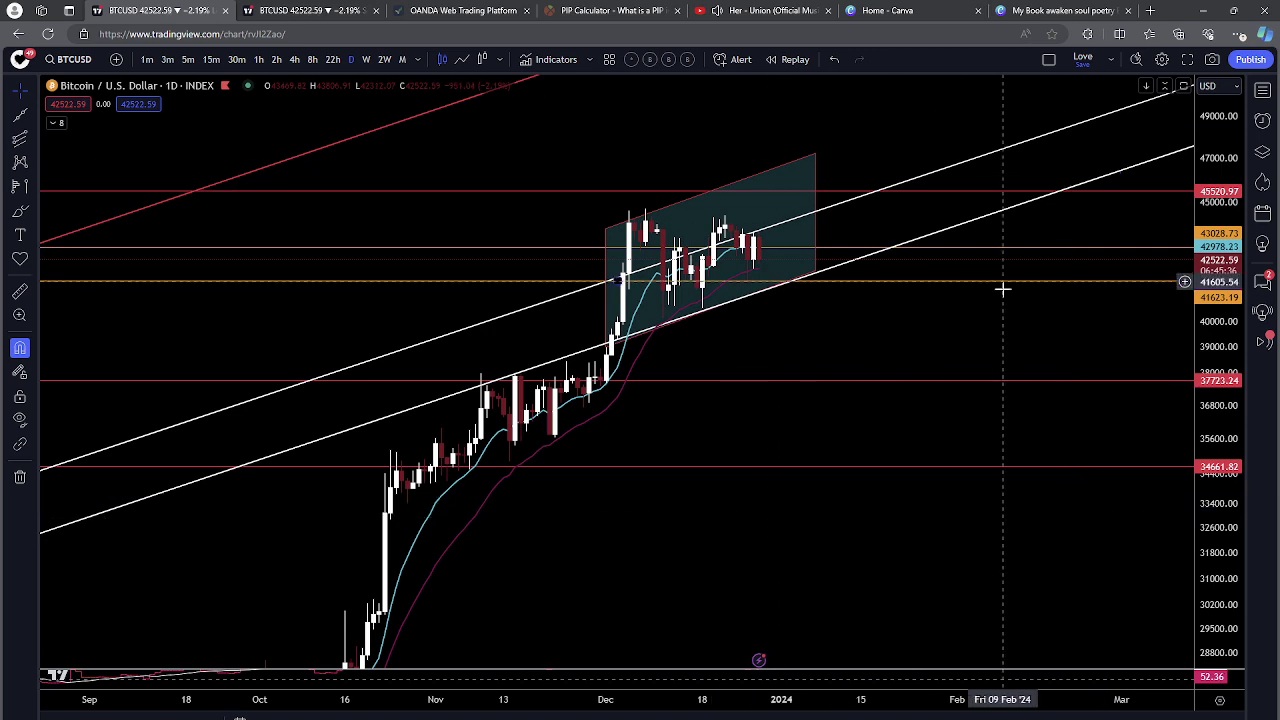
drag(855, 330, 1008, 330)
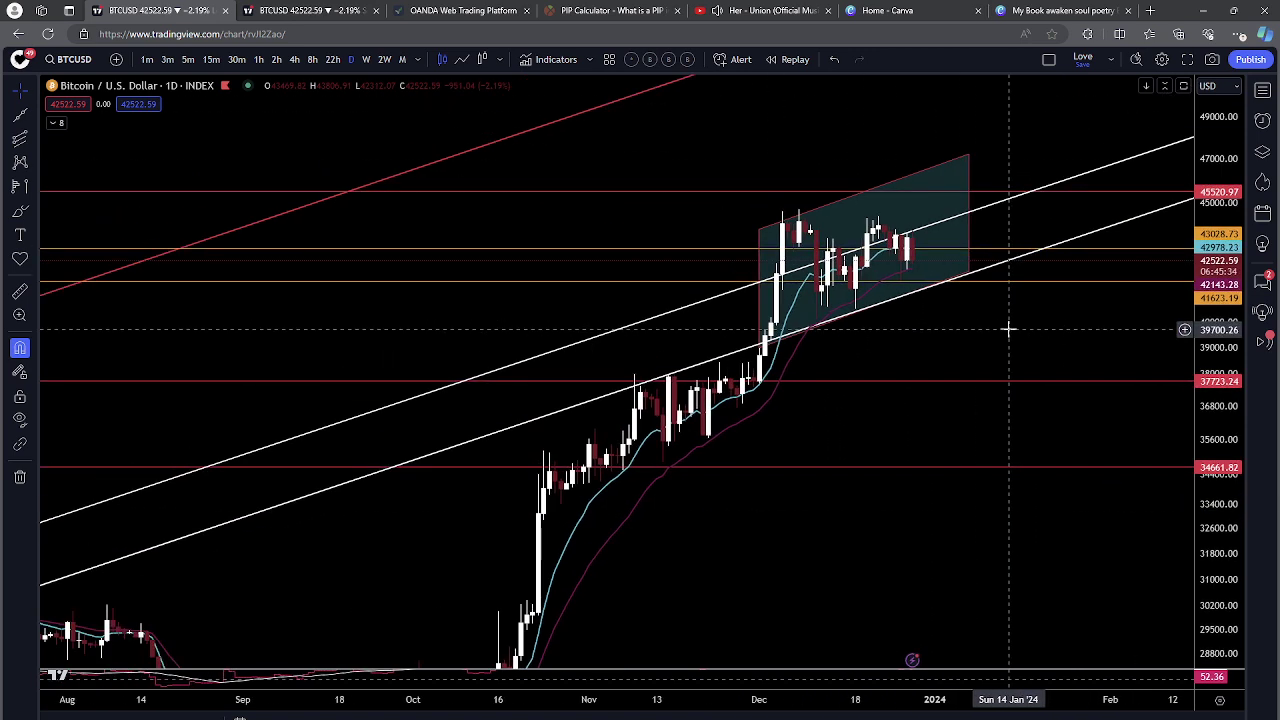
click(946, 165)
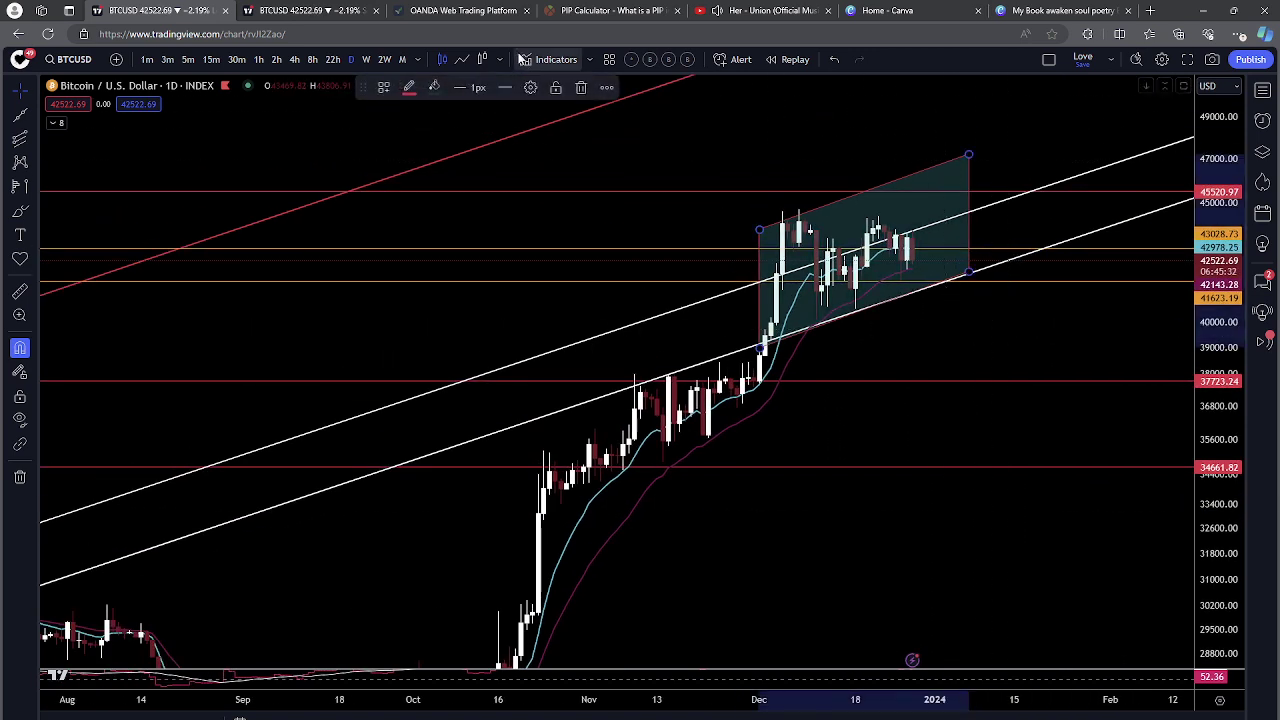
click(582, 87)
Step: Examine the December 2023 daily candles against the two white trend lines and the orange horizontal levels
scroll(951, 377, up, 5)
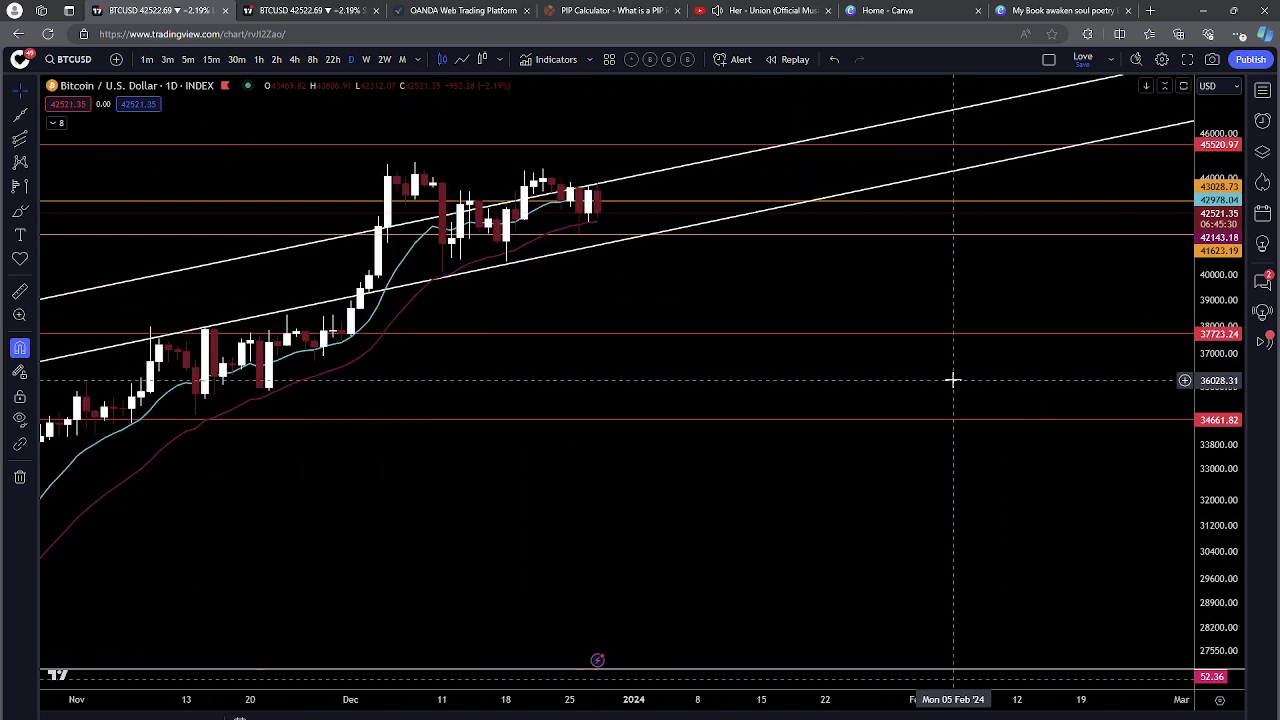
scroll(923, 424, up, 5)
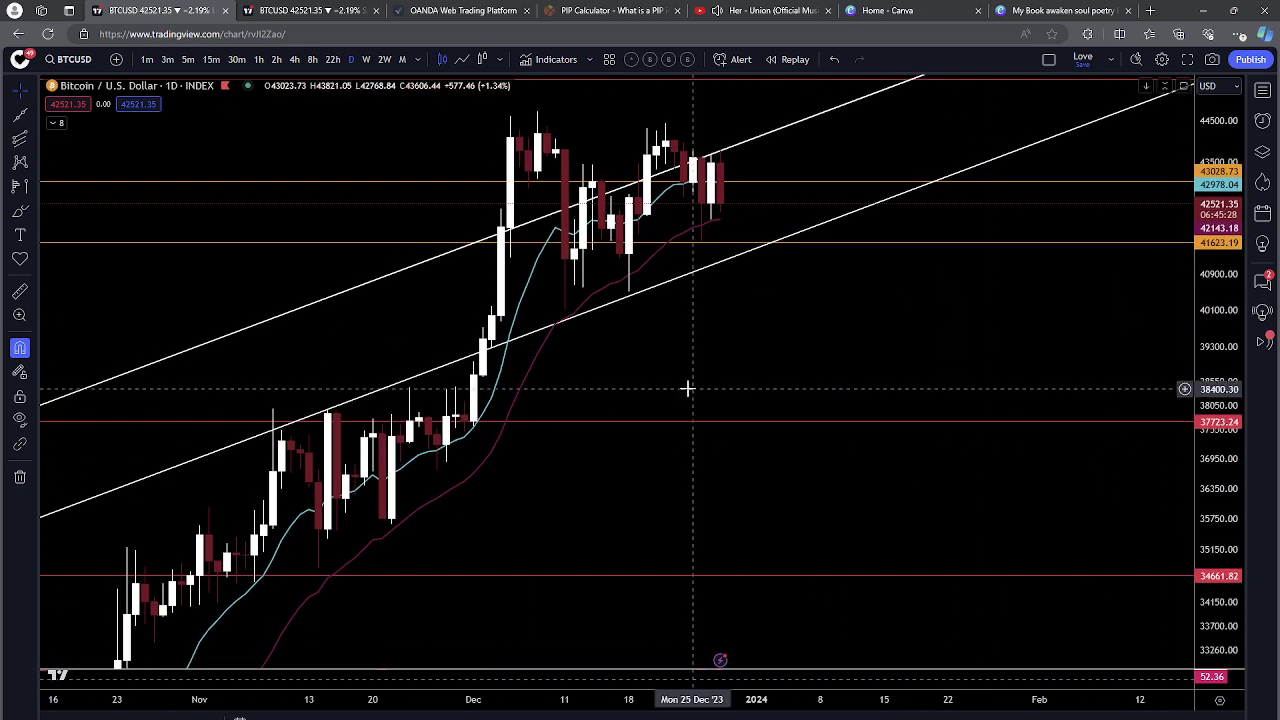
scroll(924, 373, up, 3)
drag(826, 309, 904, 385)
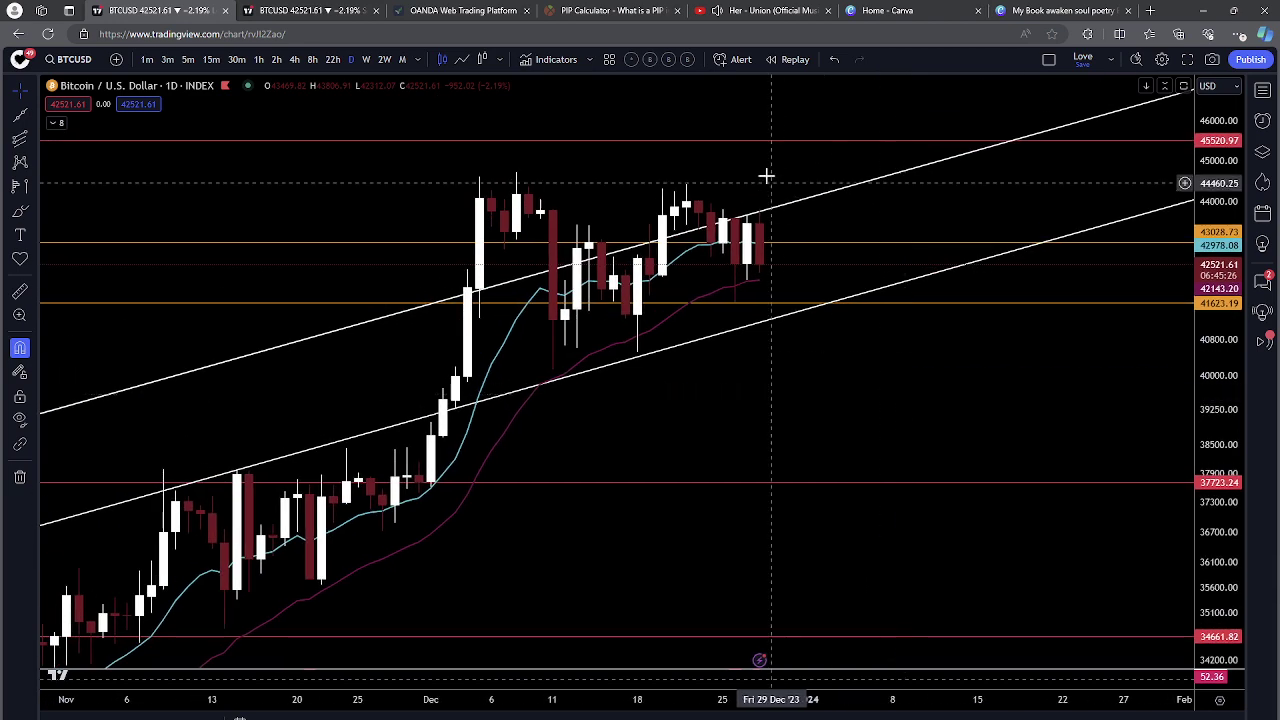
Step: Draw yellow horizontal lines at 43473.63 and 42530.08, marking the body of the 27 December candle
key(alt+h)
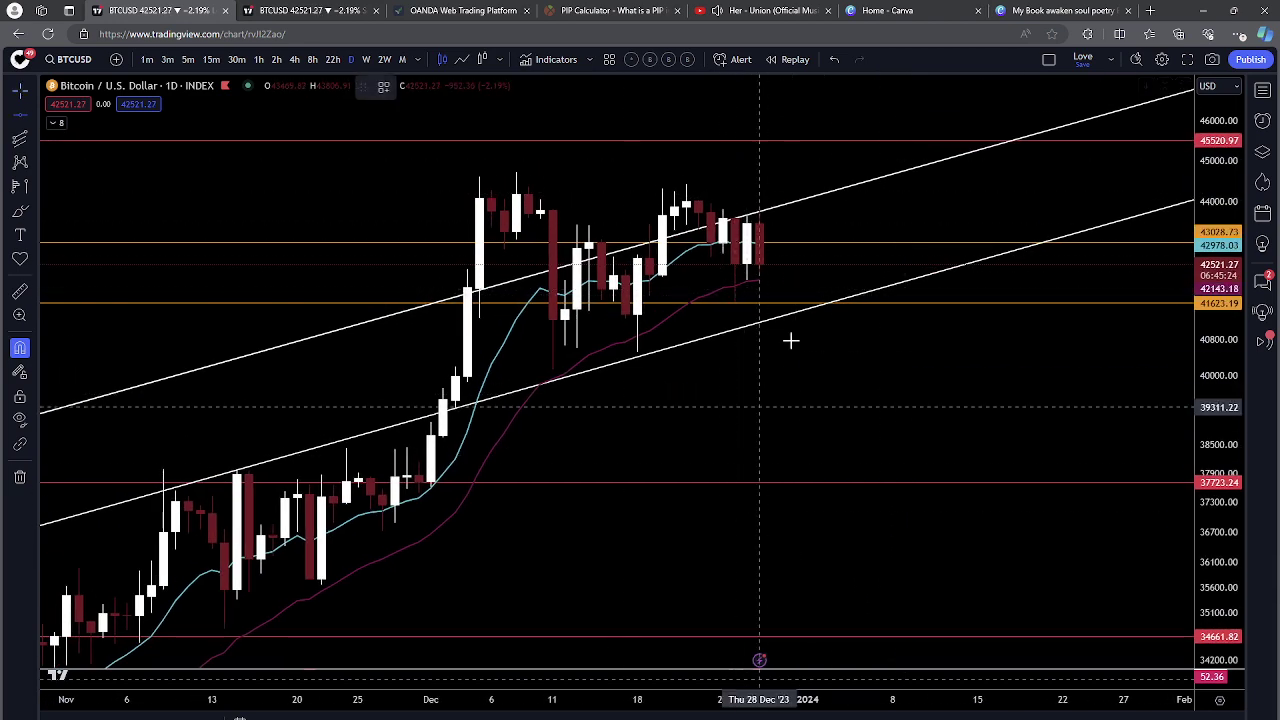
click(745, 226)
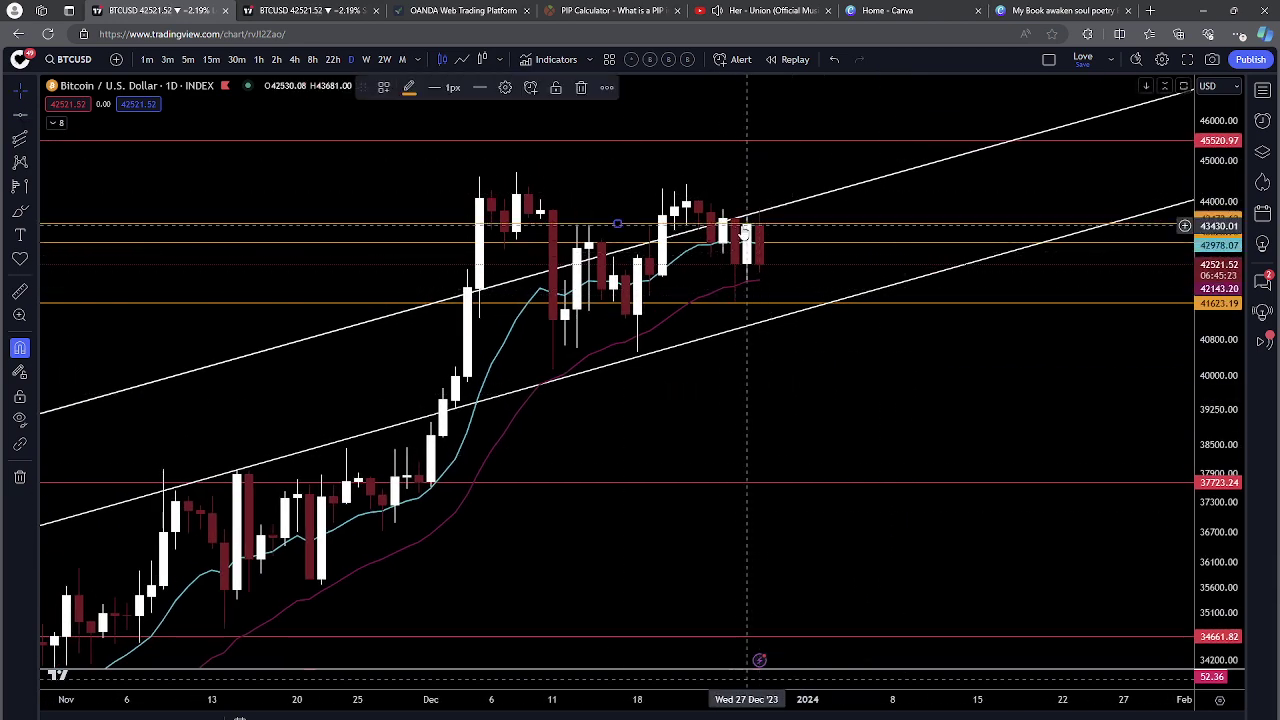
click(409, 87)
click(440, 132)
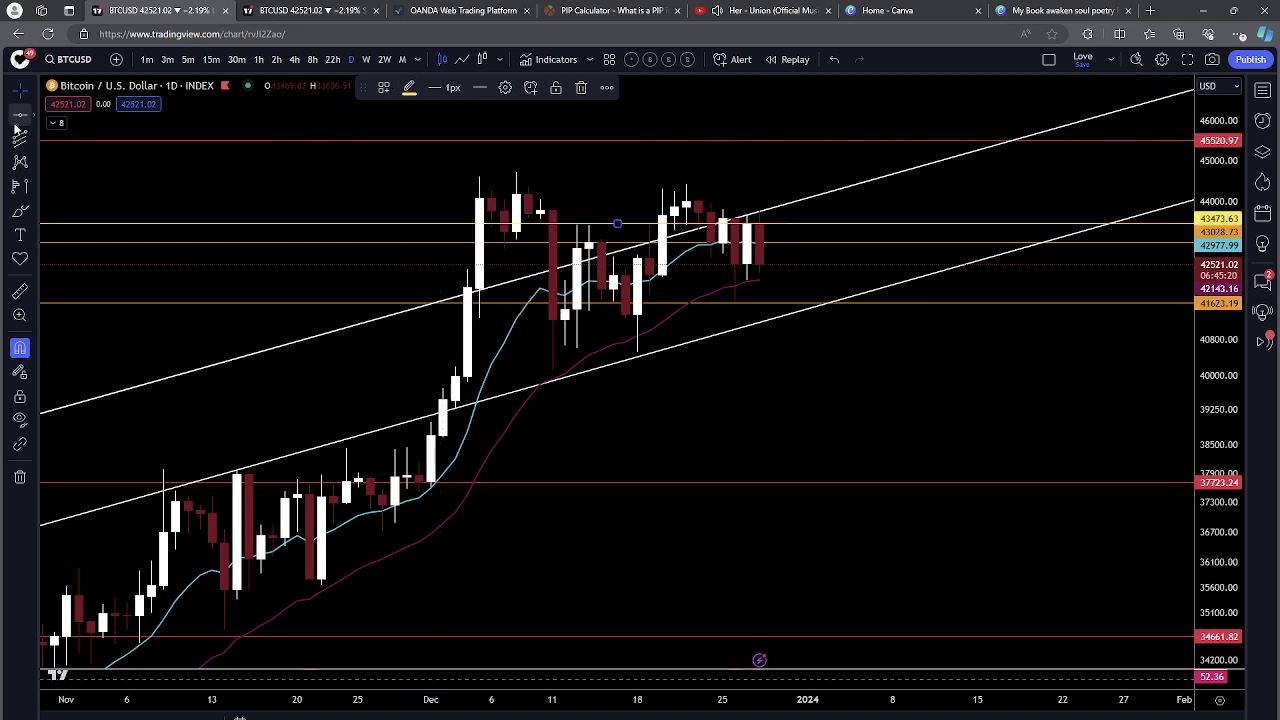
click(840, 251)
click(748, 265)
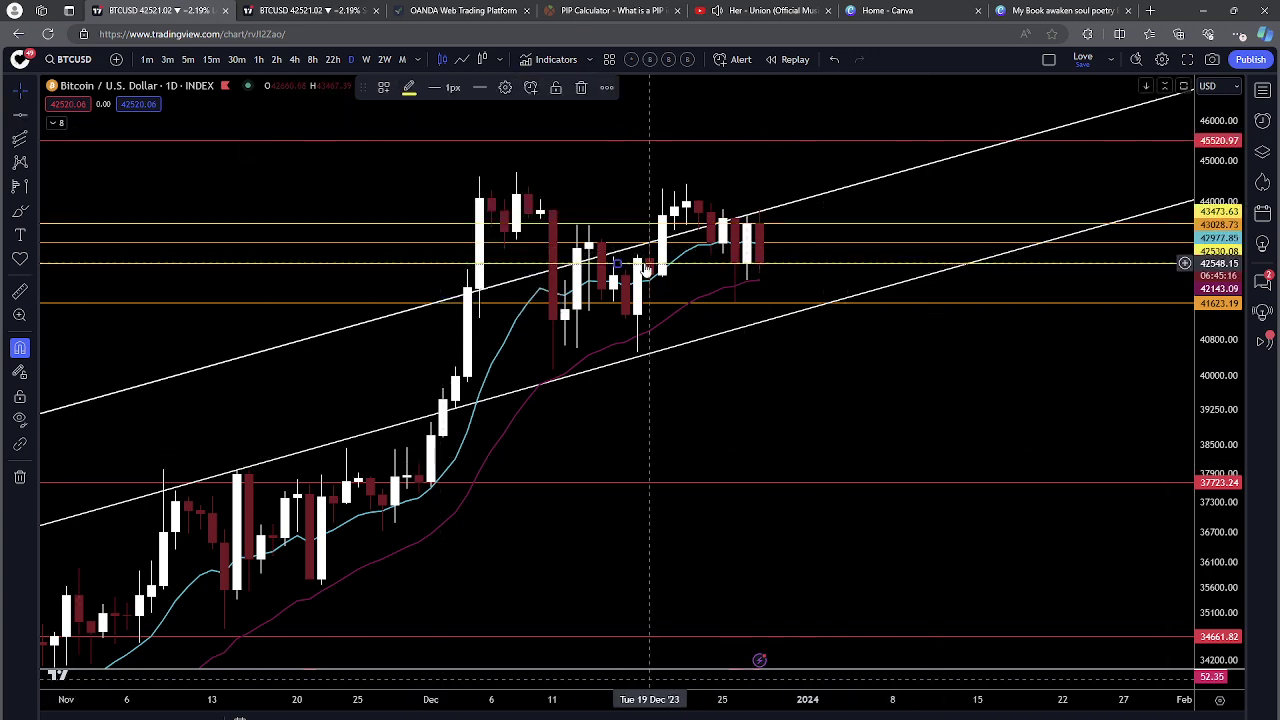
Step: Examine the price levels on the 4-hour chart and return to the daily timeframe
scroll(649, 268, down, 6)
drag(1009, 396, 851, 352)
scroll(1062, 275, up, 5)
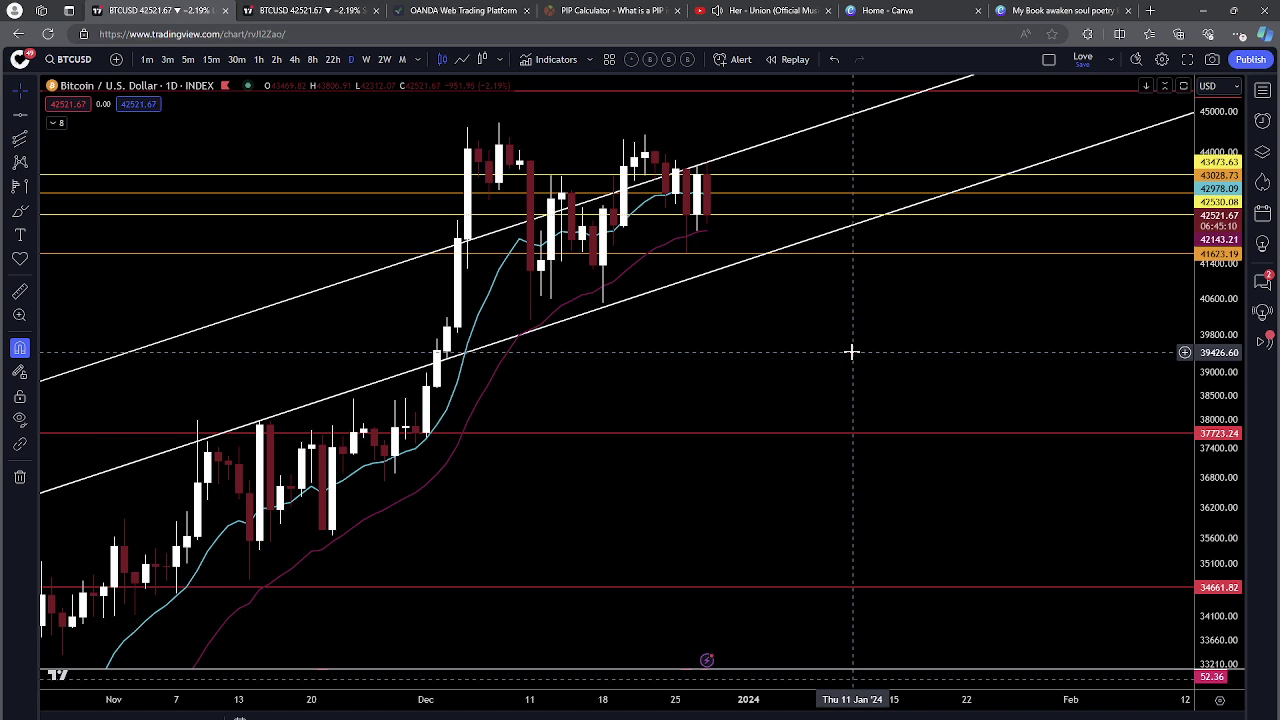
click(295, 60)
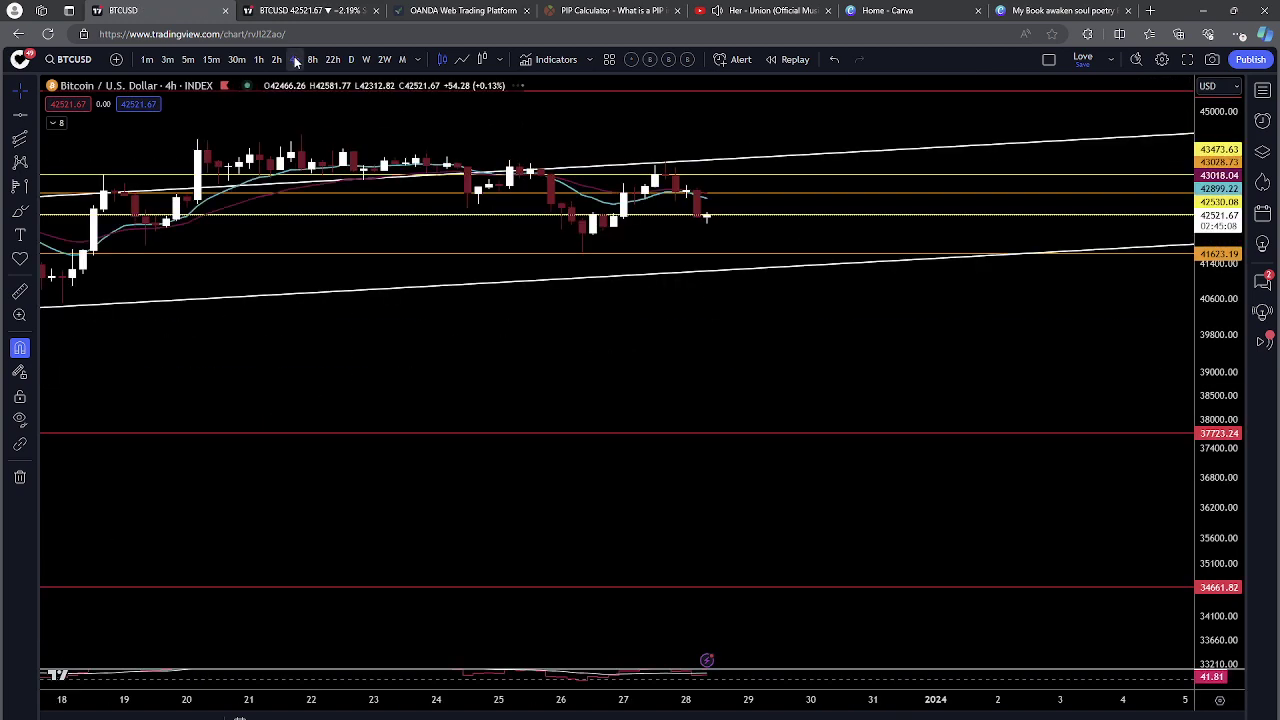
click(351, 60)
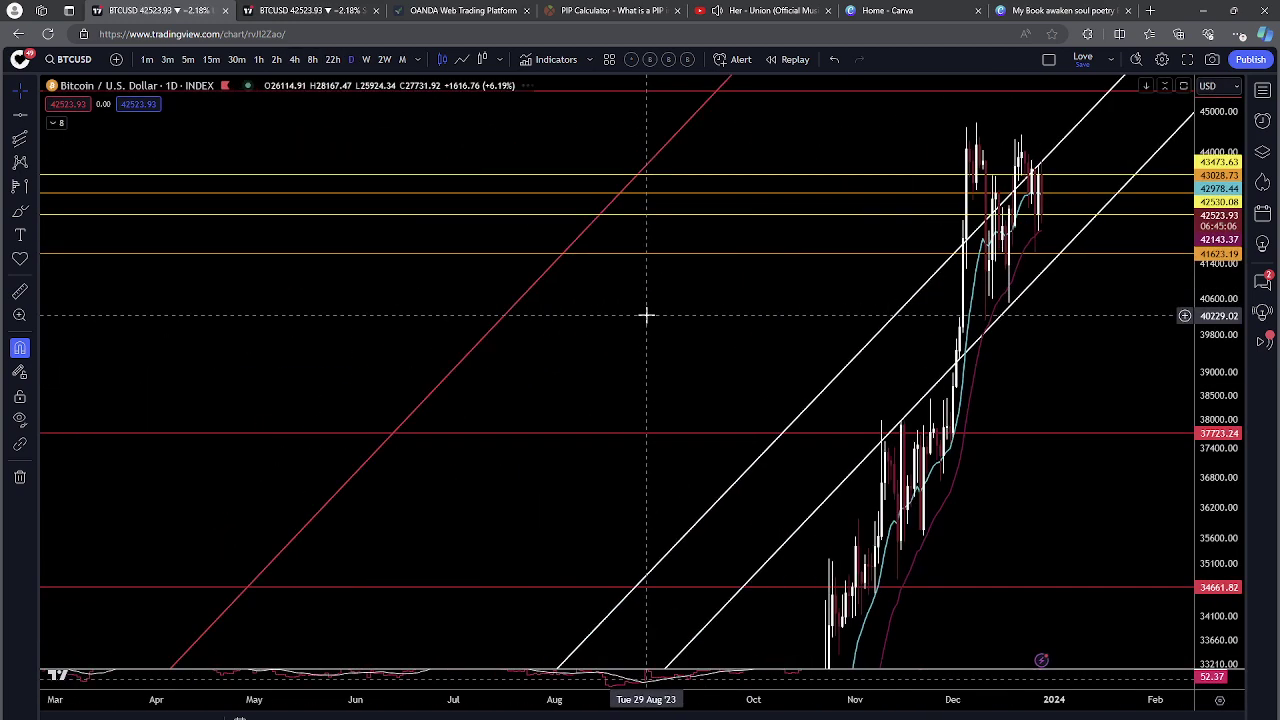
Step: Draw a rectangle around the December candles from 4 to 31 December 2023, between 45029.74 and 40185.57
scroll(1026, 423, up, 6)
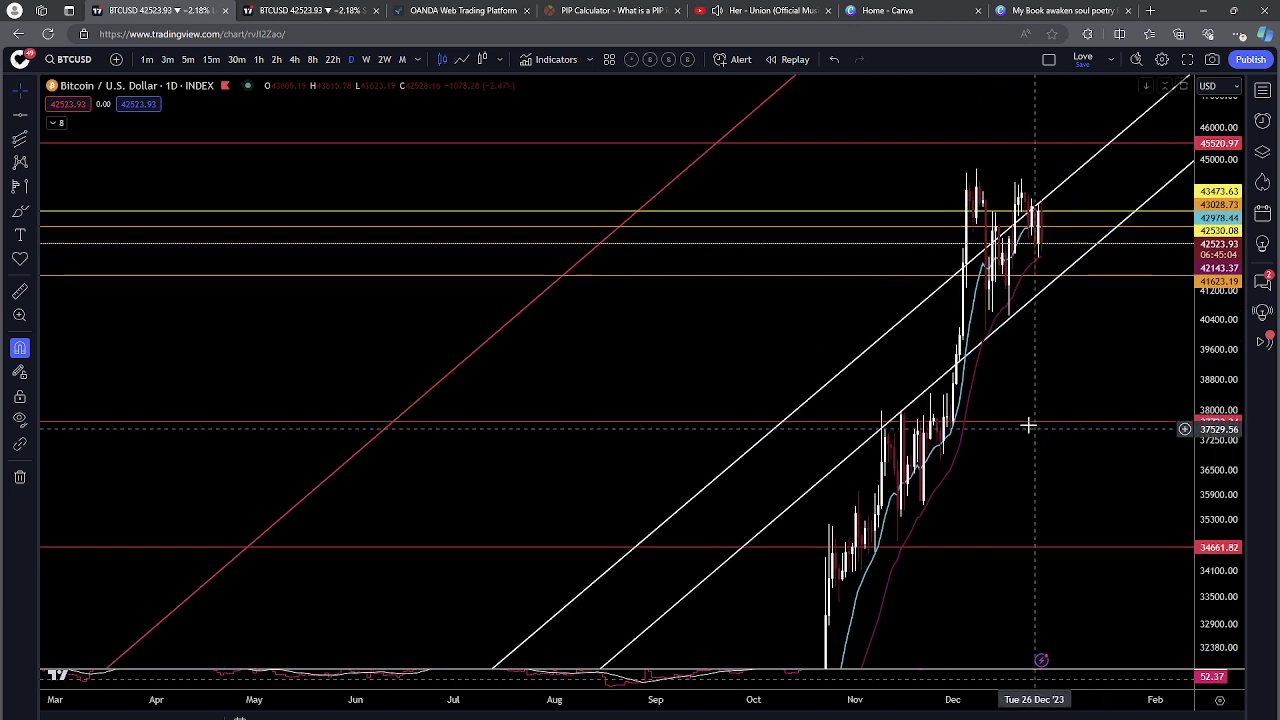
drag(816, 311, 760, 356)
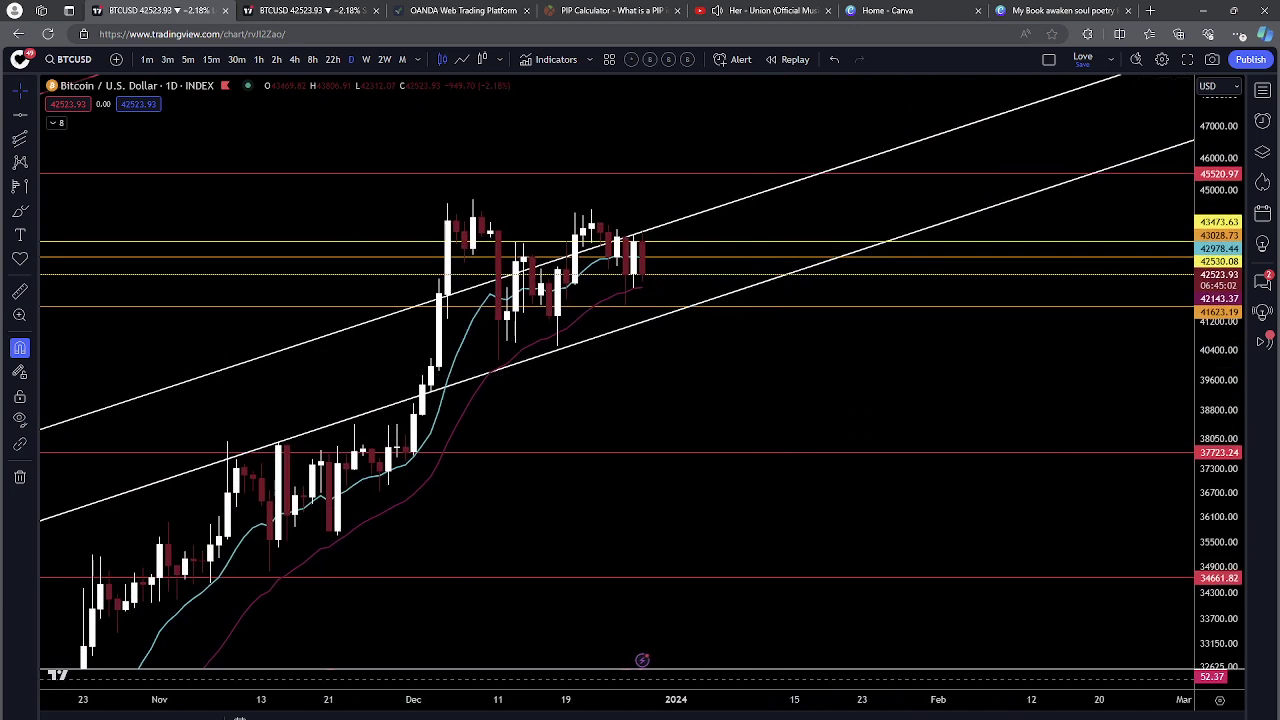
key(alt+shift+r)
click(438, 189)
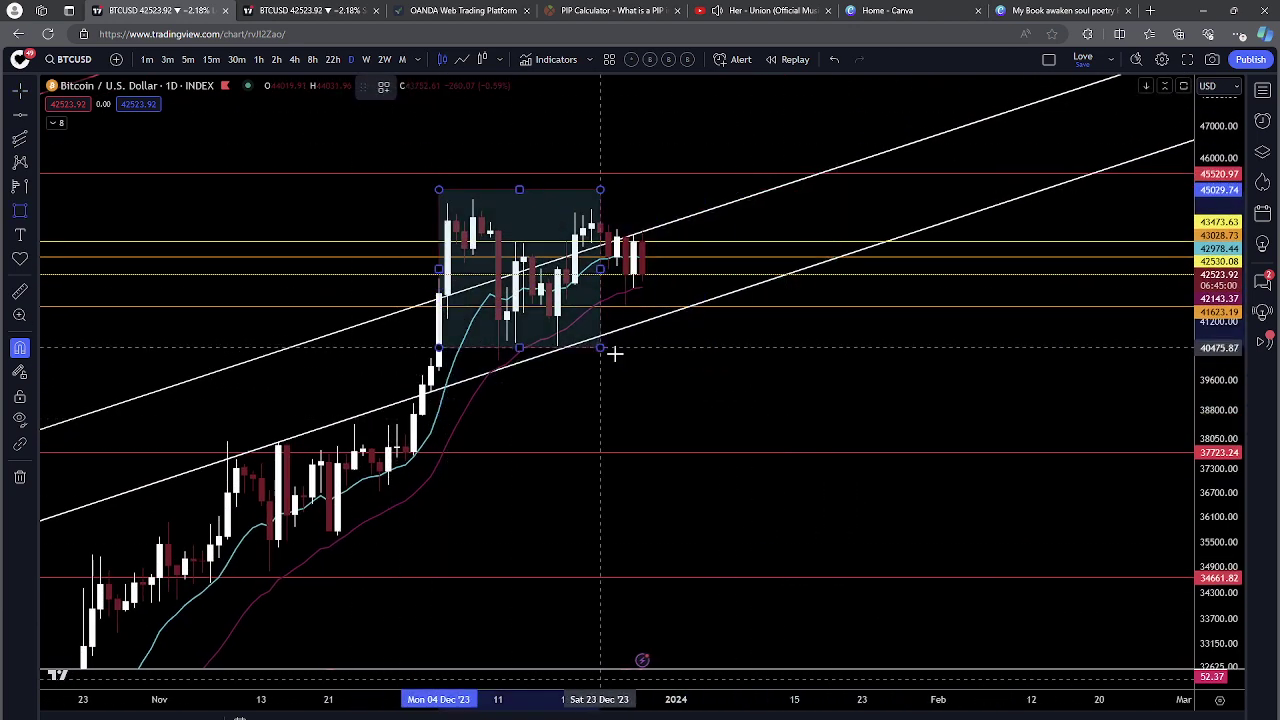
click(667, 357)
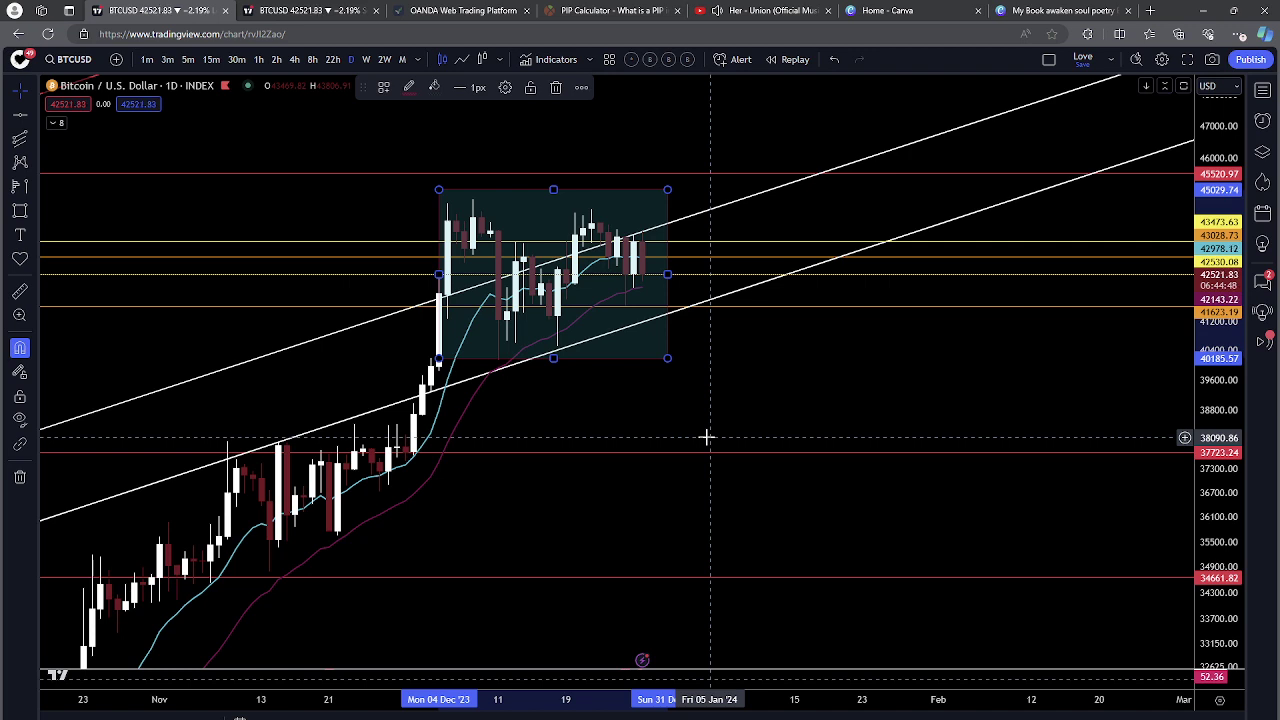
Step: Undo the accidental move of the 37723.24 line and draw a rectangle from 20 October to 28 November between 38396.41 and 32762.04
drag(563, 453, 663, 366)
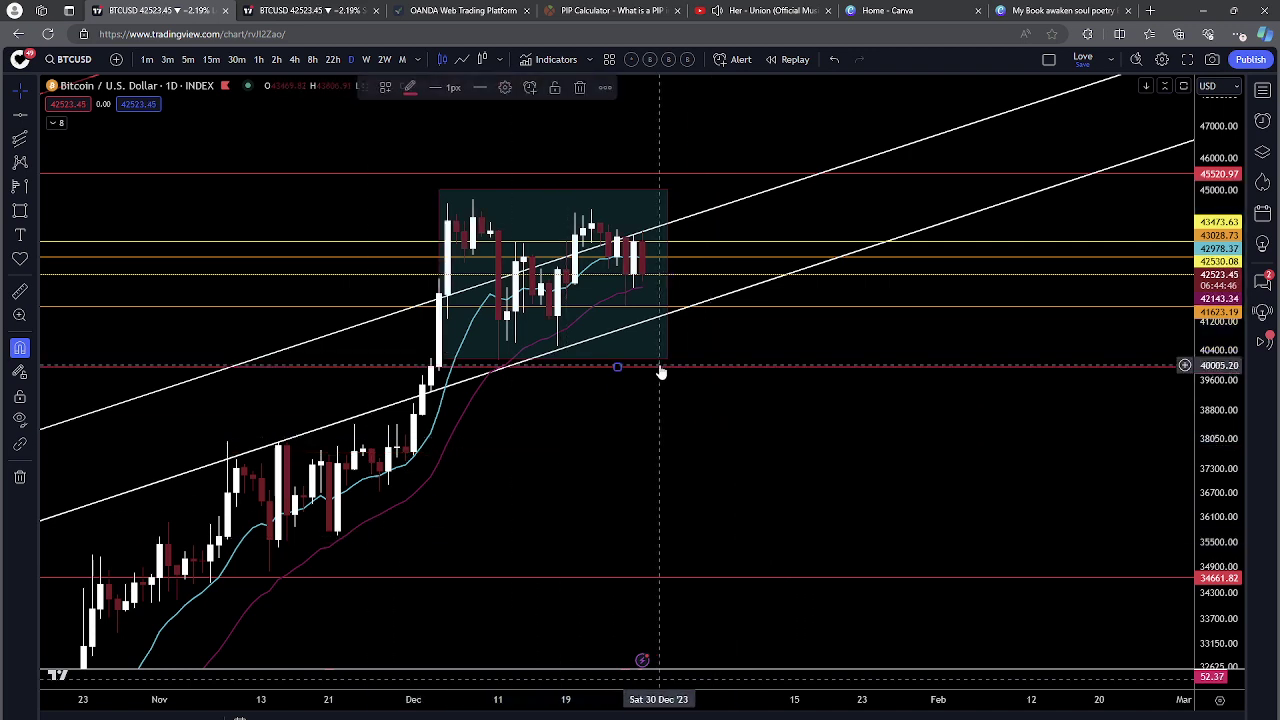
click(833, 60)
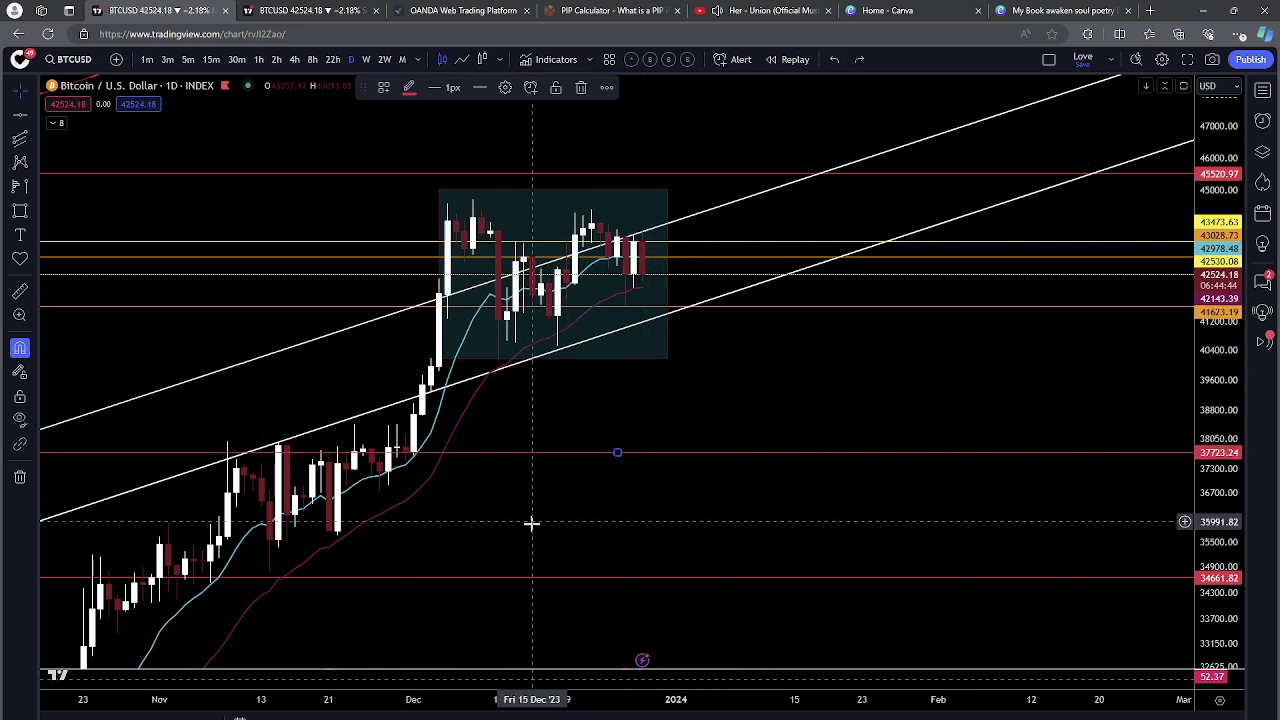
drag(533, 525, 714, 406)
click(20, 210)
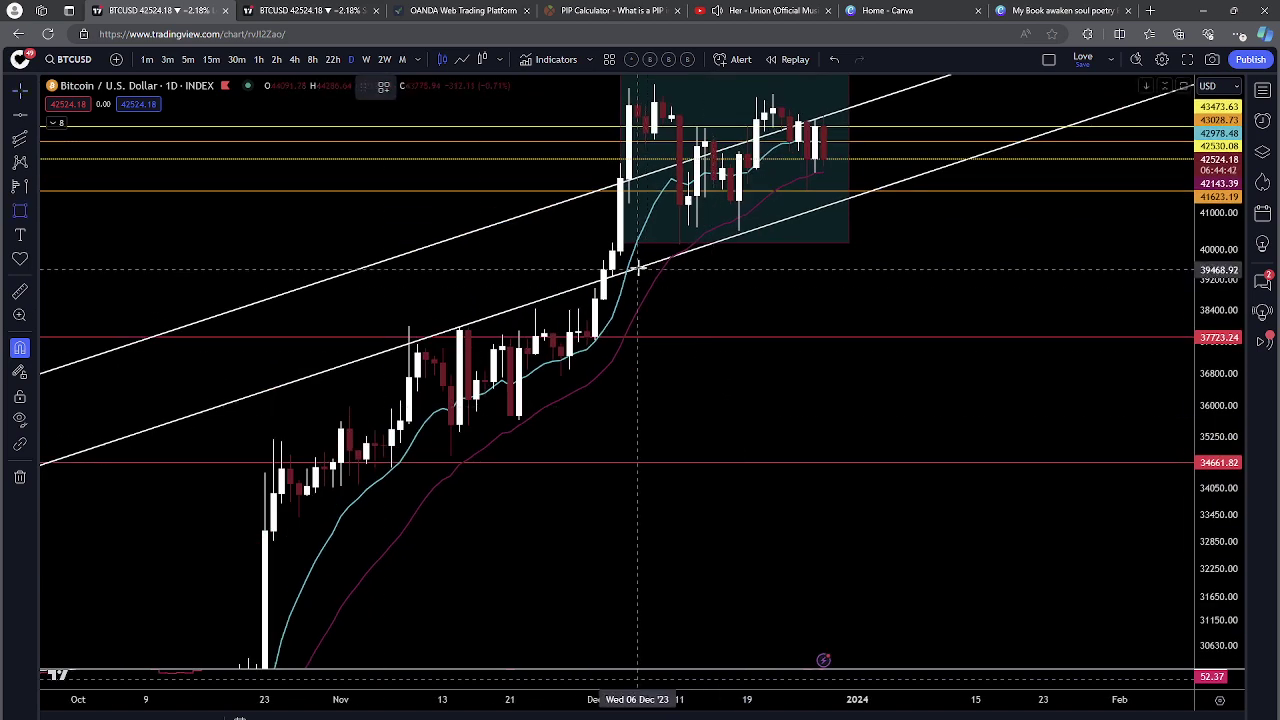
click(569, 310)
click(239, 545)
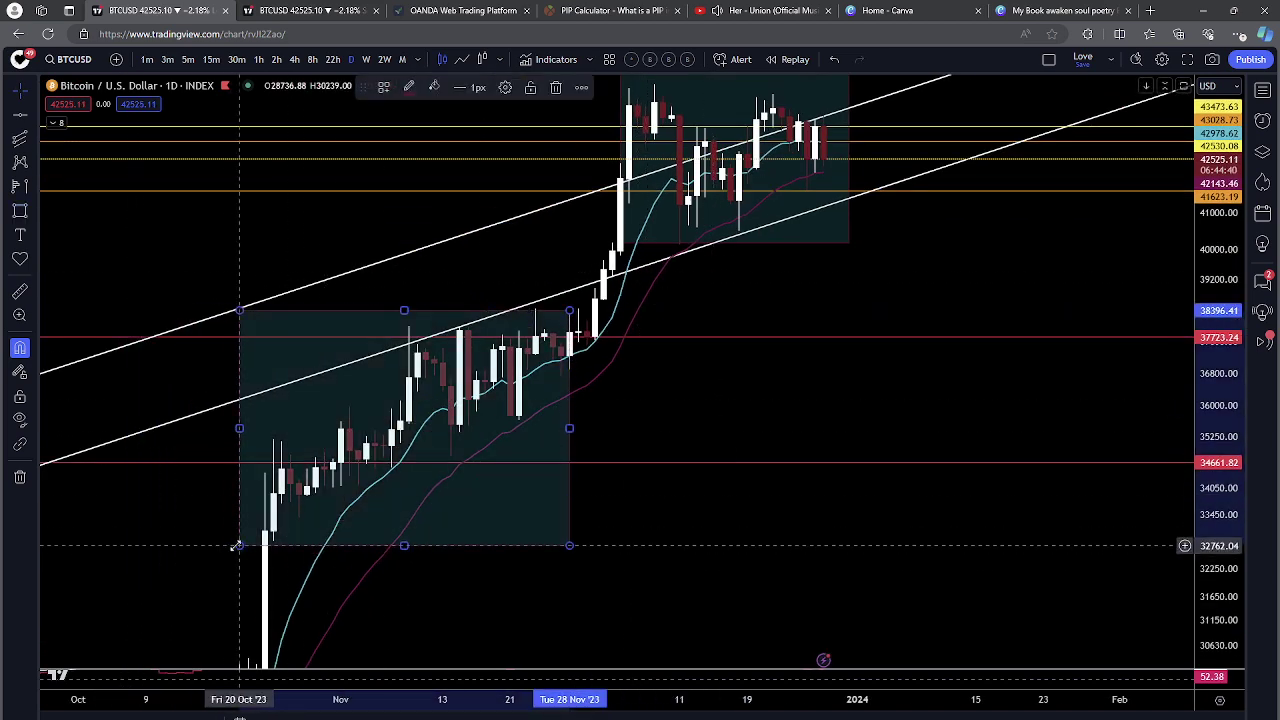
Step: Draw a cyan trend line from 23 October to mid-December 2023 and adjust it to run beneath the candle lows
key(alt+t)
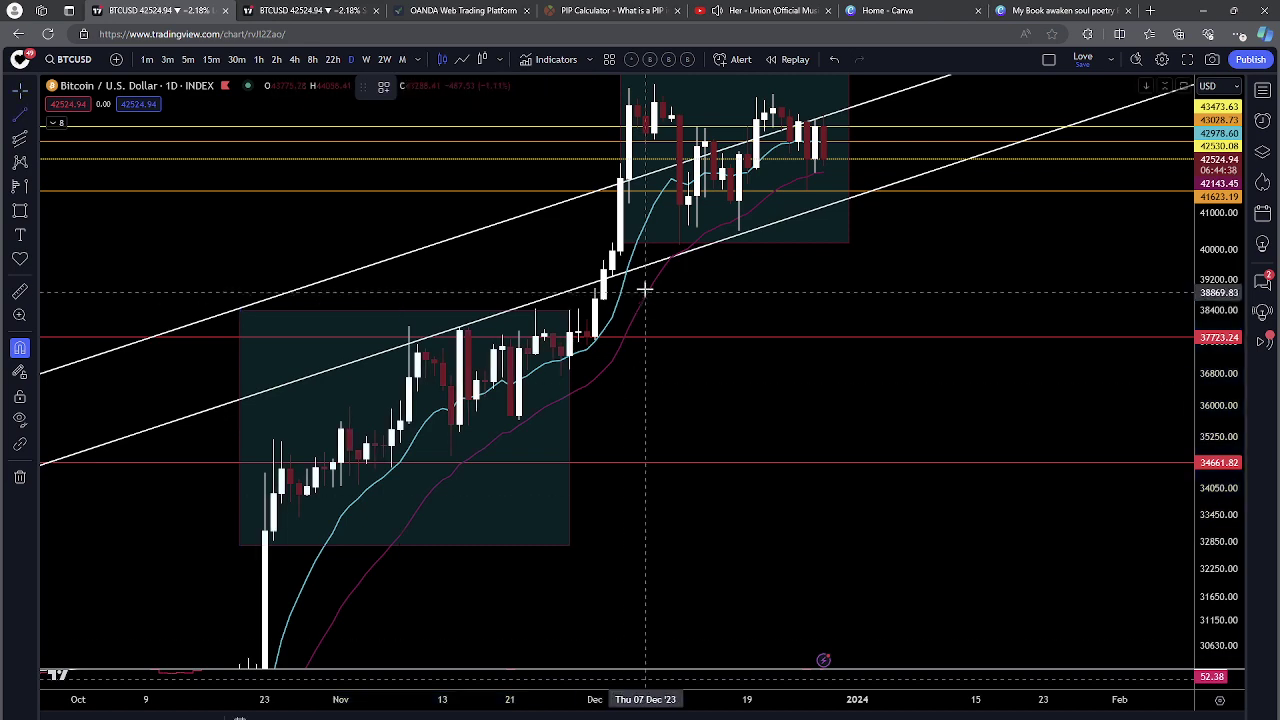
click(637, 270)
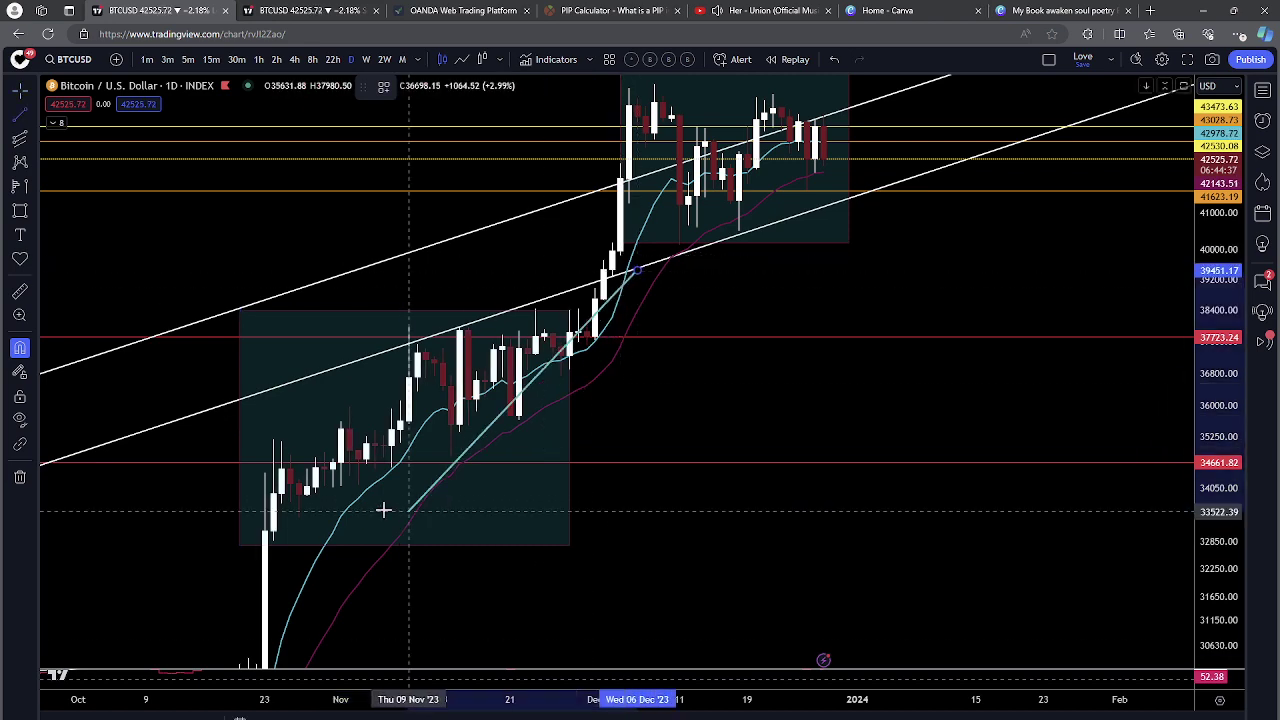
click(256, 595)
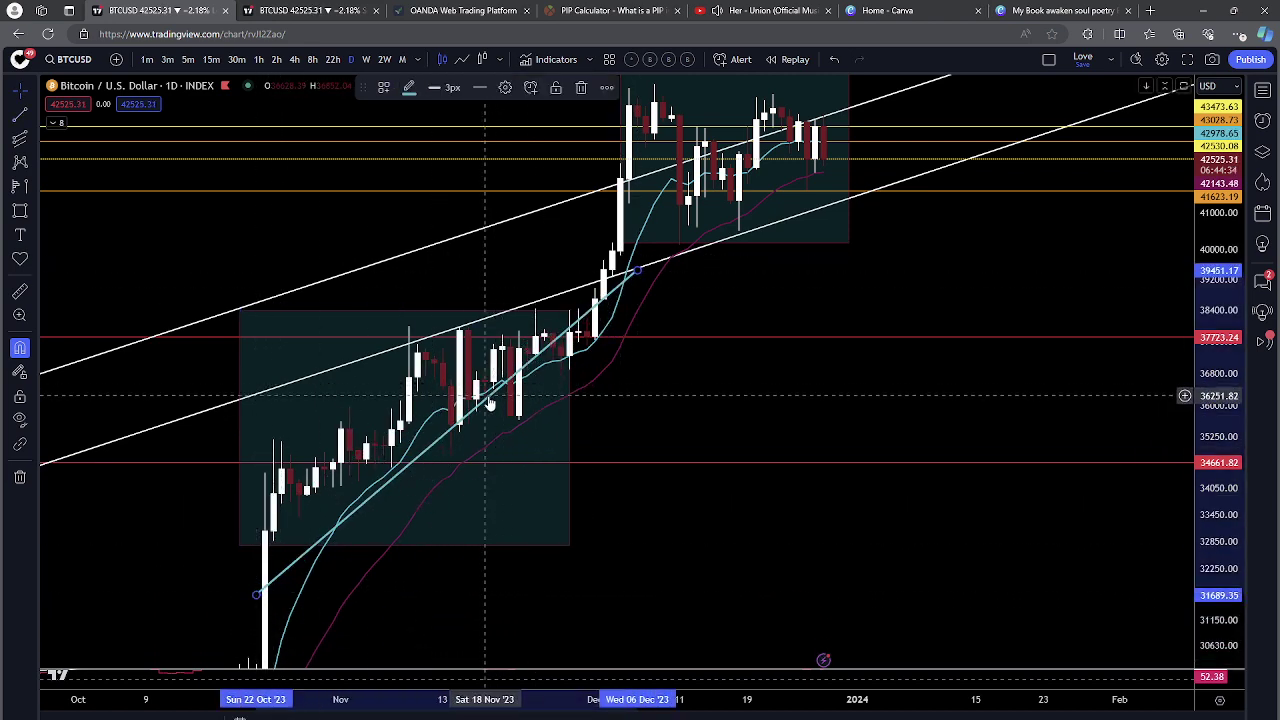
drag(485, 395, 494, 371)
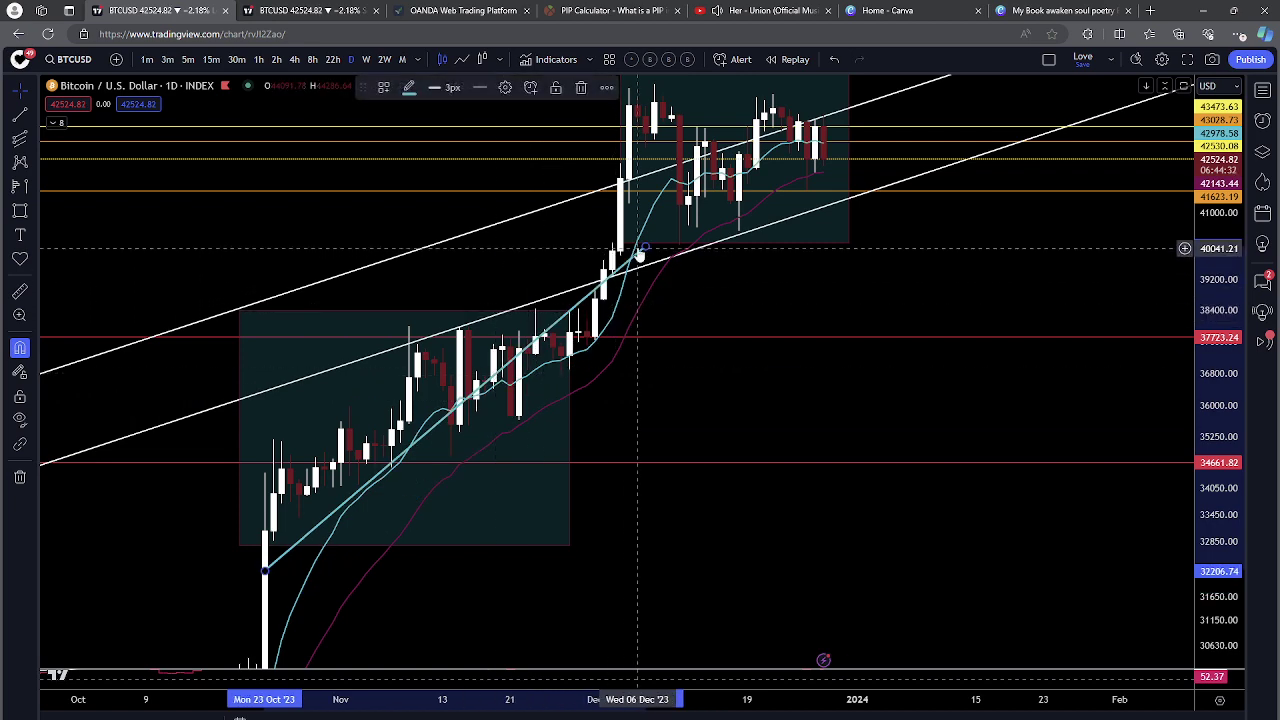
drag(648, 250, 712, 256)
drag(820, 389, 722, 410)
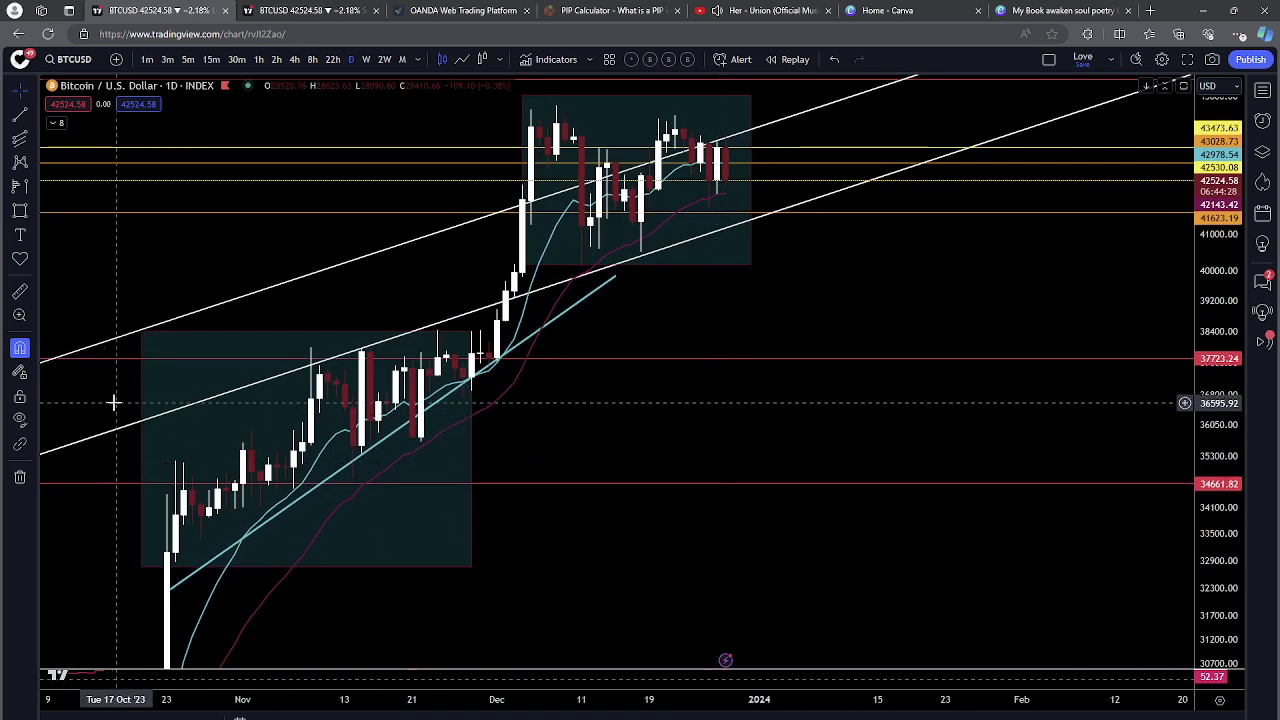
drag(136, 408, 188, 511)
drag(743, 514, 737, 401)
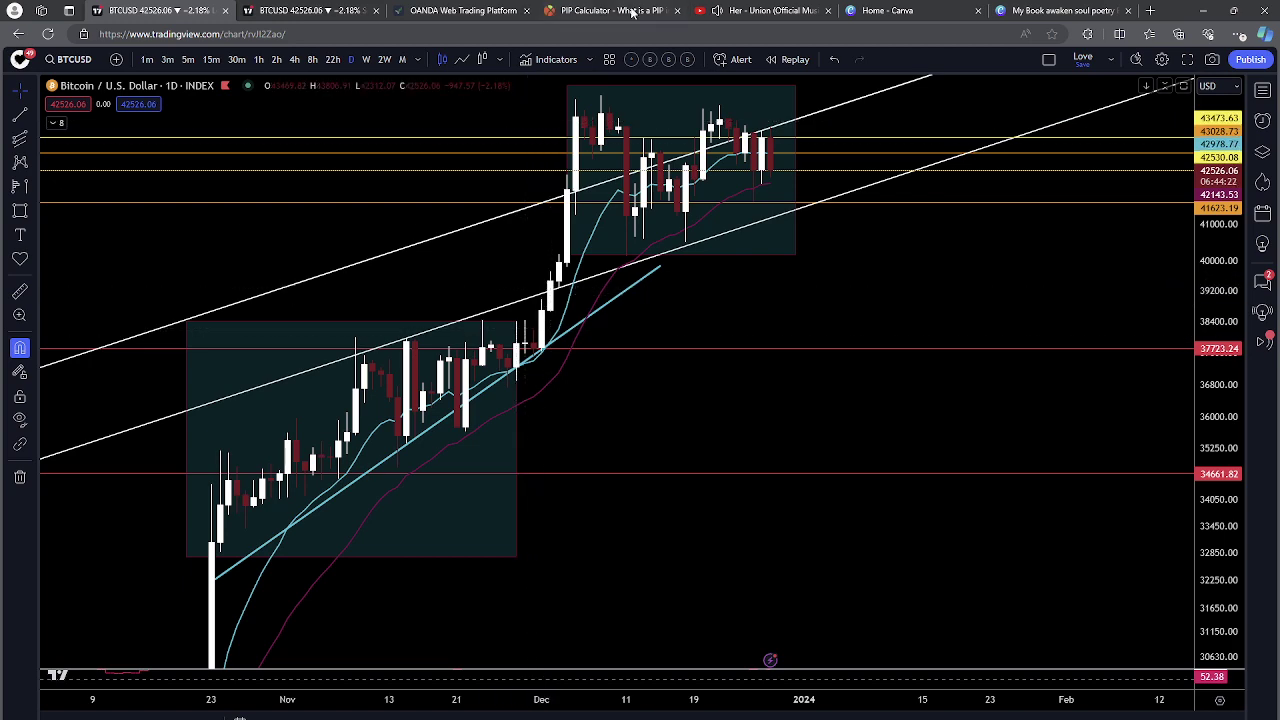
Step: Delete the cyan trend line and the rectangle around the October–November candles
click(600, 308)
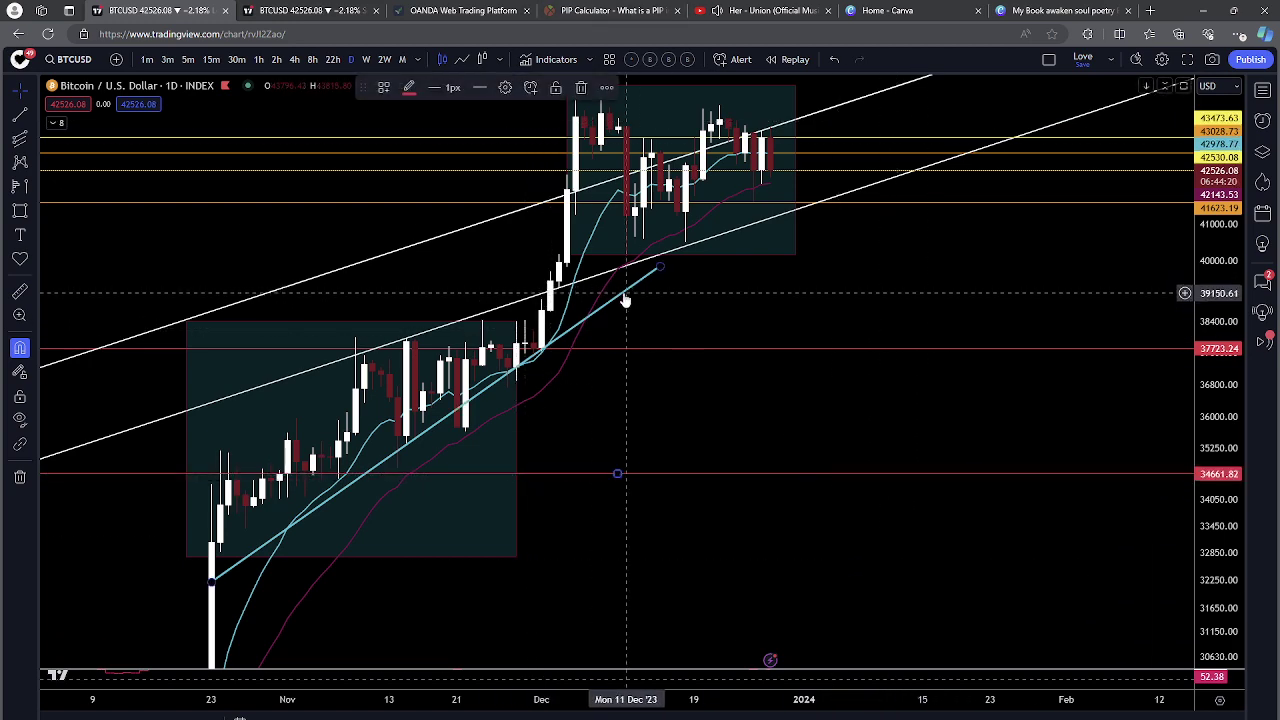
click(582, 88)
drag(621, 74, 600, 280)
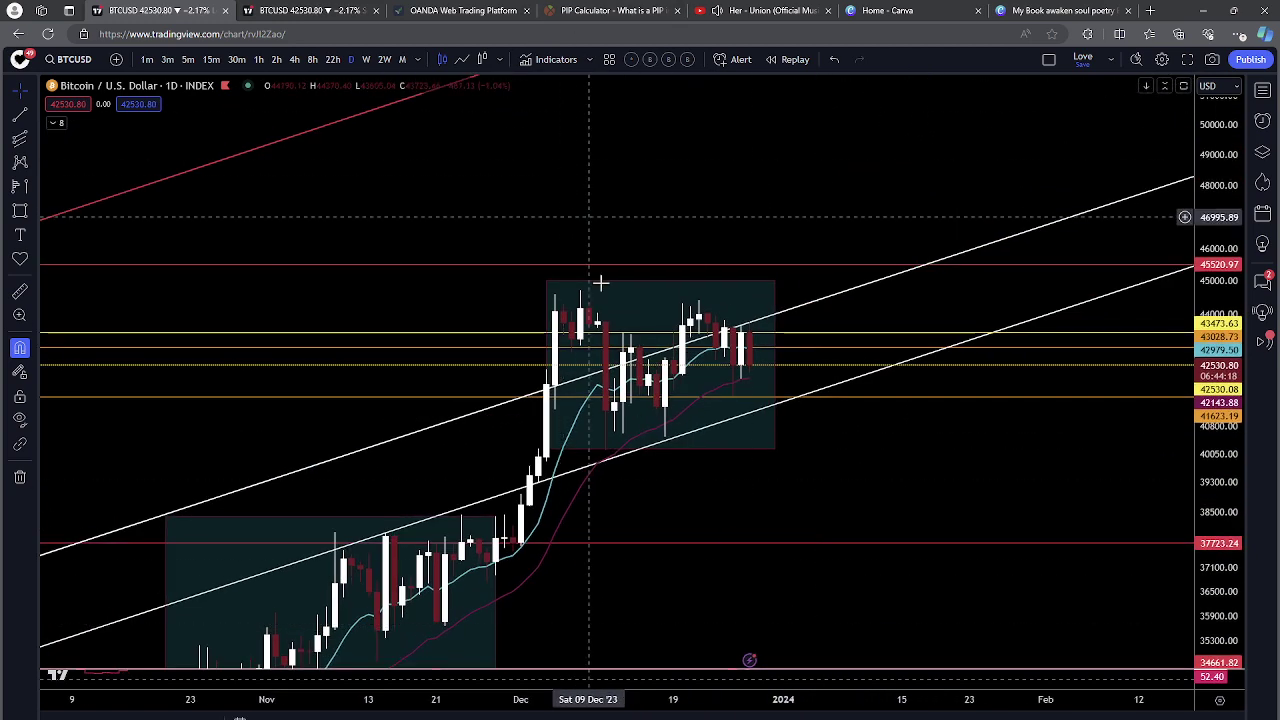
click(492, 514)
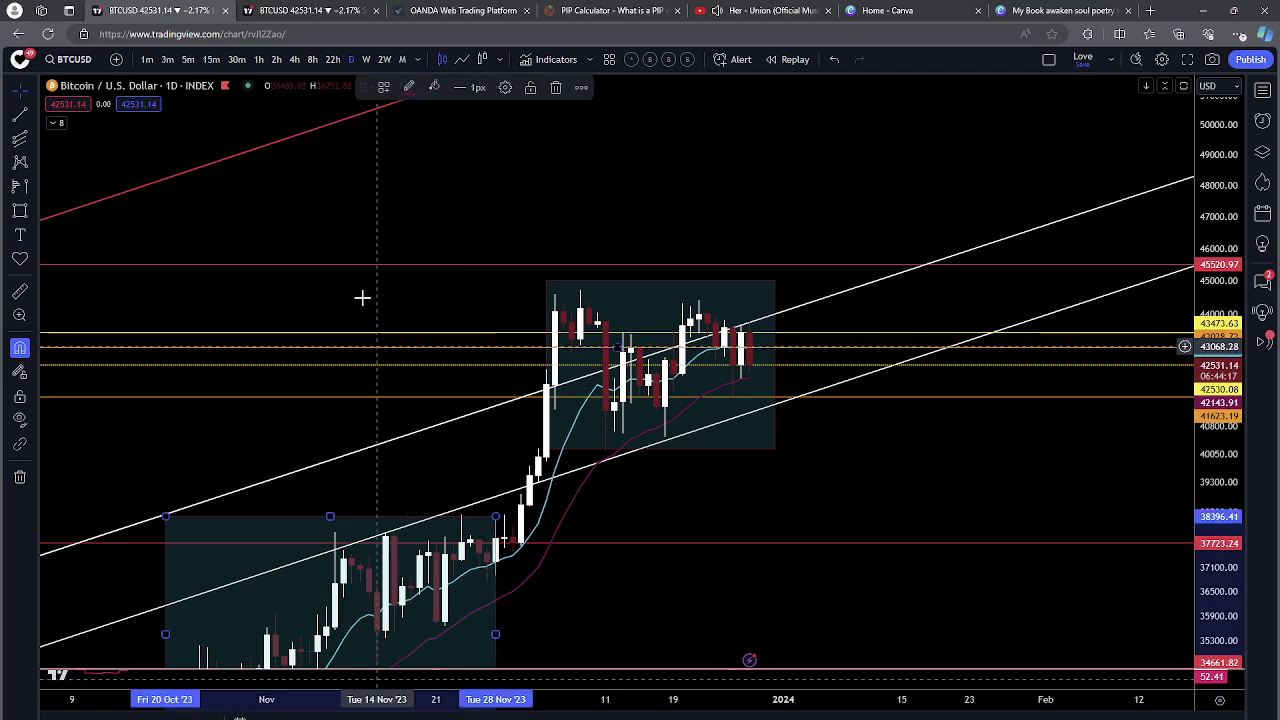
click(582, 88)
Step: Place a volume profile over the daily candles from 4 to 28 December 2023
drag(885, 475, 913, 367)
drag(1203, 549, 1203, 444)
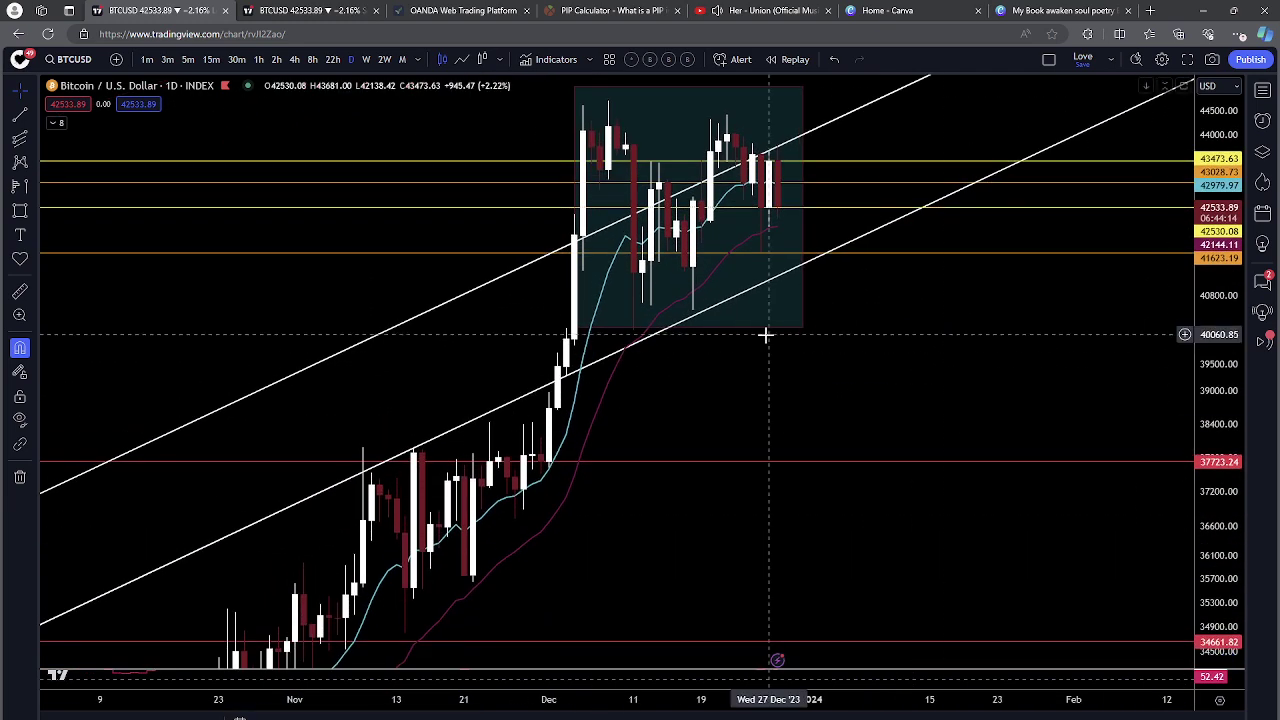
drag(863, 421, 1049, 474)
scroll(1050, 474, up, 5)
scroll(1050, 474, up, 2)
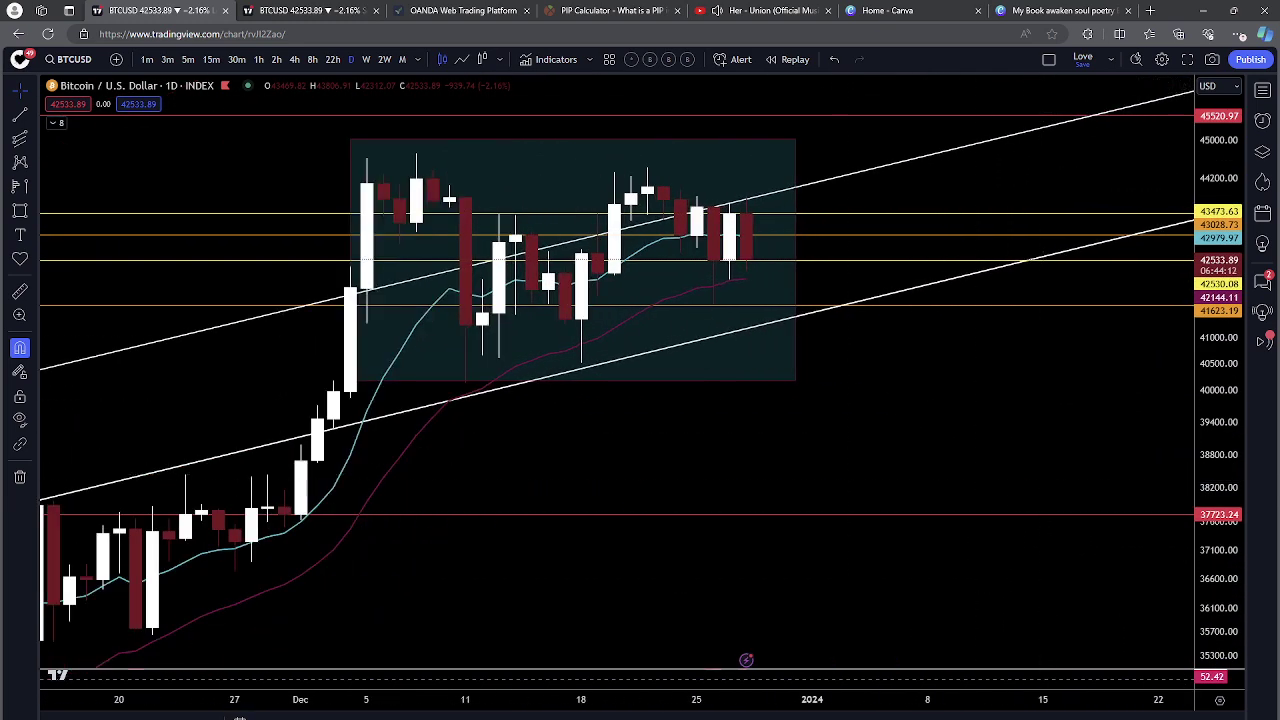
click(350, 145)
click(897, 398)
drag(972, 413, 1015, 521)
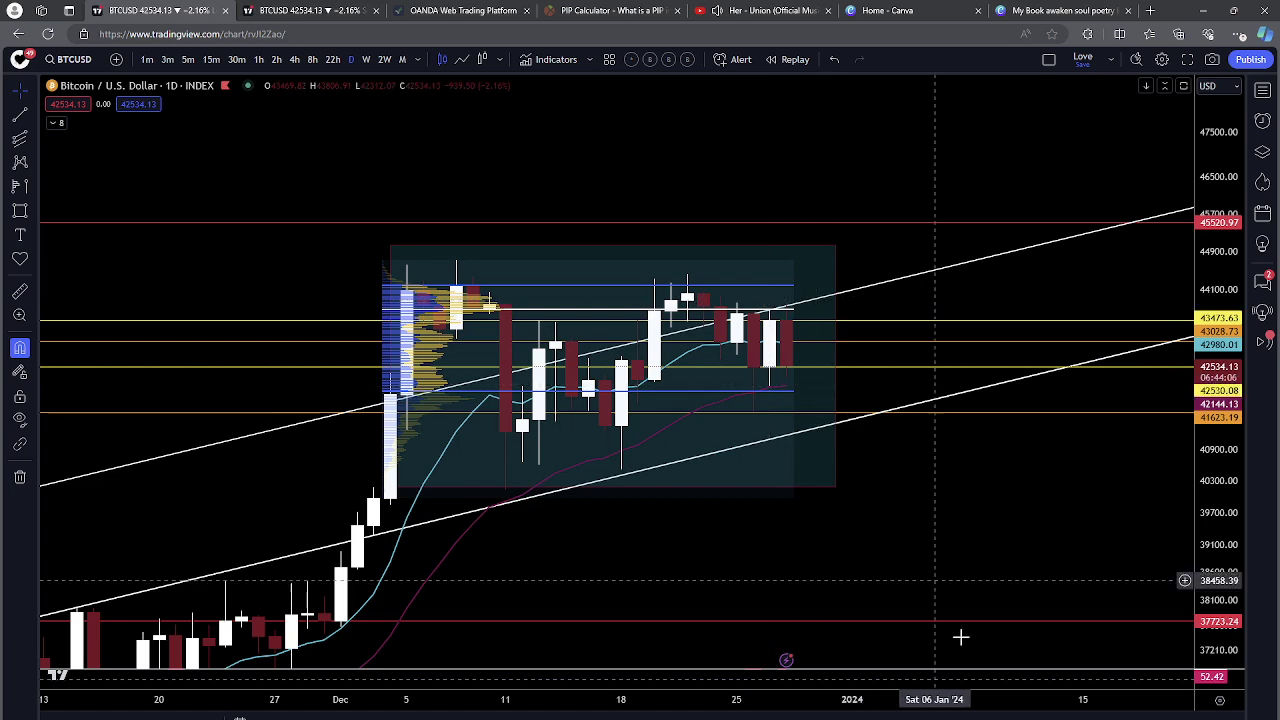
Step: Delete the volume profile from the December range
drag(957, 588, 896, 495)
click(737, 206)
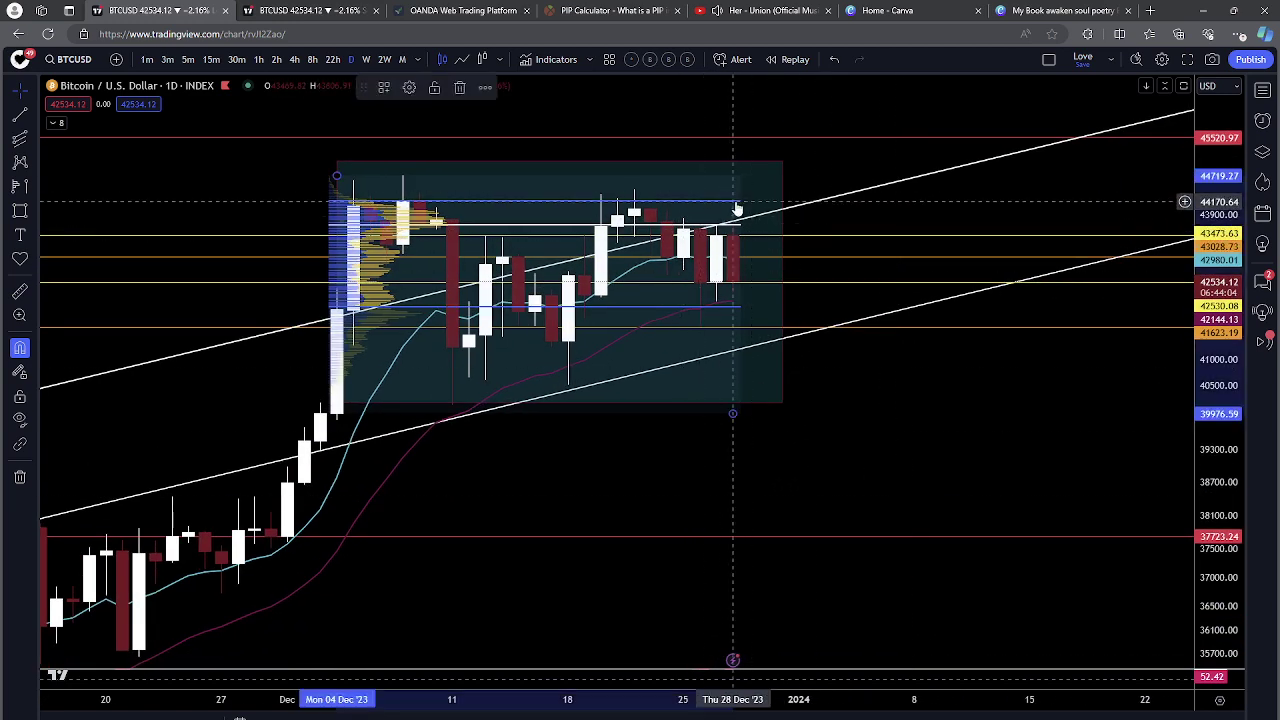
click(458, 88)
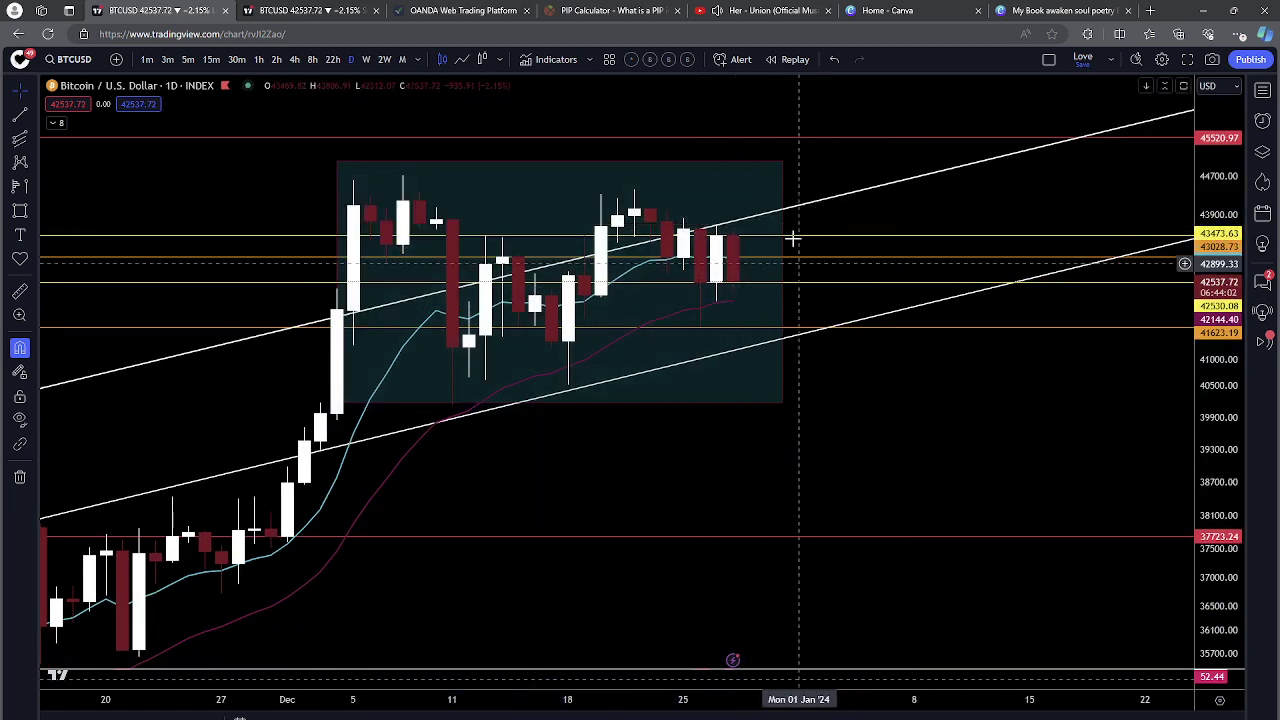
Step: Show the Higher High Lower Low - Live indicator and set its ZigZag Period to 3
click(753, 162)
click(753, 166)
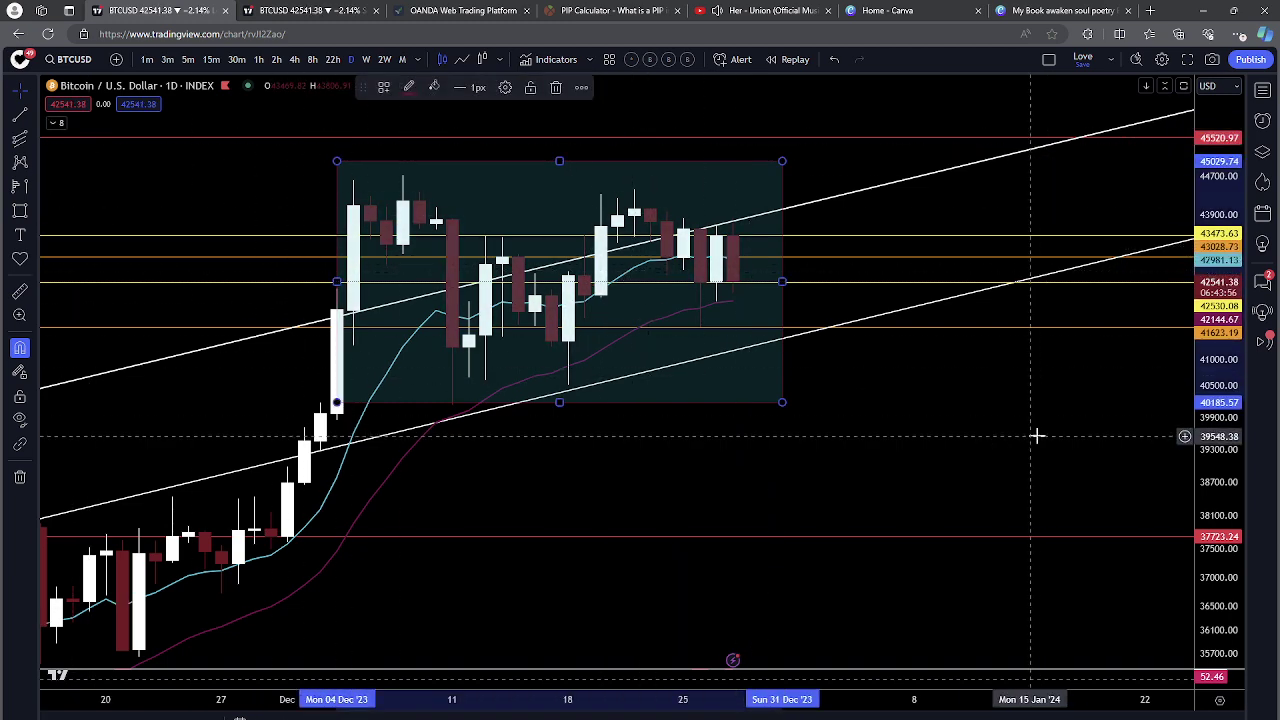
click(60, 122)
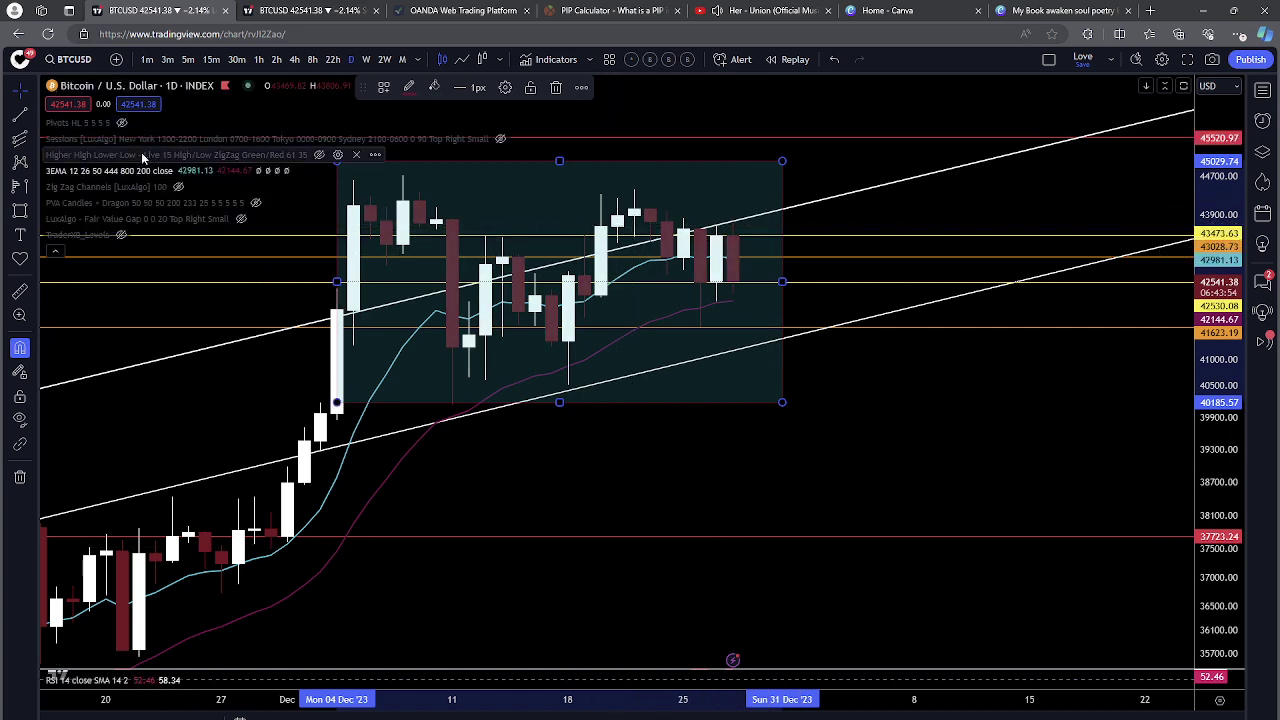
click(338, 154)
click(648, 255)
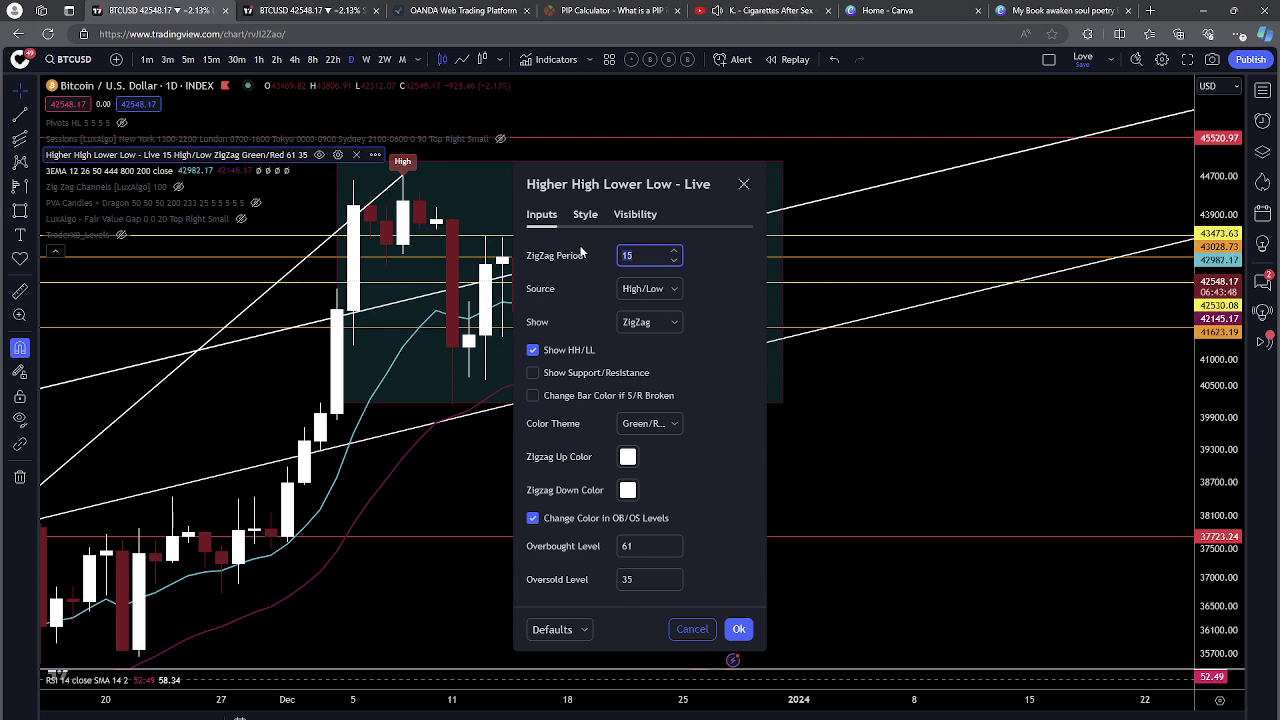
click(738, 629)
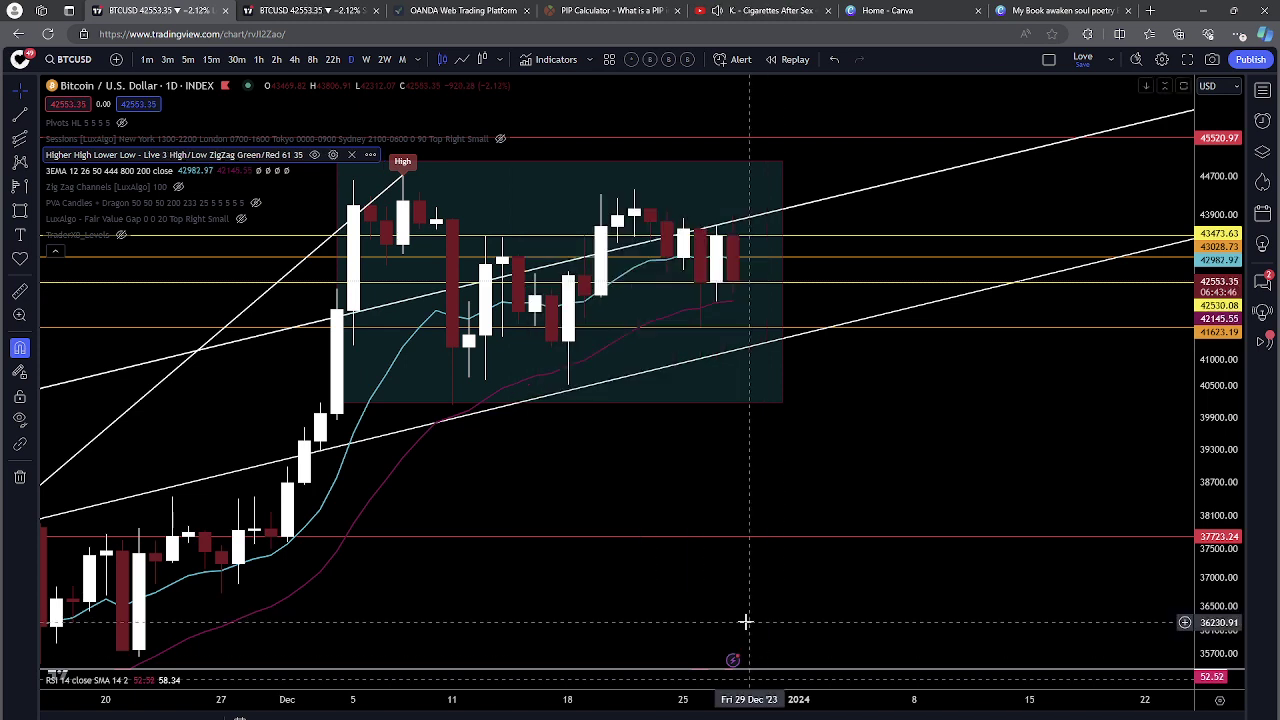
Step: Draw an extended white trend line from the 8 December HH peak through the 22 December LH peak
drag(836, 490, 914, 509)
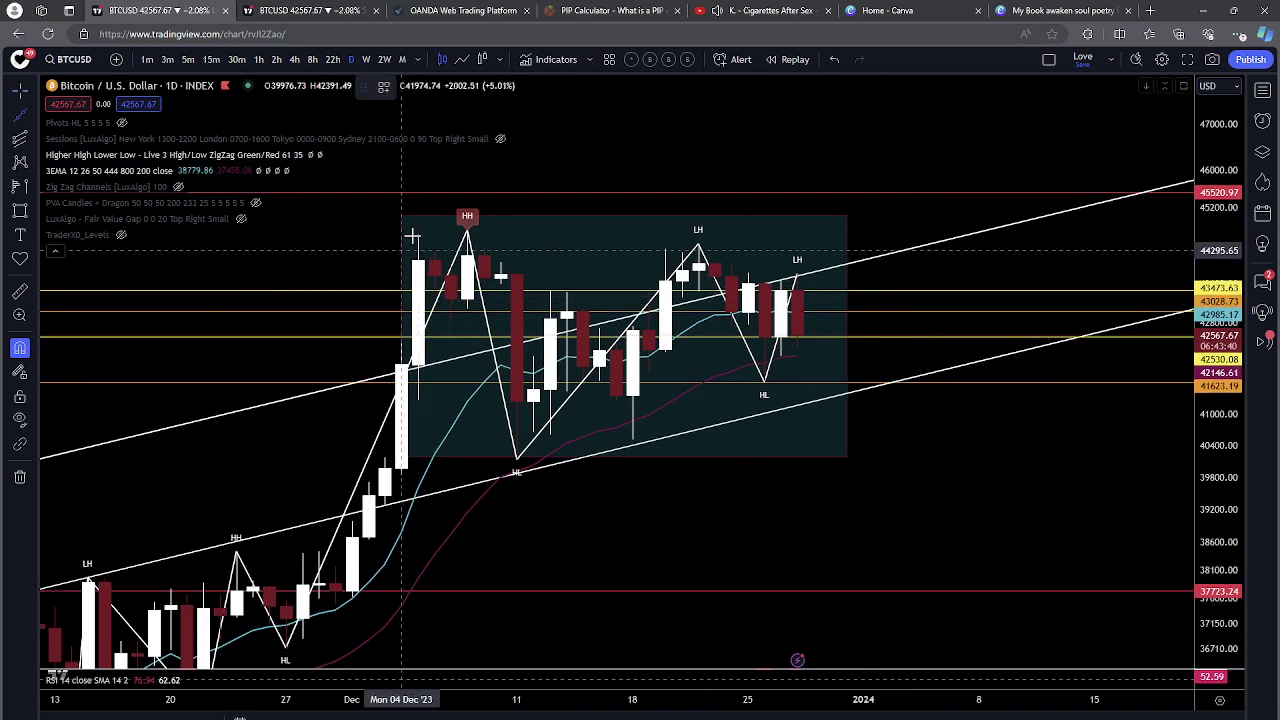
click(467, 231)
click(698, 242)
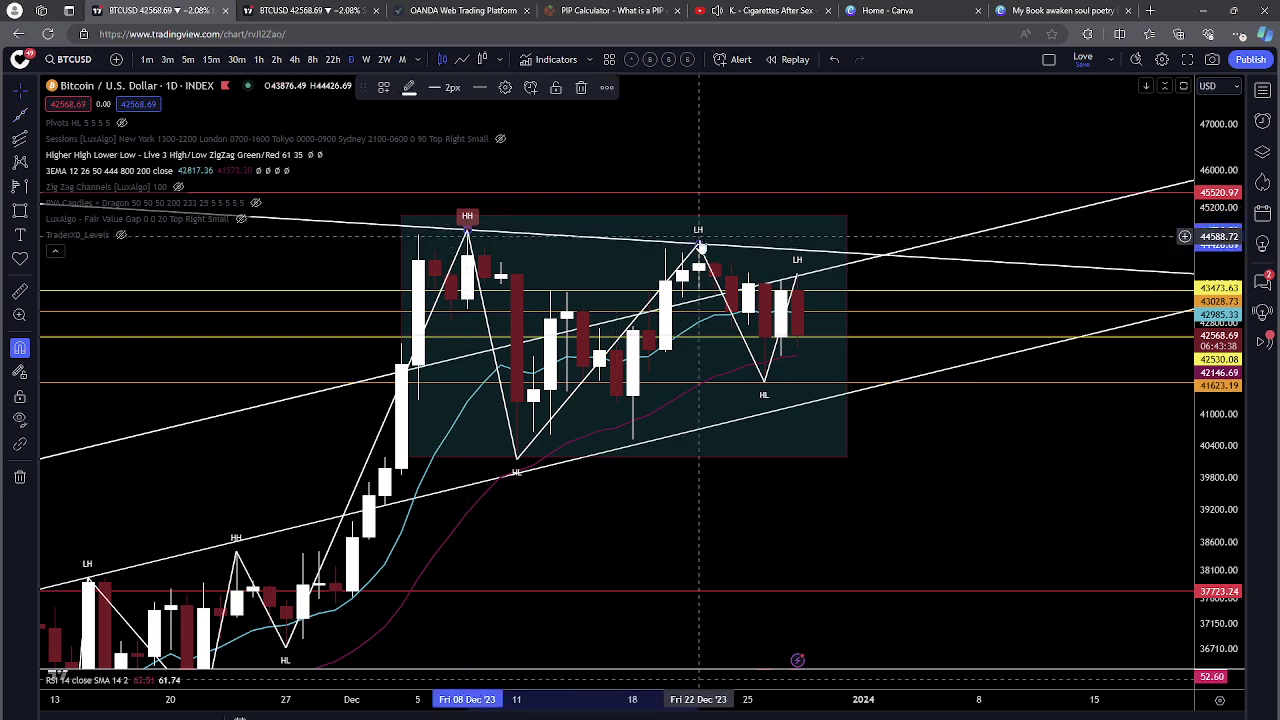
Step: Change the colour of the descending trend line through the 8 and 22 December peaks to yellow
click(410, 87)
click(441, 150)
click(423, 98)
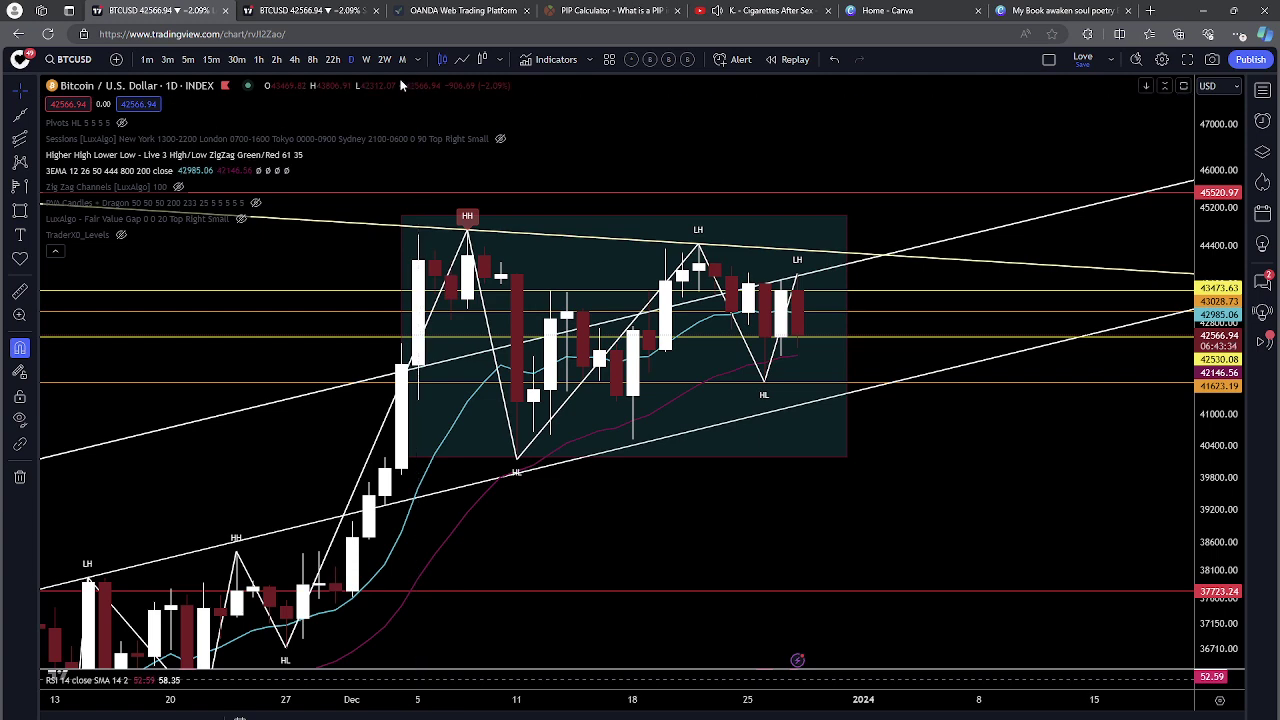
click(963, 258)
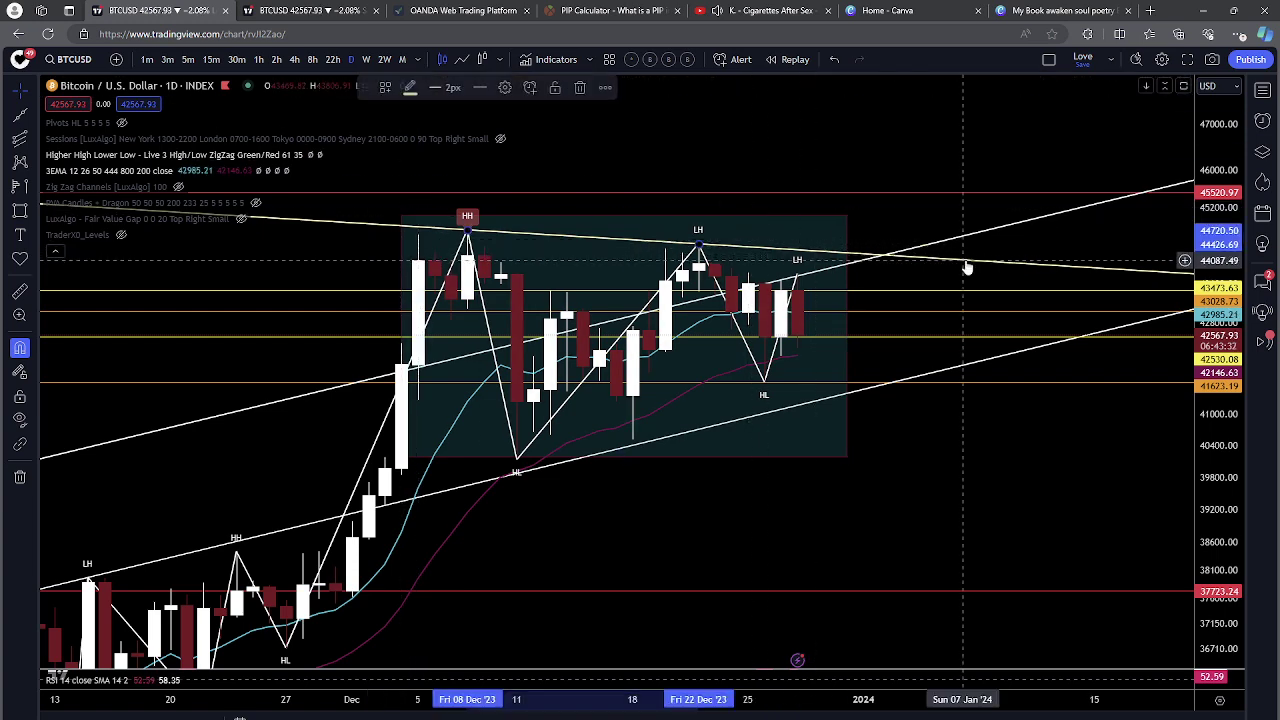
click(410, 87)
click(447, 137)
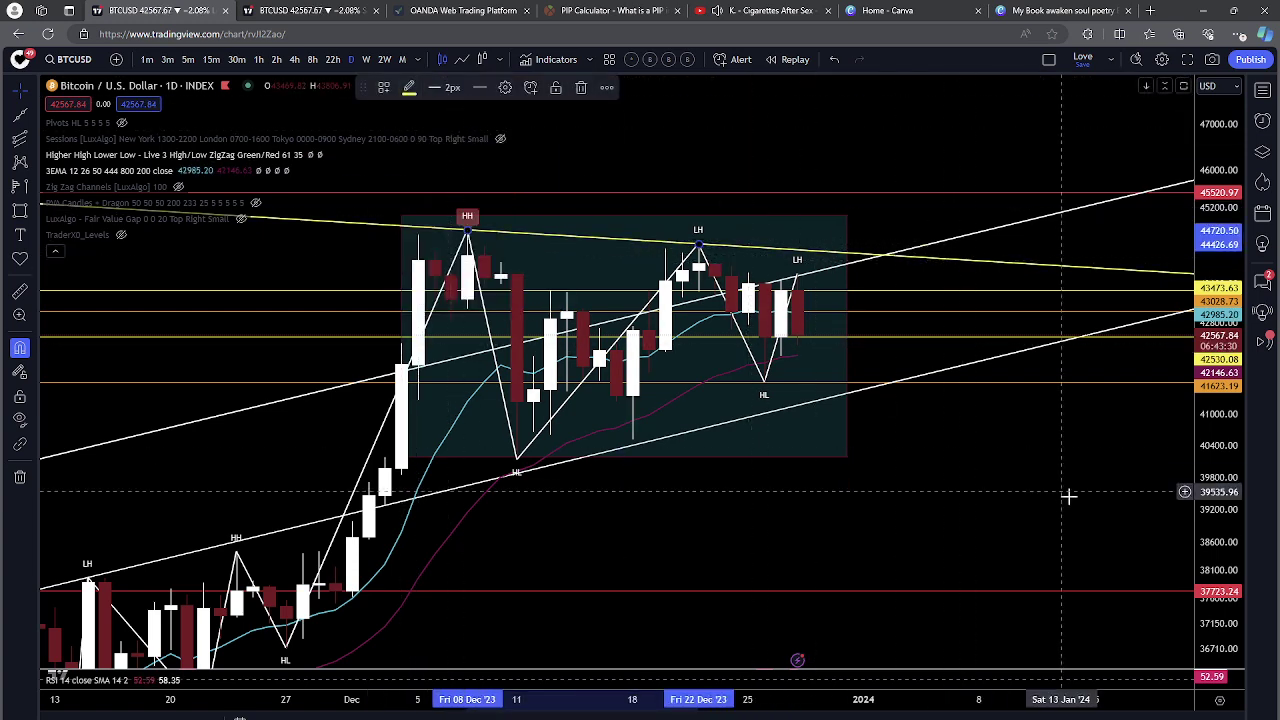
Step: Draw an extended yellow trend line from the 11 December HL low at 40132.00 through the 26 December HL low at 41623.19
drag(1066, 494, 943, 486)
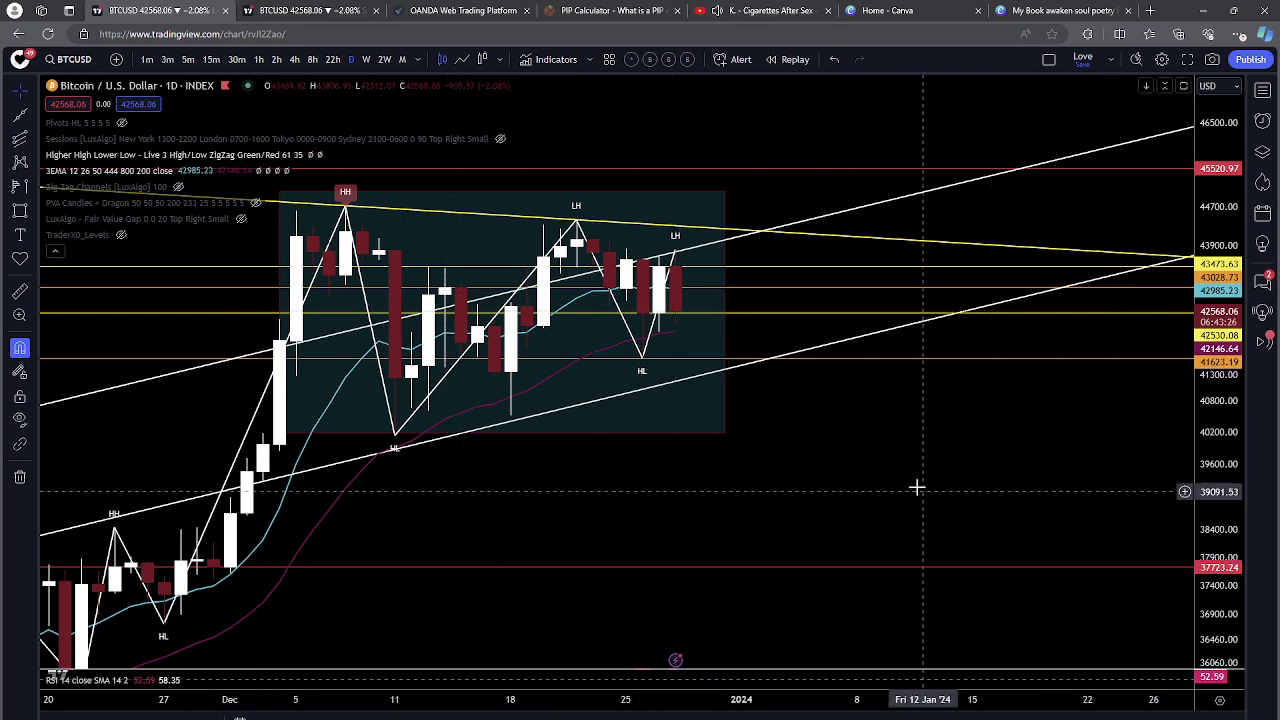
drag(917, 489, 990, 507)
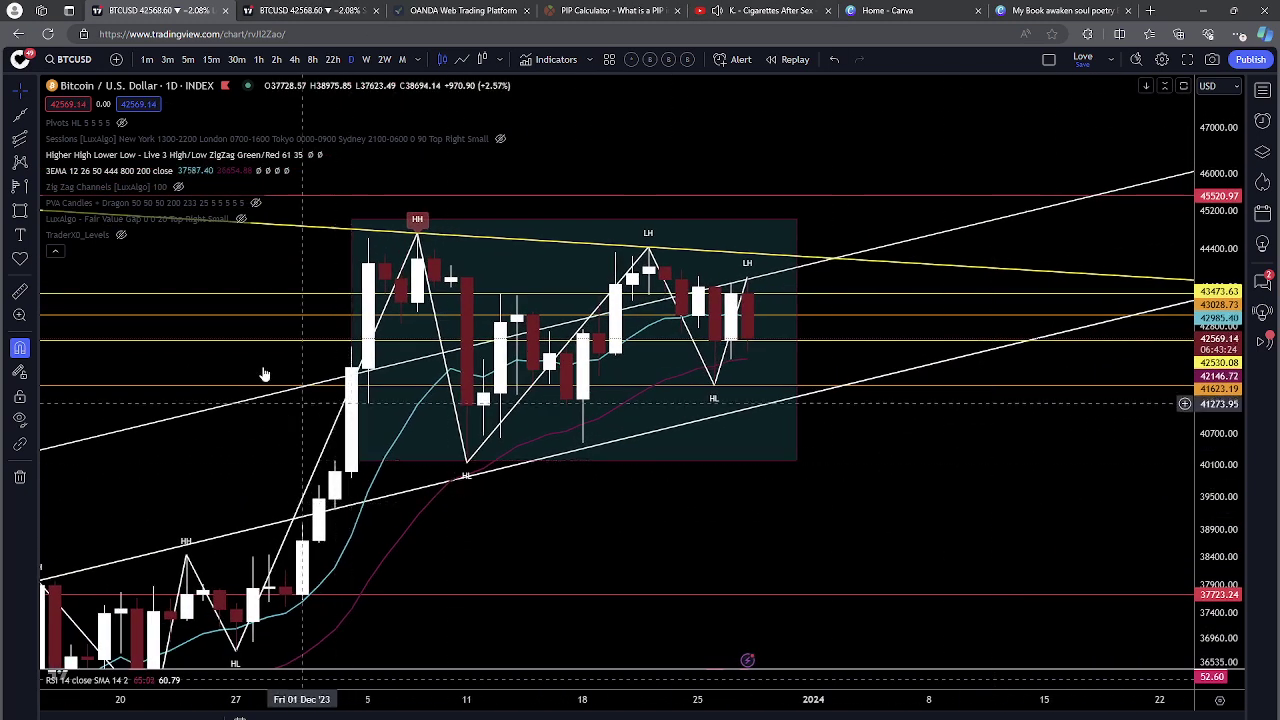
click(20, 120)
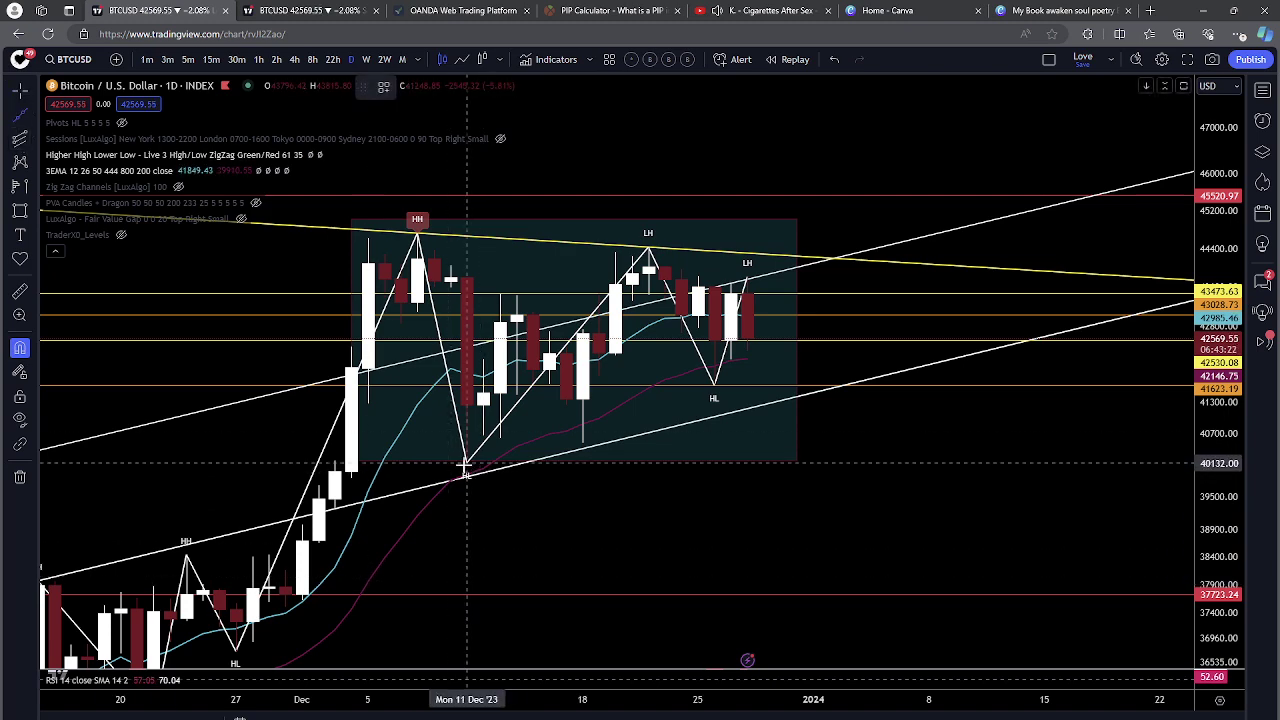
click(466, 462)
click(715, 383)
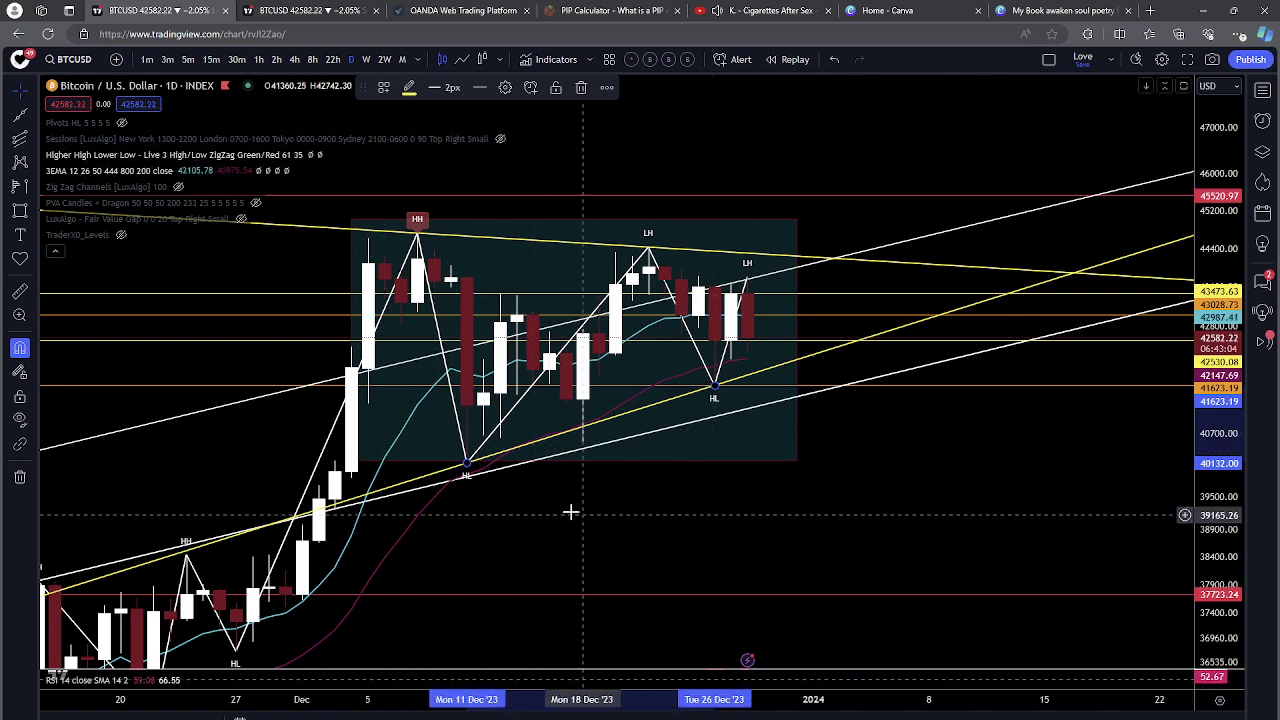
click(466, 461)
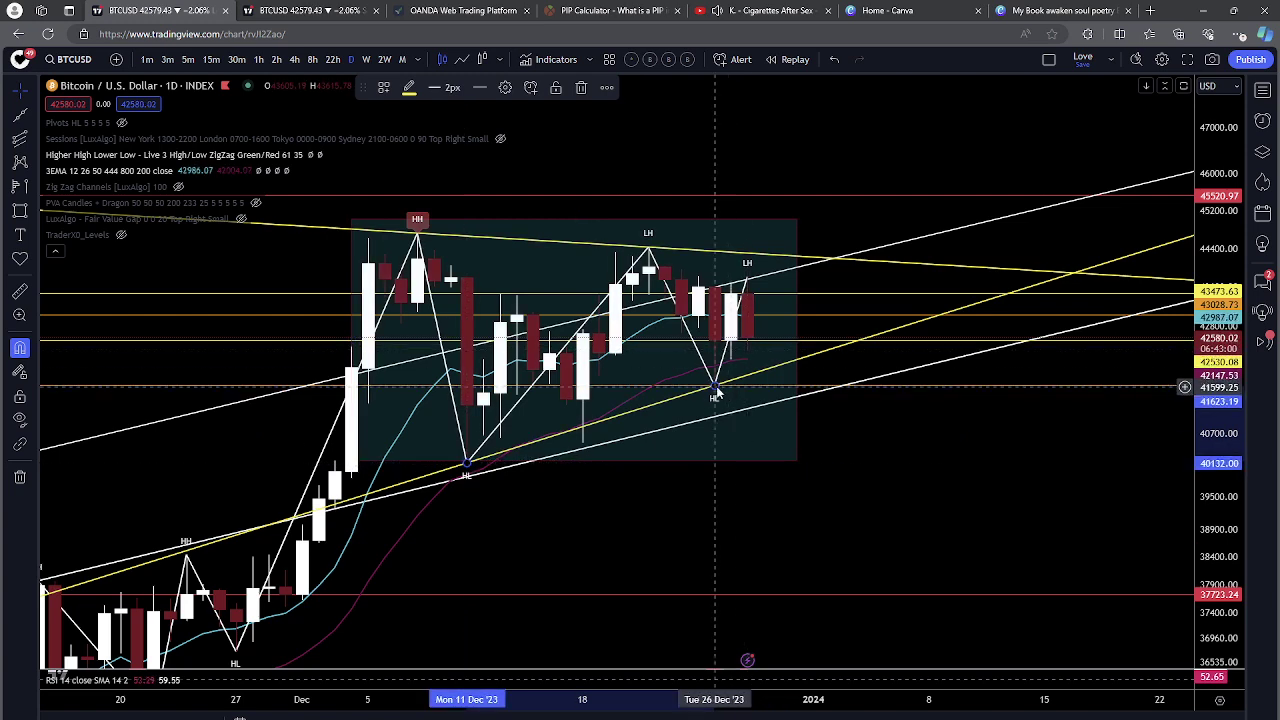
Step: Delete the rectangle covering the December range from 4 to 31 December 2023
drag(957, 623, 900, 549)
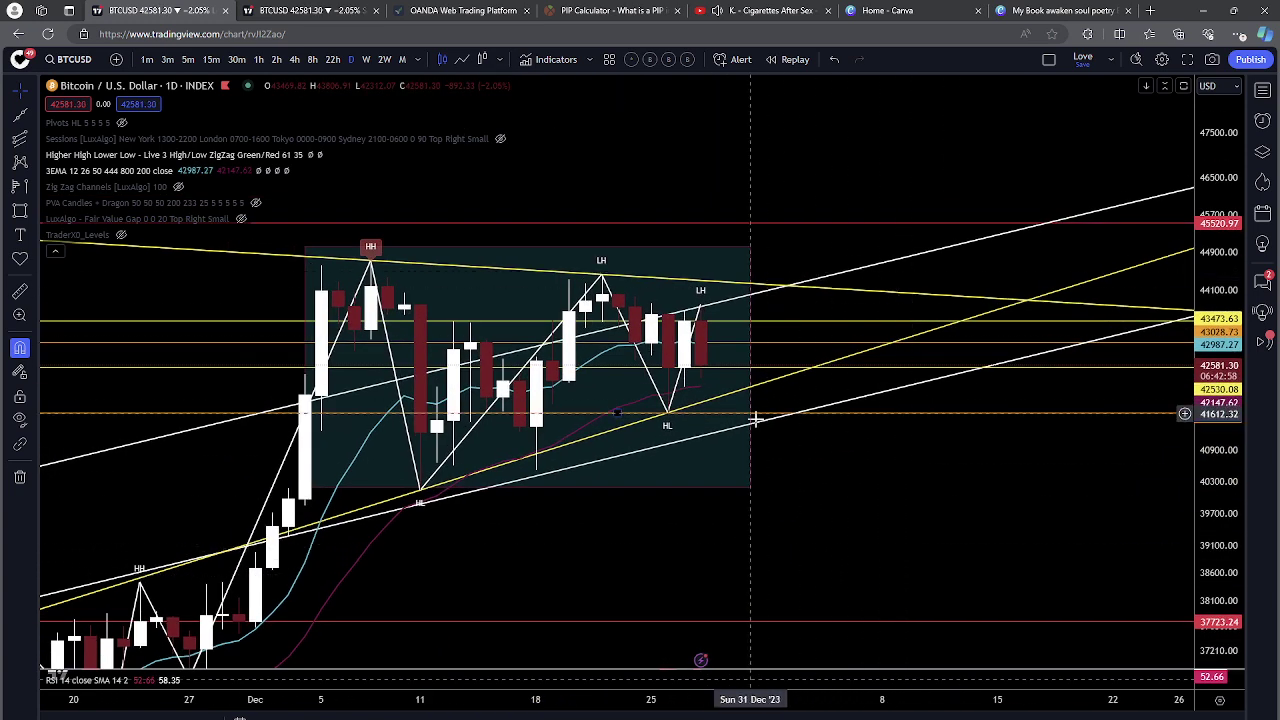
click(750, 487)
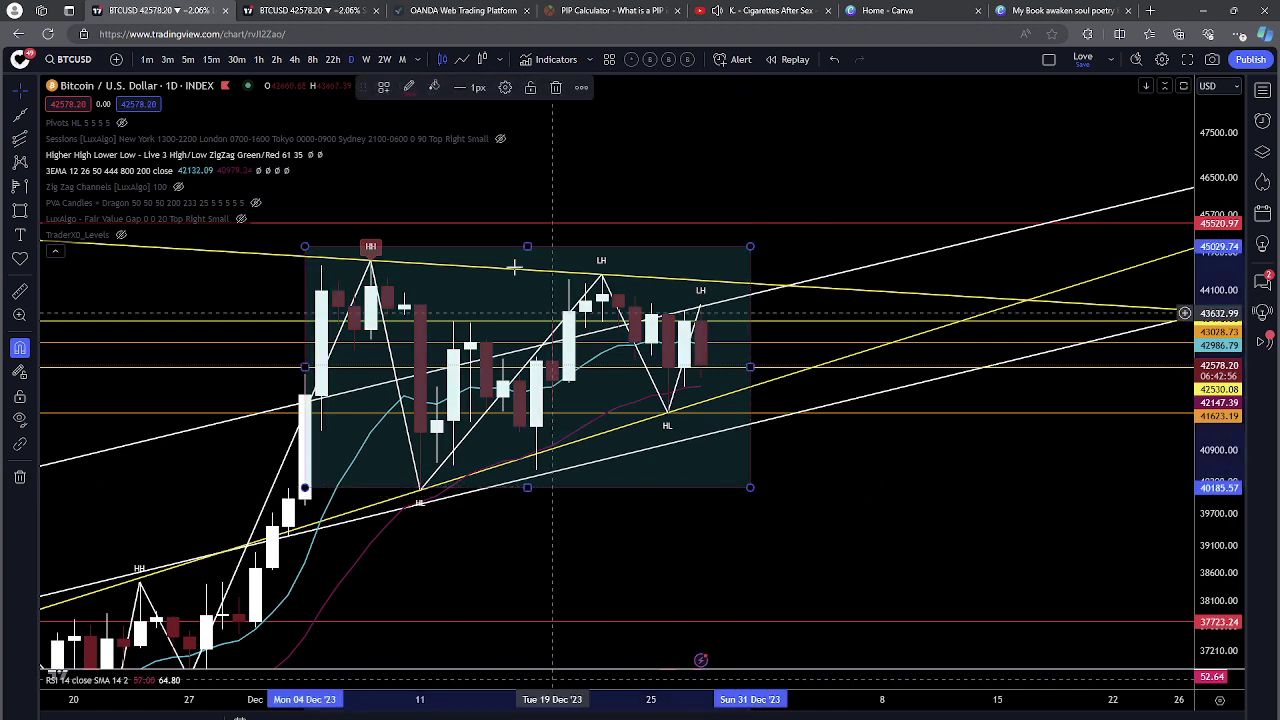
click(554, 88)
Step: Draw a triangle between the converging yellow lines with corners at 44799.24 and 39462.38 in early December and an apex near 16 January 2024
drag(981, 492, 931, 467)
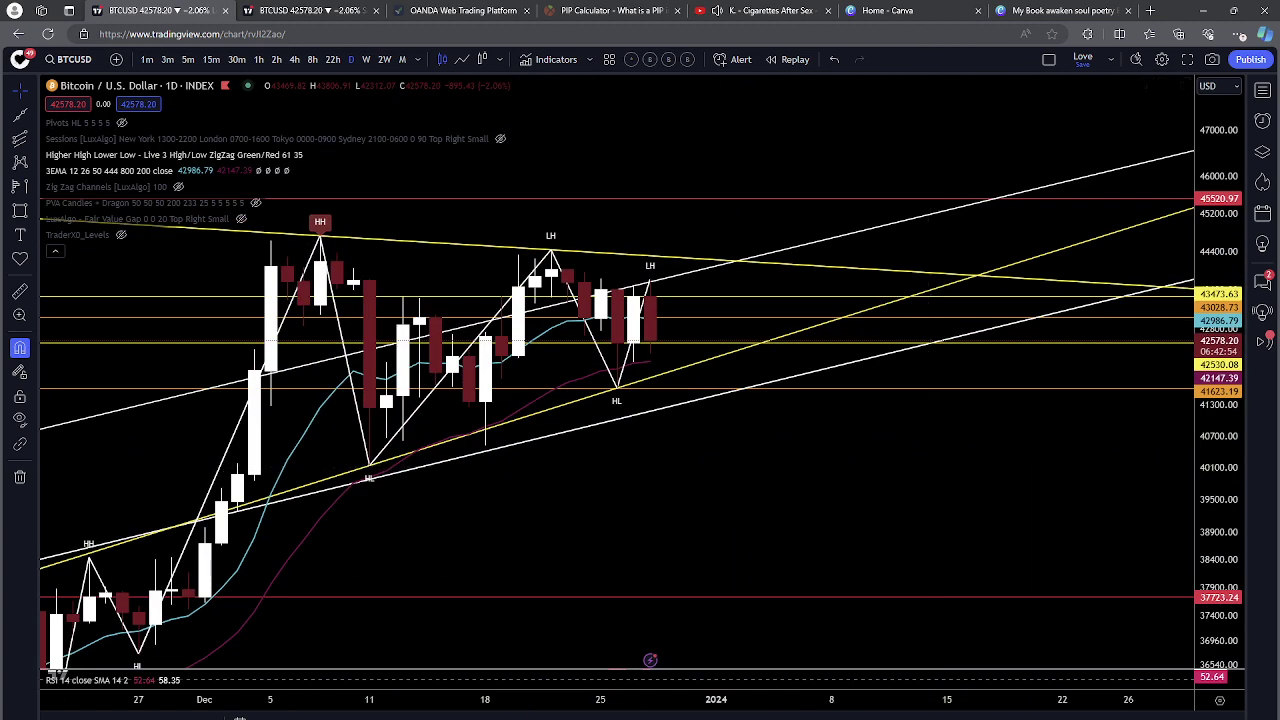
click(254, 232)
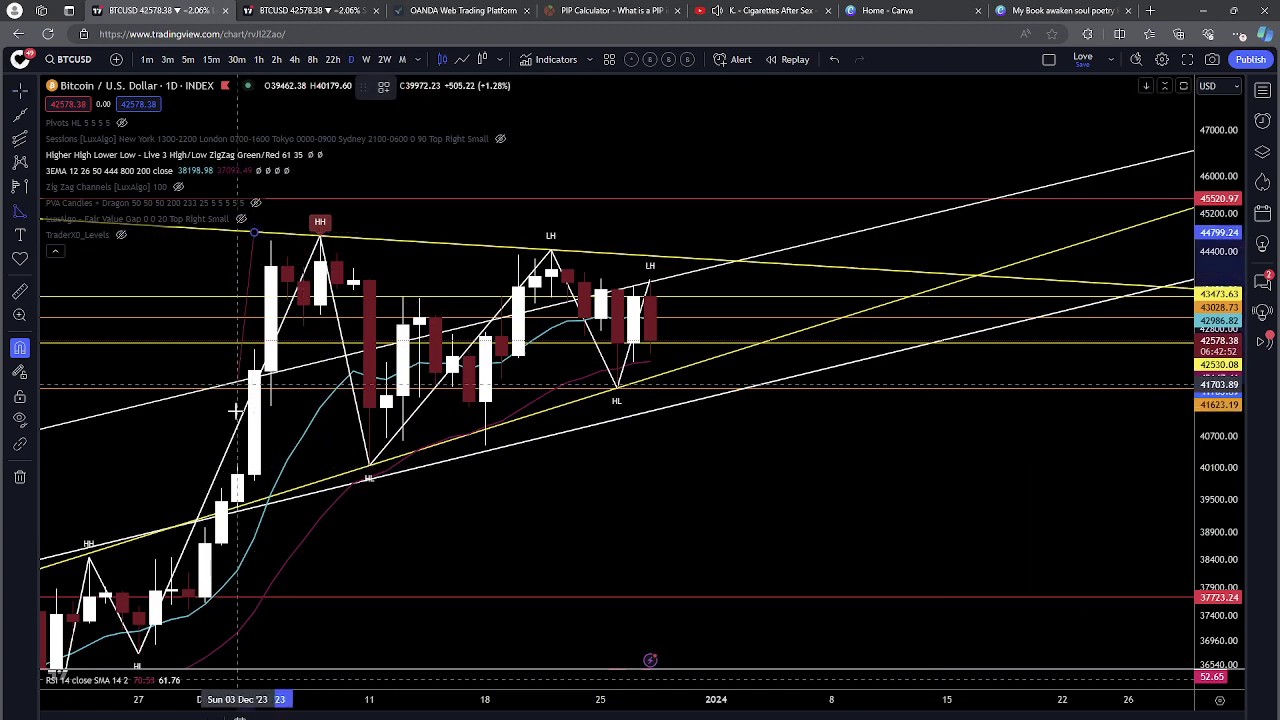
click(237, 500)
click(964, 273)
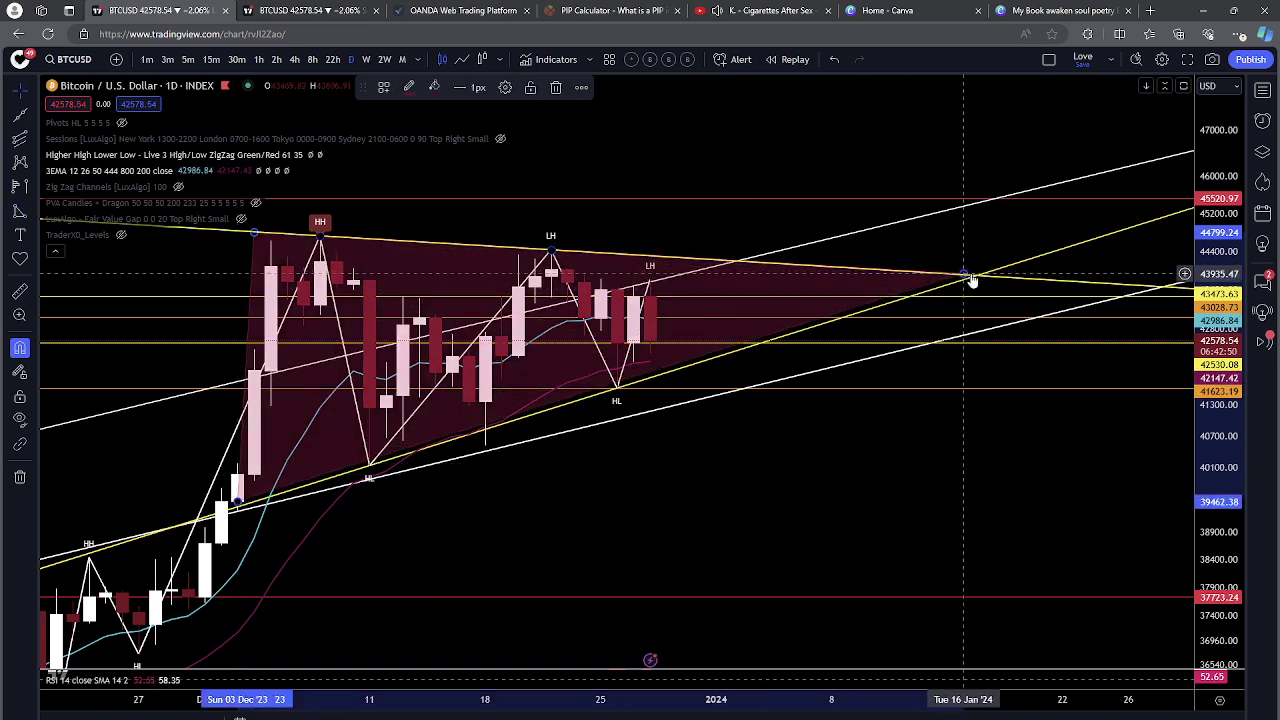
drag(874, 496, 917, 490)
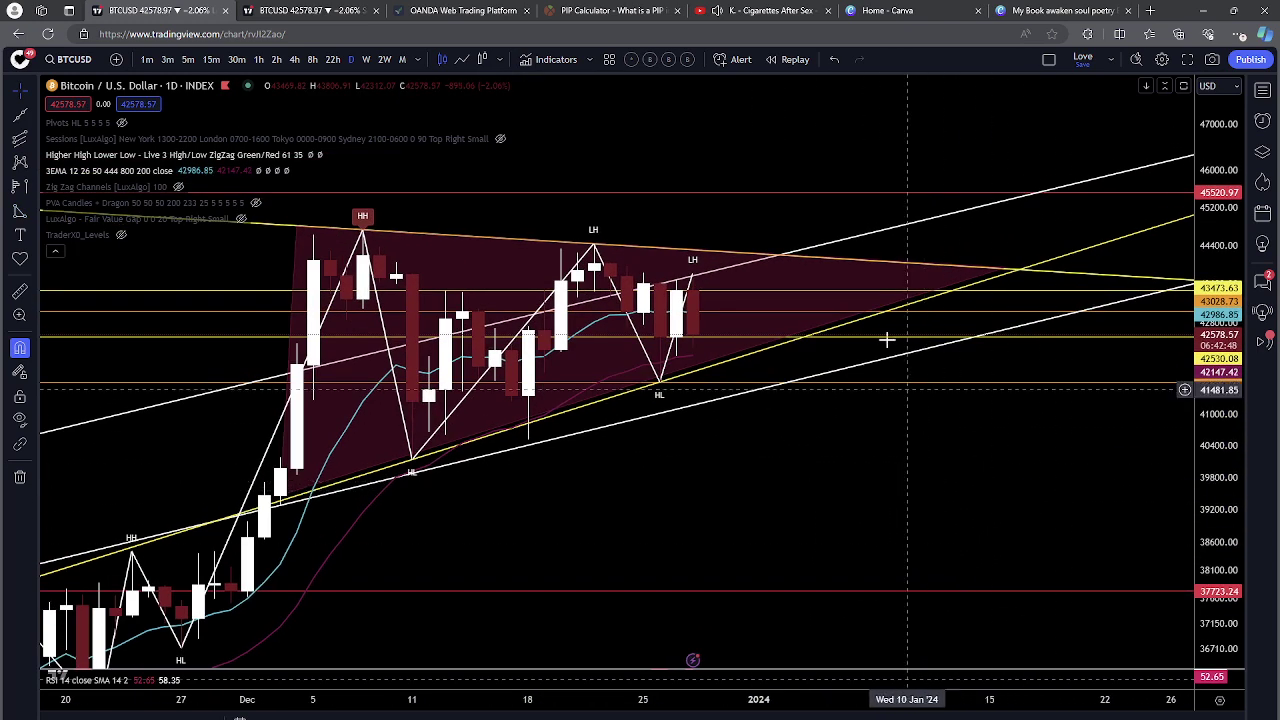
click(1013, 277)
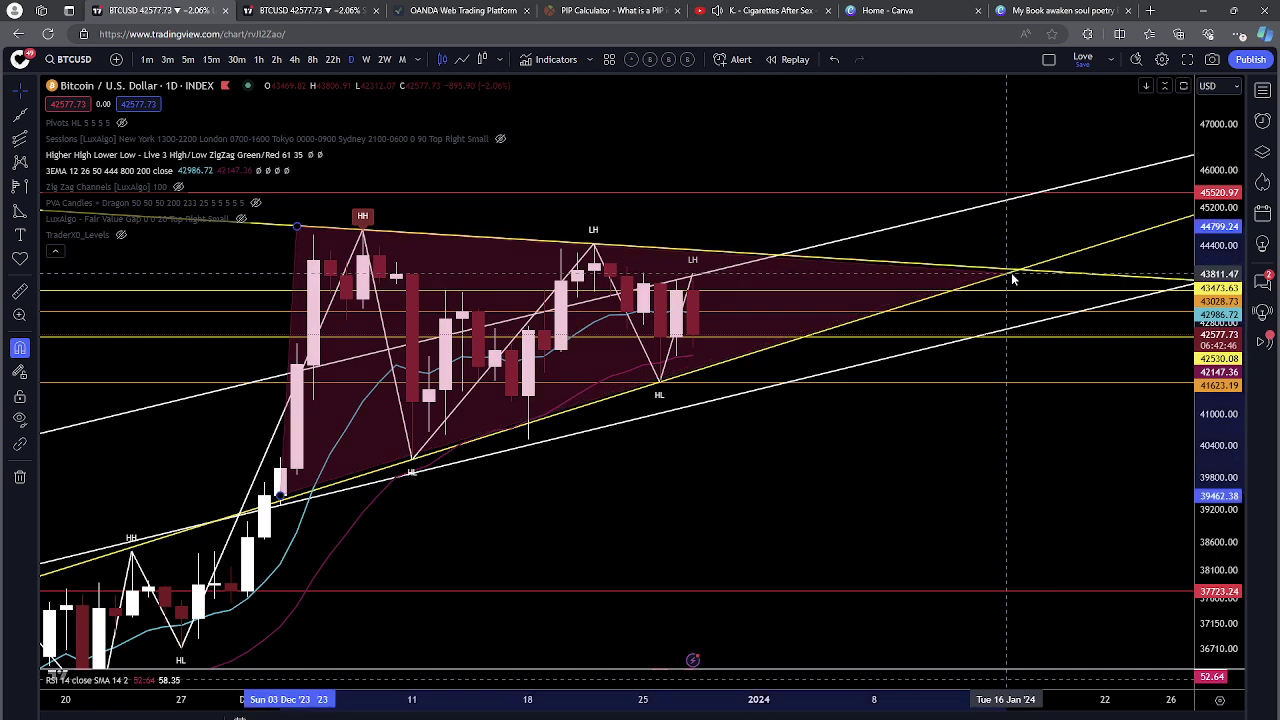
click(1066, 443)
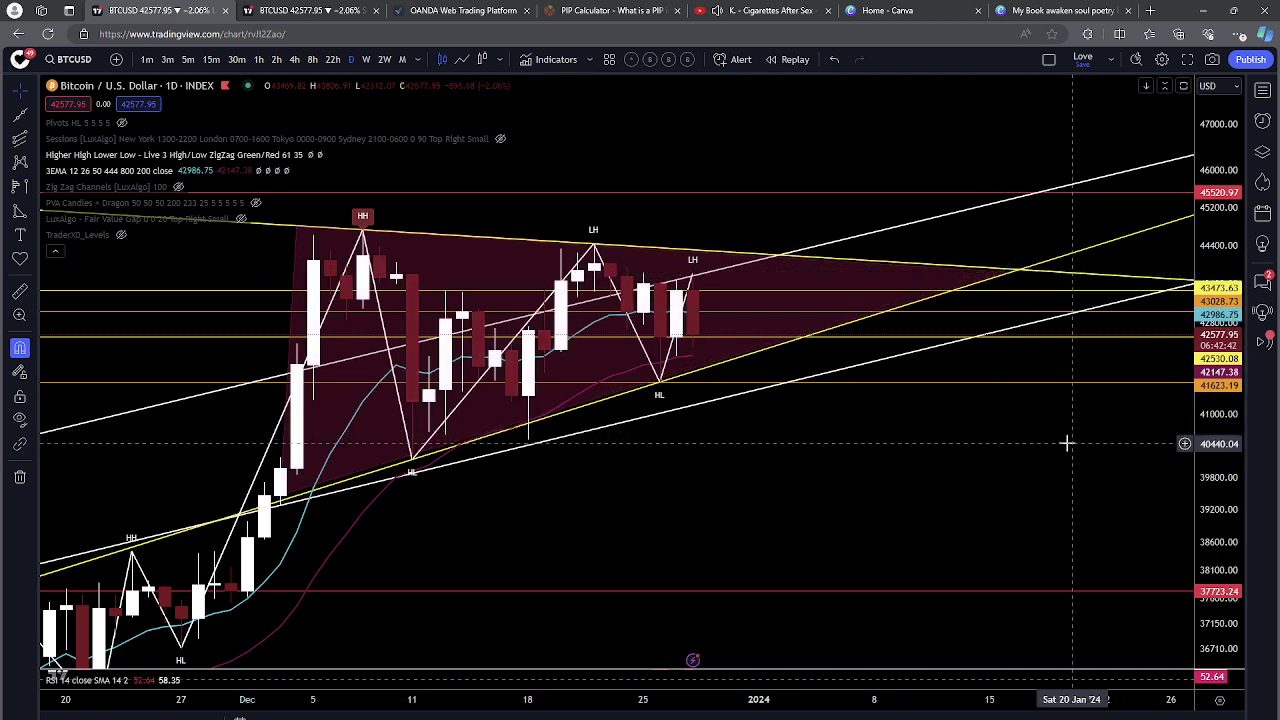
Step: Collapse the list of indicators shown over the chart
scroll(1066, 443, down, 2)
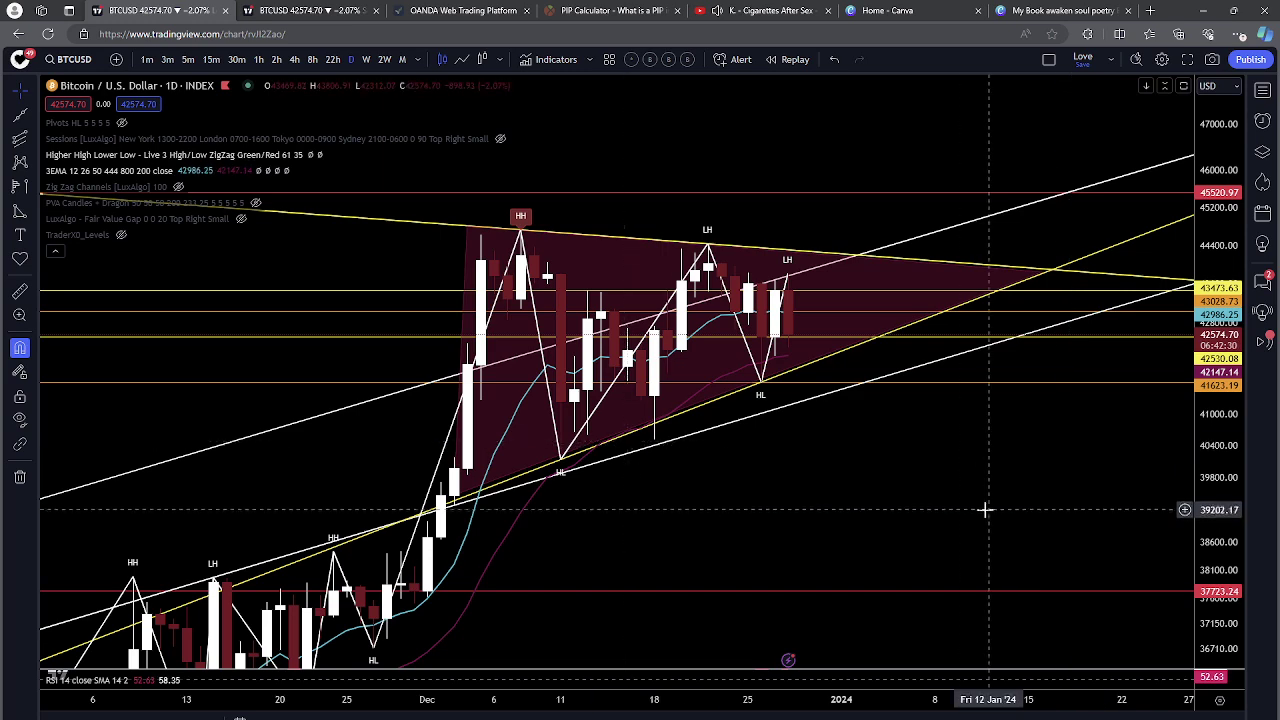
drag(980, 509, 809, 529)
click(55, 250)
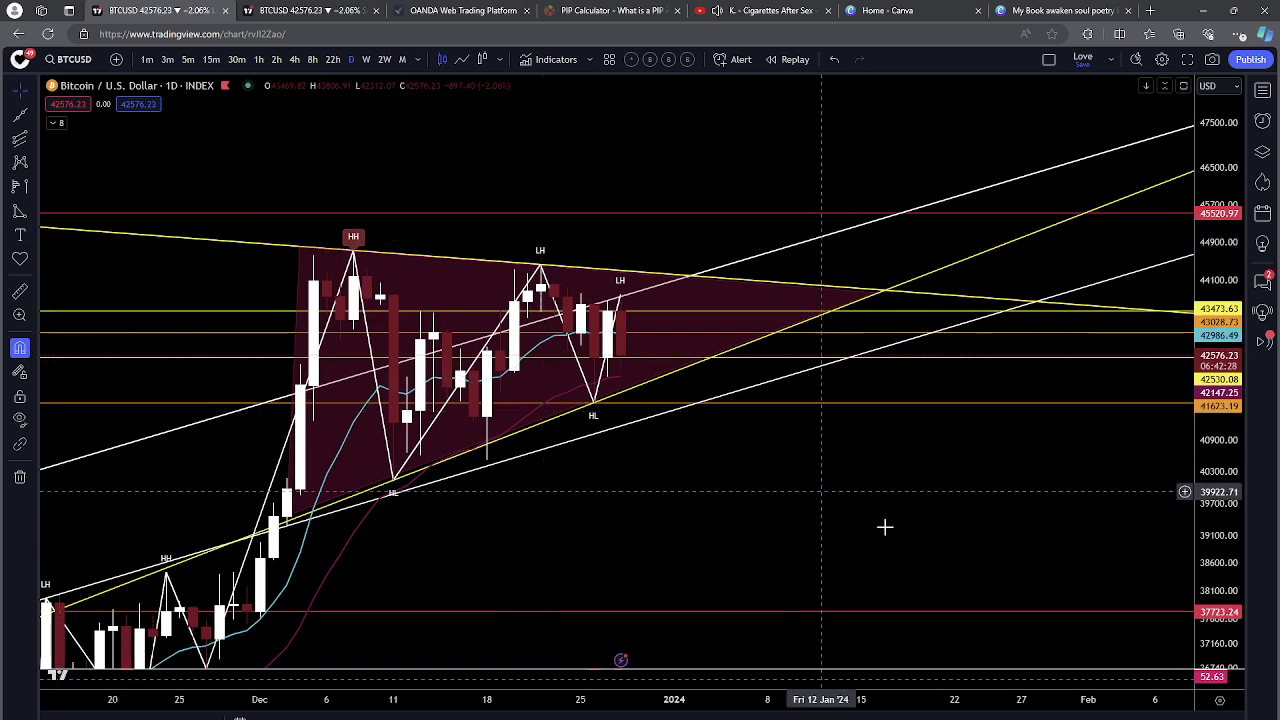
drag(894, 540, 905, 511)
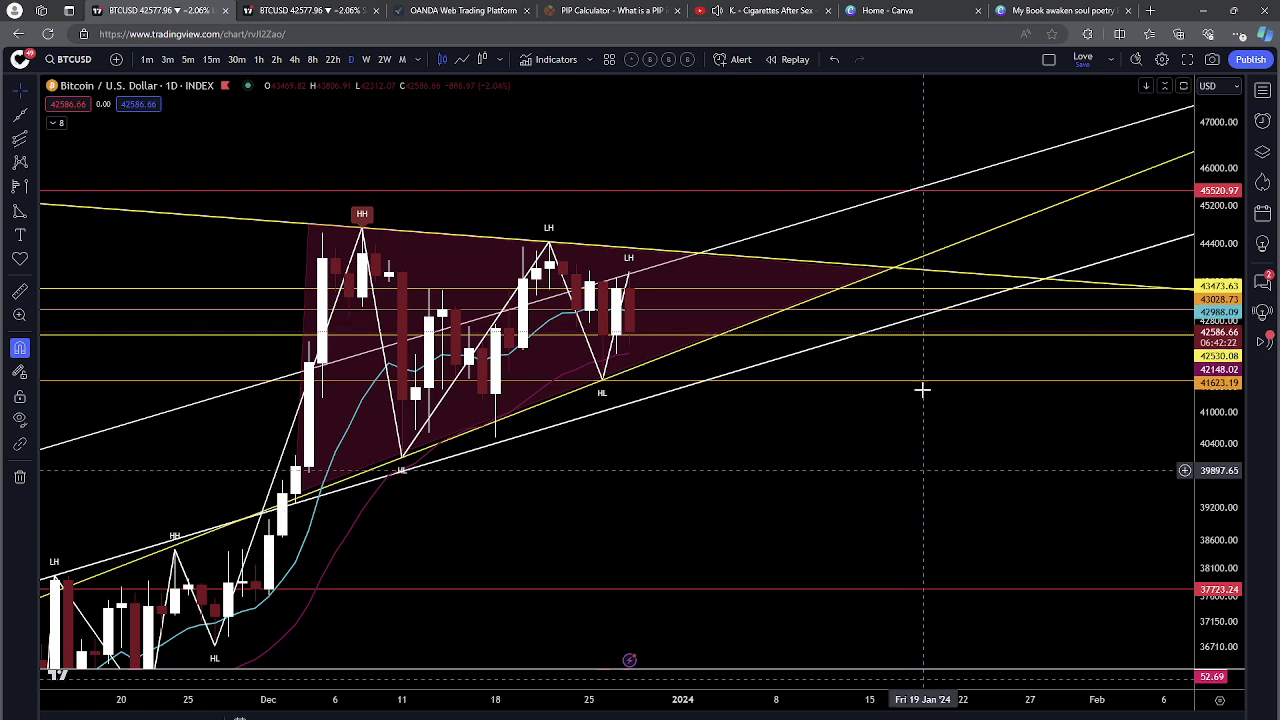
Step: Switch to YouTube, silence the playing song, and return to the BTCUSD chart
click(770, 10)
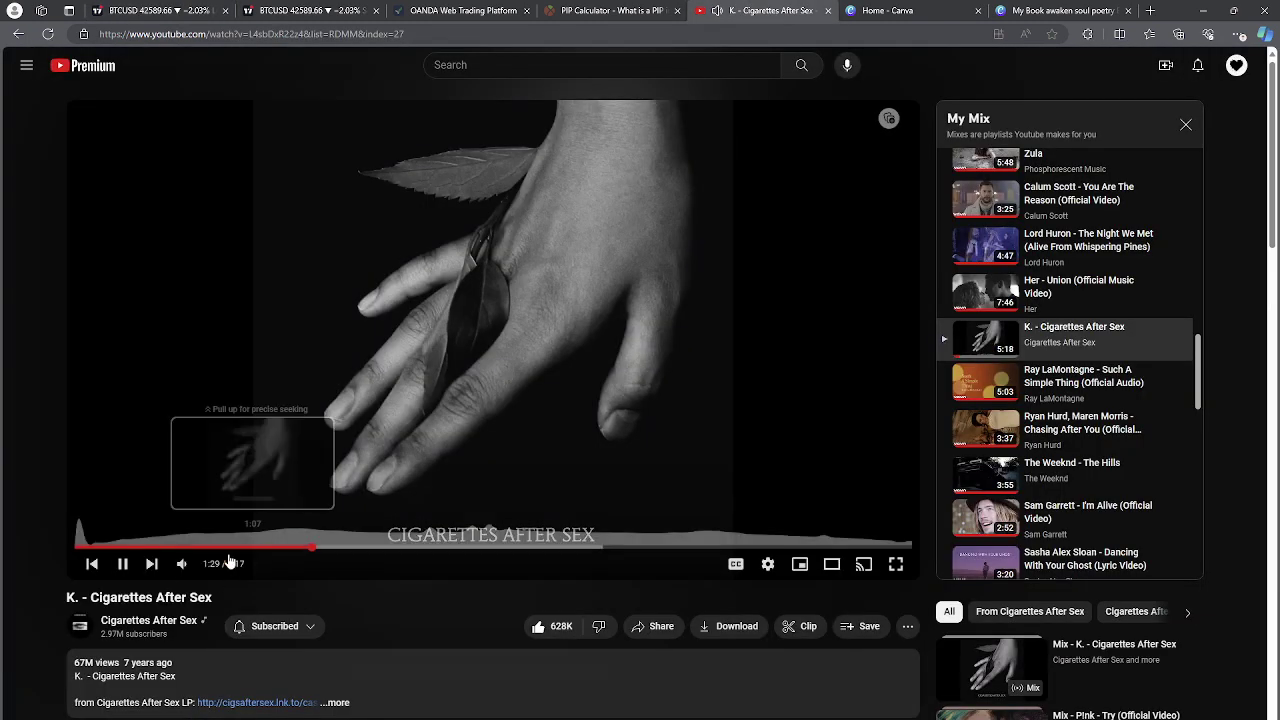
click(203, 565)
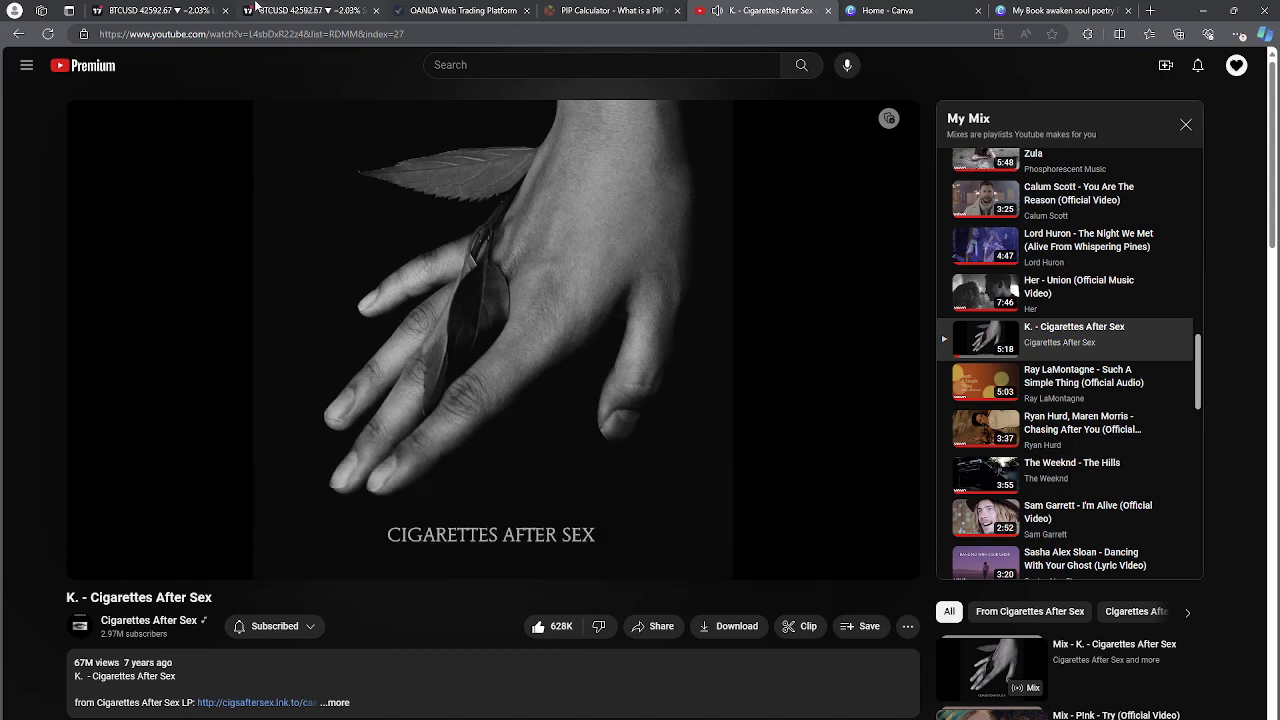
key(ctrl+1)
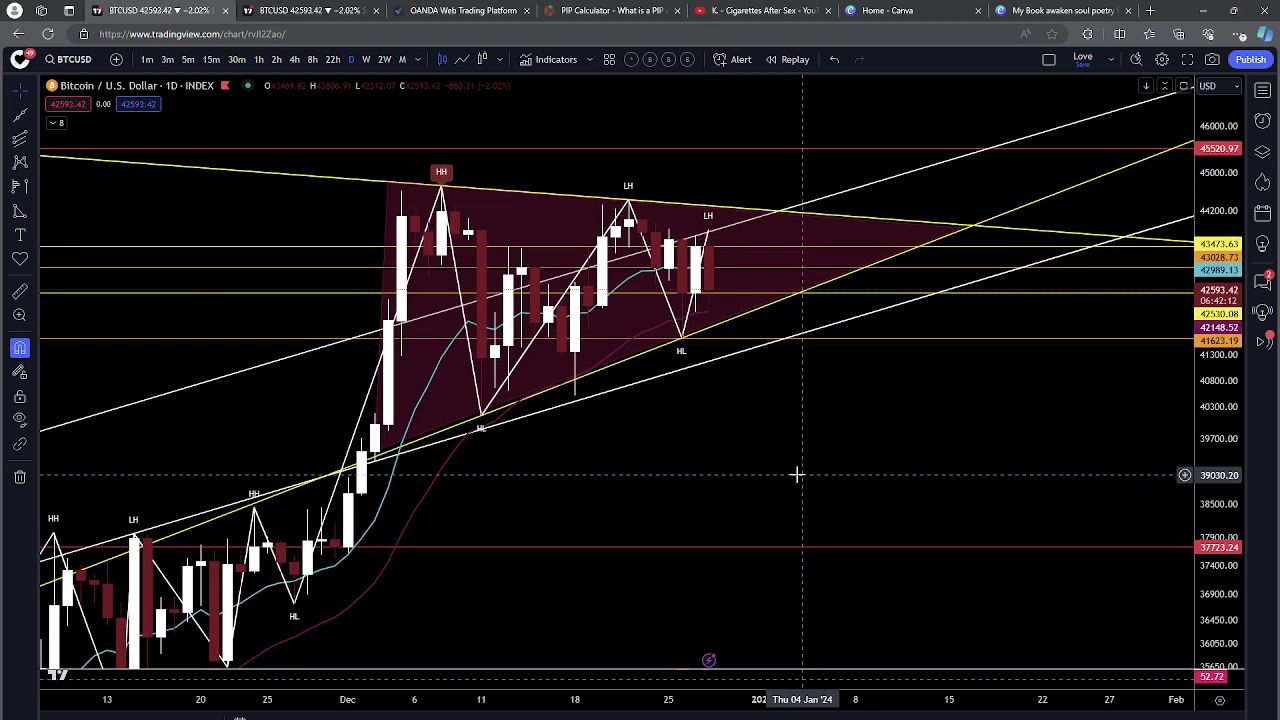
Step: Draw an arrow path from the early December candles through the HH, HL, LH and HL points up to 44798.87 on 2 January 2024
drag(786, 497, 834, 499)
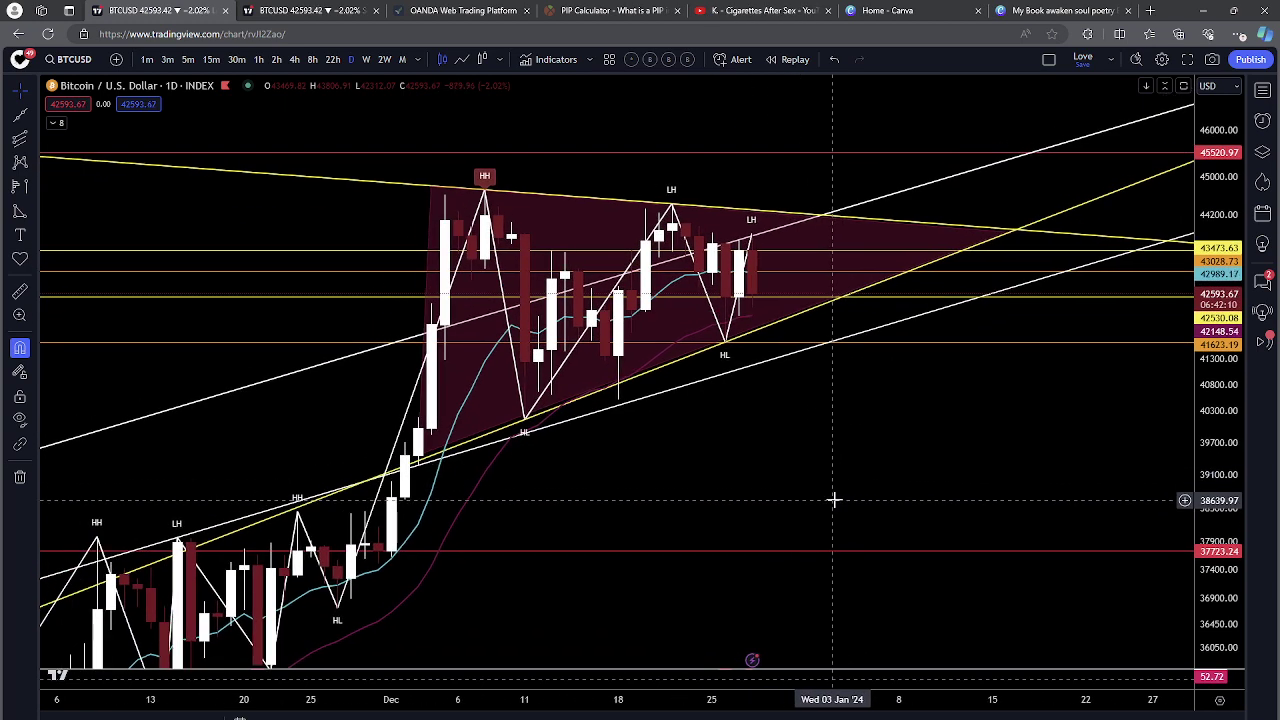
scroll(834, 499, up, 4)
scroll(582, 499, down, 5)
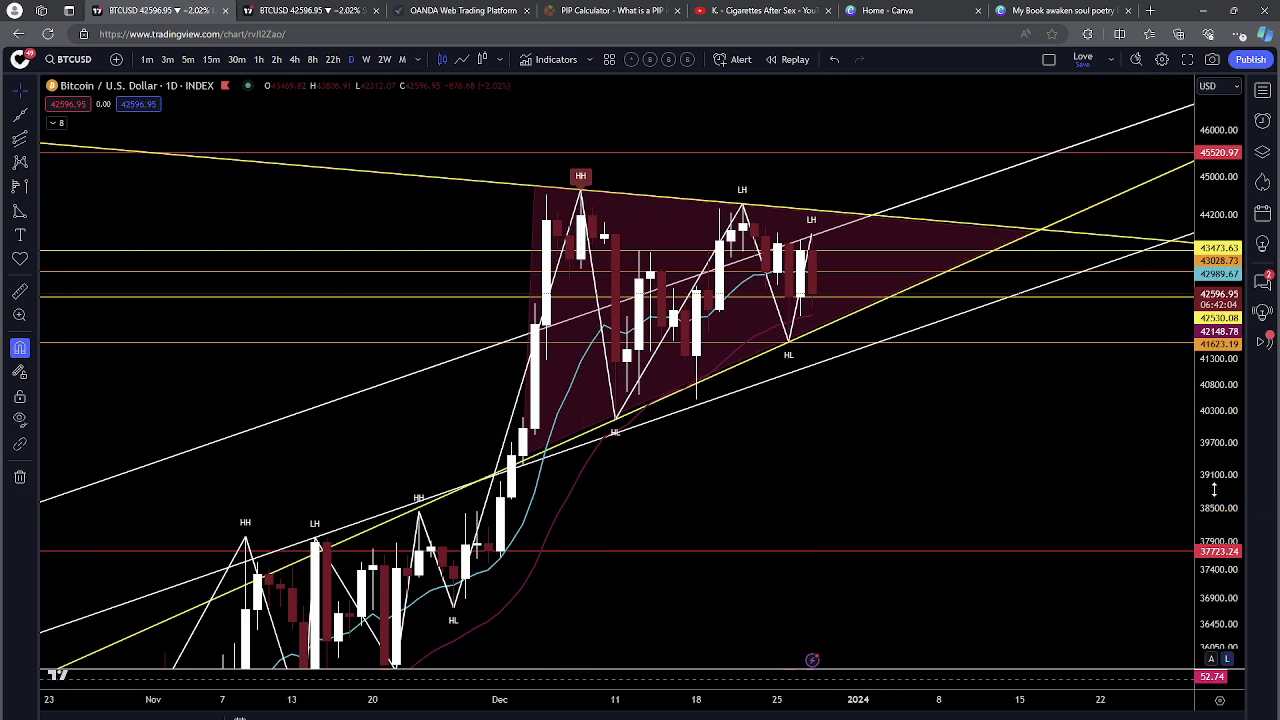
scroll(1209, 481, up, 2)
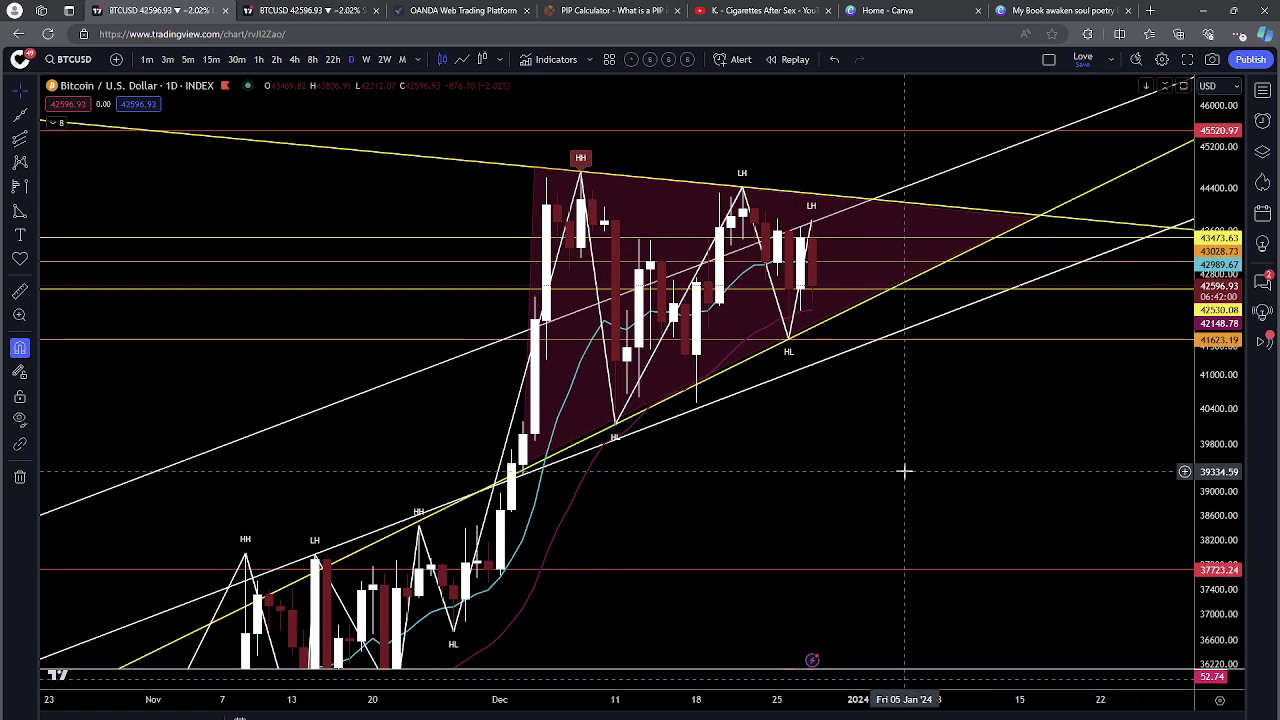
scroll(903, 466, up, 2)
drag(903, 466, 820, 490)
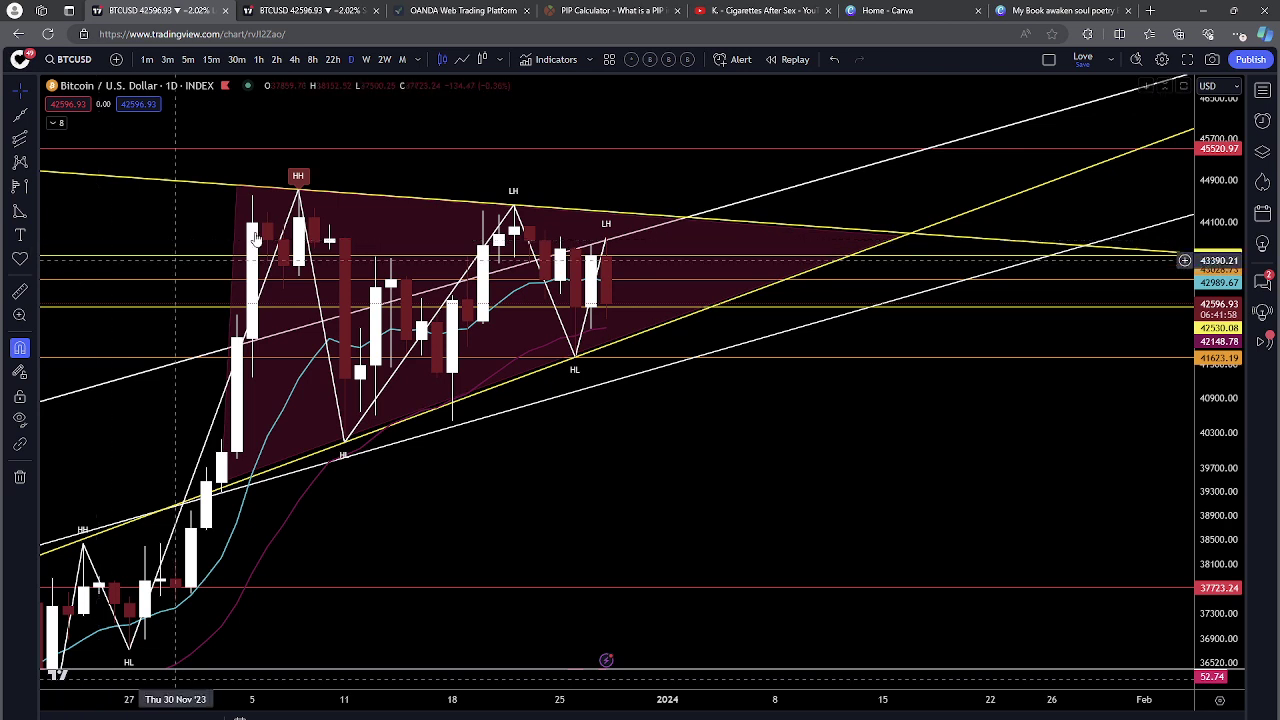
mouse_move(802, 718)
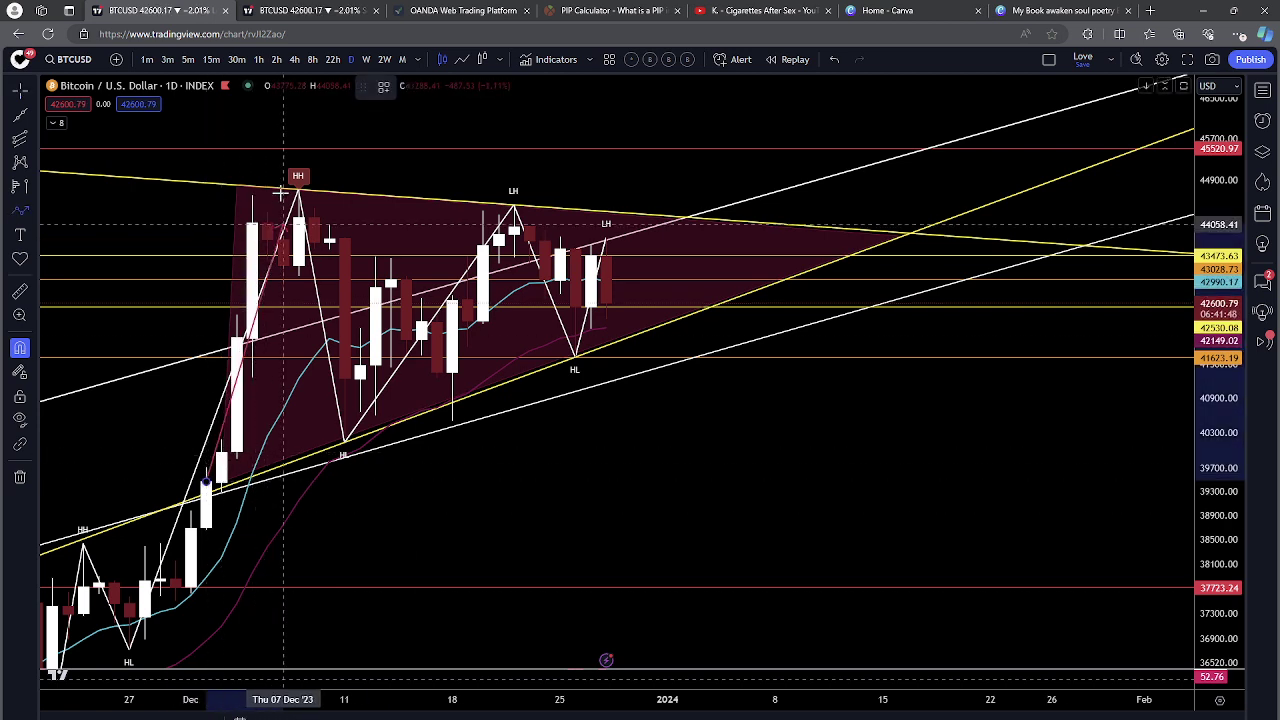
click(345, 444)
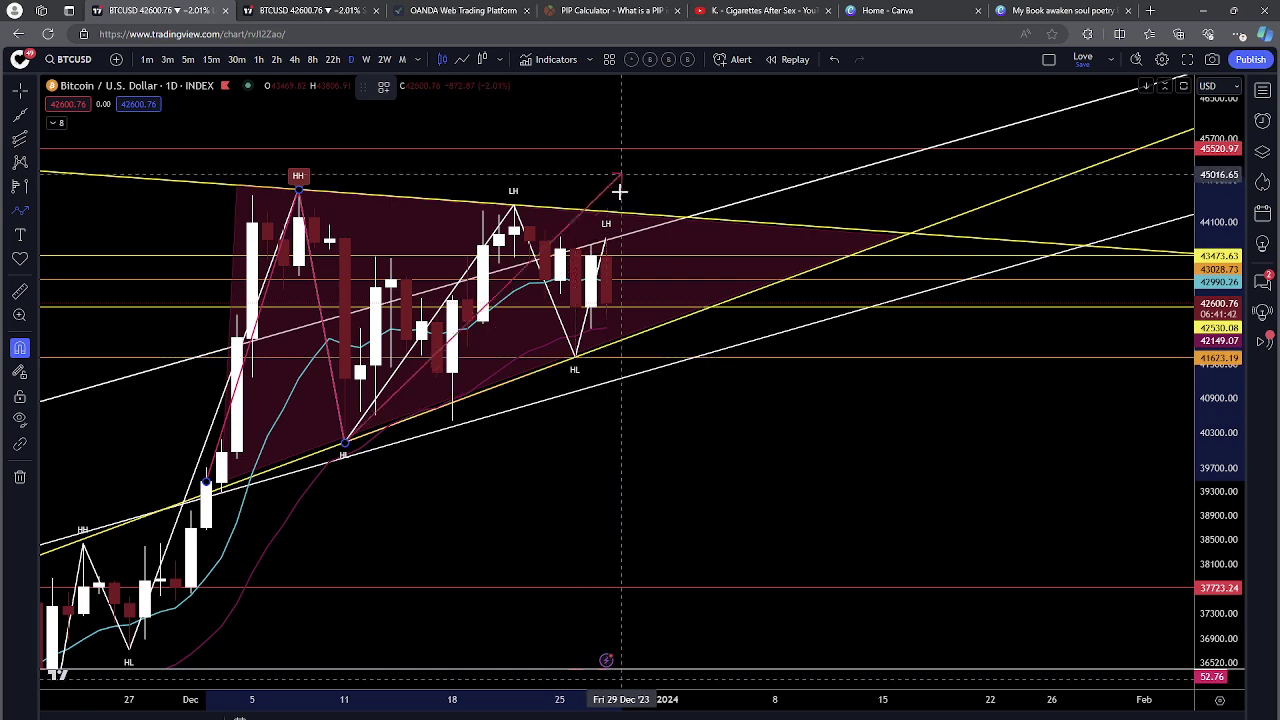
click(514, 198)
click(574, 360)
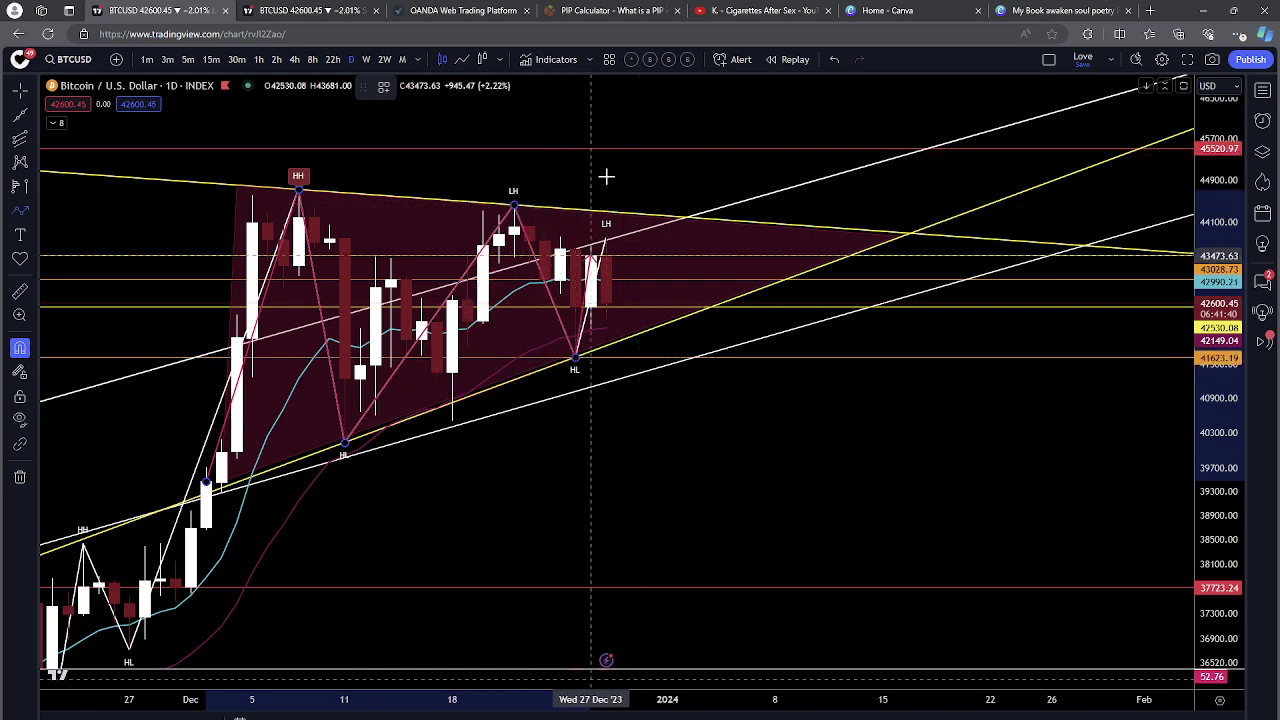
click(682, 187)
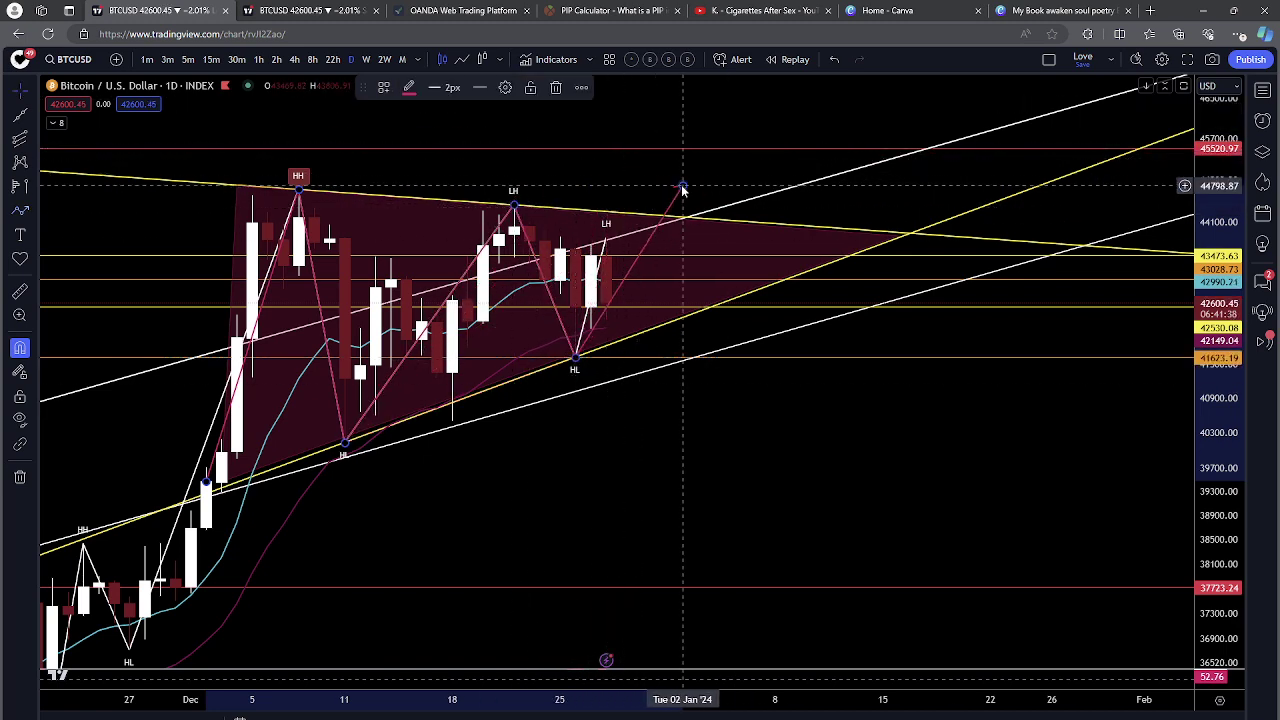
click(836, 546)
Step: Draw a downward arrow path from just below the latest candle to about 39800 in early January 2024
mouse_move(746, 483)
mouse_down()
mouse_move(930, 403)
mouse_move(880, 386)
mouse_move(649, 466)
mouse_up()
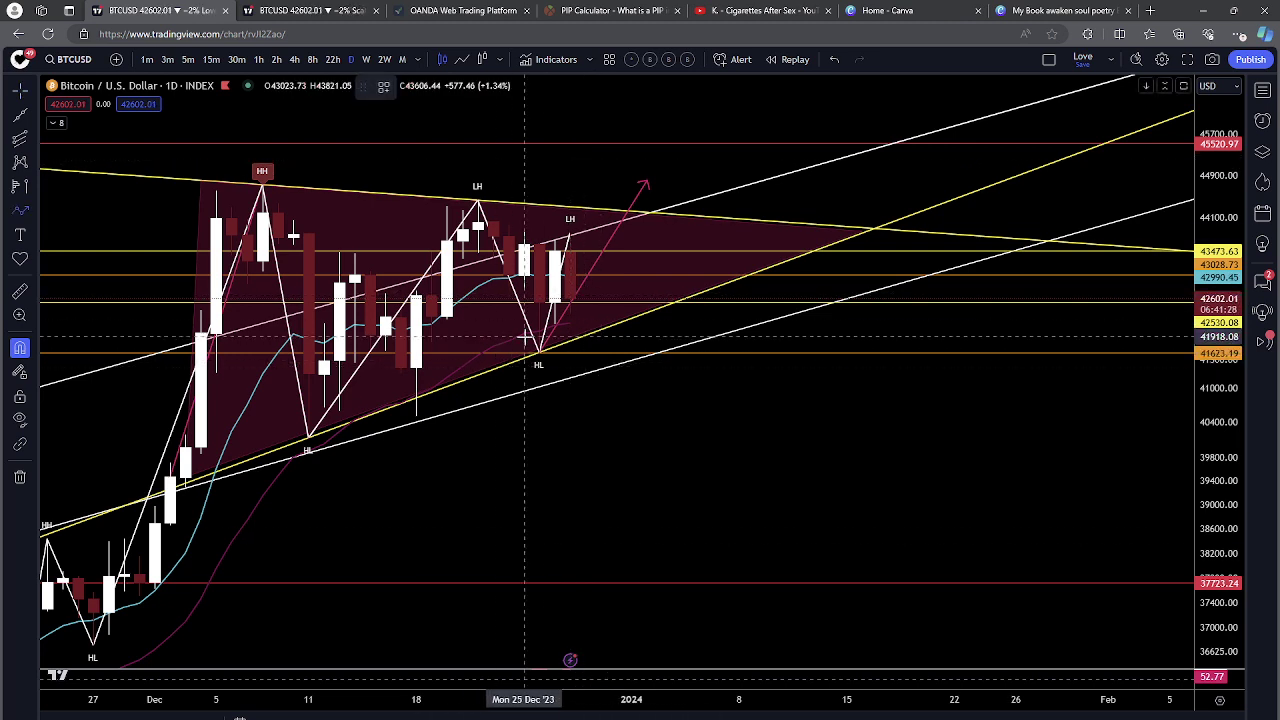
click(586, 323)
click(676, 459)
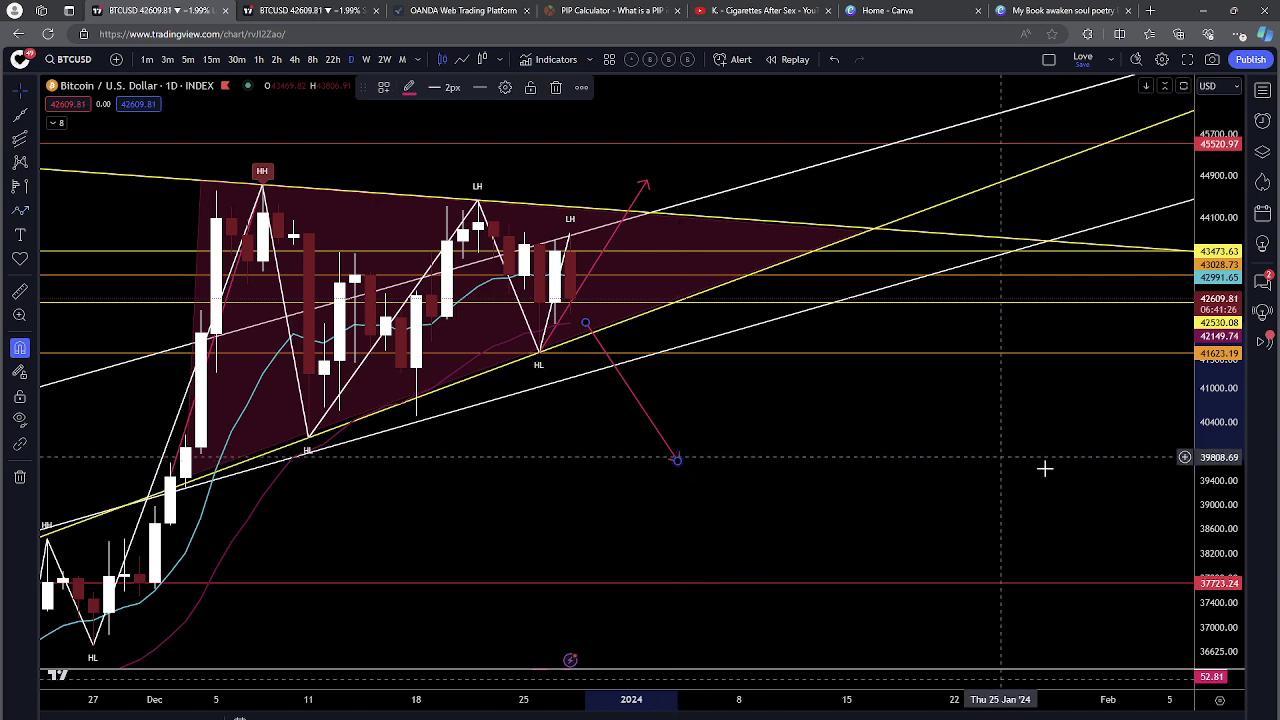
Step: Undo both the downward arrow and the zigzag arrow path
click(837, 58)
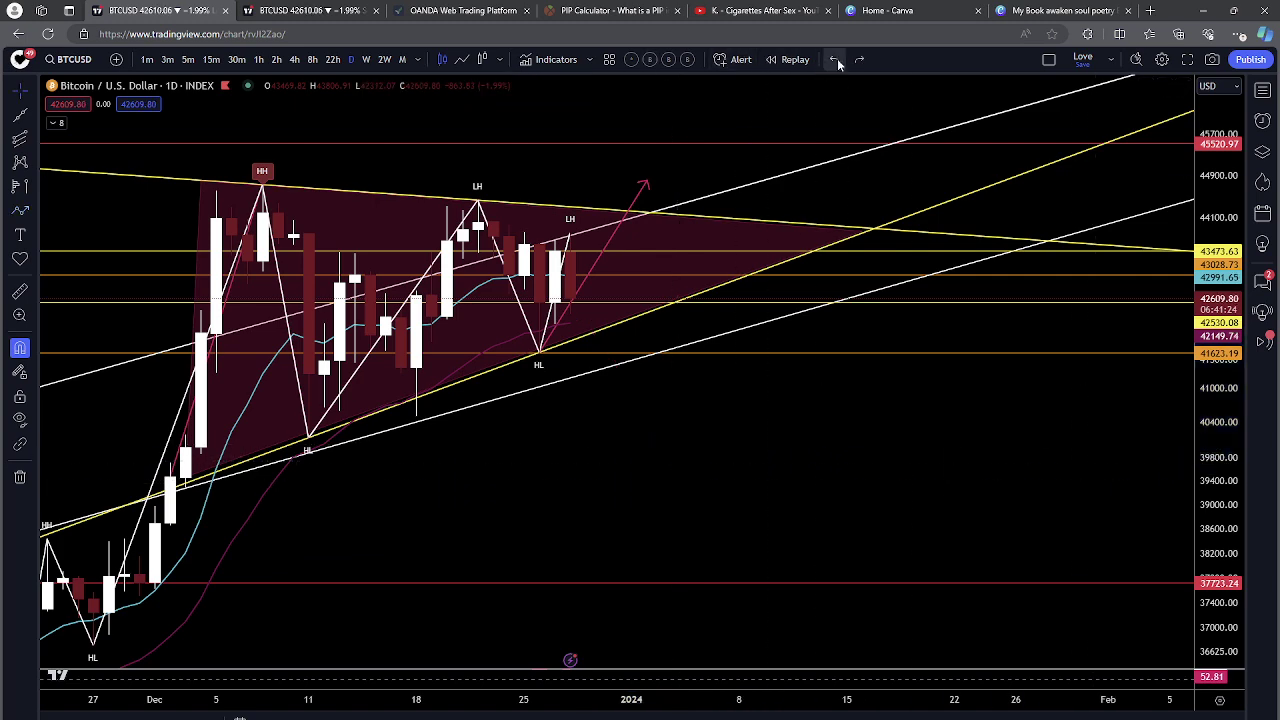
click(837, 59)
click(835, 59)
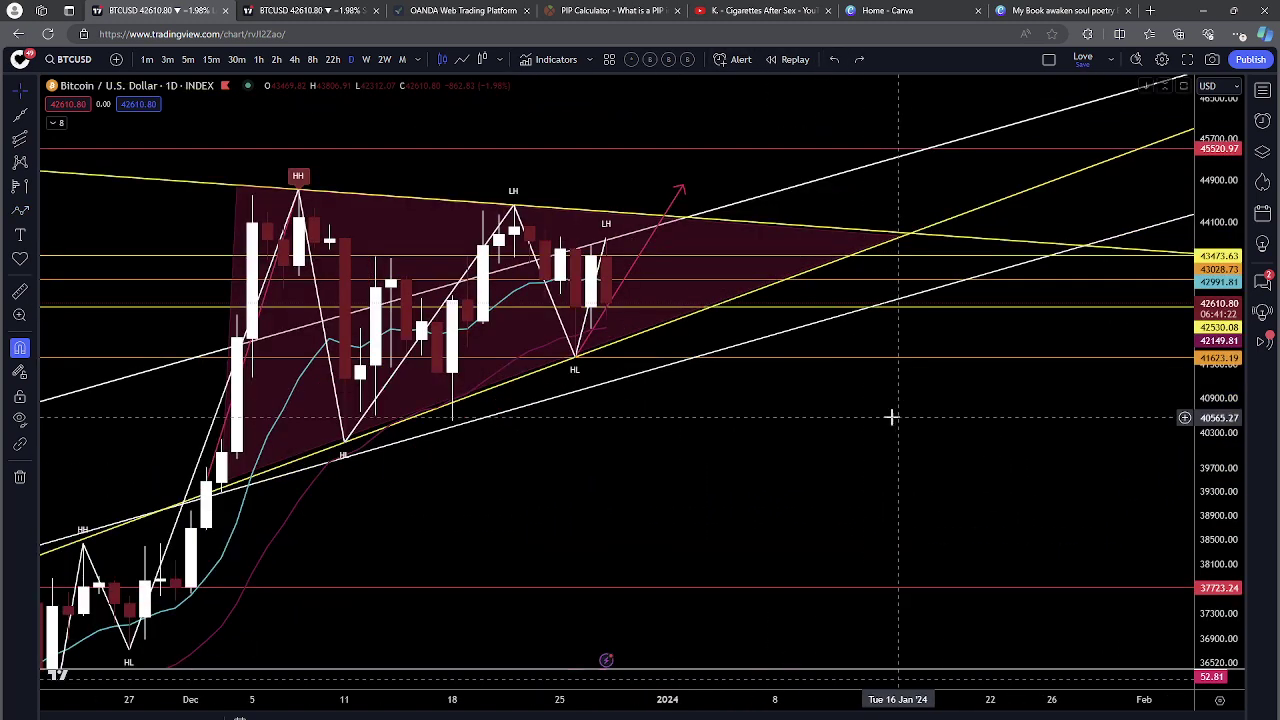
click(834, 59)
drag(652, 421, 748, 436)
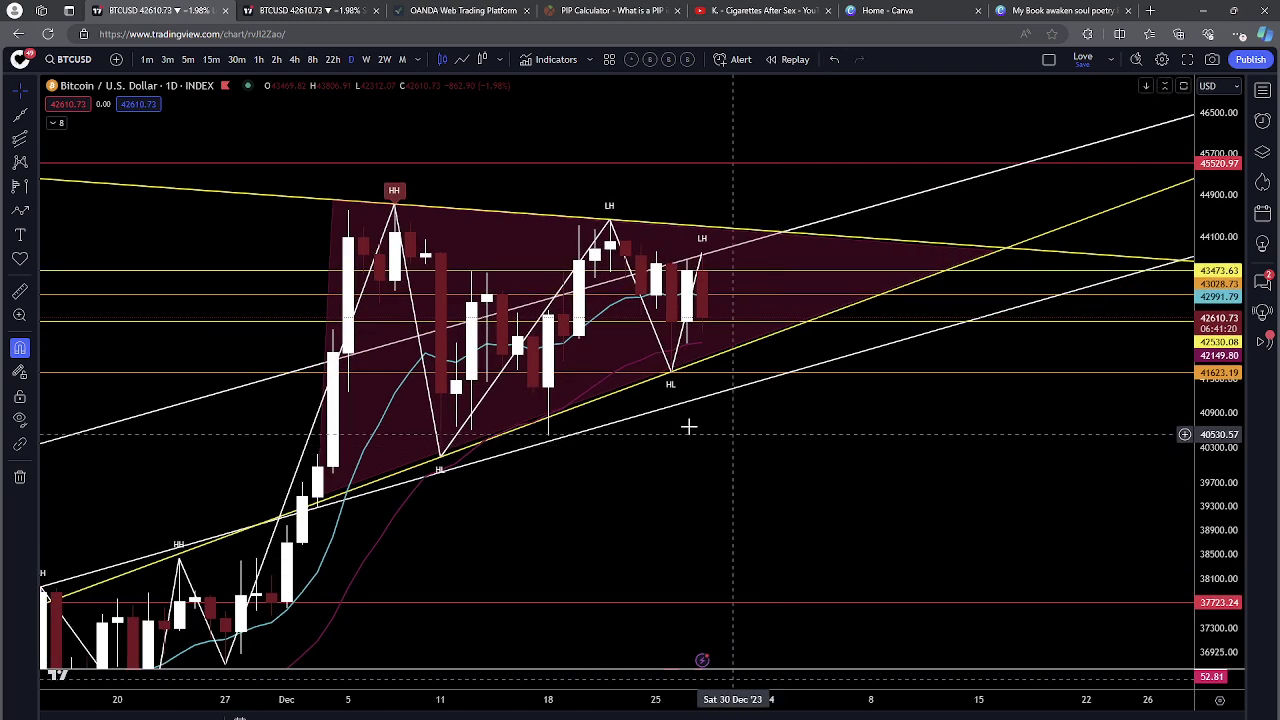
Step: Delete the shaded triangle pattern covering the December candles
click(334, 249)
click(557, 90)
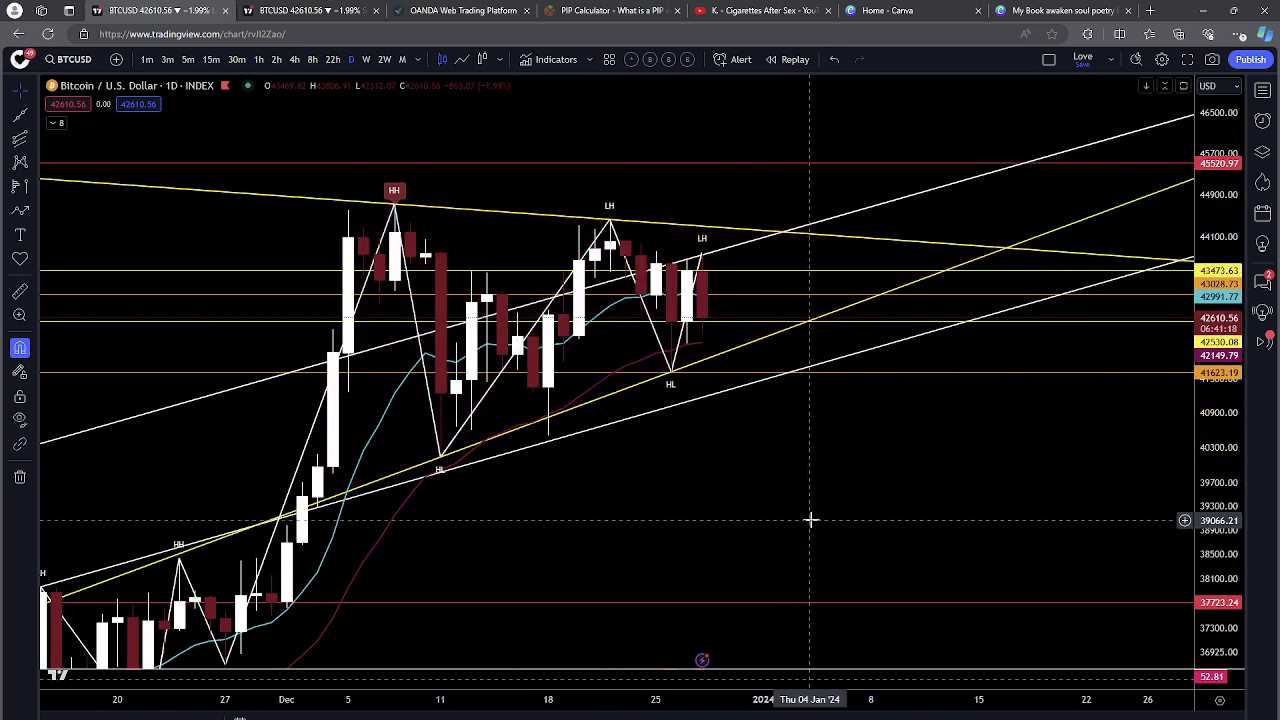
drag(982, 487, 825, 518)
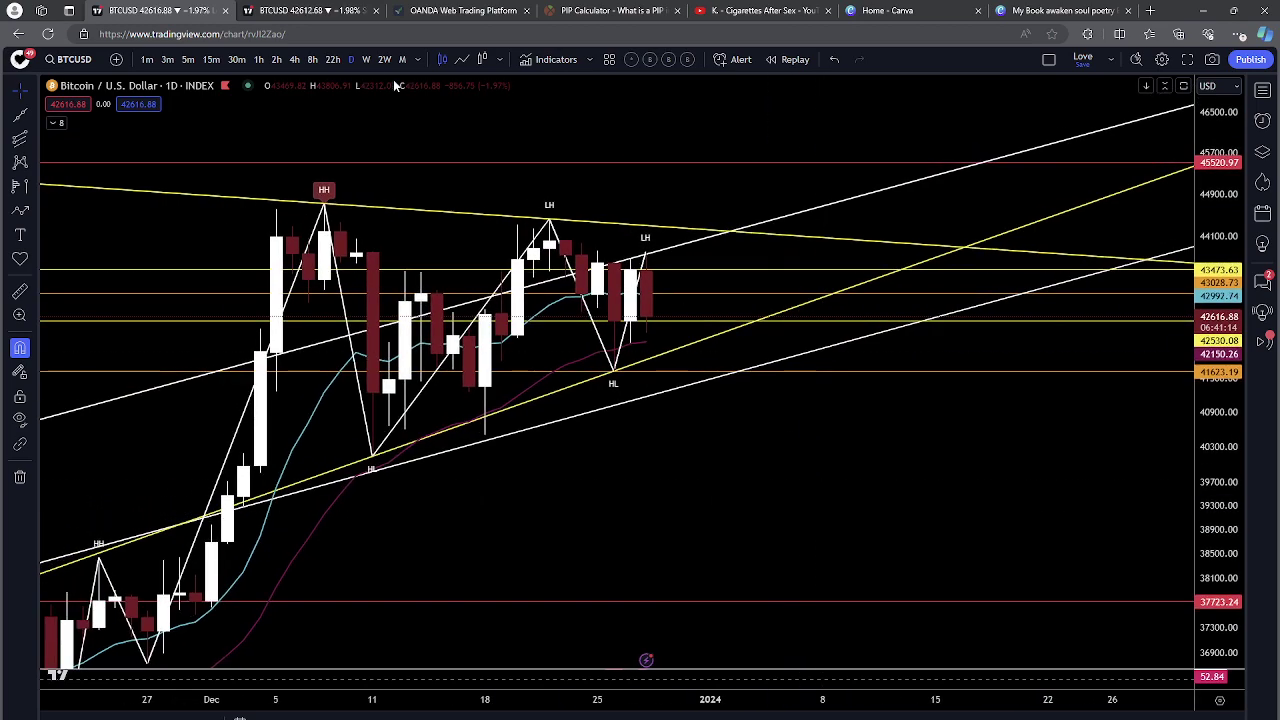
Step: Switch the chart to the 4h interval and examine the December zigzag structure against the trend lines and horizontal levels
click(294, 59)
scroll(655, 352, down, 3)
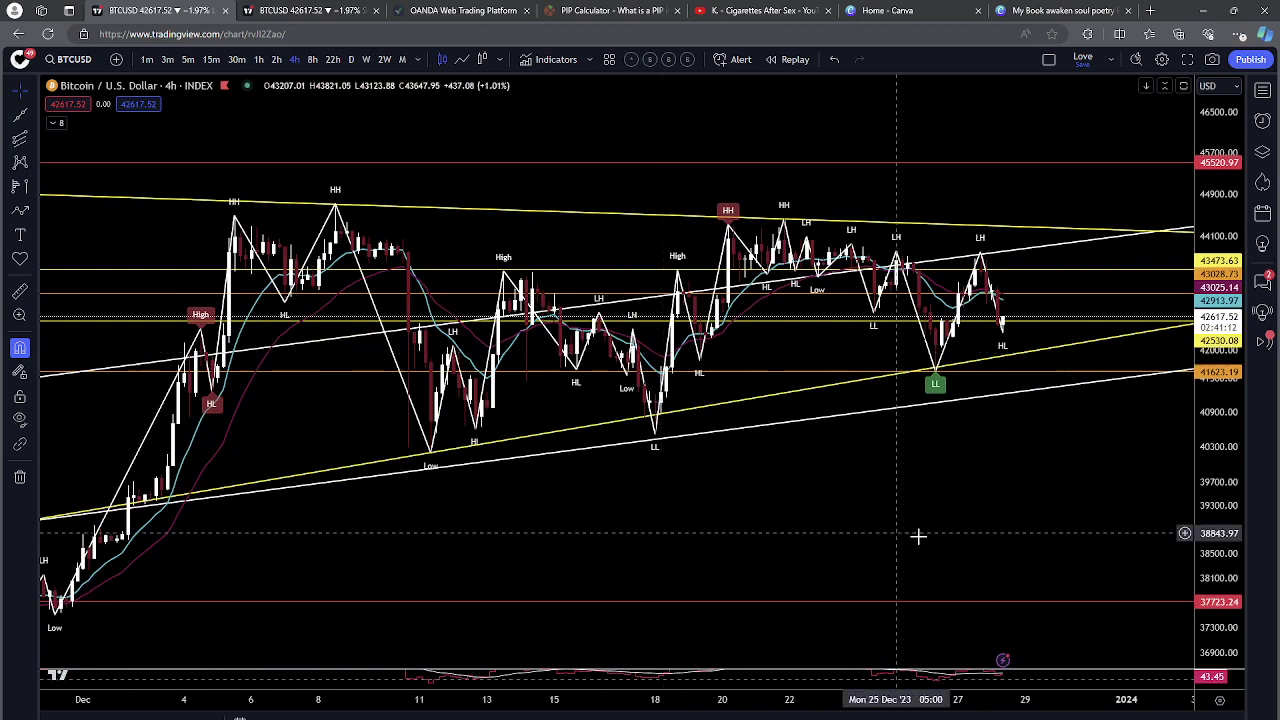
scroll(980, 500, down, 2)
drag(1205, 505, 1203, 378)
drag(1005, 461, 500, 497)
scroll(500, 497, down, 6)
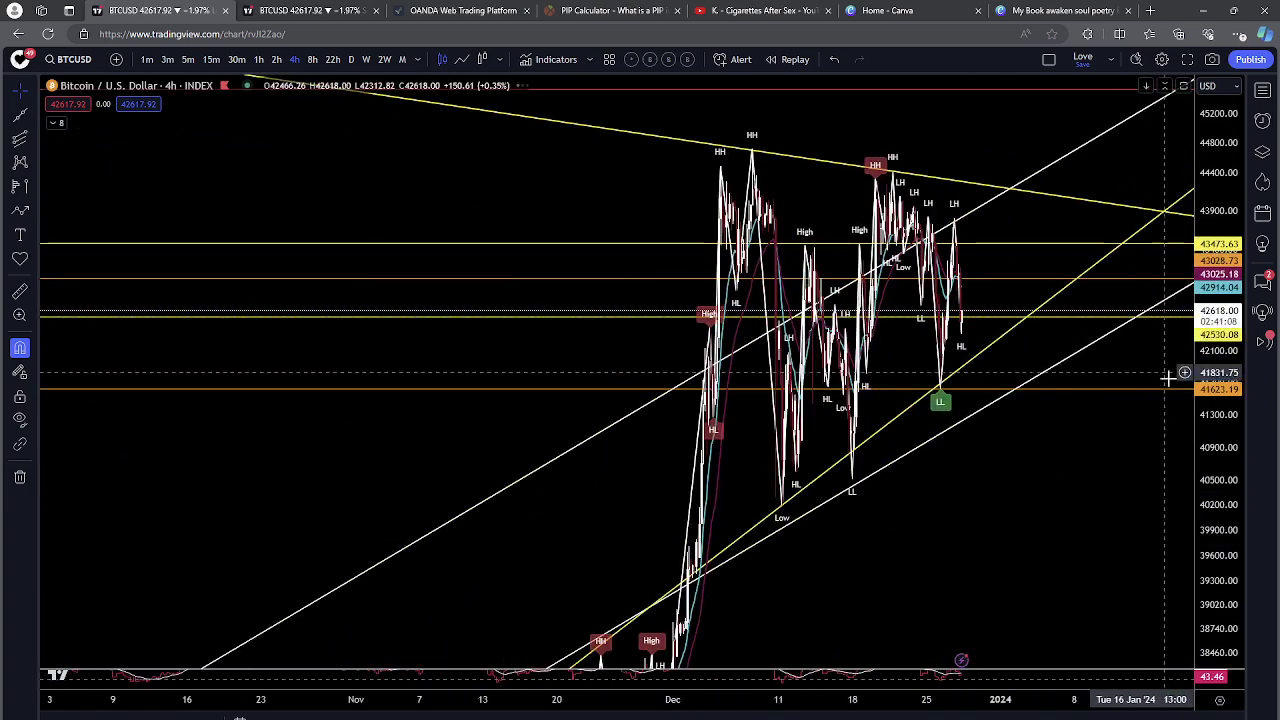
drag(1159, 410, 999, 399)
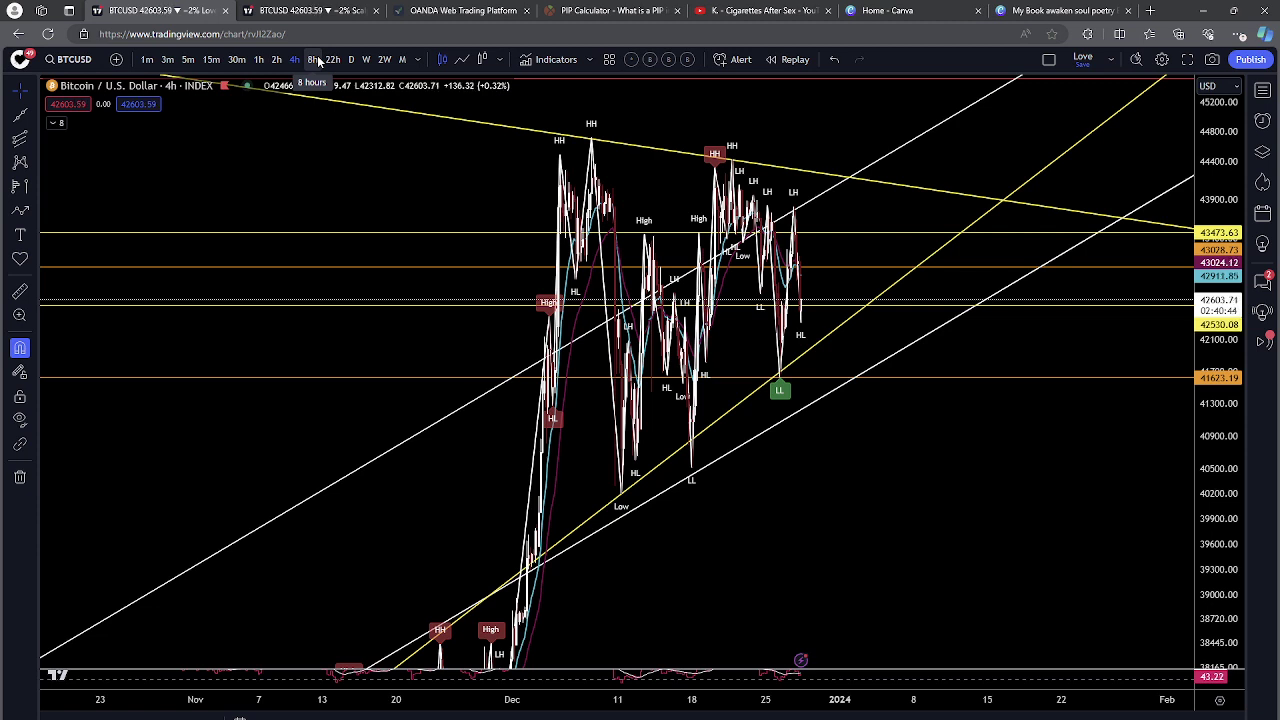
scroll(409, 523, up, 3)
drag(409, 523, 925, 524)
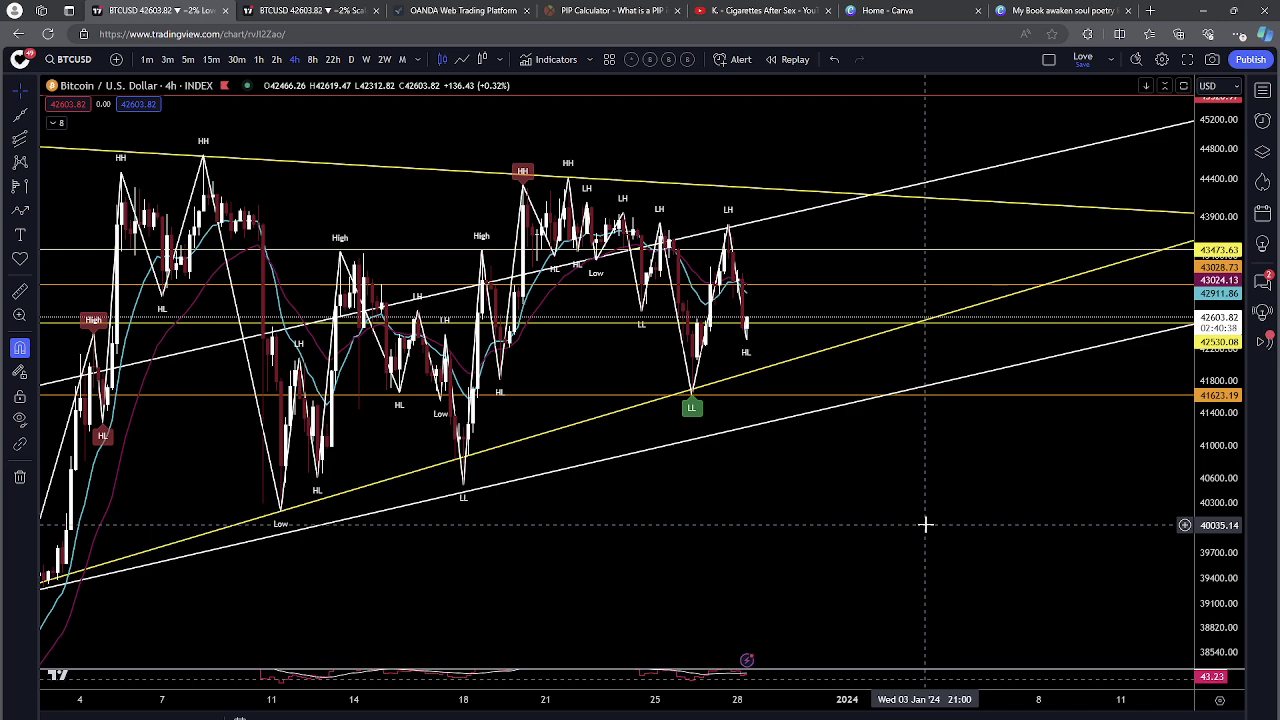
Step: Return to the daily interval and draw an arrow path from 3 December through the HH, HL, LH and HL points to about 45000
click(355, 62)
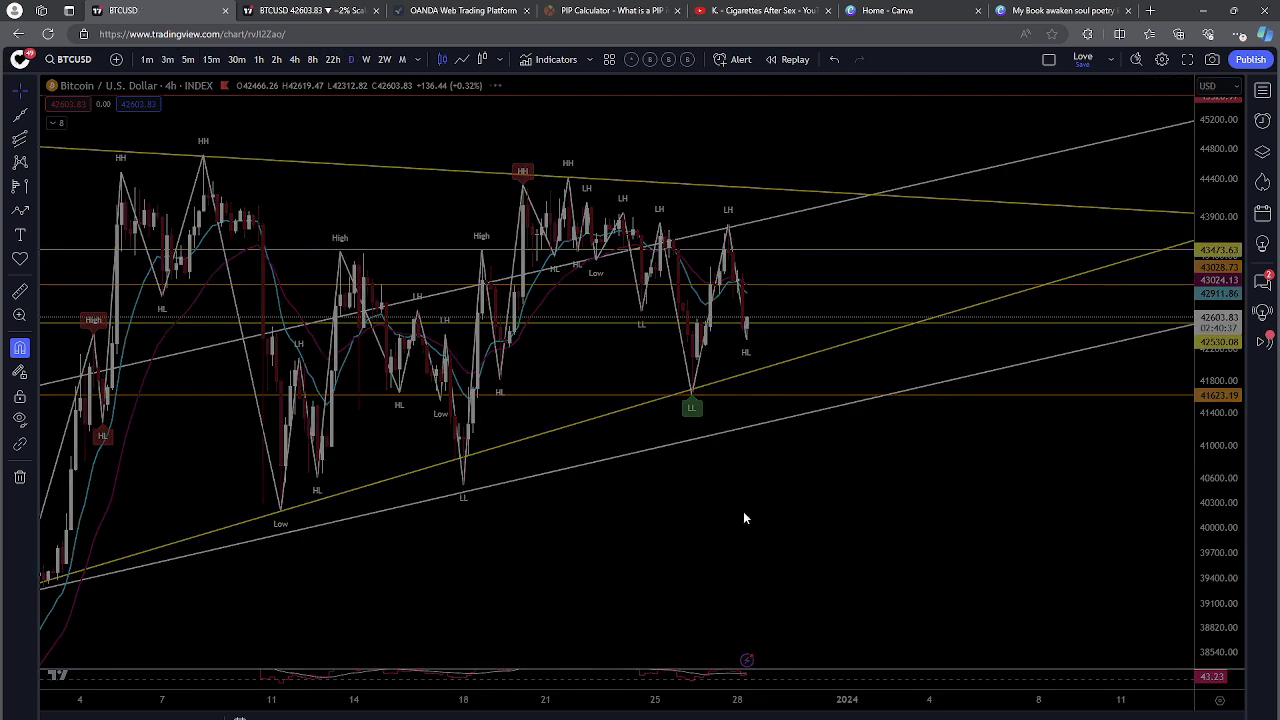
drag(823, 543, 1027, 488)
scroll(1028, 488, up, 6)
drag(1219, 350, 1219, 522)
drag(652, 398, 886, 434)
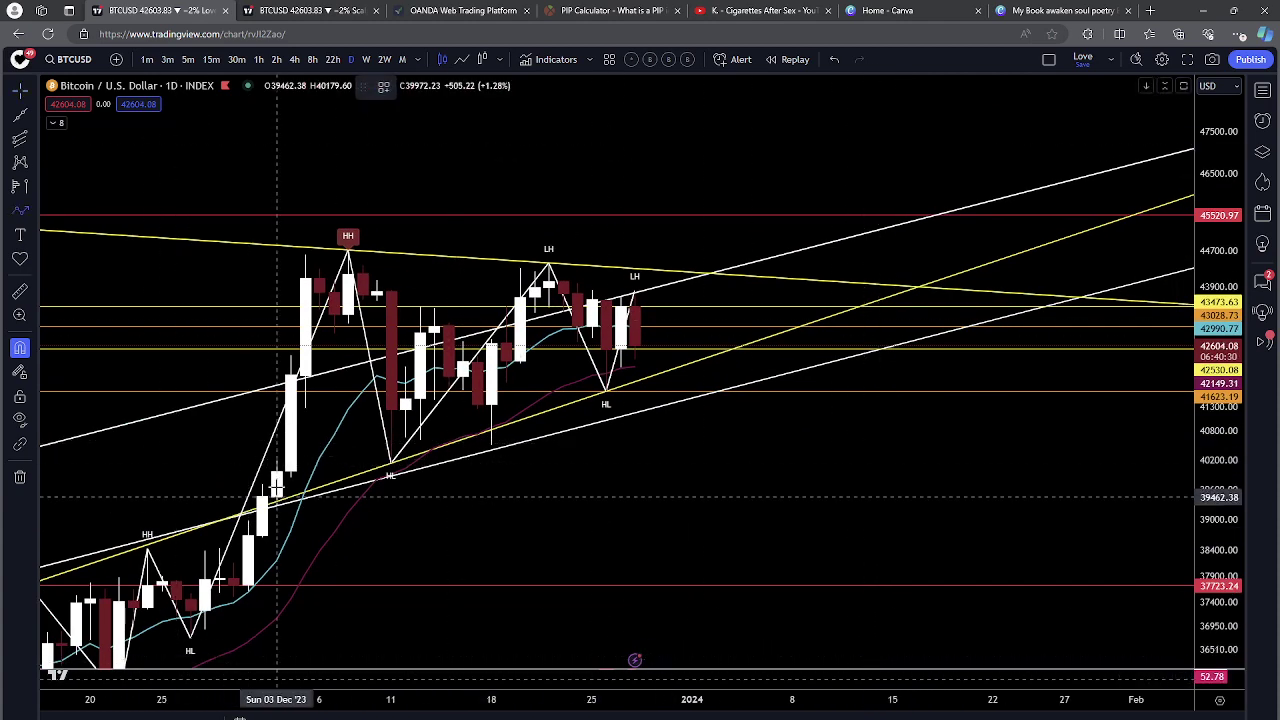
click(390, 463)
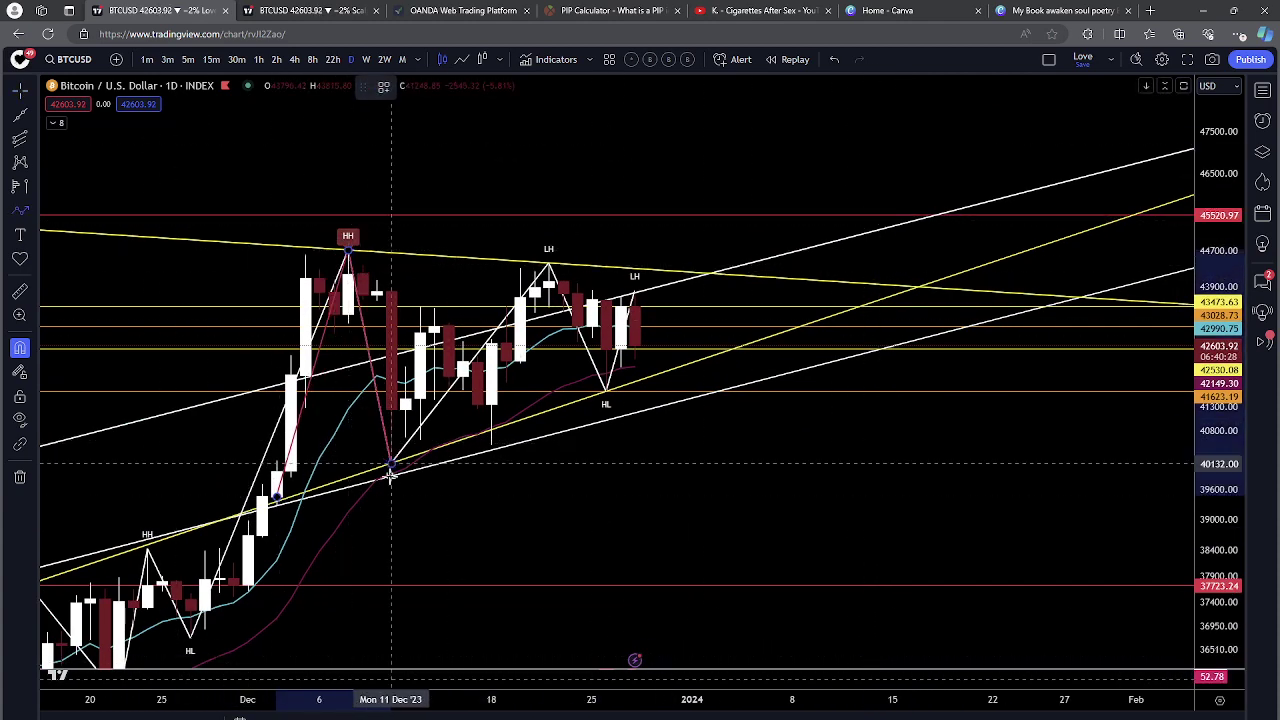
click(548, 263)
click(606, 391)
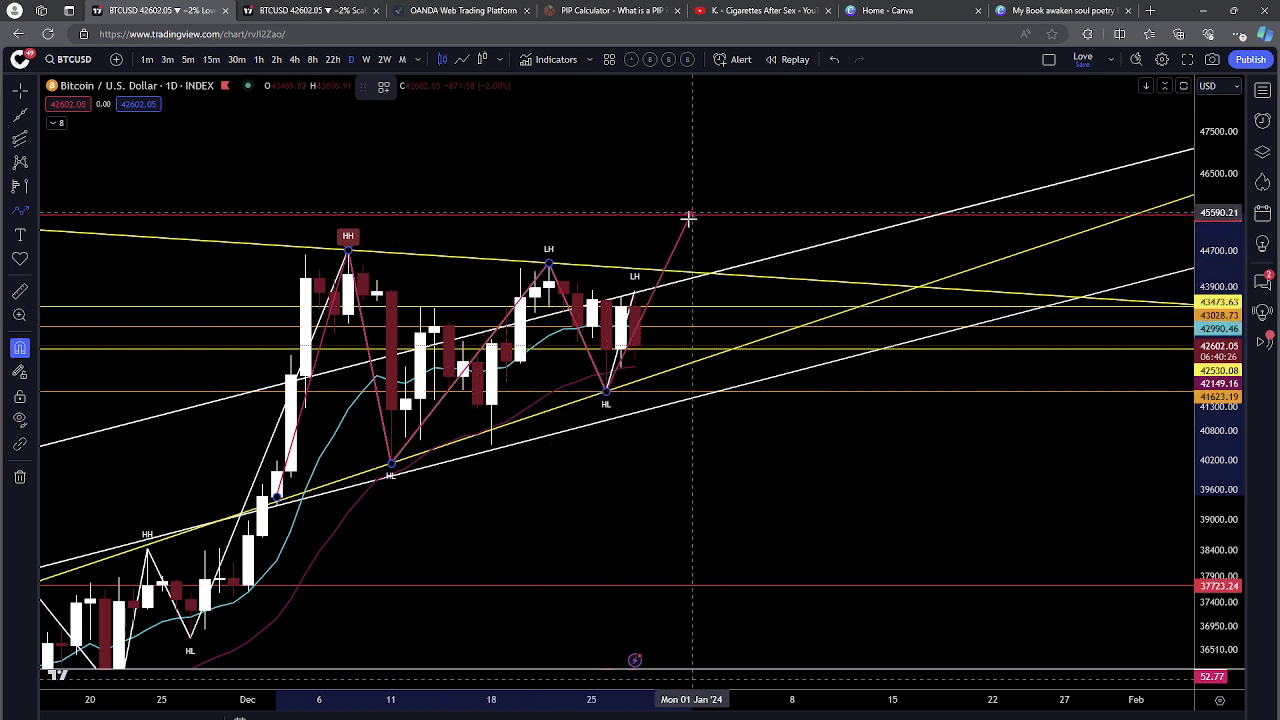
double_click(676, 238)
mouse_move(902, 557)
mouse_down()
mouse_move(1020, 380)
mouse_move(966, 483)
mouse_move(924, 529)
mouse_up()
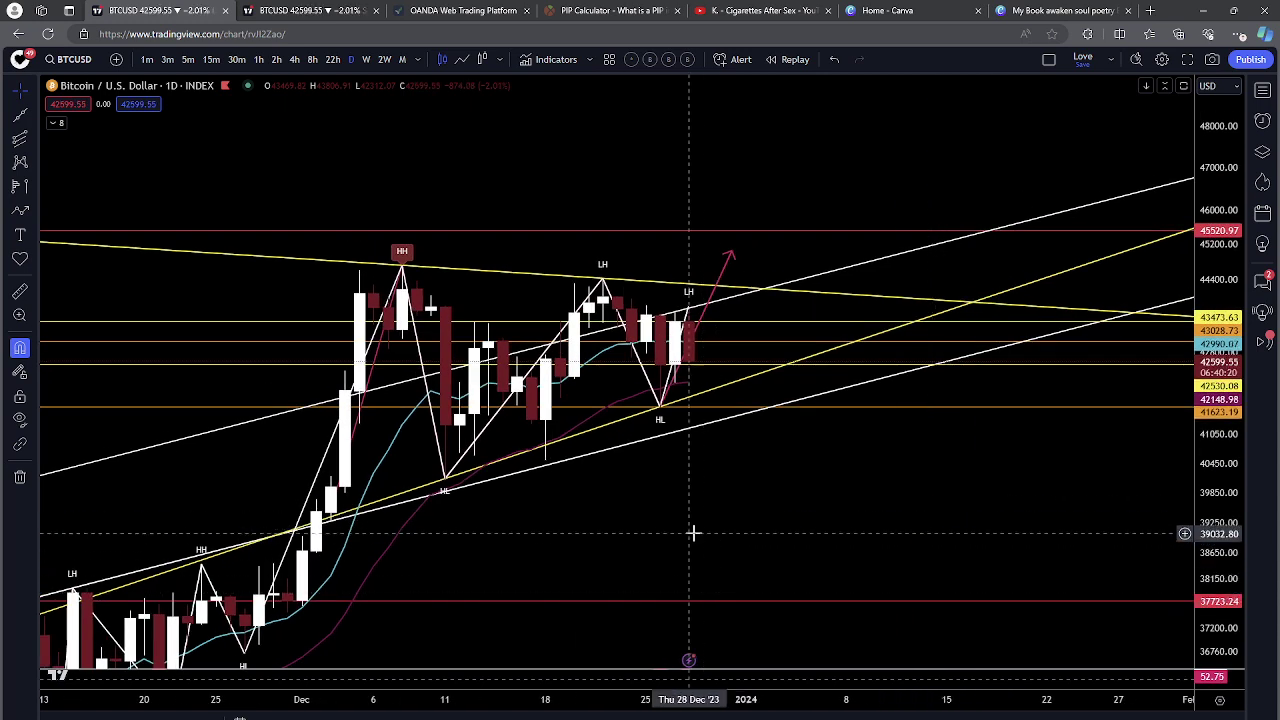
Step: Draw a trend line from the 27 November HL to the 8 December HH, and move it to start at the 26 December HL
scroll(810, 529, down, 2)
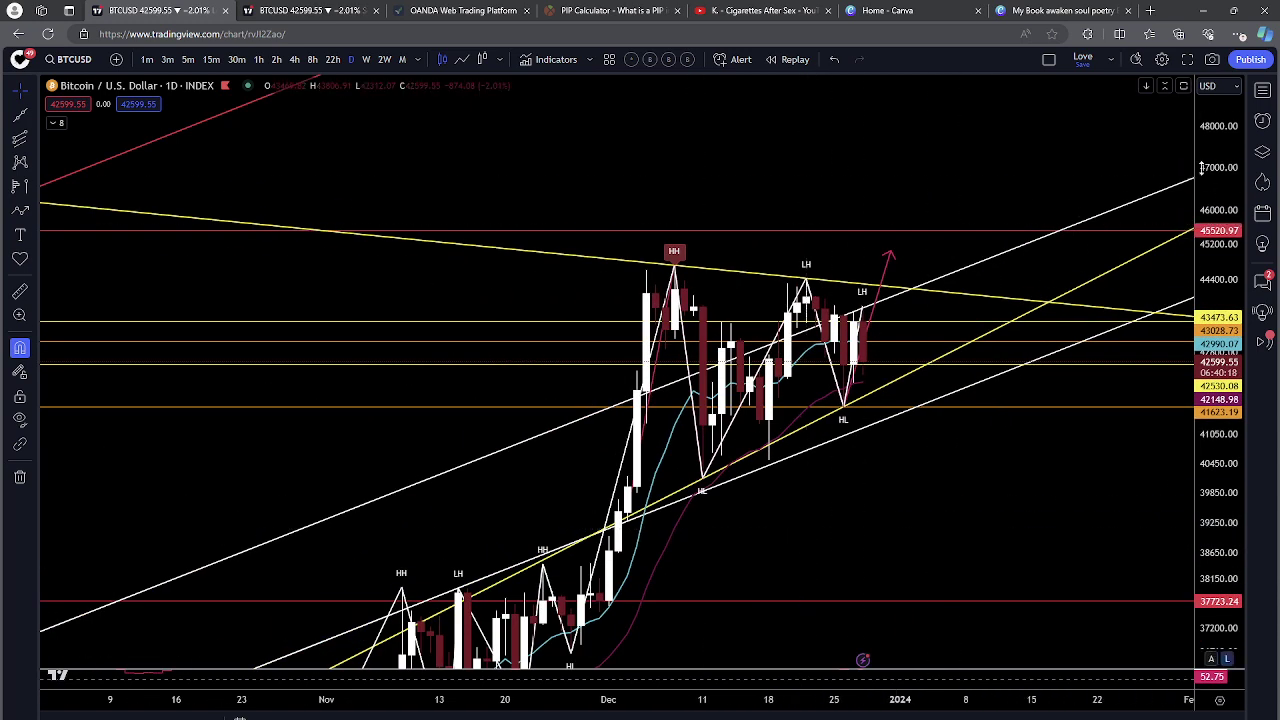
drag(1219, 240, 1202, 398)
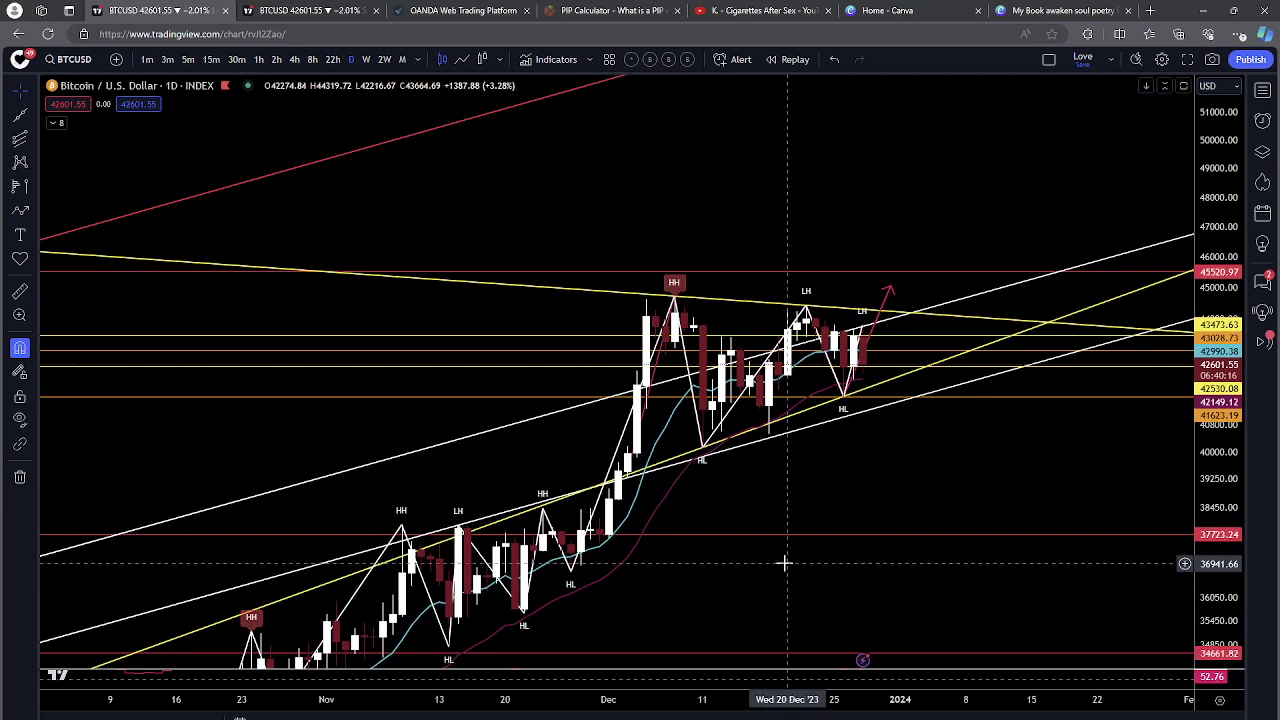
scroll(794, 549, up, 4)
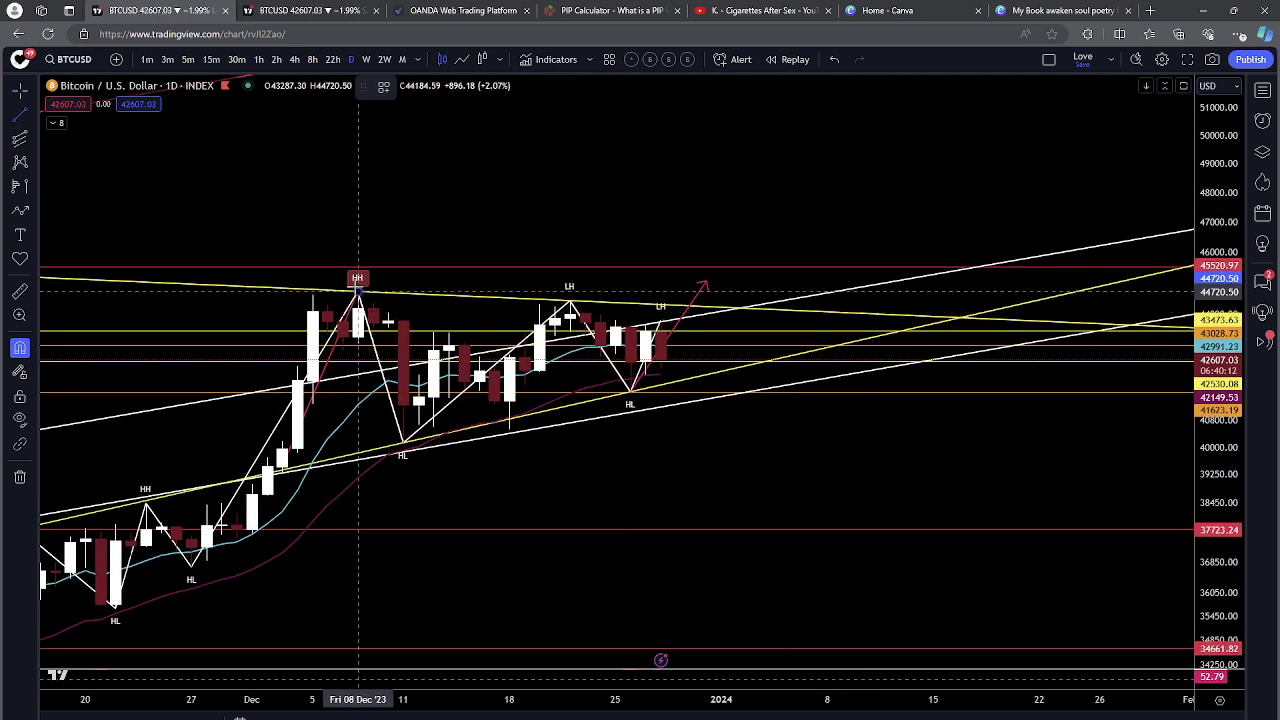
click(357, 292)
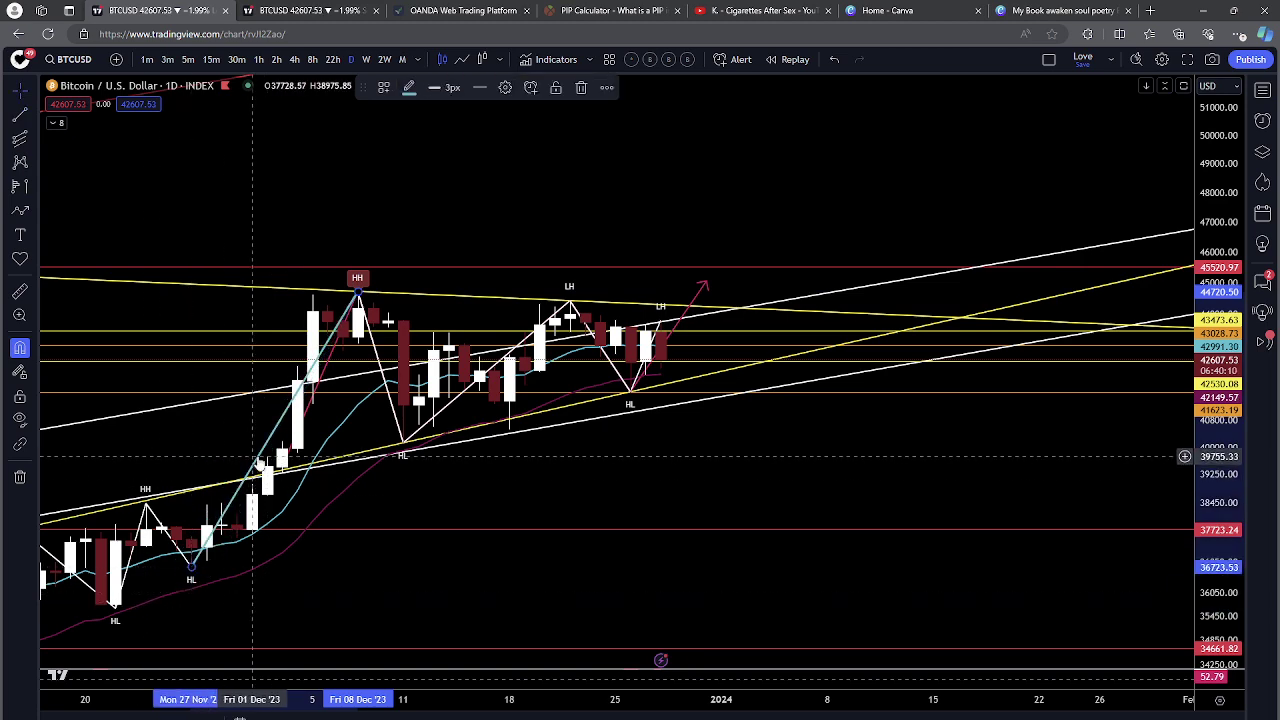
drag(255, 460, 695, 280)
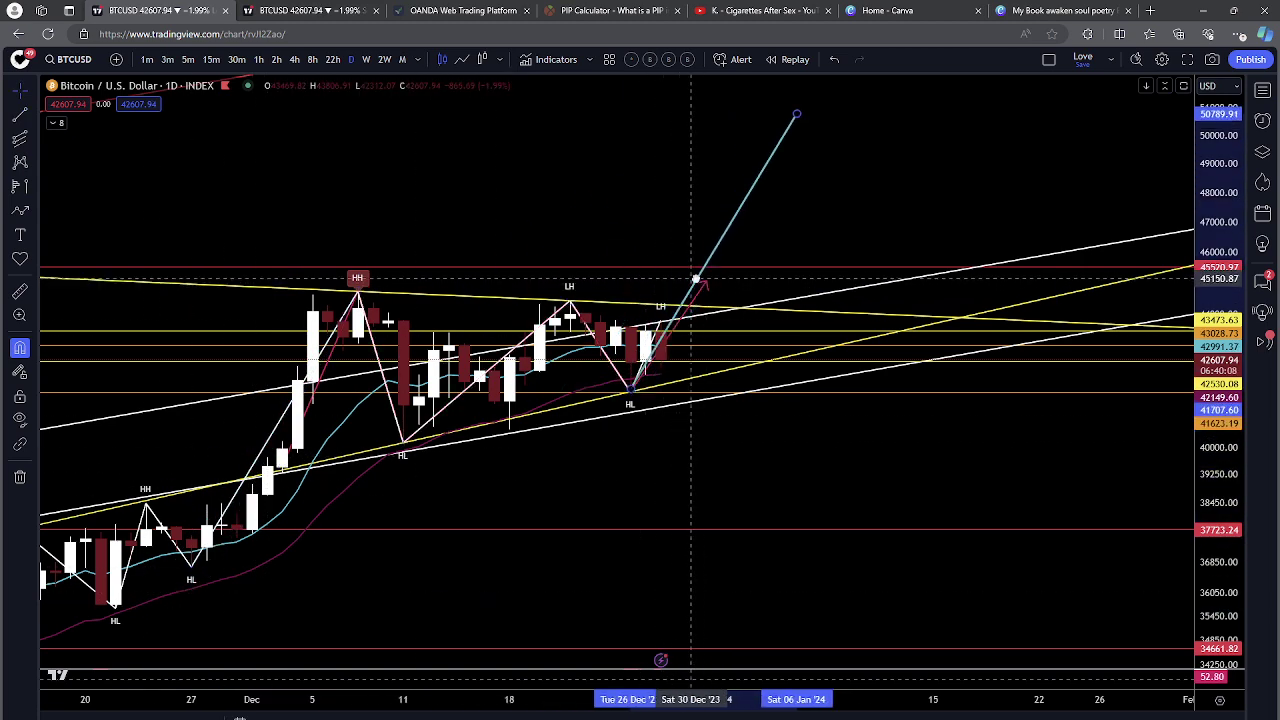
scroll(914, 186, down, 3)
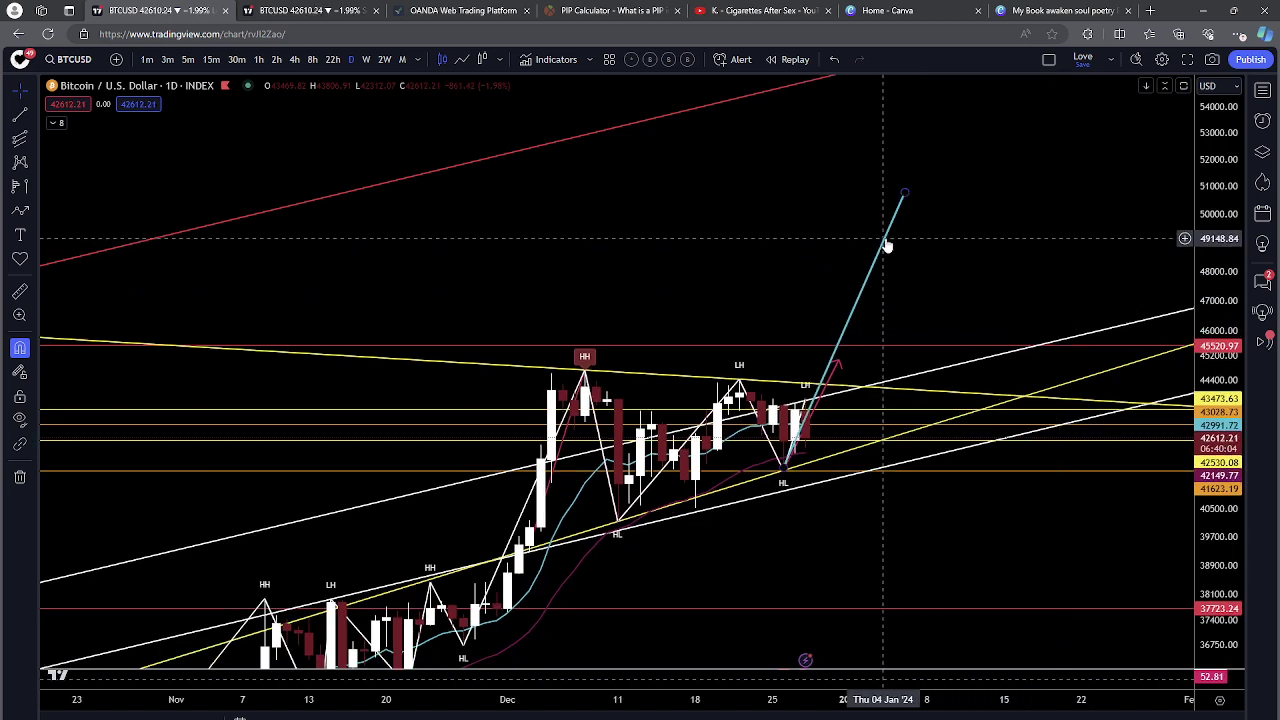
Step: Move the light-blue projection line up so it starts just above the descending yellow trend line and ends at about 56000
drag(886, 245, 935, 152)
drag(1090, 134, 1001, 85)
drag(770, 262, 318, 648)
drag(419, 453, 823, 139)
drag(1074, 100, 963, 294)
scroll(963, 294, down, 9)
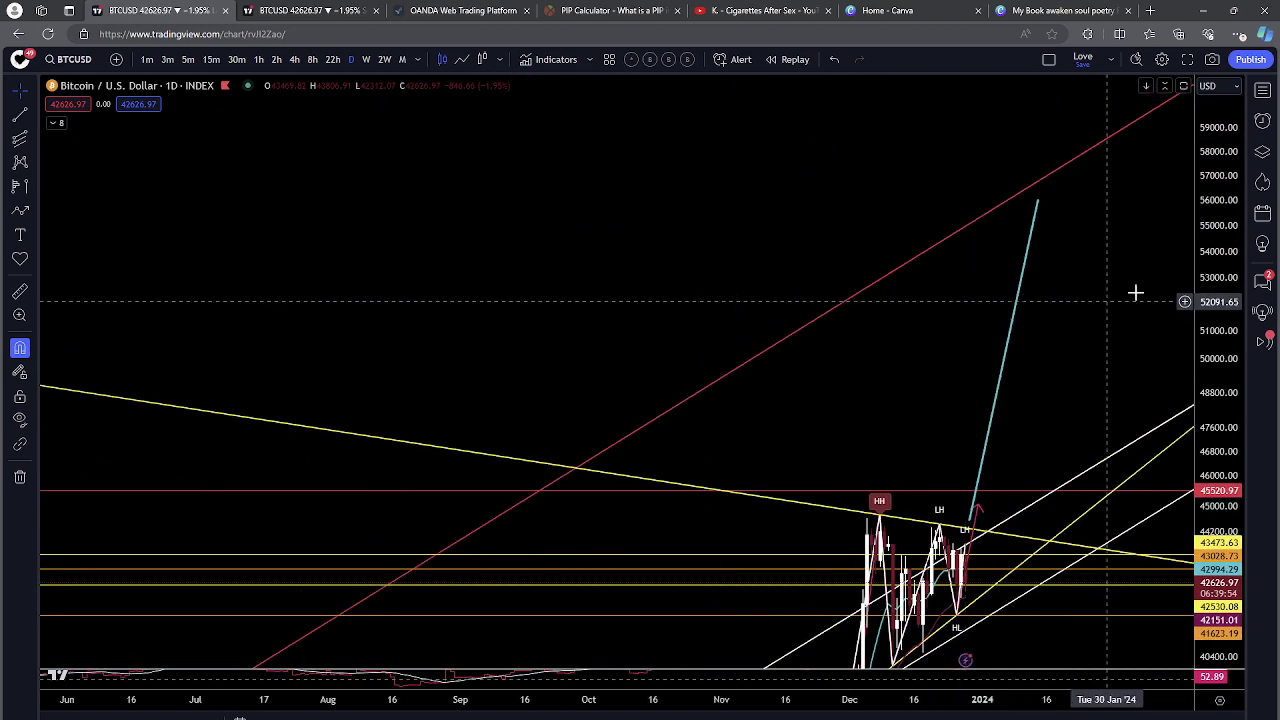
drag(1211, 296, 1211, 500)
drag(1056, 580, 1057, 357)
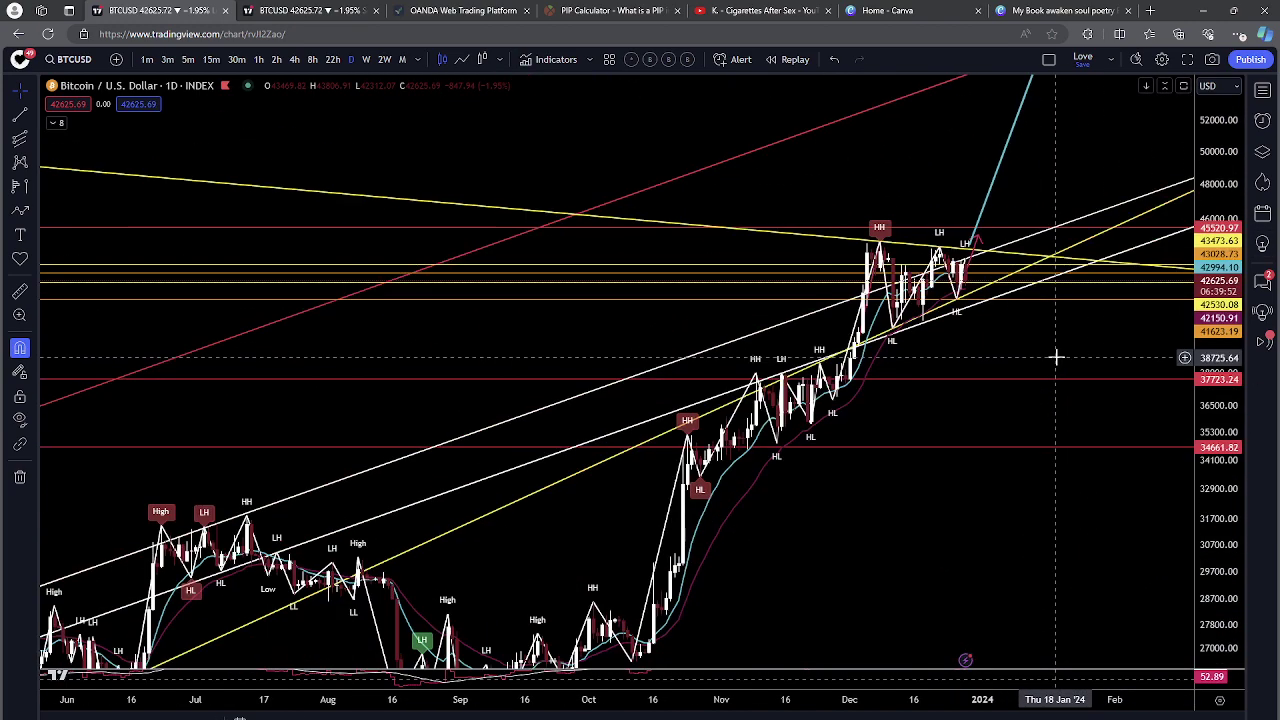
scroll(1057, 357, up, 5)
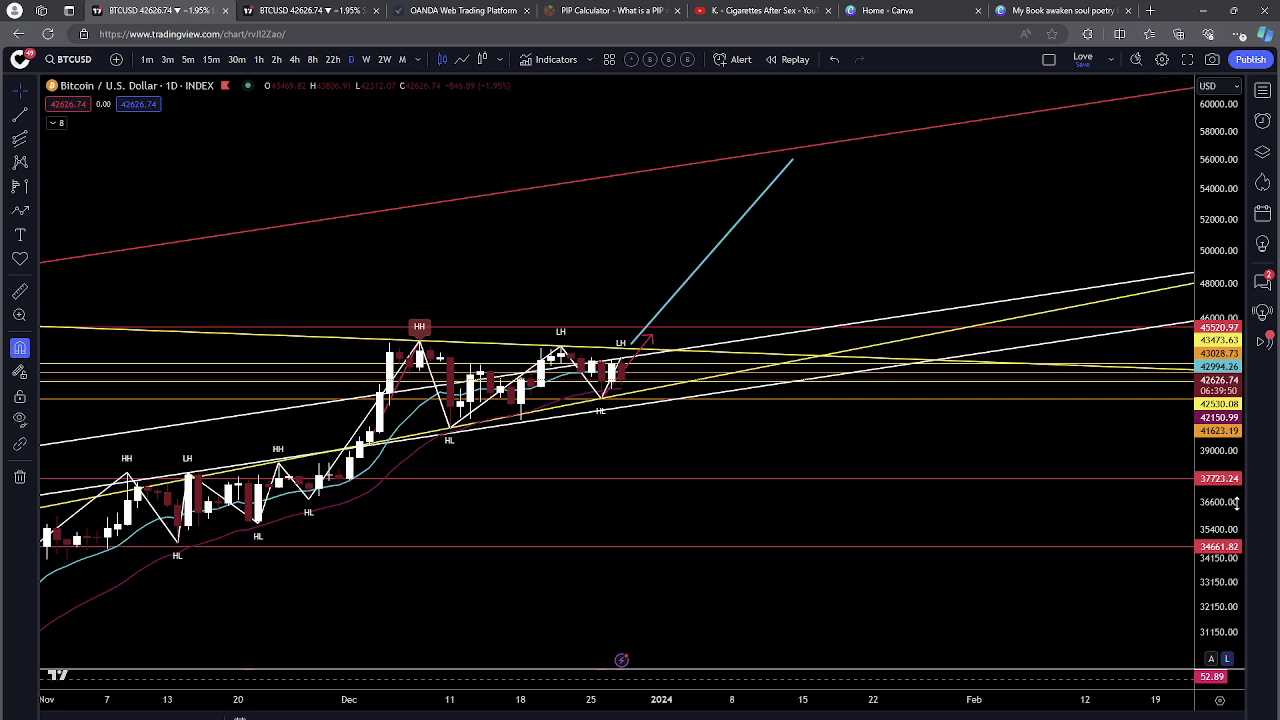
Step: Place a horizontal ray at 56137.14 from the upper end of the light-blue projection line
drag(1236, 503, 1220, 252)
drag(930, 130, 914, 298)
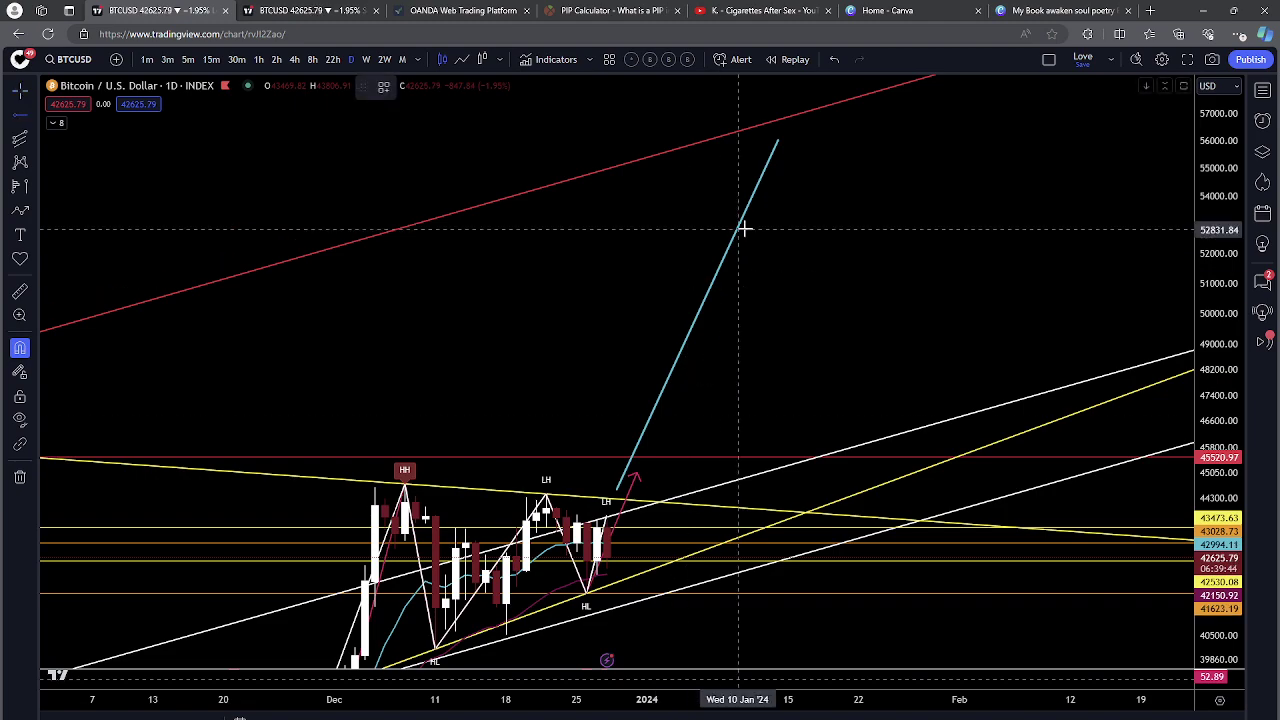
click(767, 136)
drag(918, 278, 957, 231)
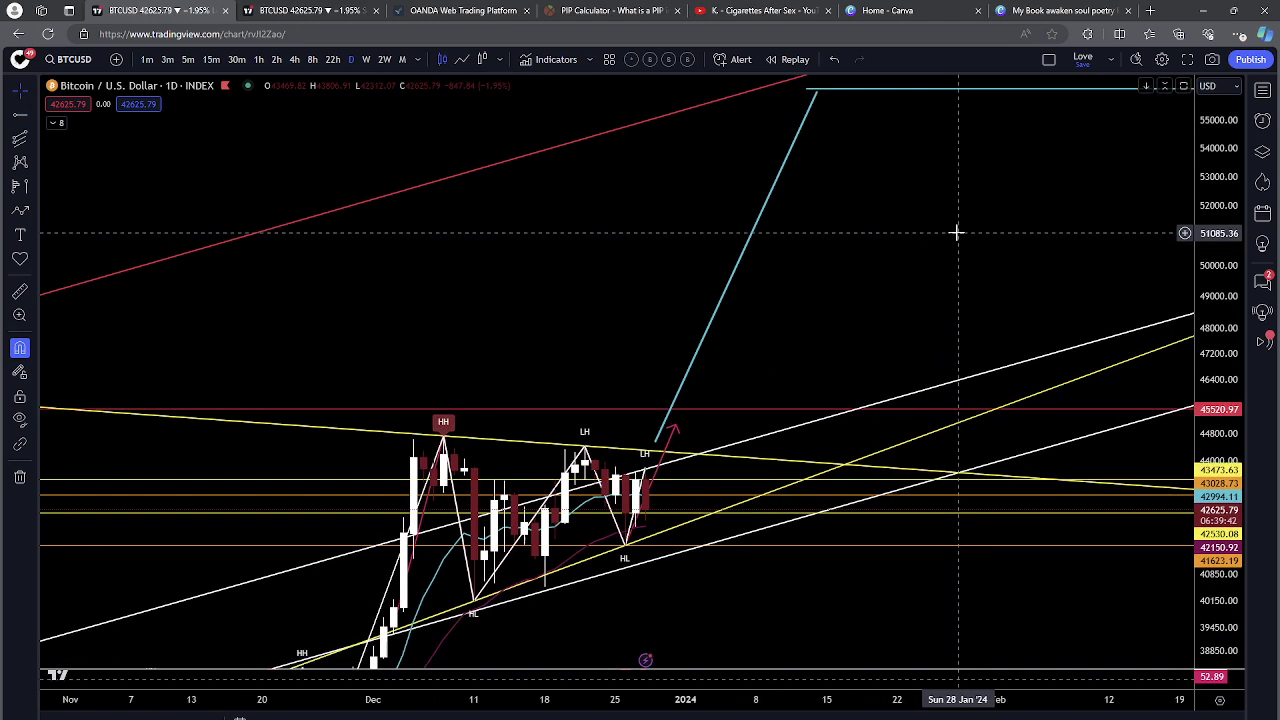
Step: Draw a trend line from 39287.25 on 3 December to the 8 December HH, and move it to start on the descending yellow line
drag(1217, 414, 1217, 526)
drag(1025, 509, 1054, 375)
drag(1204, 544, 1198, 246)
drag(838, 423, 847, 415)
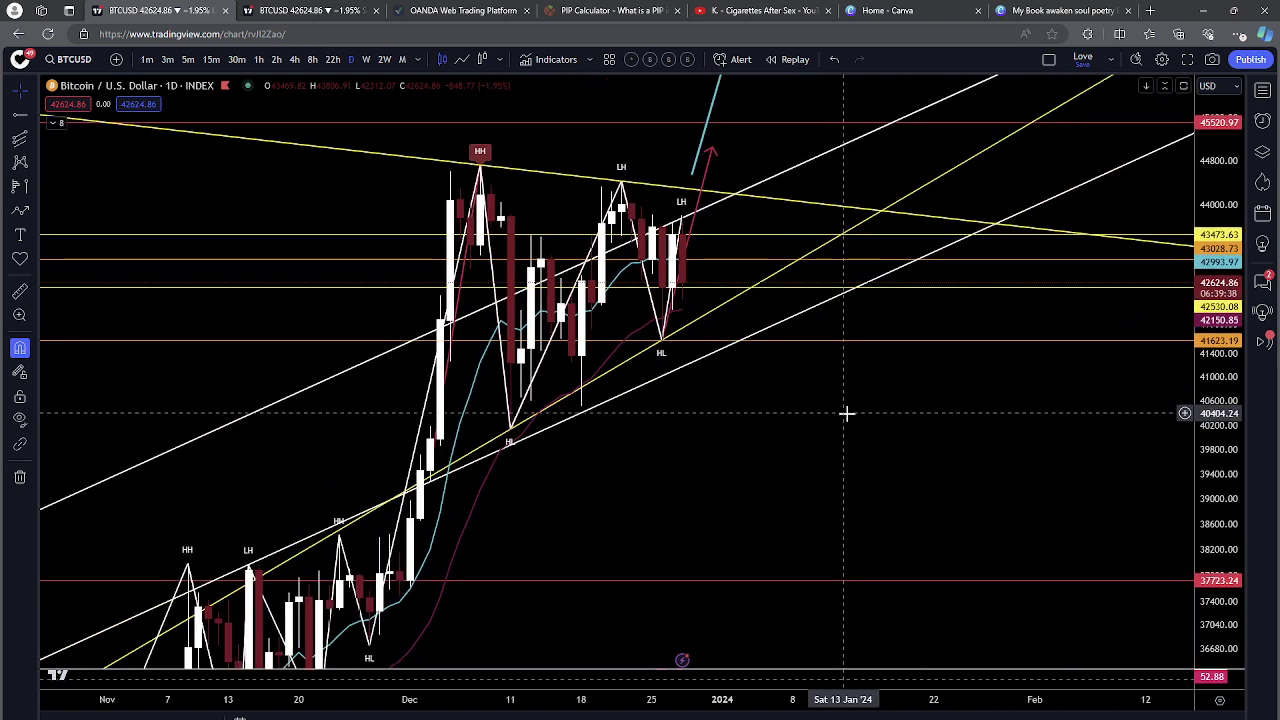
drag(934, 423, 903, 546)
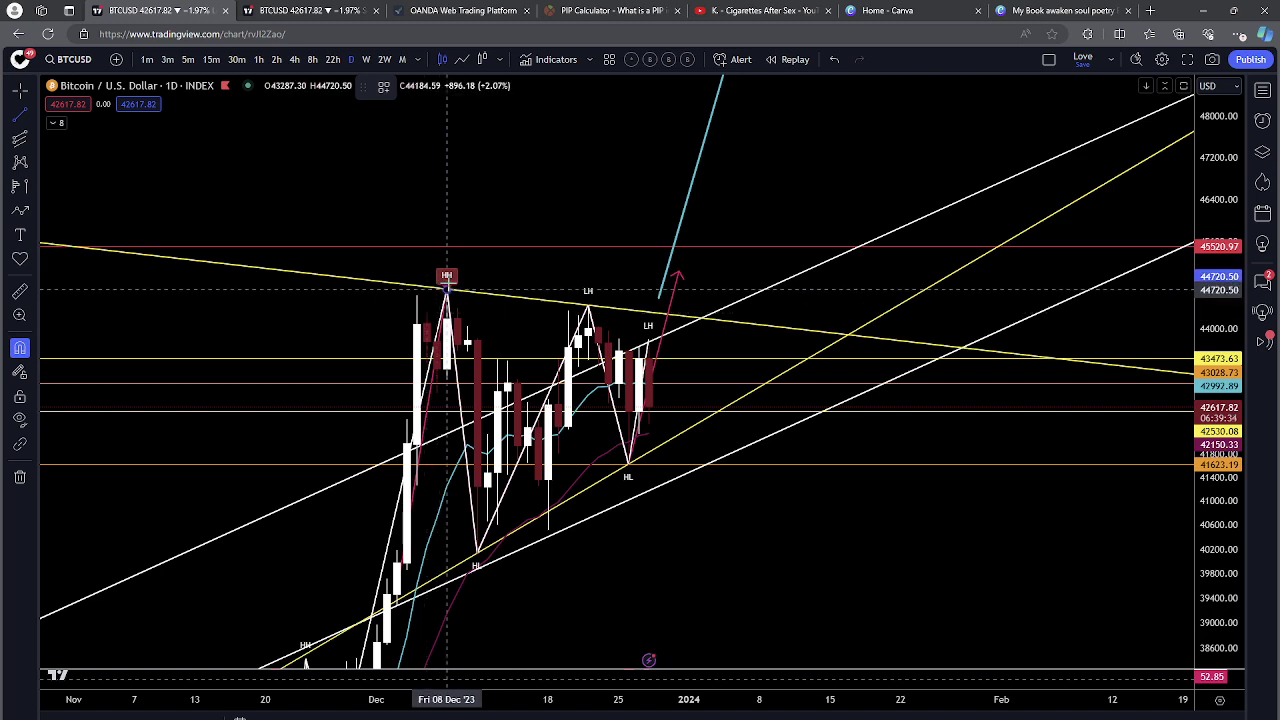
click(397, 605)
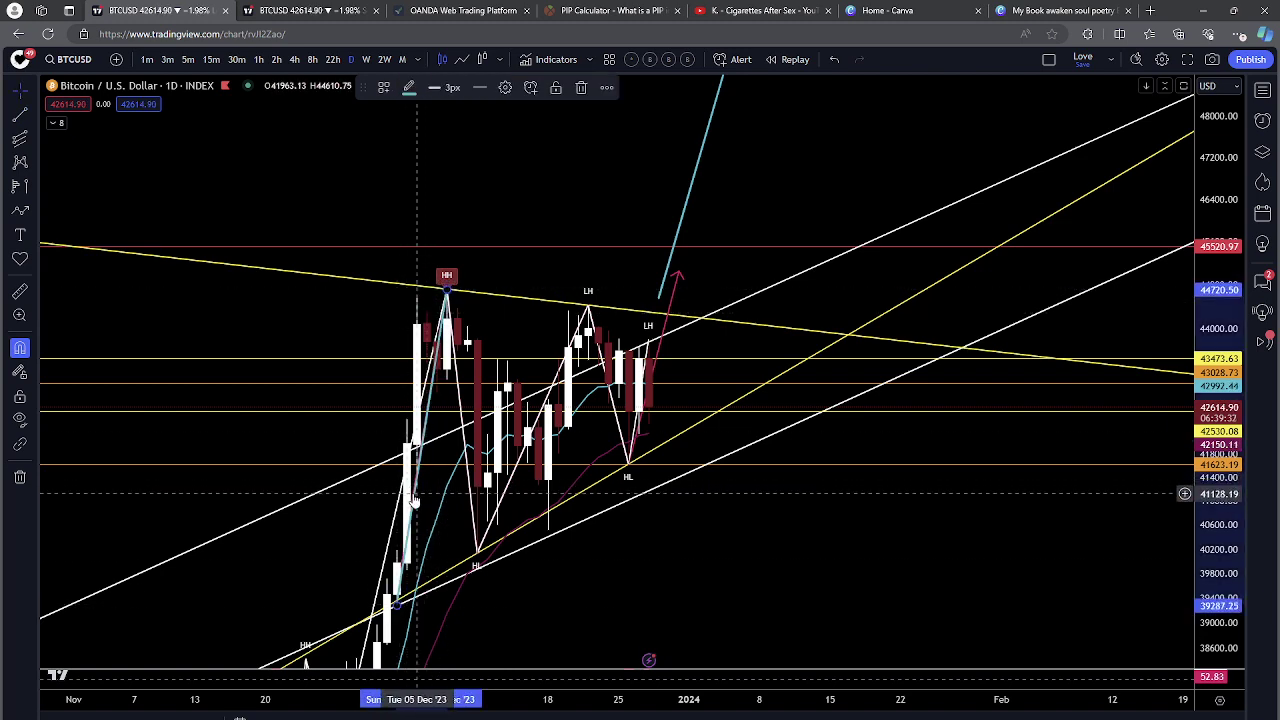
mouse_move(417, 493)
mouse_down()
mouse_move(438, 410)
mouse_move(790, 412)
mouse_move(699, 162)
mouse_up()
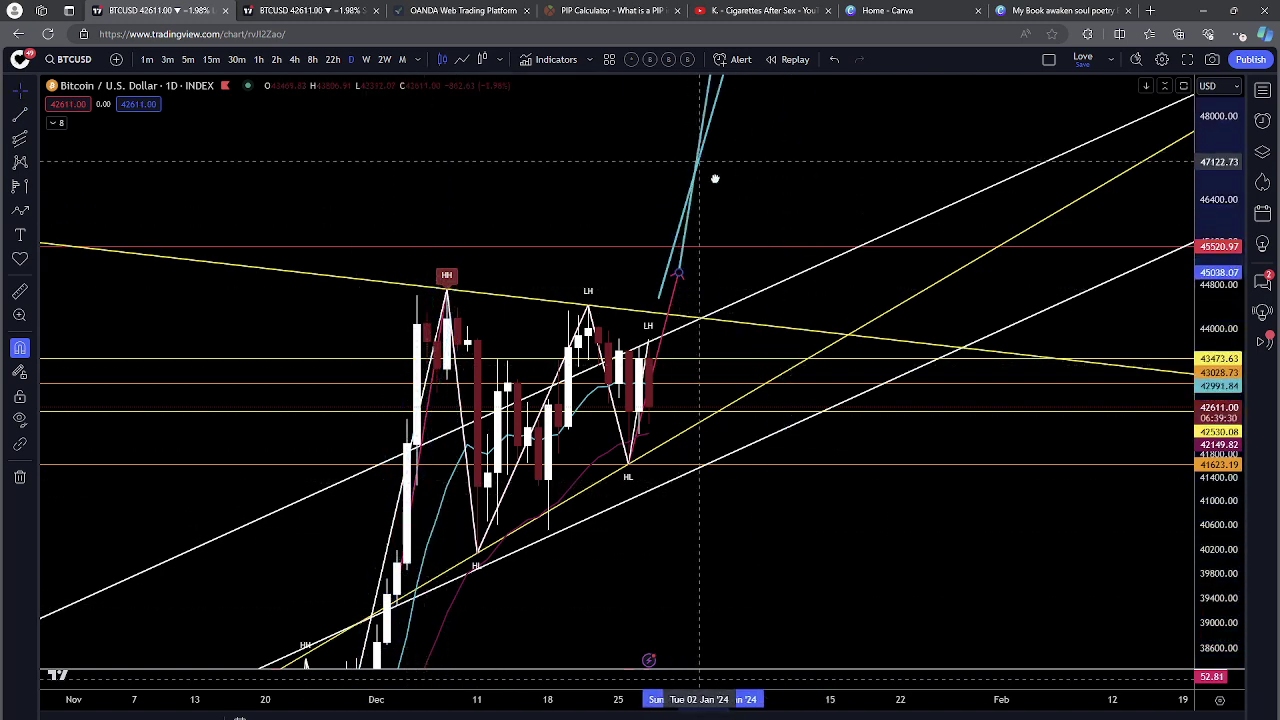
drag(820, 143, 823, 366)
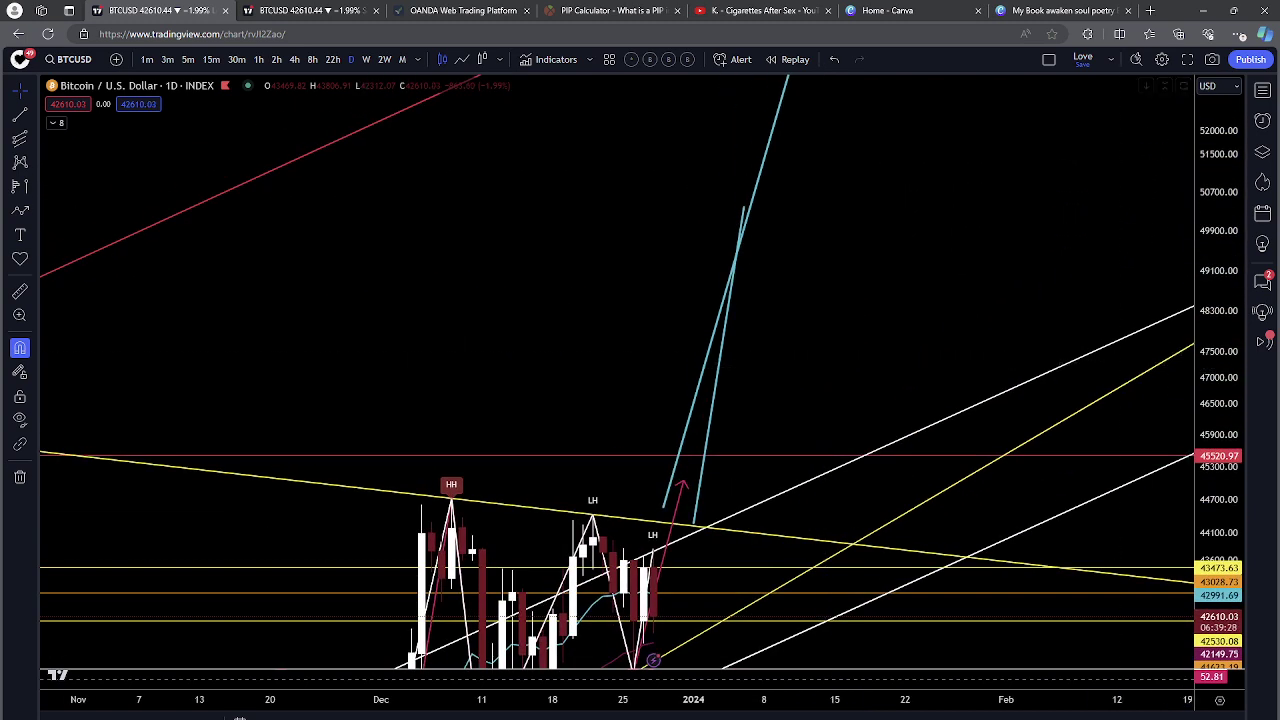
Step: Place a horizontal ray at 50412.54 from the upper end of the shorter projection line
key(alt+j)
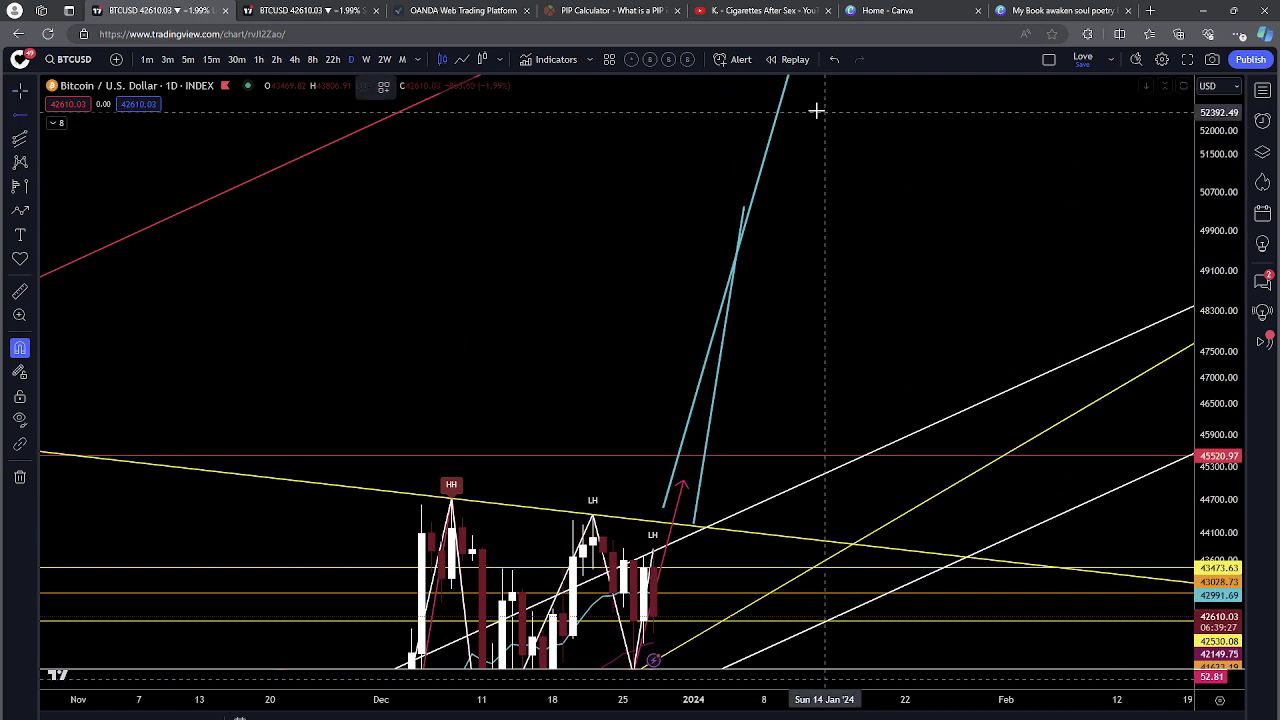
click(745, 206)
drag(1237, 297, 1209, 568)
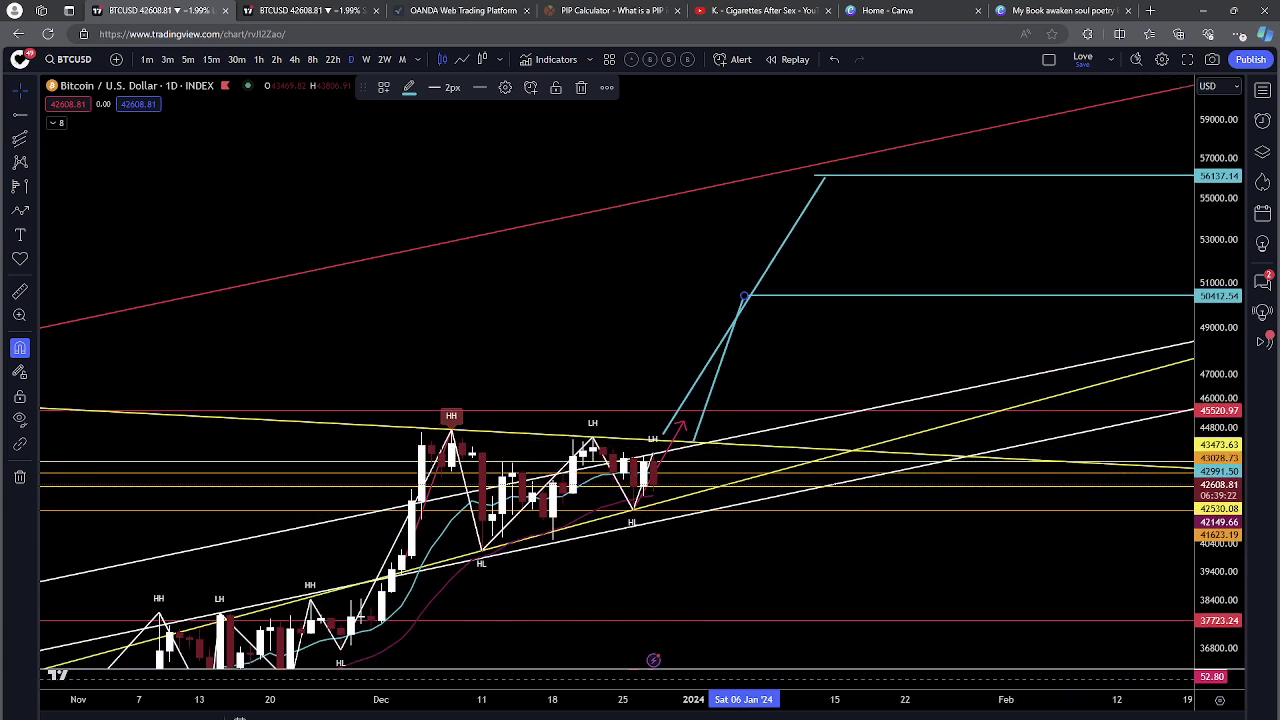
Step: Draw a rising zigzag arrow path from the latest candle through about 48600, 45400, 51450, 47900 and 55900, ending near 52400
click(20, 210)
click(648, 462)
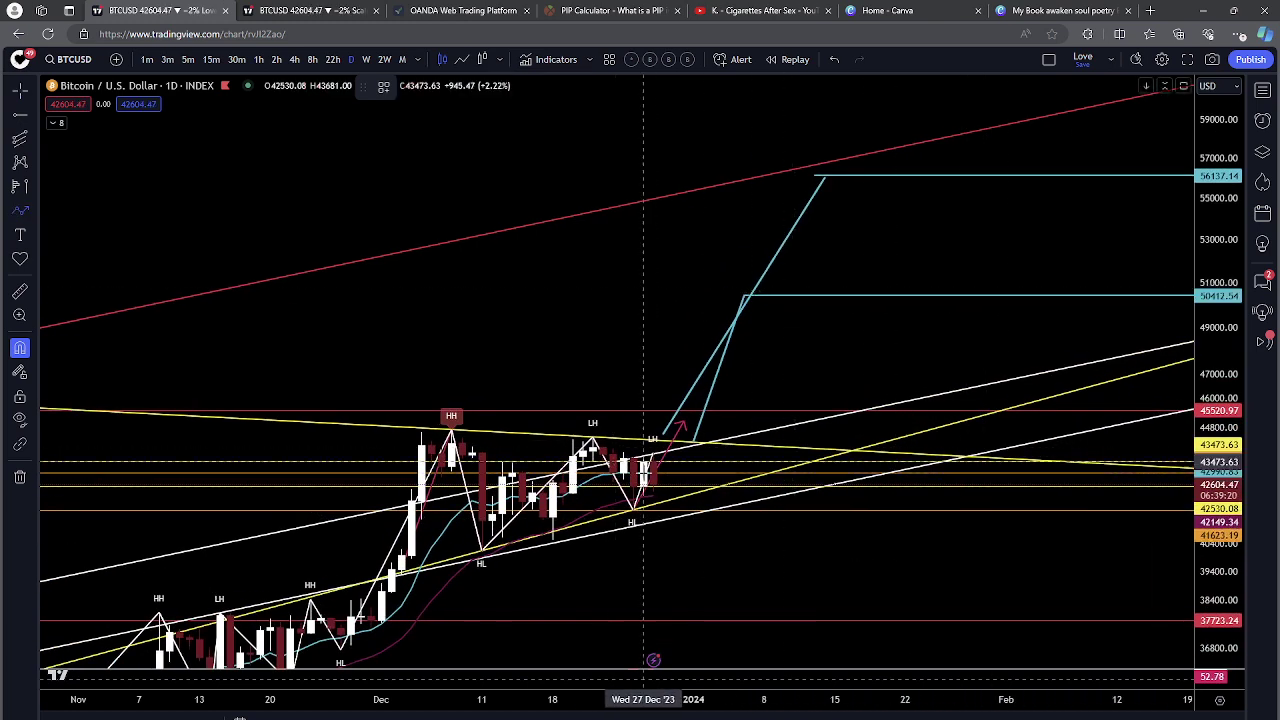
click(693, 338)
click(733, 413)
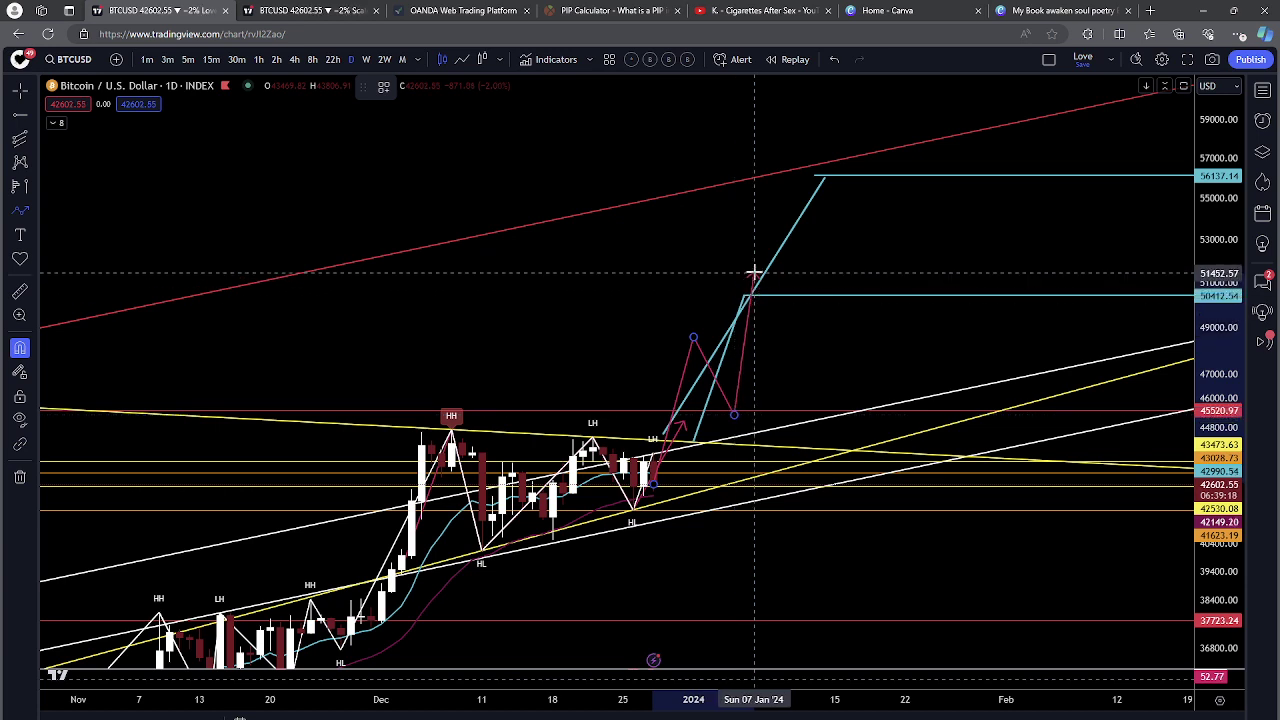
click(754, 271)
click(824, 351)
click(845, 180)
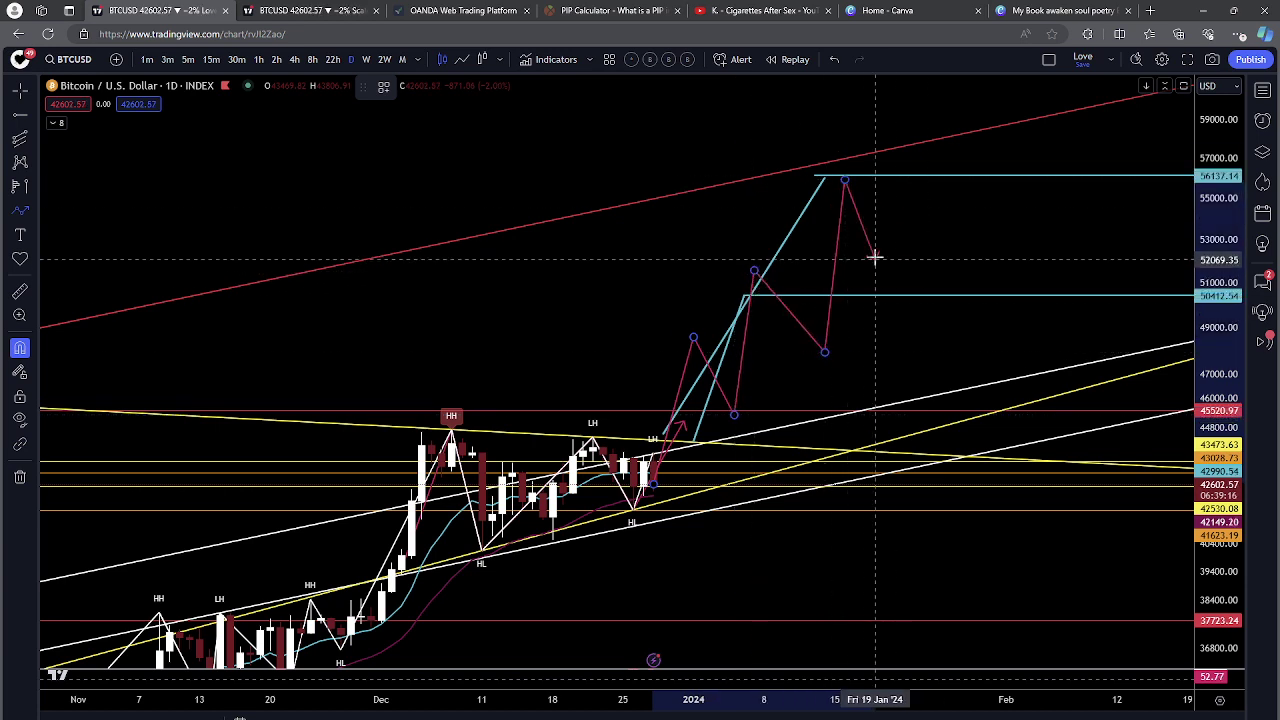
double_click(875, 253)
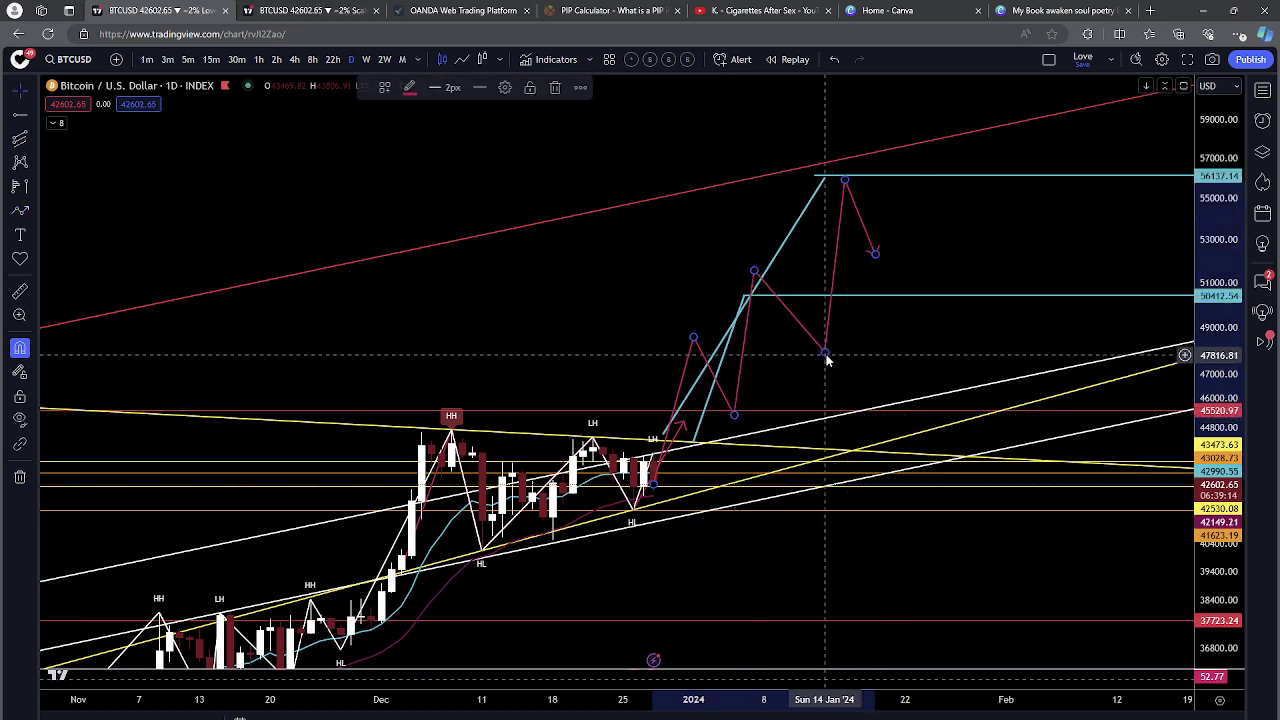
Step: Shift the arrow path's second low back to about 11 January and raise its first low to about 46100
drag(825, 352, 794, 351)
drag(736, 418, 724, 395)
click(719, 387)
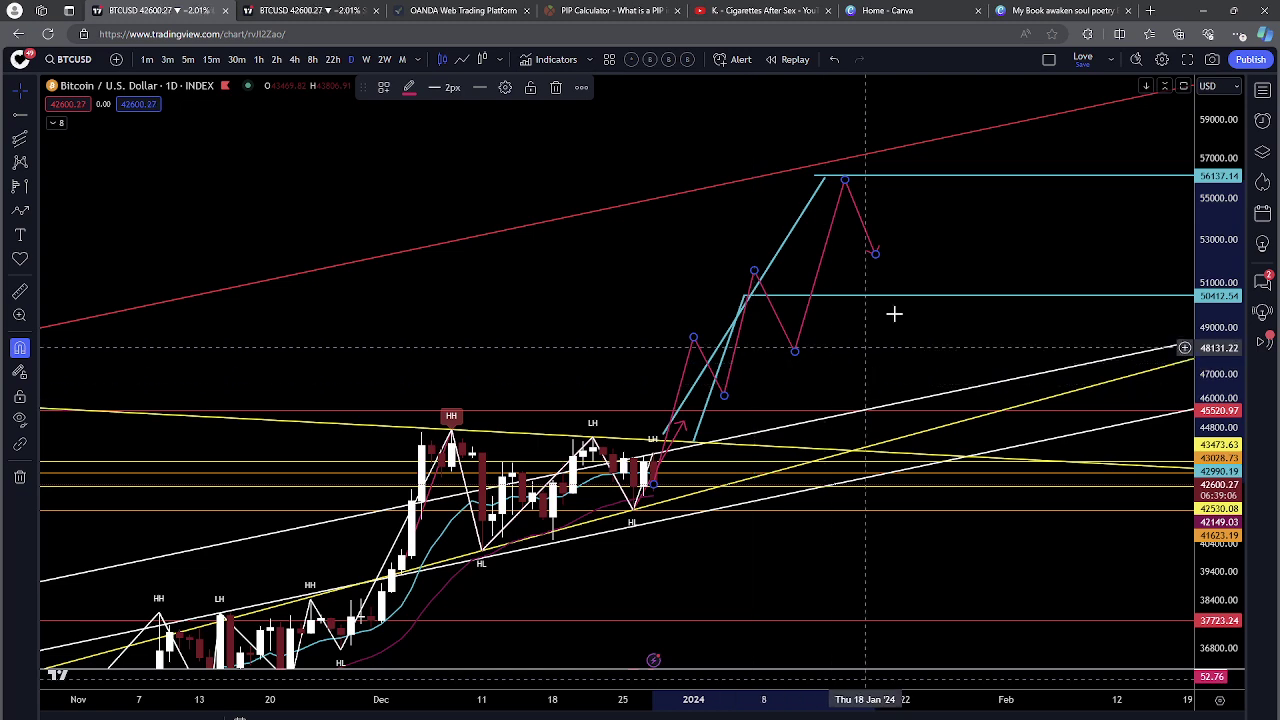
drag(934, 340, 903, 248)
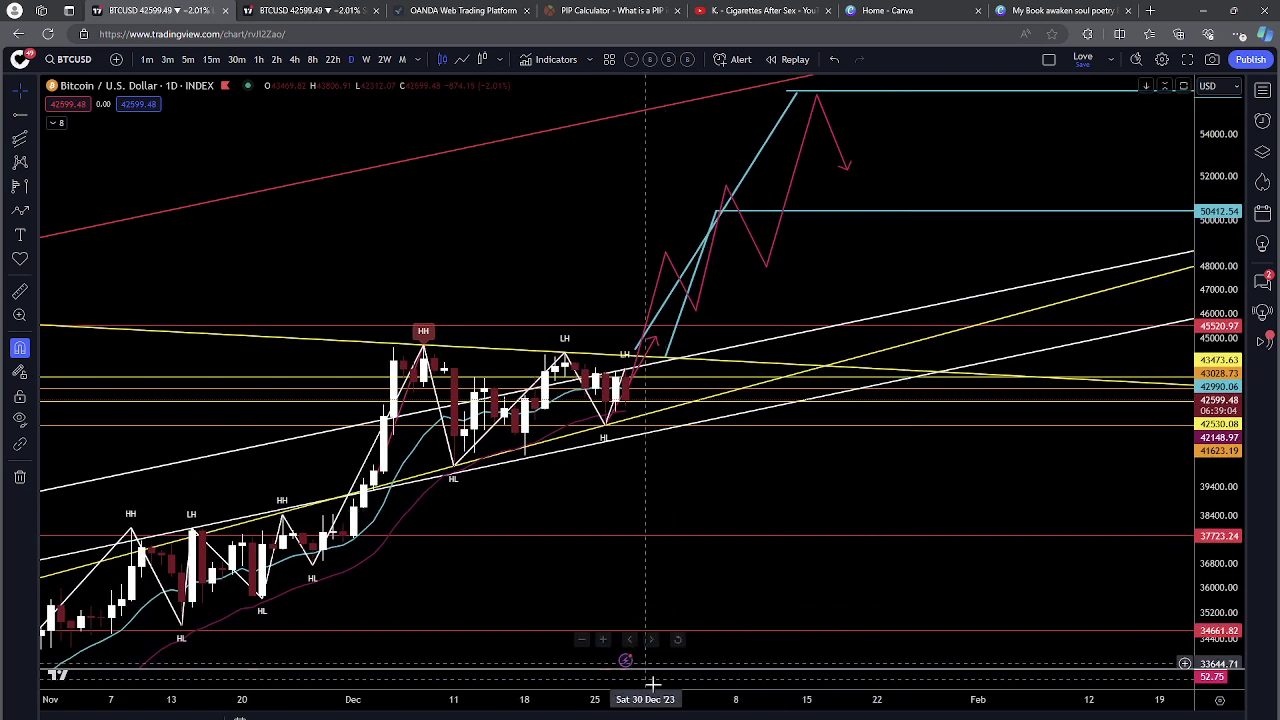
drag(632, 400, 767, 580)
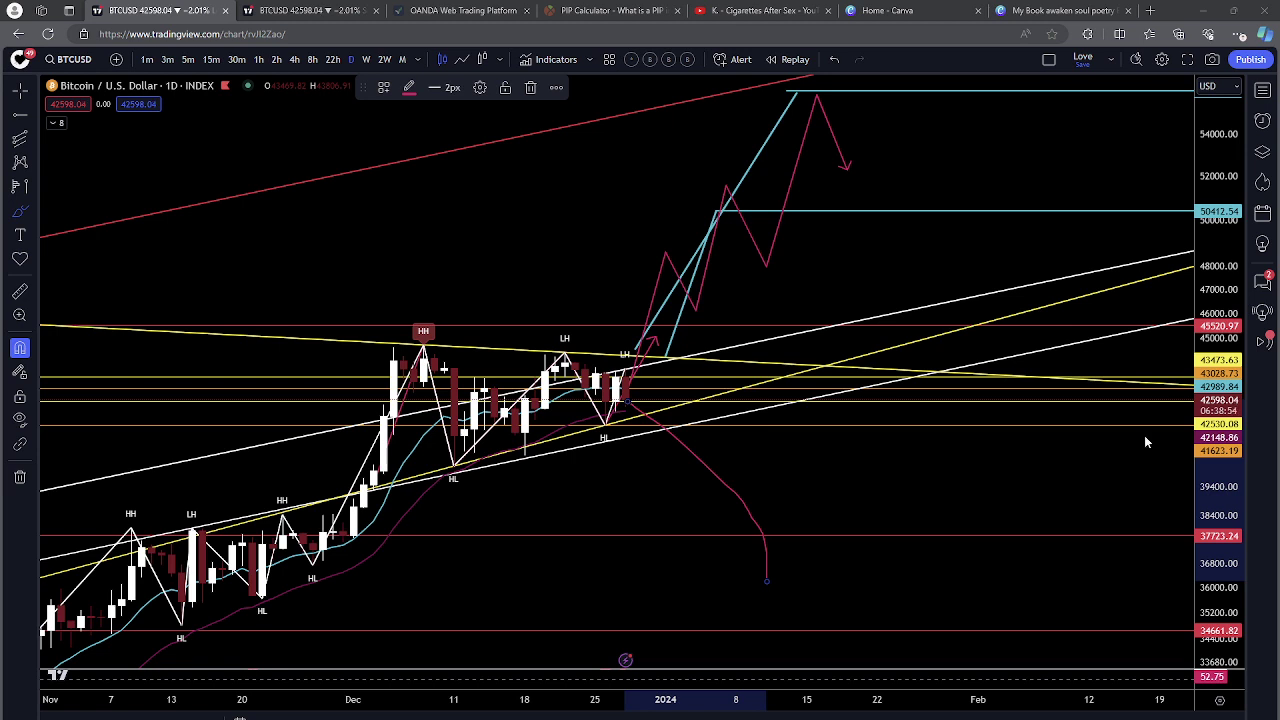
click(830, 60)
click(831, 61)
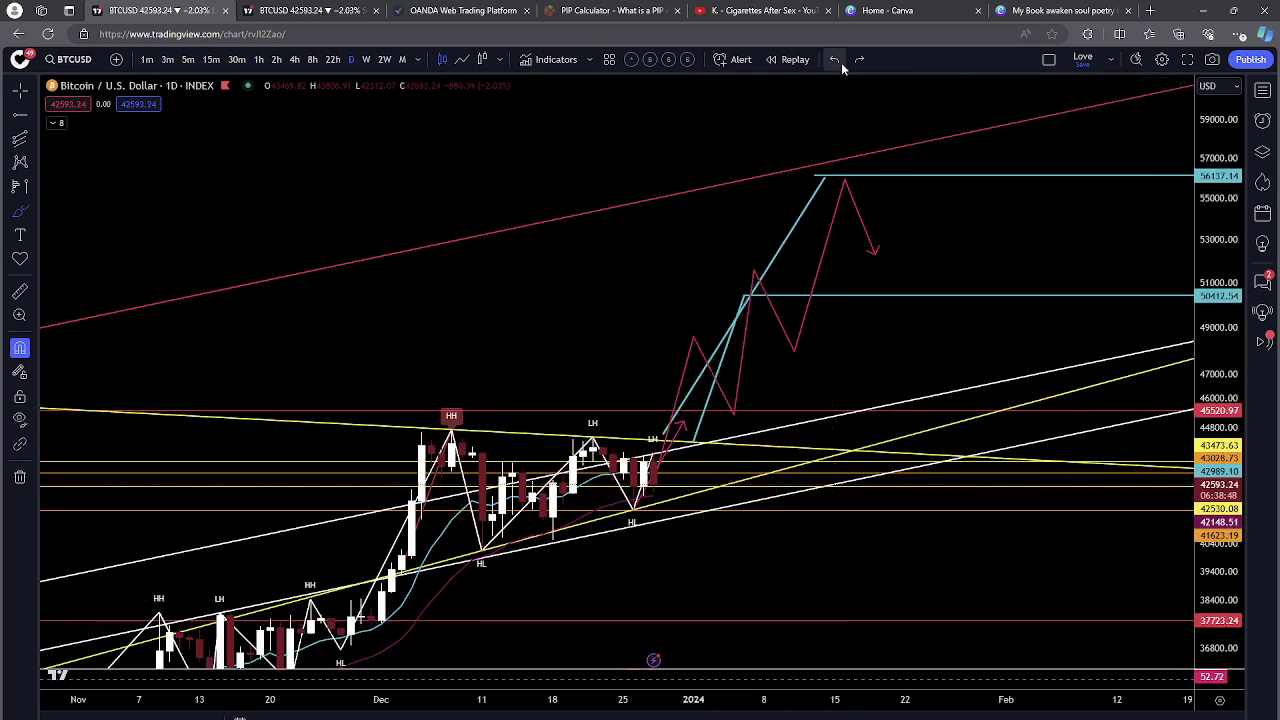
Step: Undo the drawing of the rising red zigzag arrow path along with its remaining adjustments
click(841, 62)
click(841, 63)
click(841, 64)
mouse_move(763, 358)
mouse_down()
mouse_move(857, 200)
mouse_move(895, 179)
mouse_up()
click(834, 60)
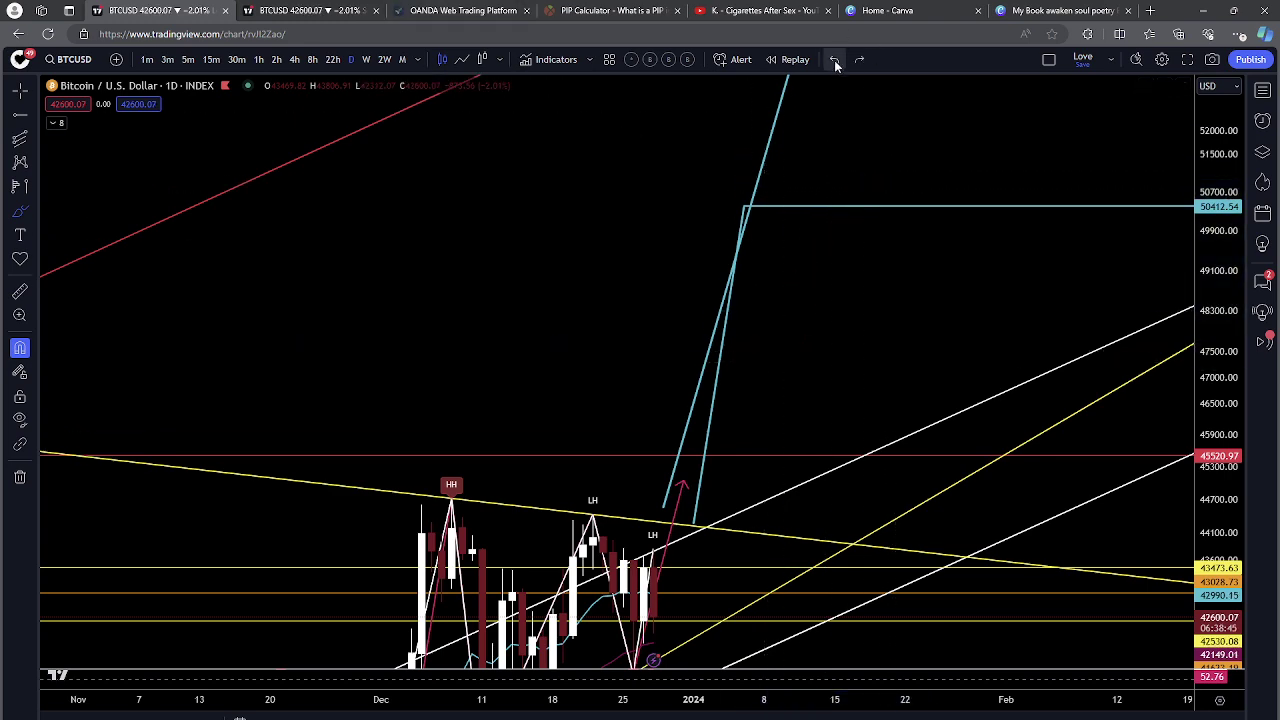
Step: Examine the daily chart around the latest candles, the converging trend lines and the blue breakout projections
click(20, 90)
drag(612, 446, 687, 164)
click(687, 164)
scroll(686, 164, up, 7)
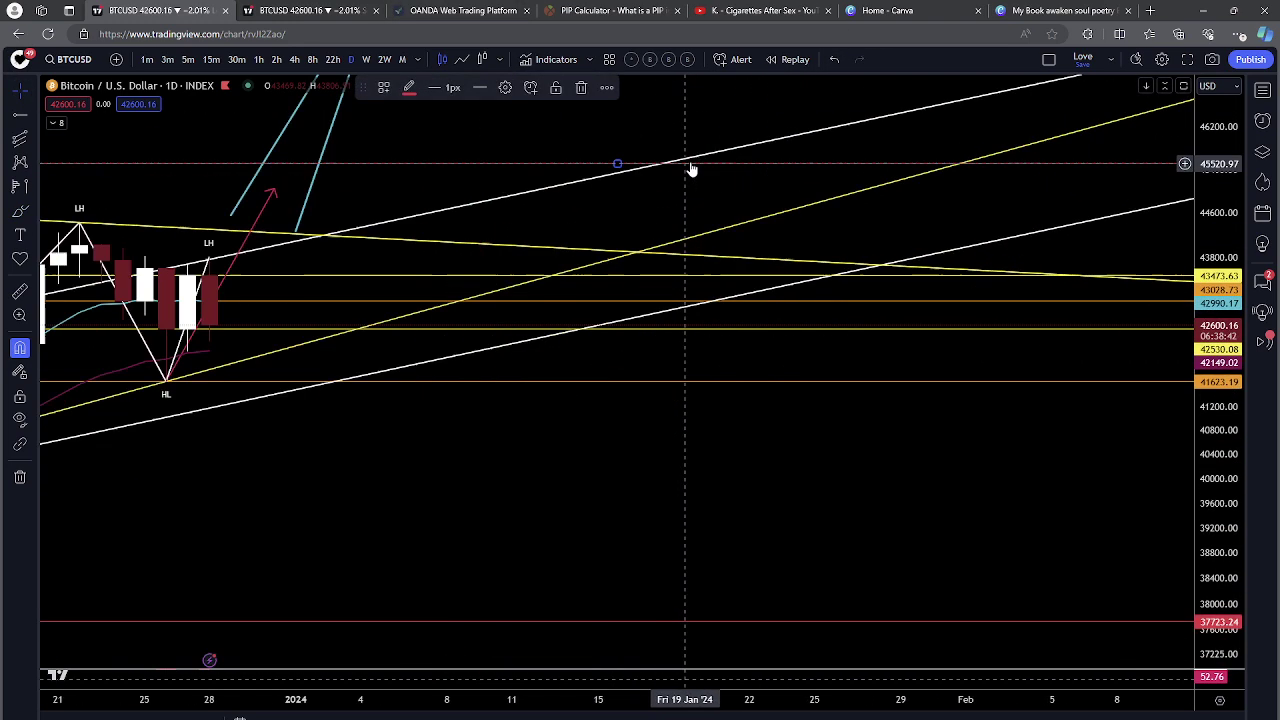
scroll(687, 164, up, 3)
drag(455, 485, 769, 532)
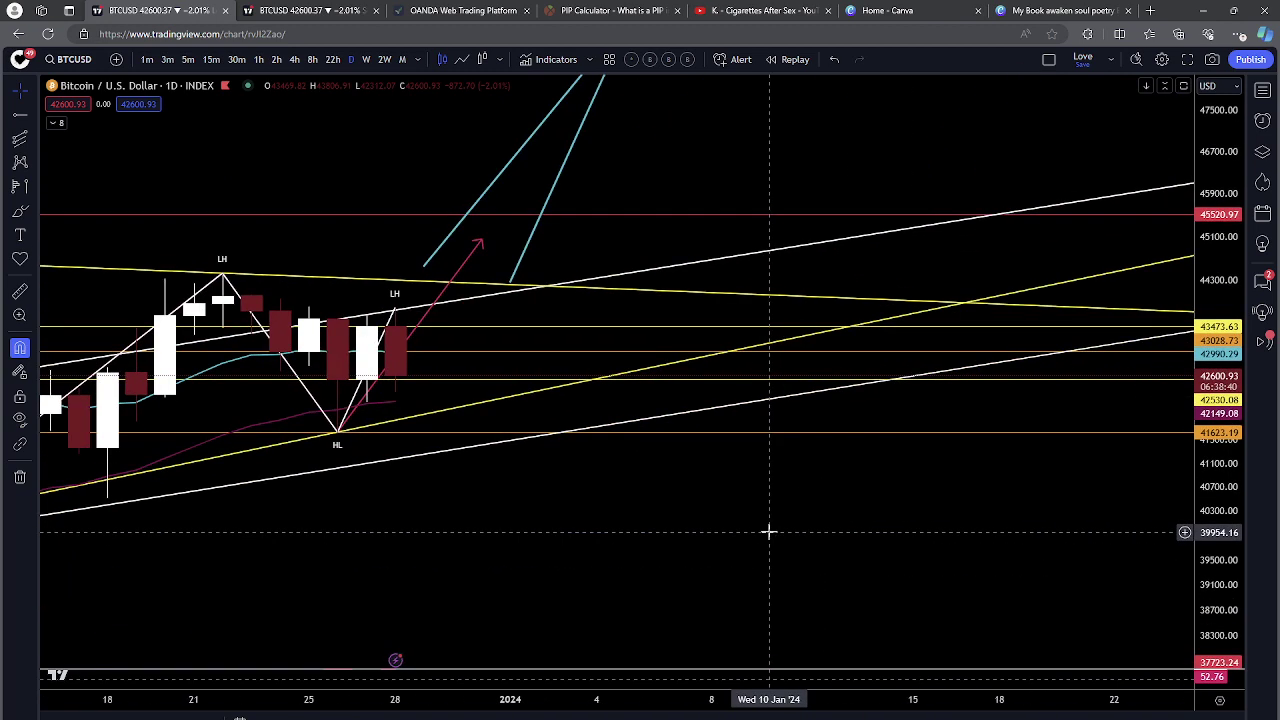
scroll(769, 532, down, 6)
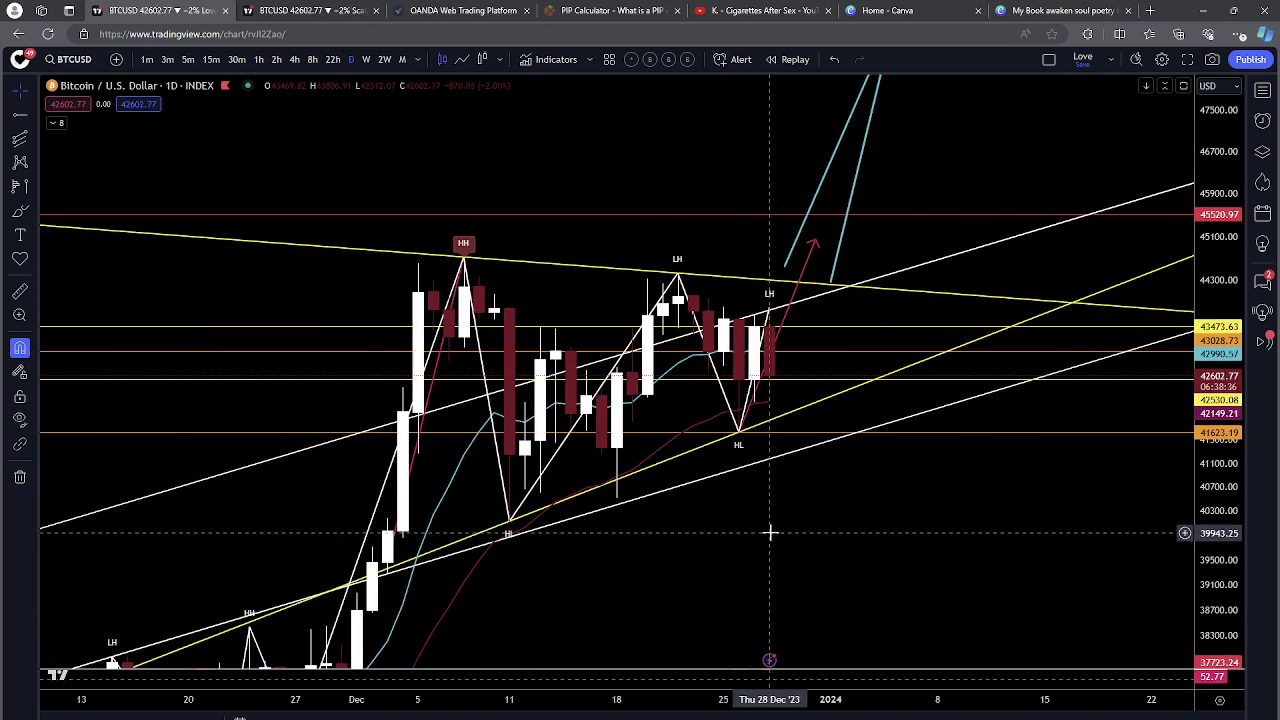
drag(939, 573, 761, 628)
drag(1011, 123, 956, 212)
drag(1218, 200, 1218, 496)
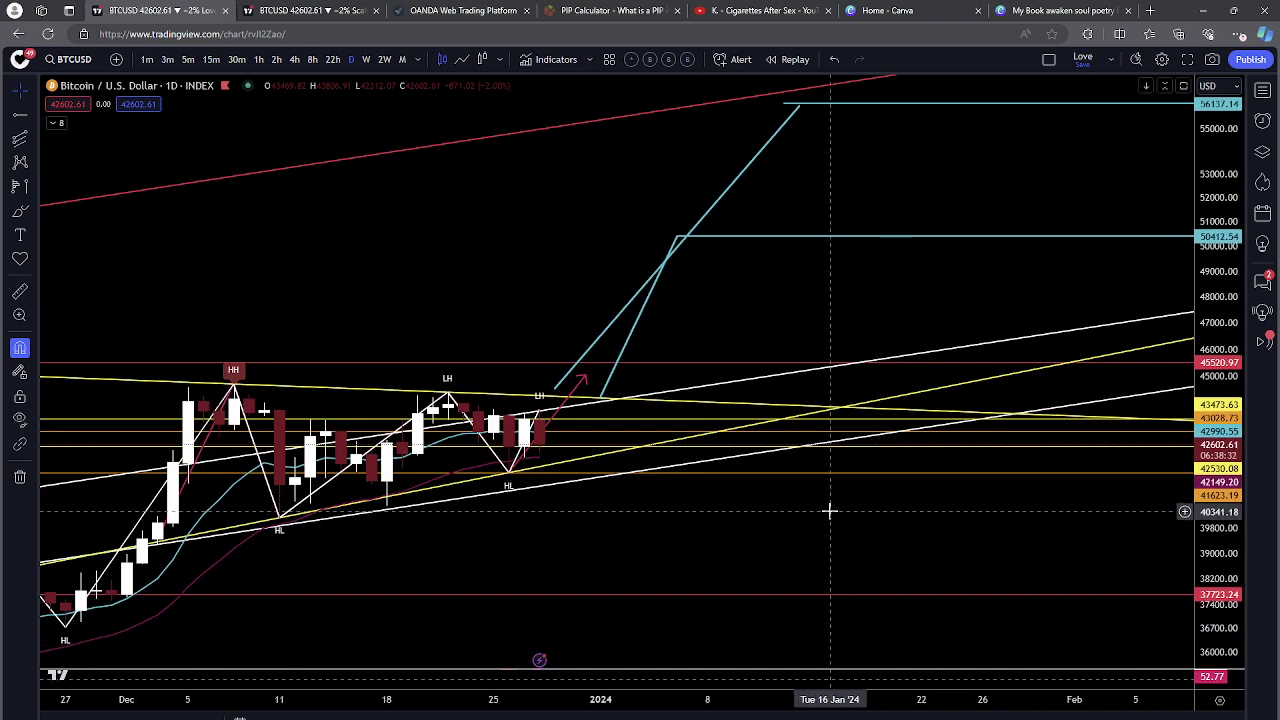
scroll(829, 511, down, 5)
scroll(829, 509, up, 4)
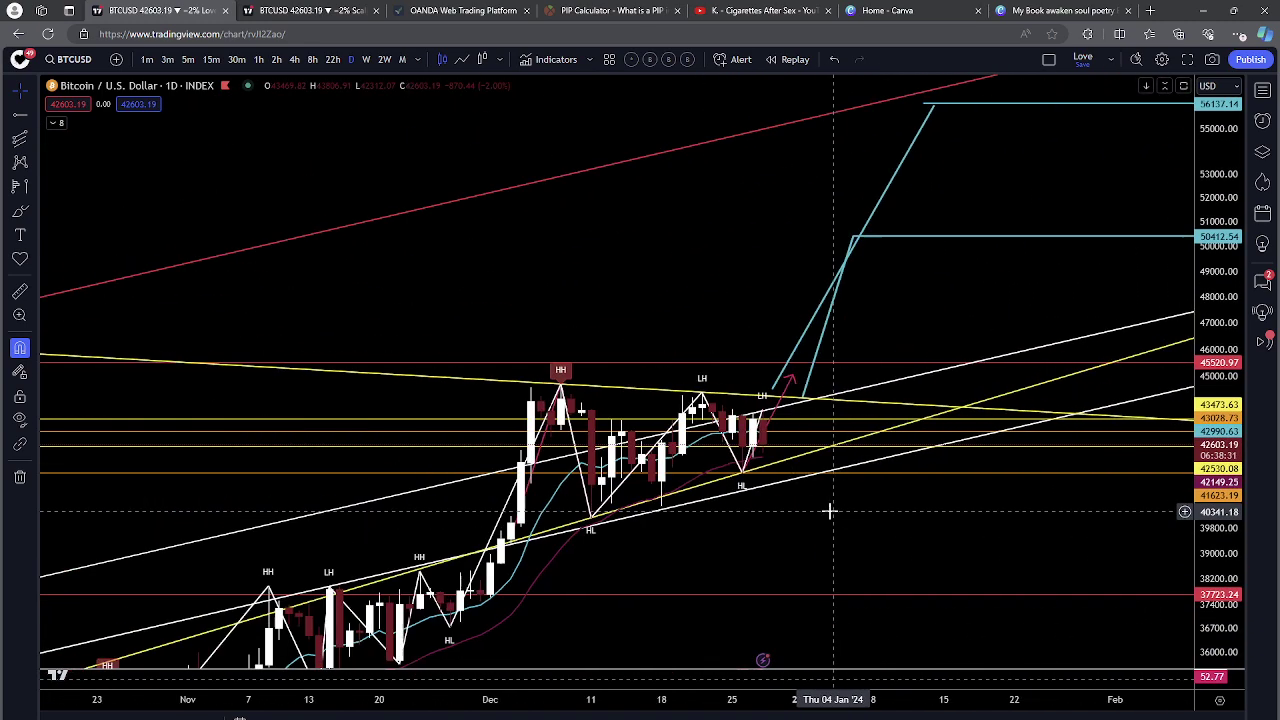
Step: Switch the chart to the 4h timeframe and delete the remaining red zigzag arrow that rises from the 26 December low
click(292, 60)
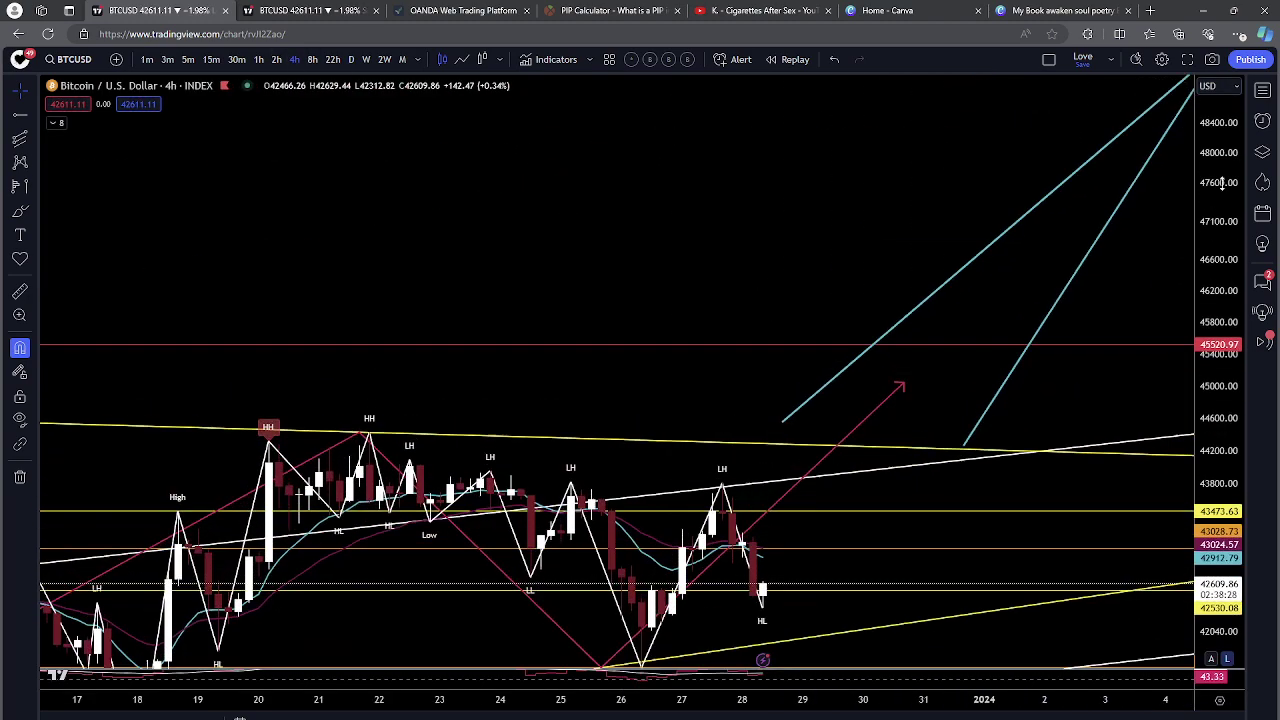
drag(432, 270, 438, 69)
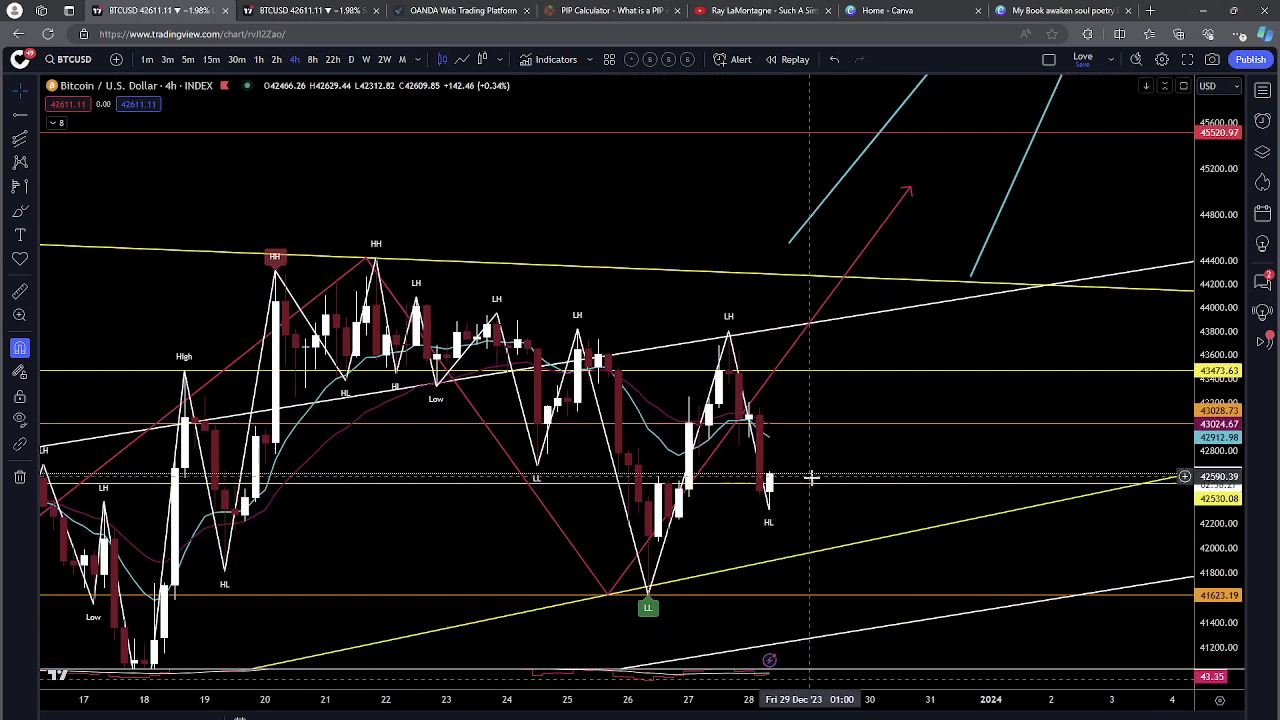
click(709, 457)
click(556, 87)
drag(434, 606, 651, 309)
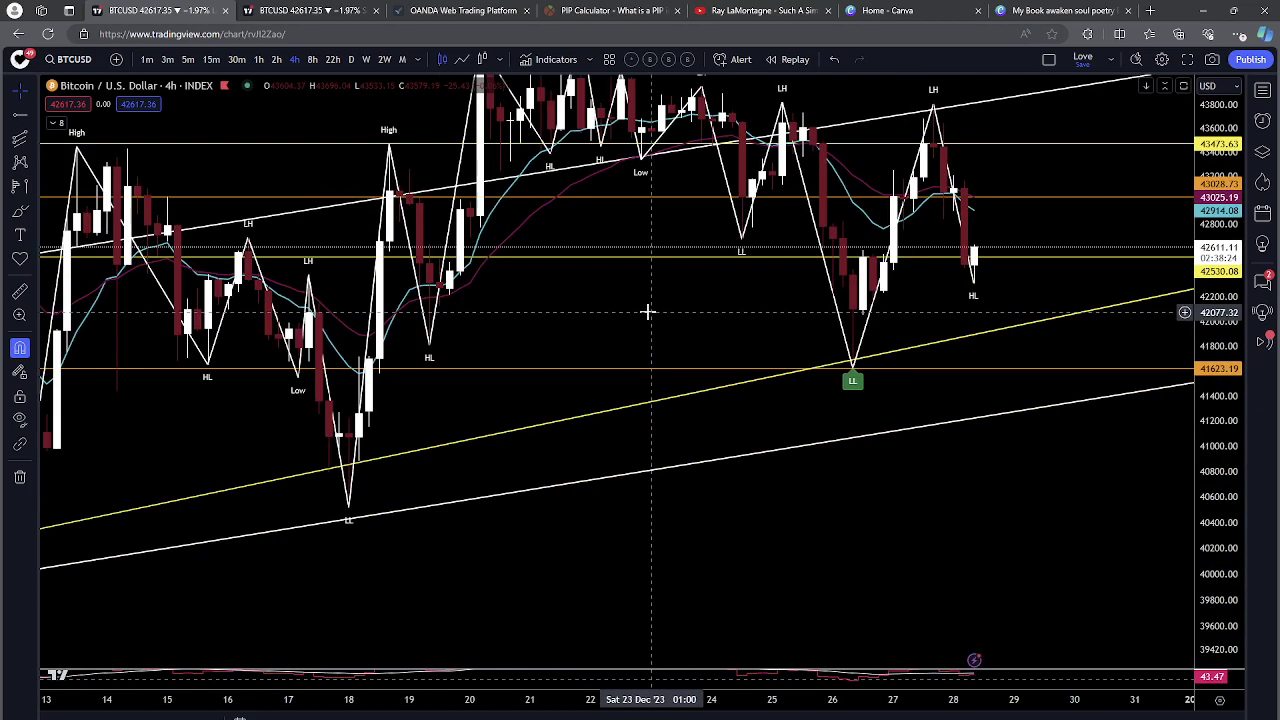
scroll(1037, 503, down, 3)
scroll(1037, 503, down, 5)
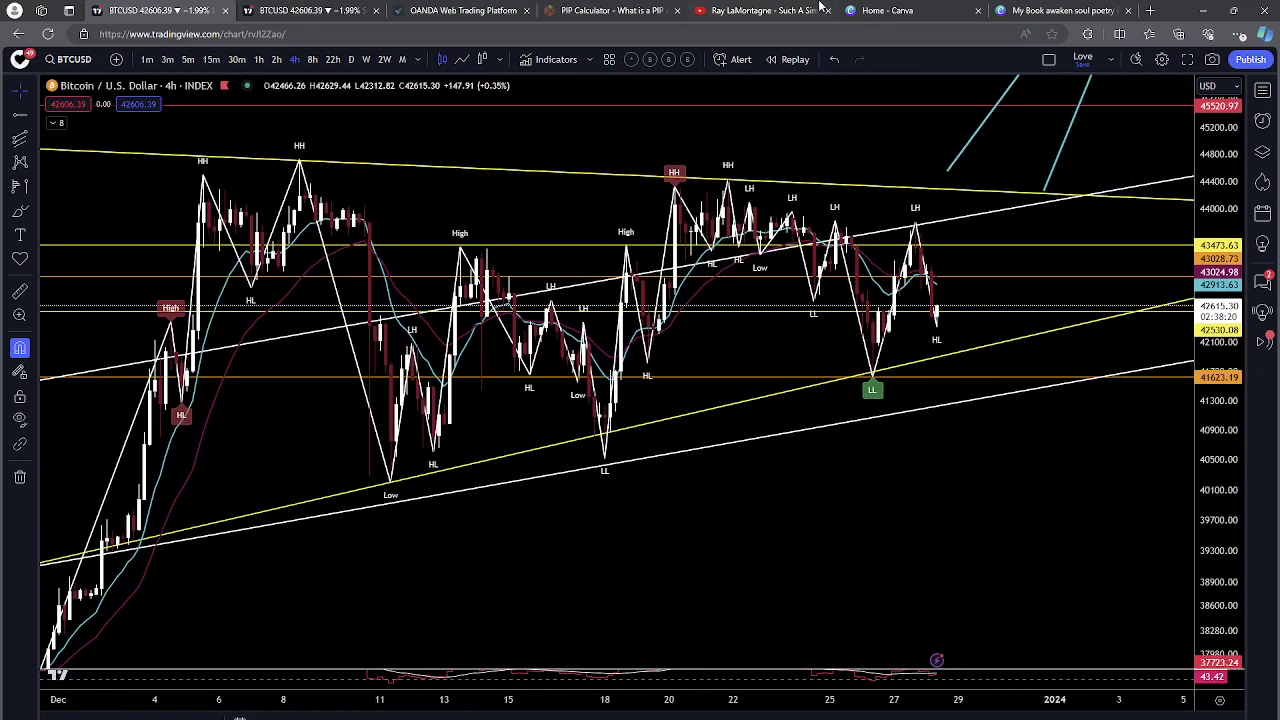
Step: Look through the account's own profile posts on twitter.com in a new tab, and return to the BTCUSD chart
click(1153, 10)
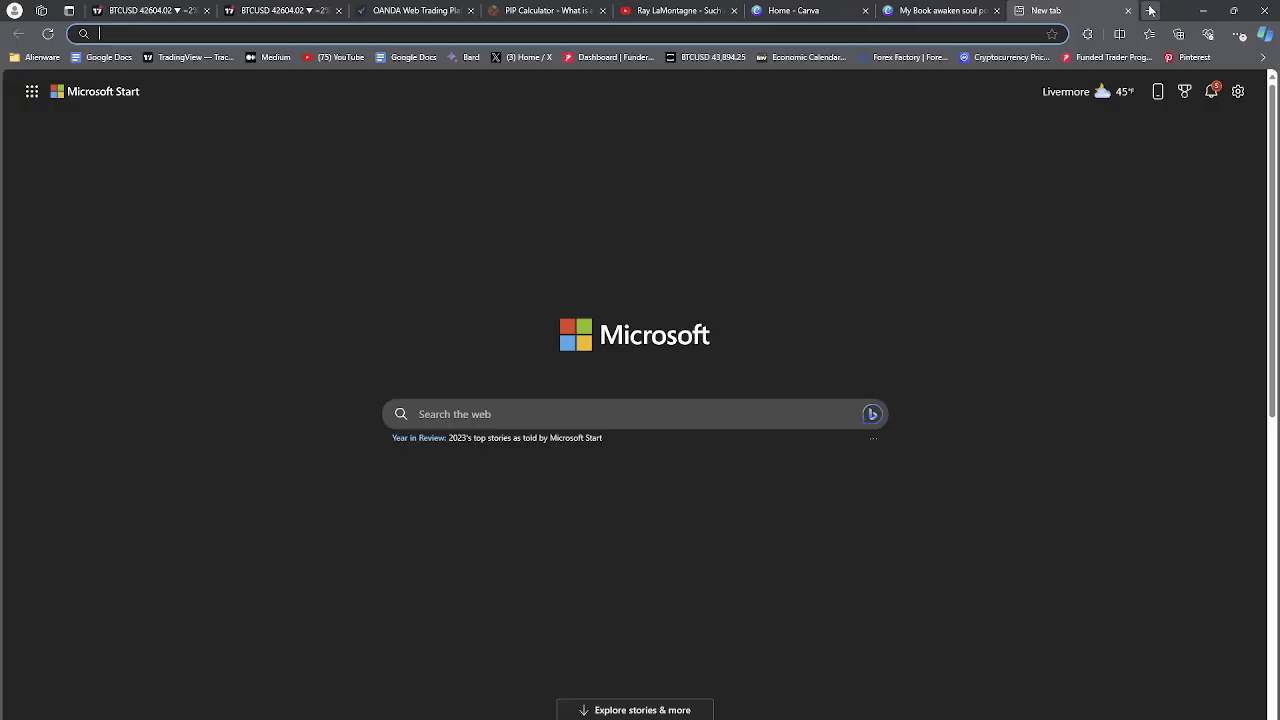
text(twitter.com/home)
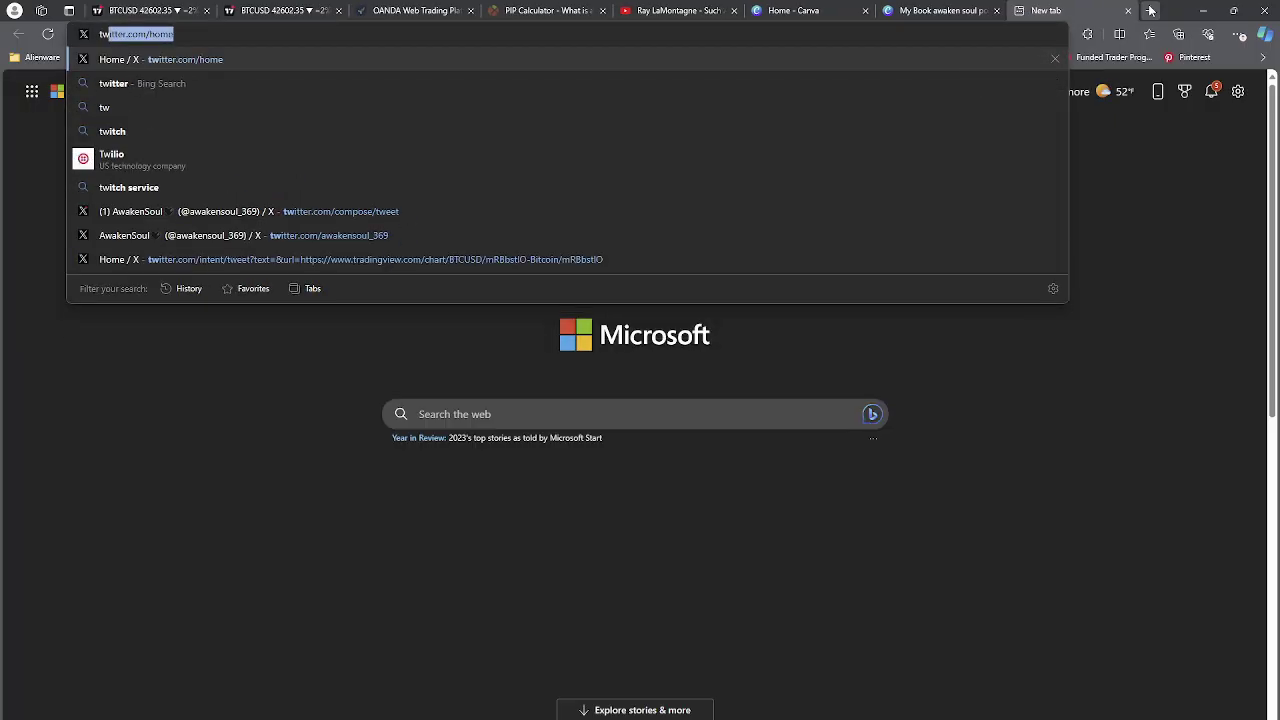
key(Return)
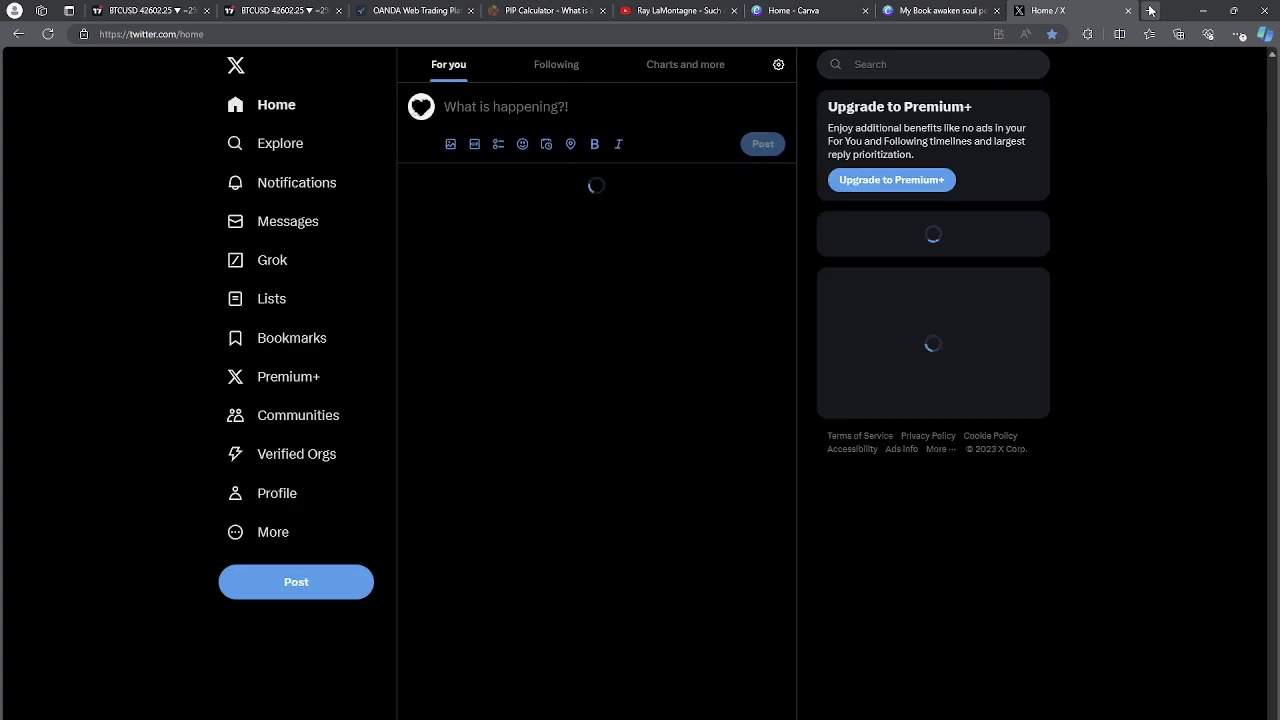
click(278, 492)
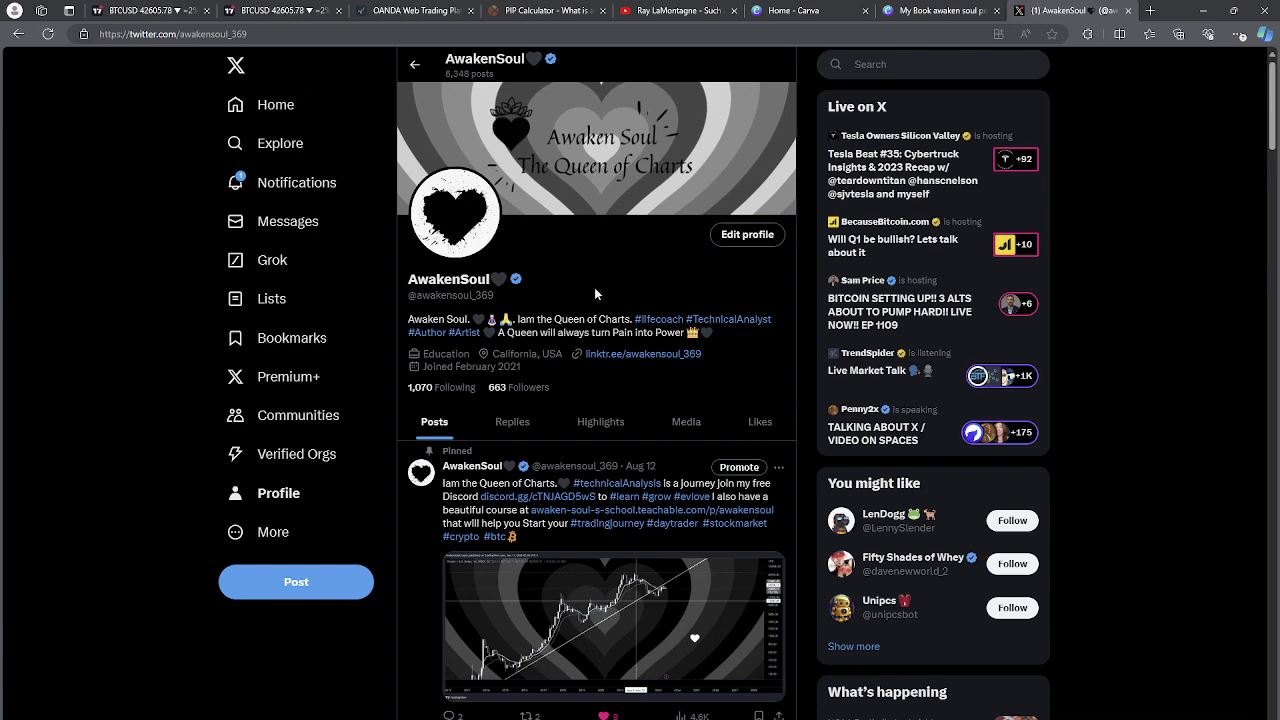
scroll(601, 318, down, 15)
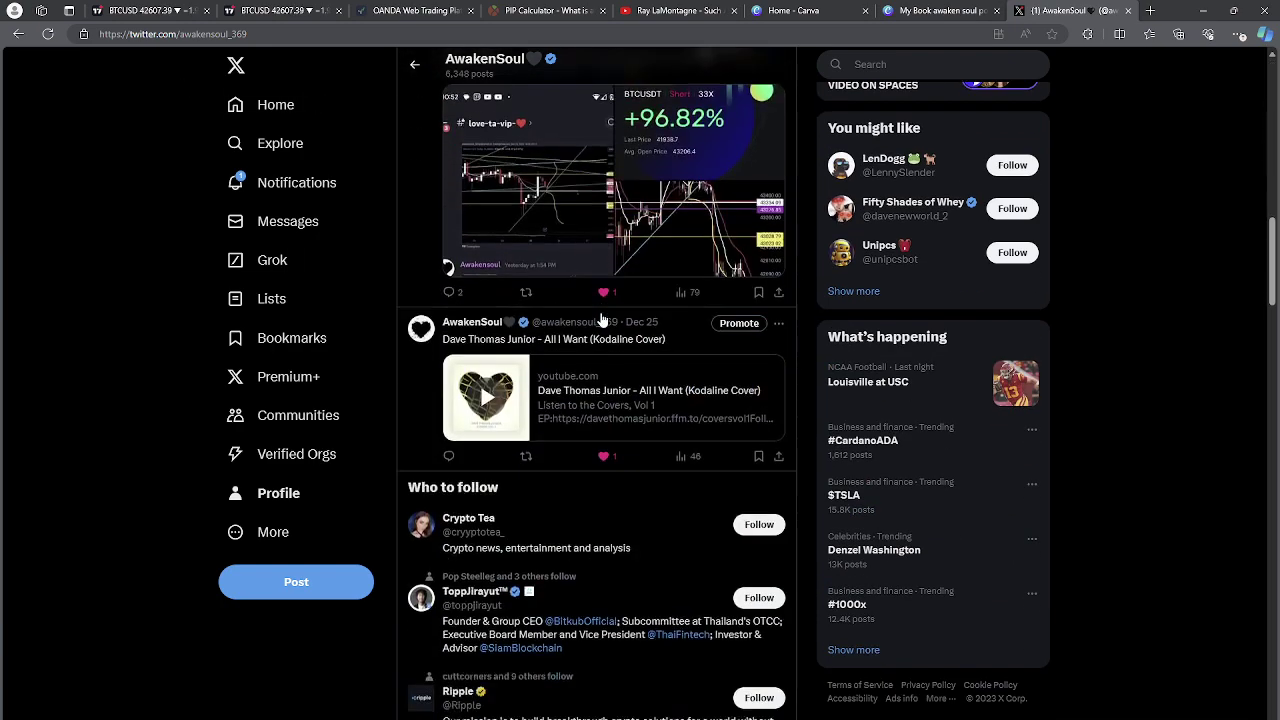
scroll(601, 318, up, 15)
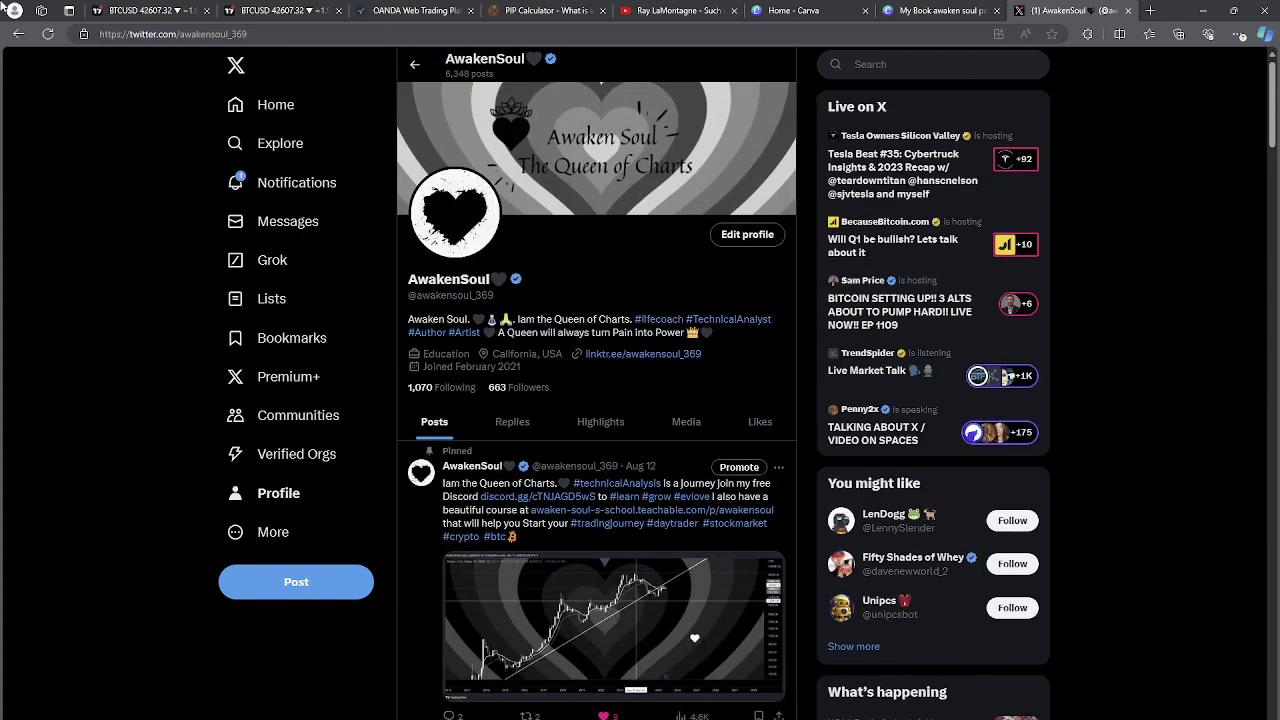
click(176, 7)
Step: Enlarge the indicator pane below the 4h price chart
drag(1017, 503, 941, 543)
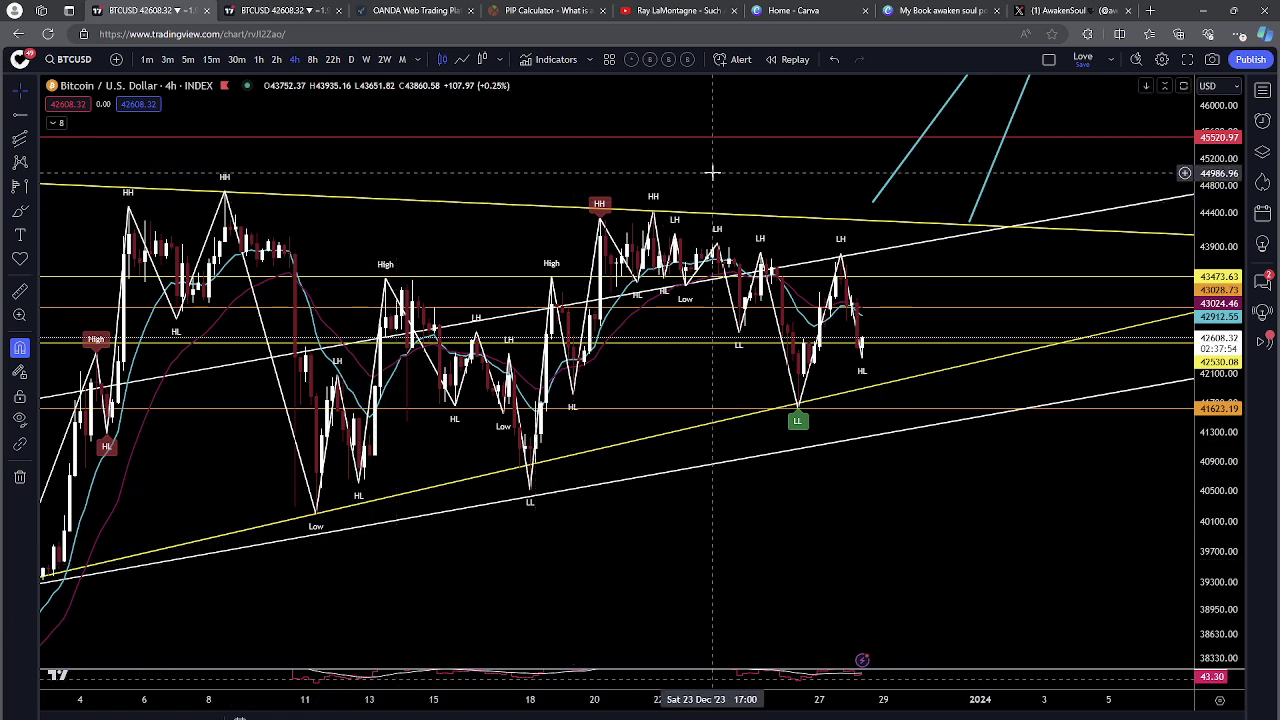
drag(1031, 503, 1185, 530)
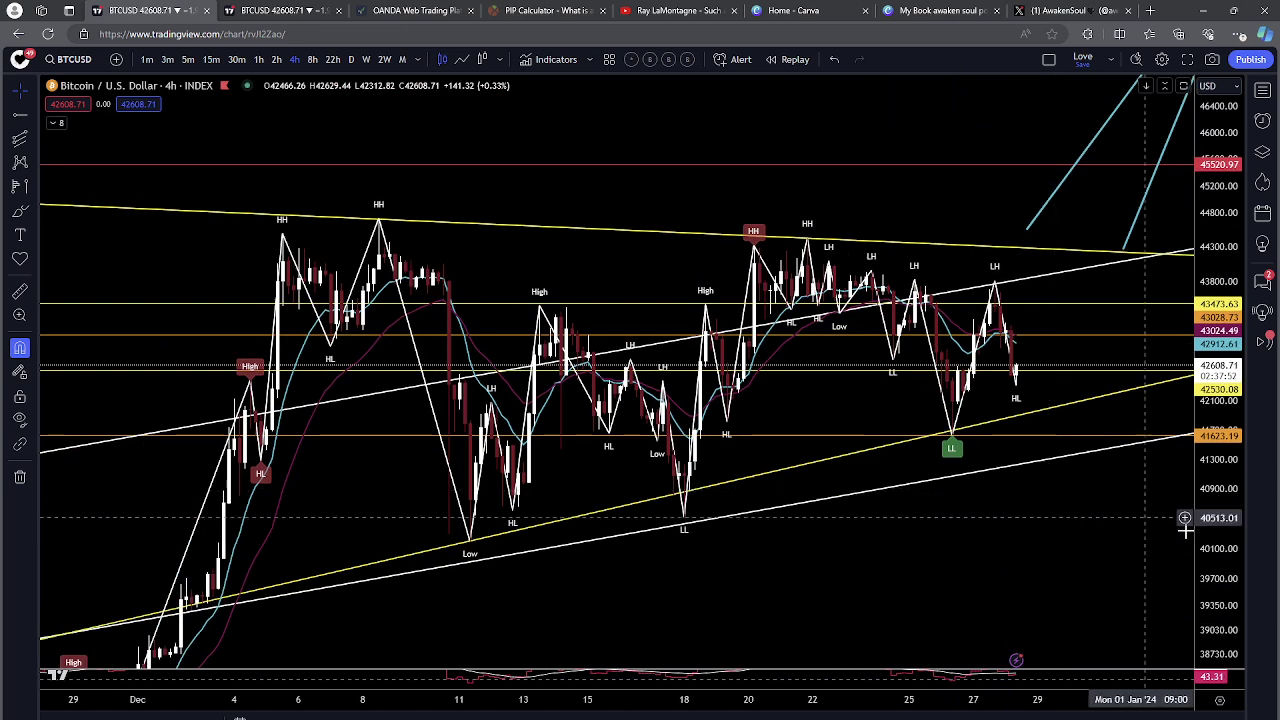
scroll(1036, 409, up, 5)
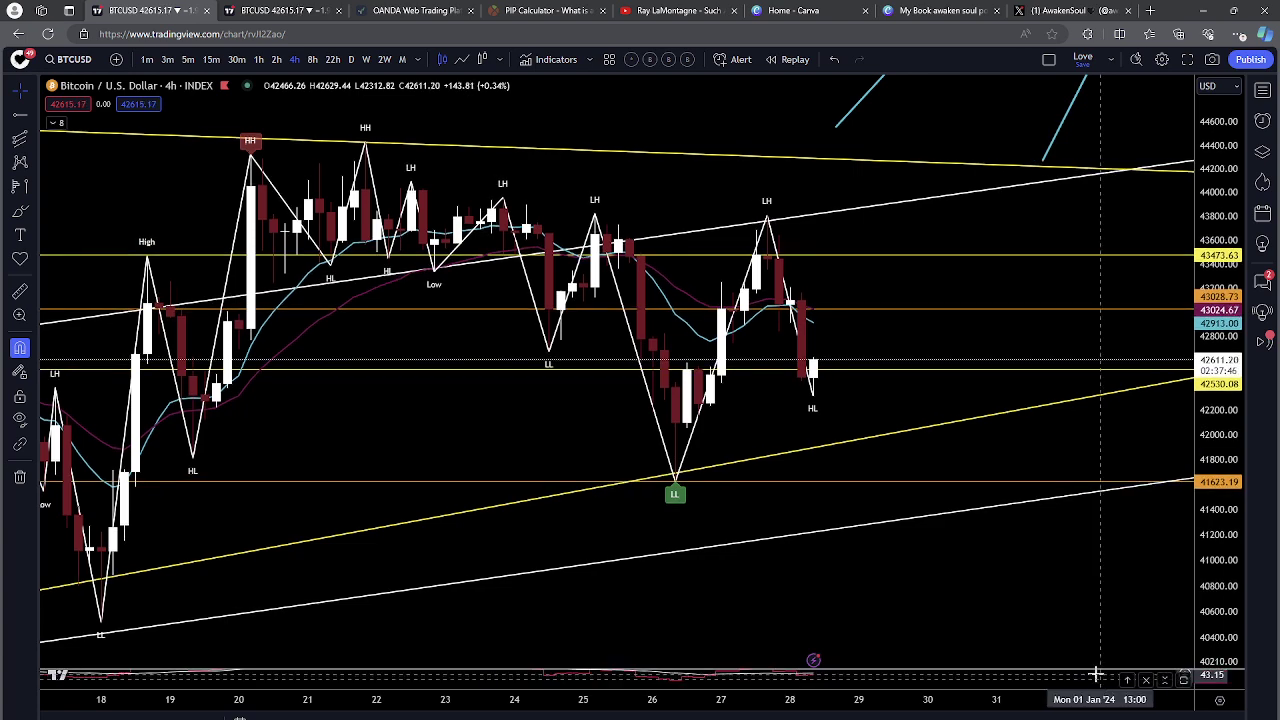
drag(1096, 676, 1069, 591)
scroll(884, 309, up, 2)
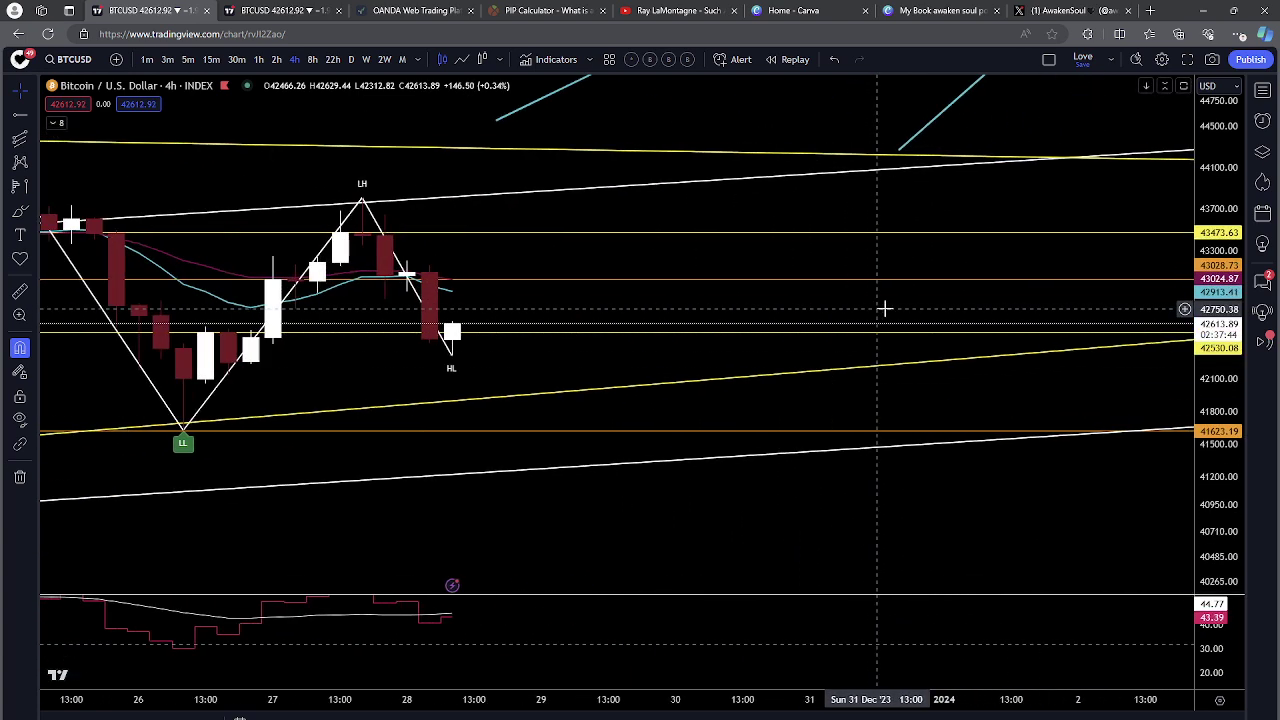
scroll(884, 309, down, 3)
Step: Draw a rectangle from 25 December 17:00 at 43466.05 to 29 December 01:00 at 41620.62, and shrink the indicator pane
key(alt+shift+r)
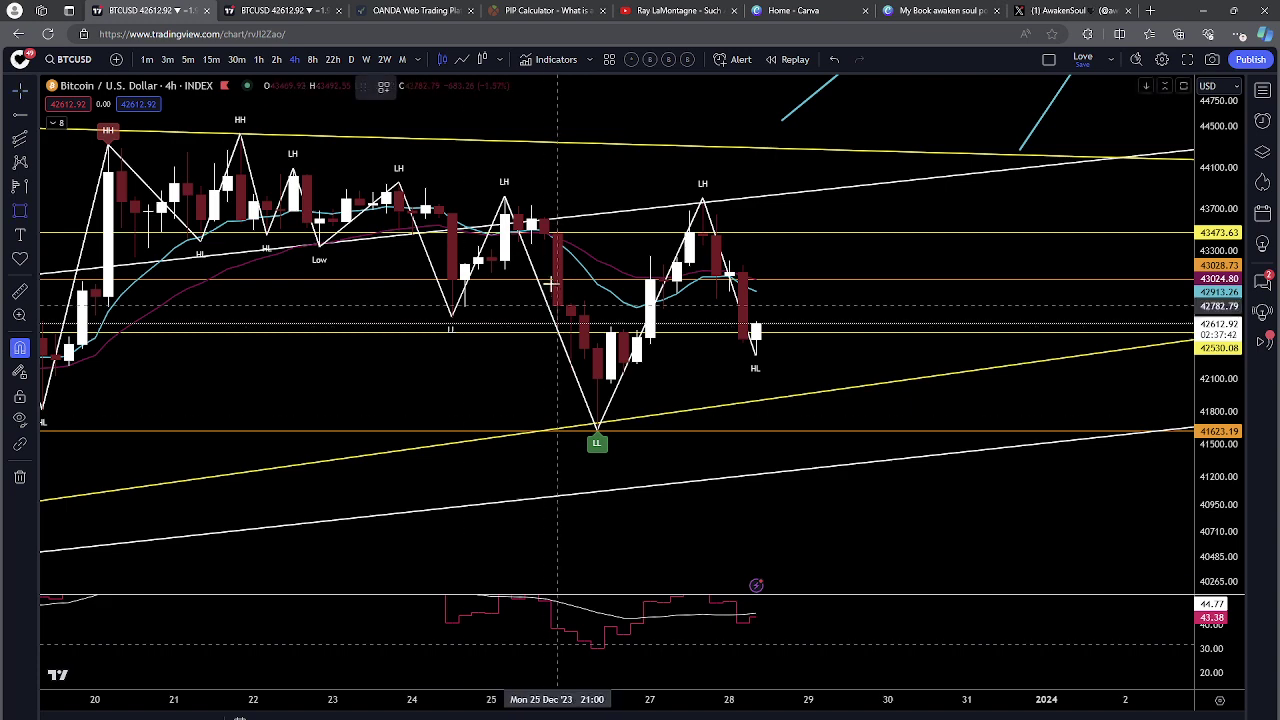
click(544, 234)
click(809, 431)
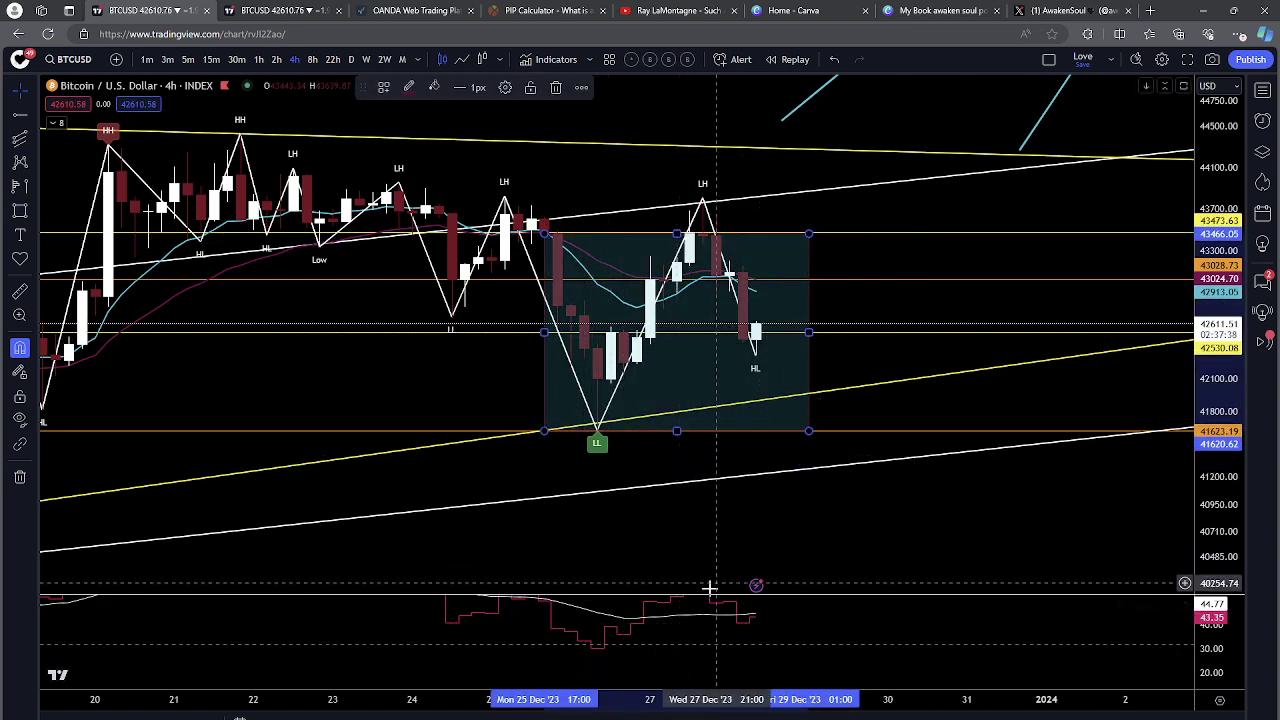
drag(709, 594, 709, 668)
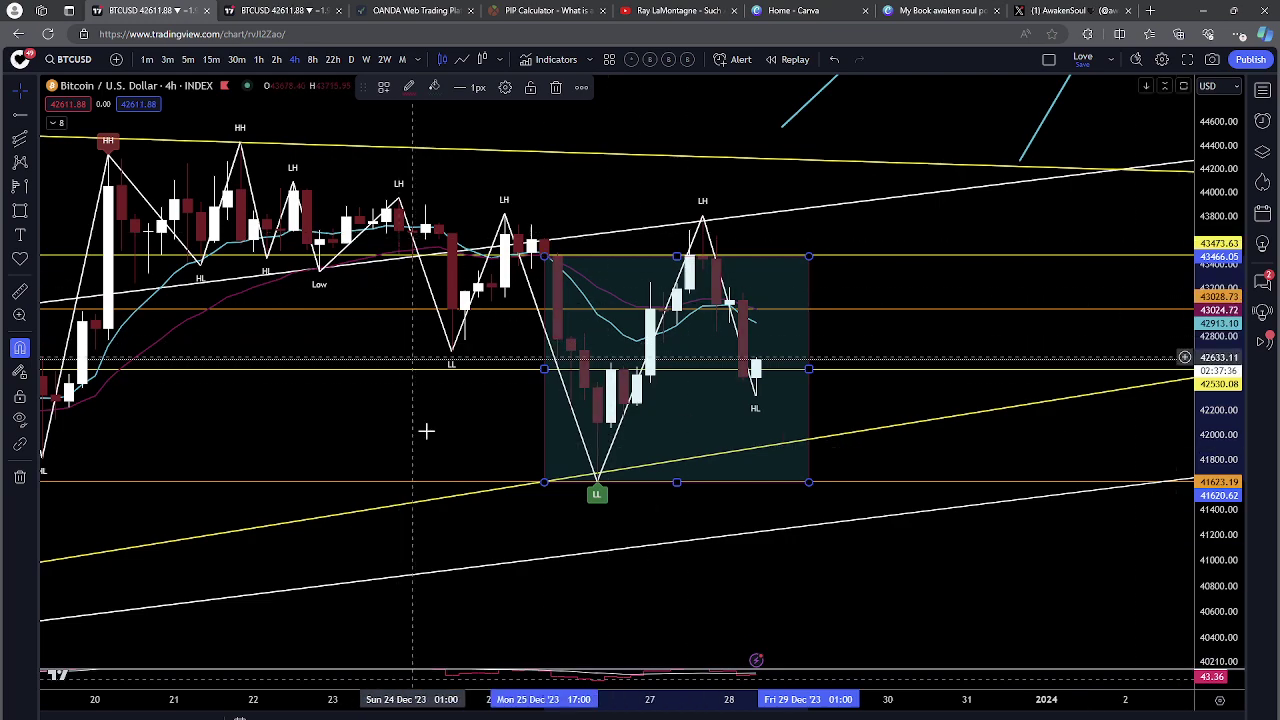
Step: Draw a falling trend line from the 25 December LH at 43821.05 to 43066.17 on 31 December, and colour it green
scroll(931, 377, down, 8)
scroll(931, 377, up, 10)
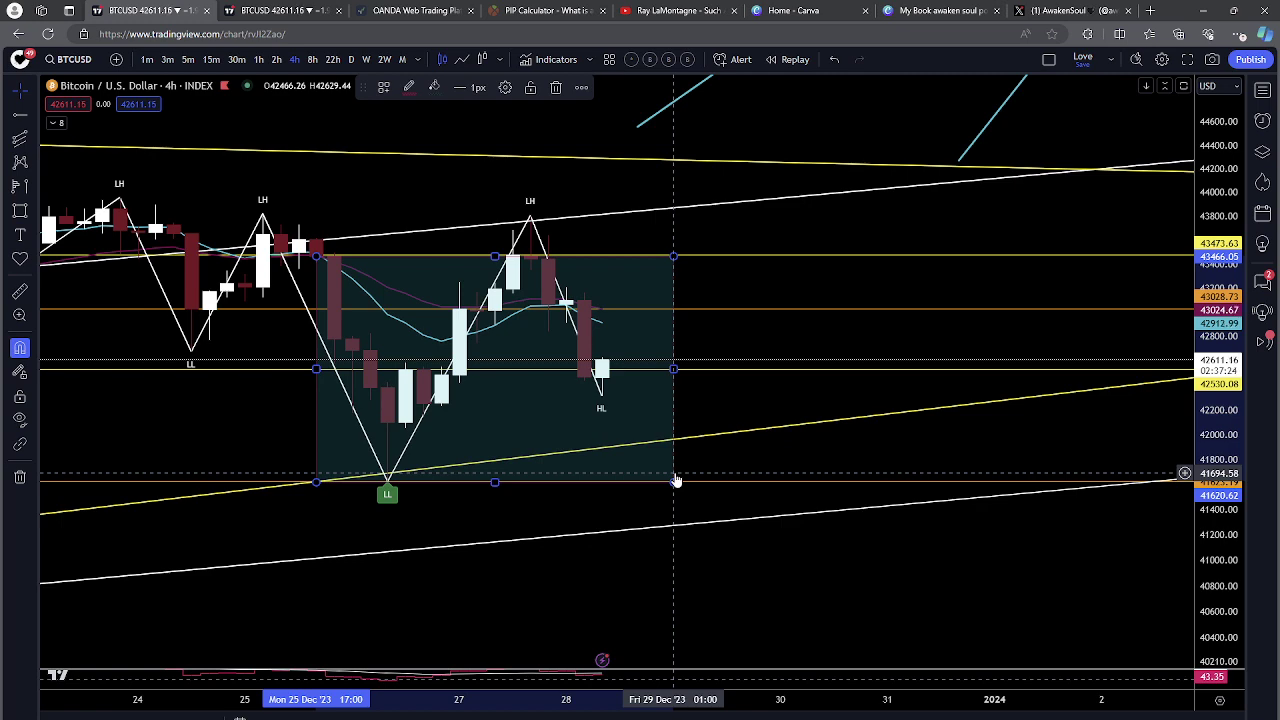
scroll(676, 481, down, 3)
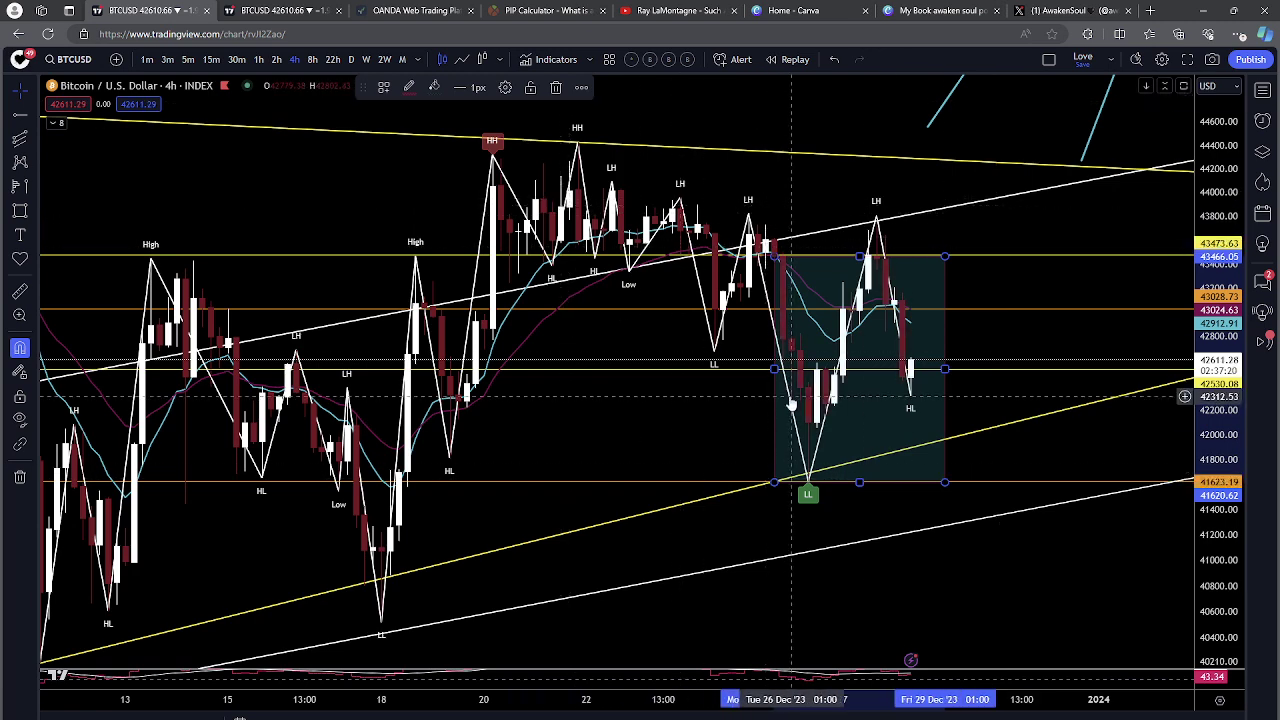
scroll(790, 400, up, 3)
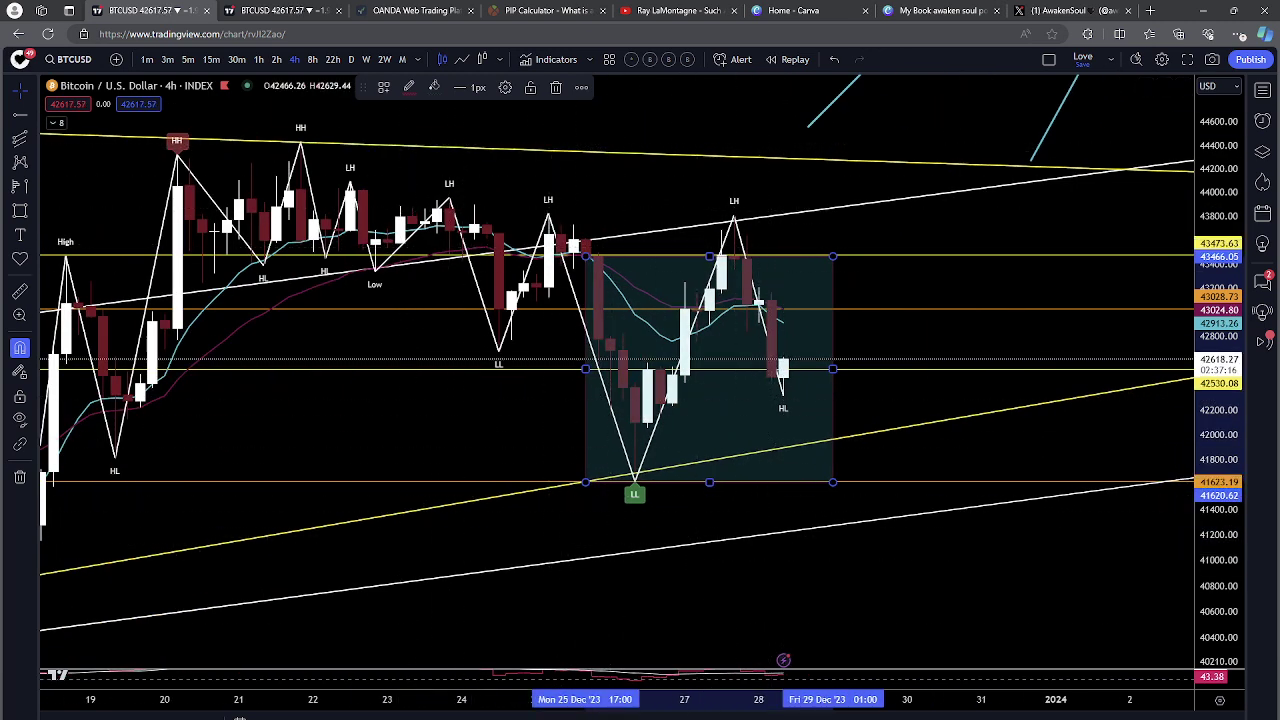
click(20, 114)
click(548, 213)
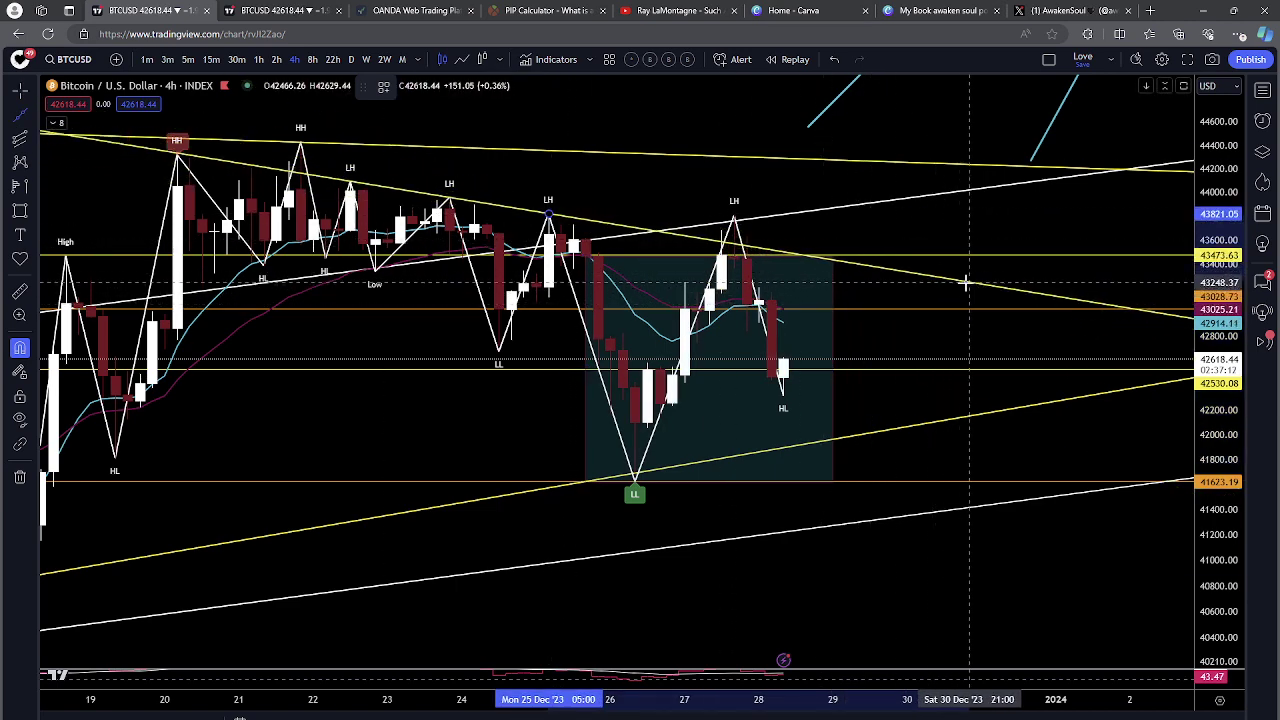
click(1007, 304)
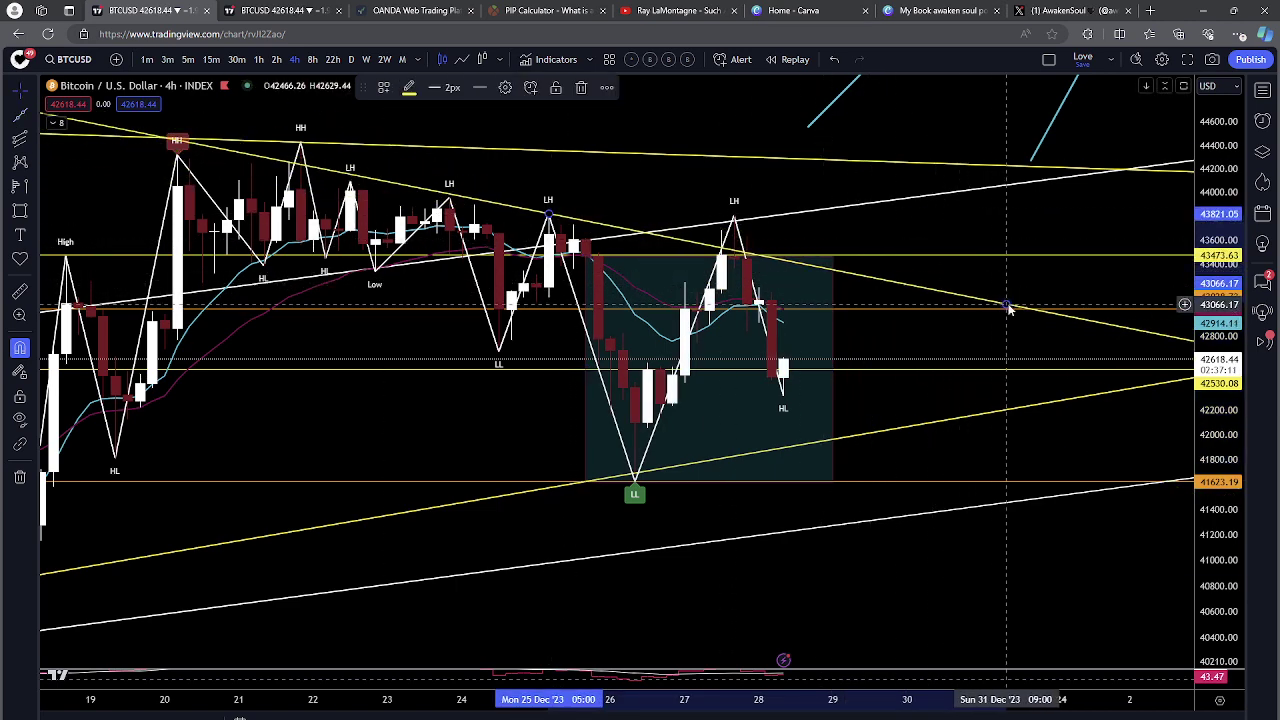
click(409, 88)
click(456, 150)
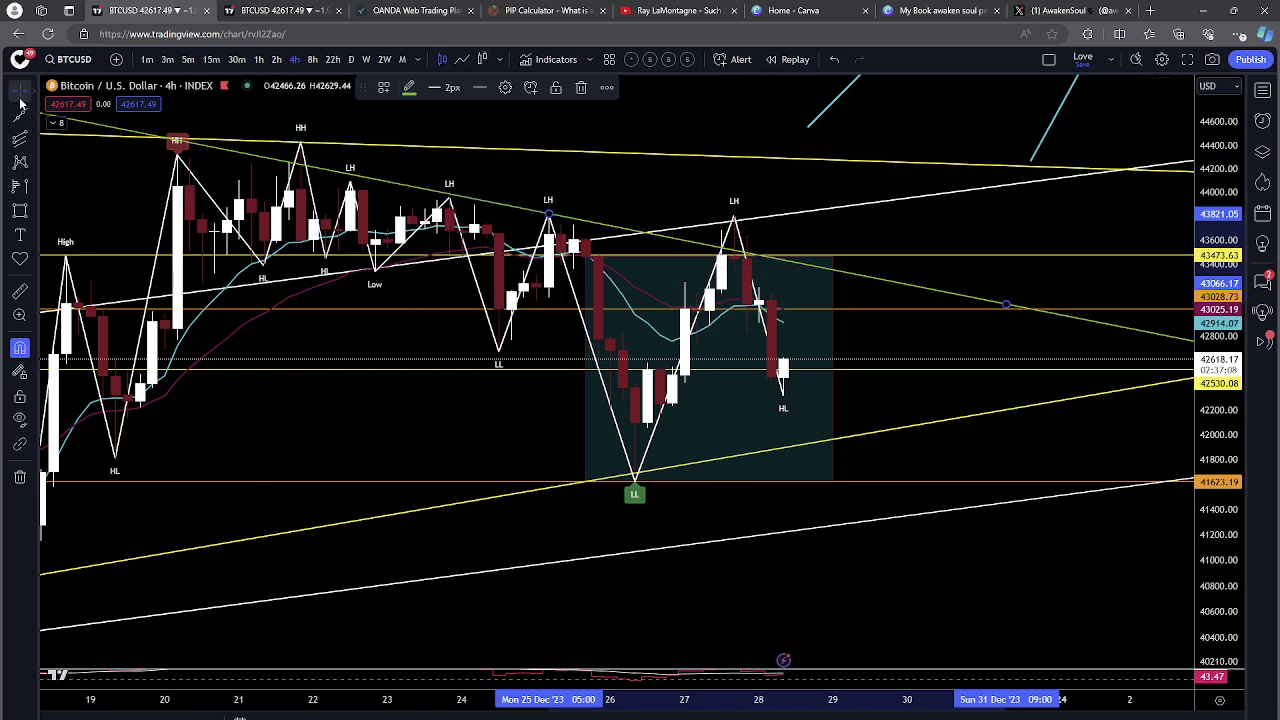
click(160, 412)
click(103, 468)
click(808, 263)
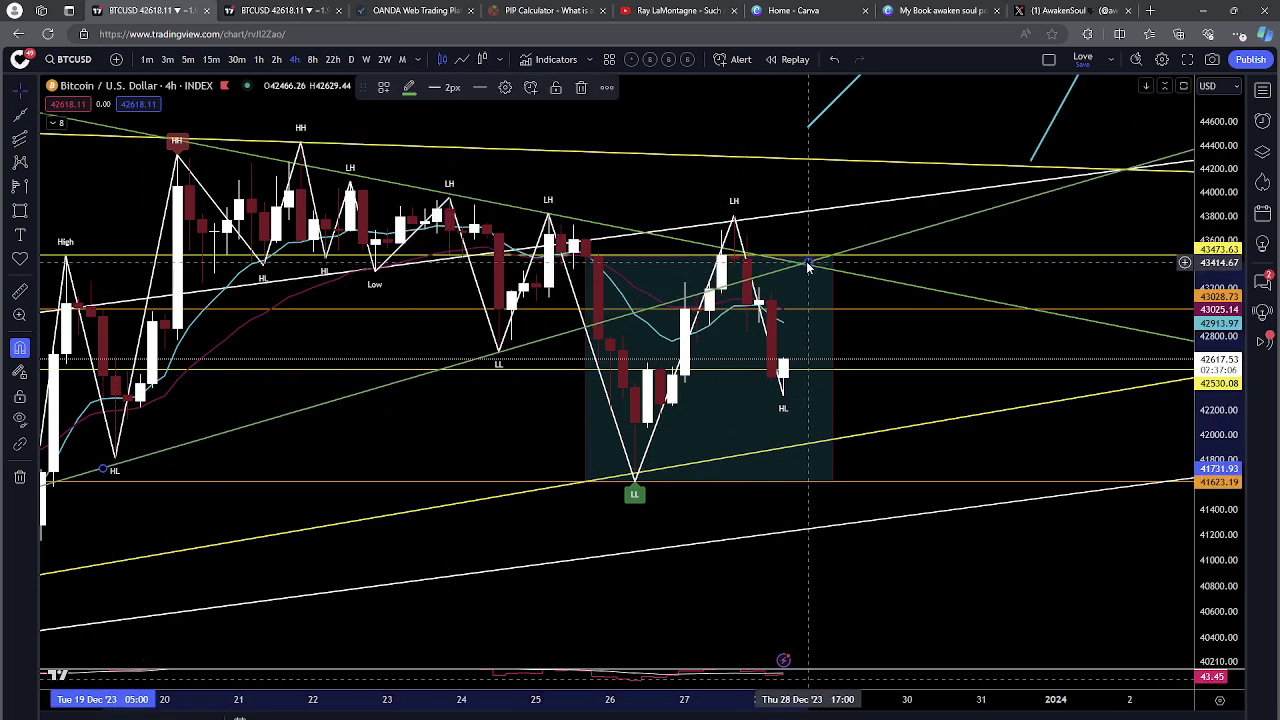
click(584, 90)
Step: Move the teal rectangle's upper-left corner back to about 23 December at about 43350
mouse_move(1218, 476)
mouse_down()
mouse_move(1217, 443)
mouse_move(1215, 457)
mouse_up()
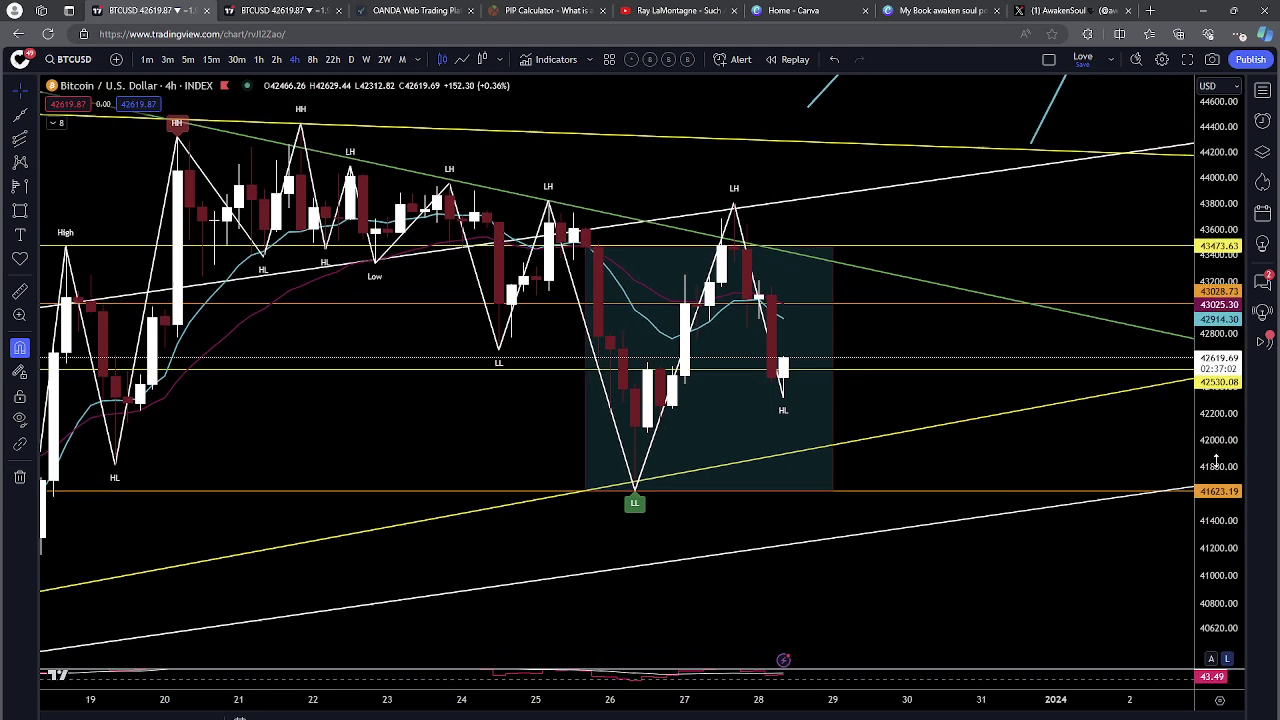
drag(585, 245, 437, 262)
Step: Draw an inverted head and shoulders pattern with left shoulder at 42452.86, head at 41623.19, right shoulder at 42312.82 and end point at 43553.82
drag(899, 411, 801, 490)
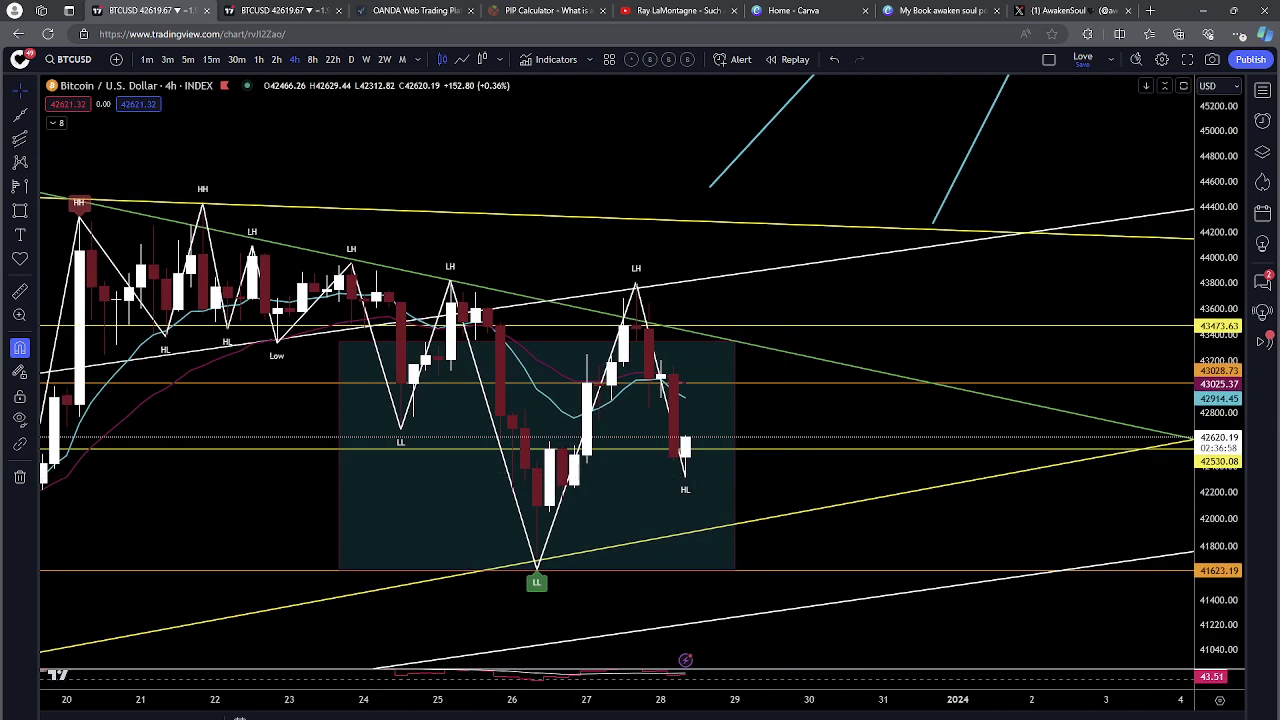
click(34, 163)
click(85, 235)
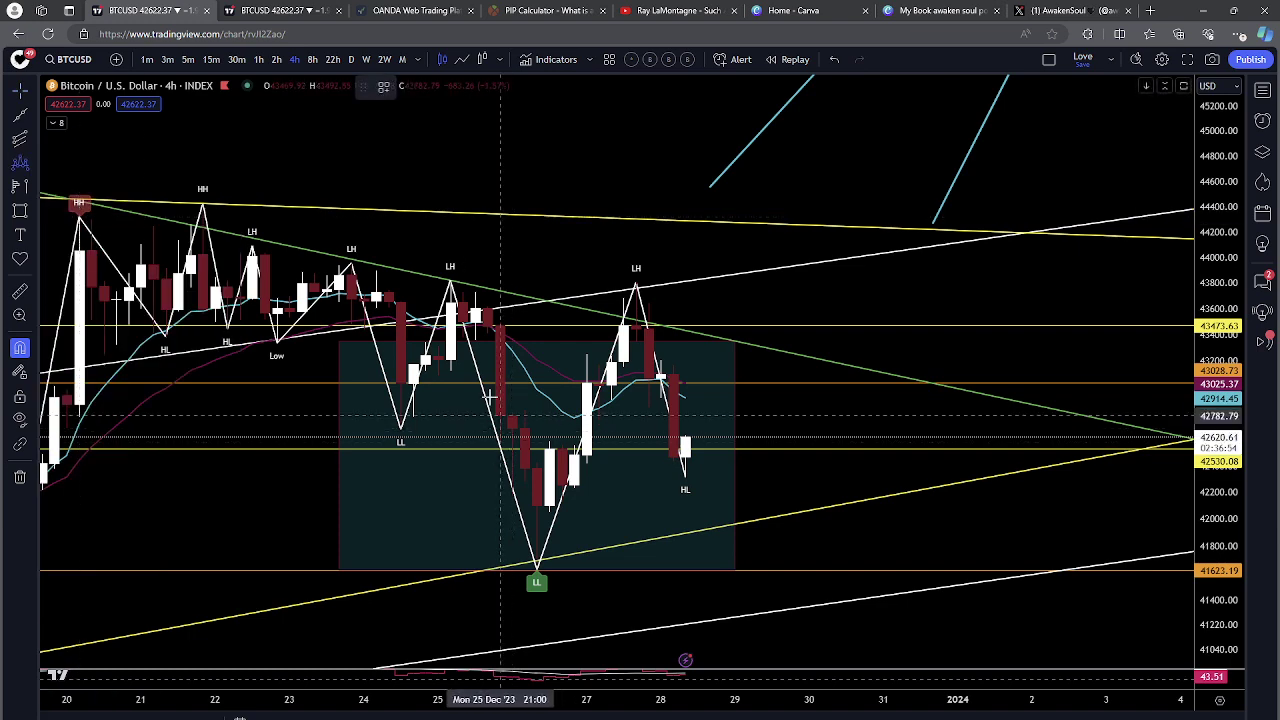
click(376, 296)
click(389, 458)
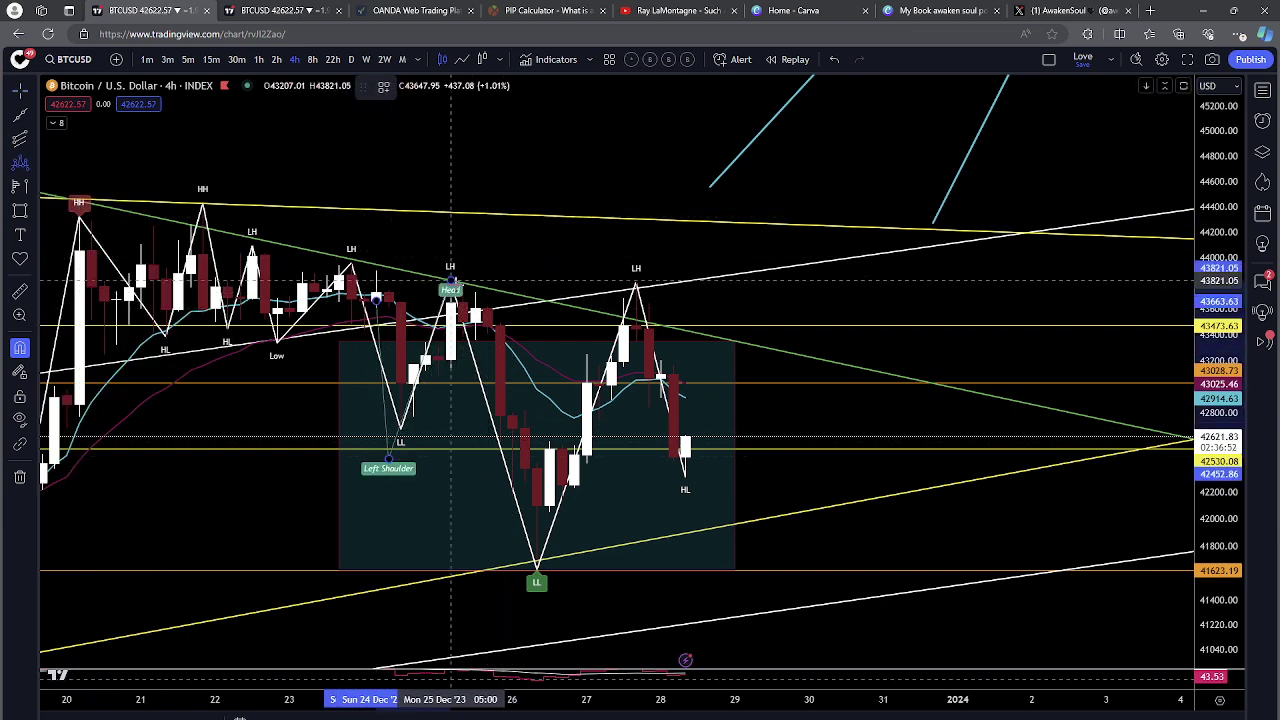
click(451, 281)
click(537, 567)
click(628, 296)
click(686, 475)
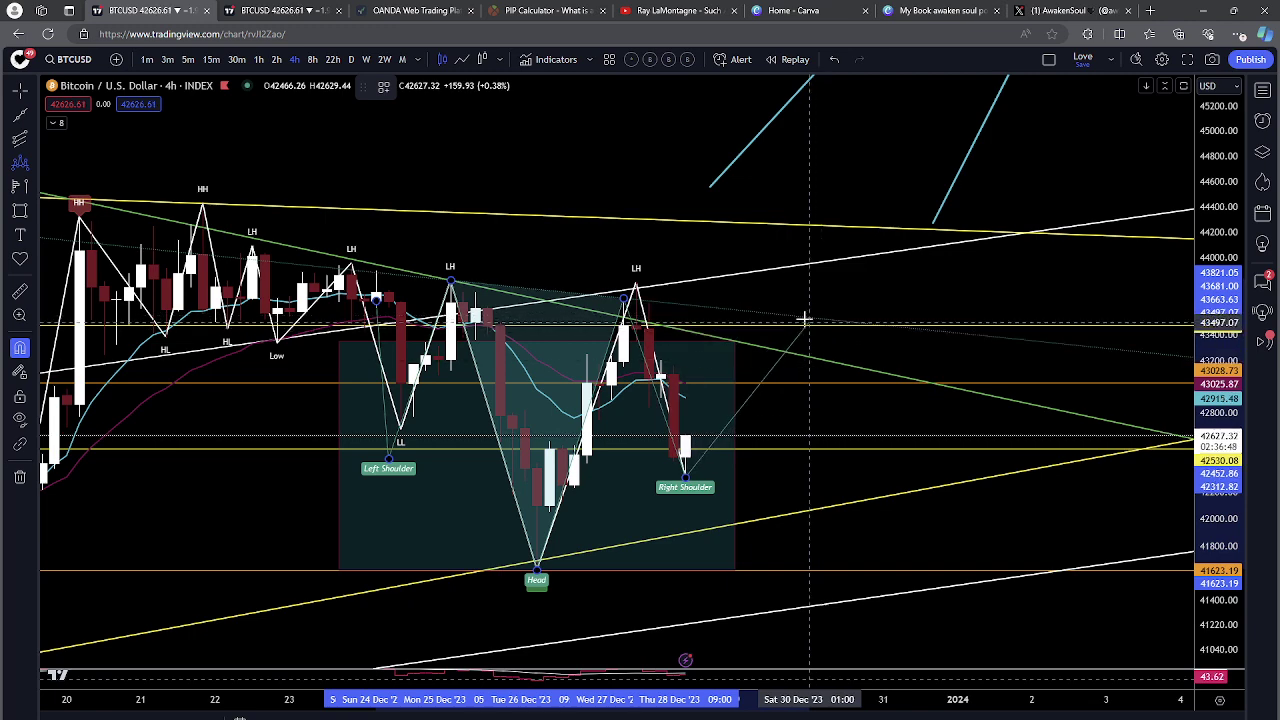
click(808, 316)
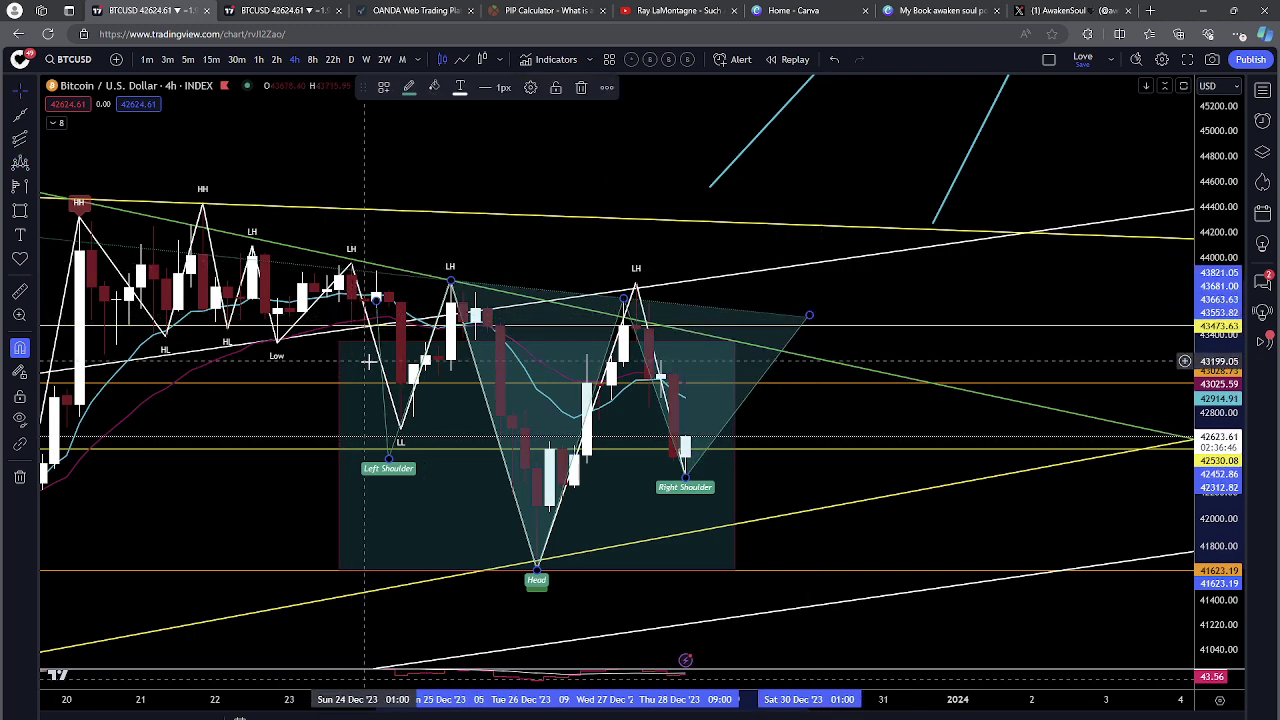
Step: Shift the head and shoulders pattern slightly and raise its starting point near the 24 December LH to 44015.72
drag(381, 367, 383, 357)
mouse_move(376, 291)
mouse_down()
mouse_move(373, 250)
mouse_move(374, 276)
mouse_move(364, 256)
mouse_up()
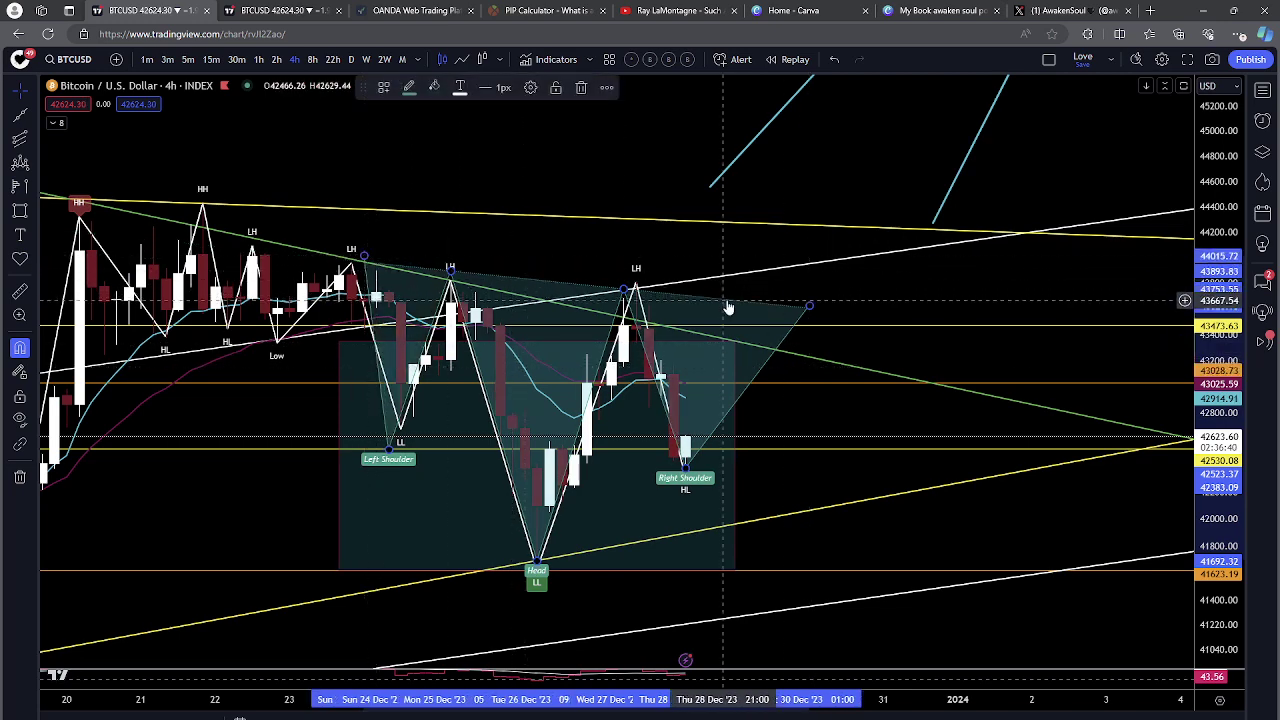
drag(728, 308, 704, 304)
drag(1088, 311, 1117, 257)
drag(1219, 375, 1220, 396)
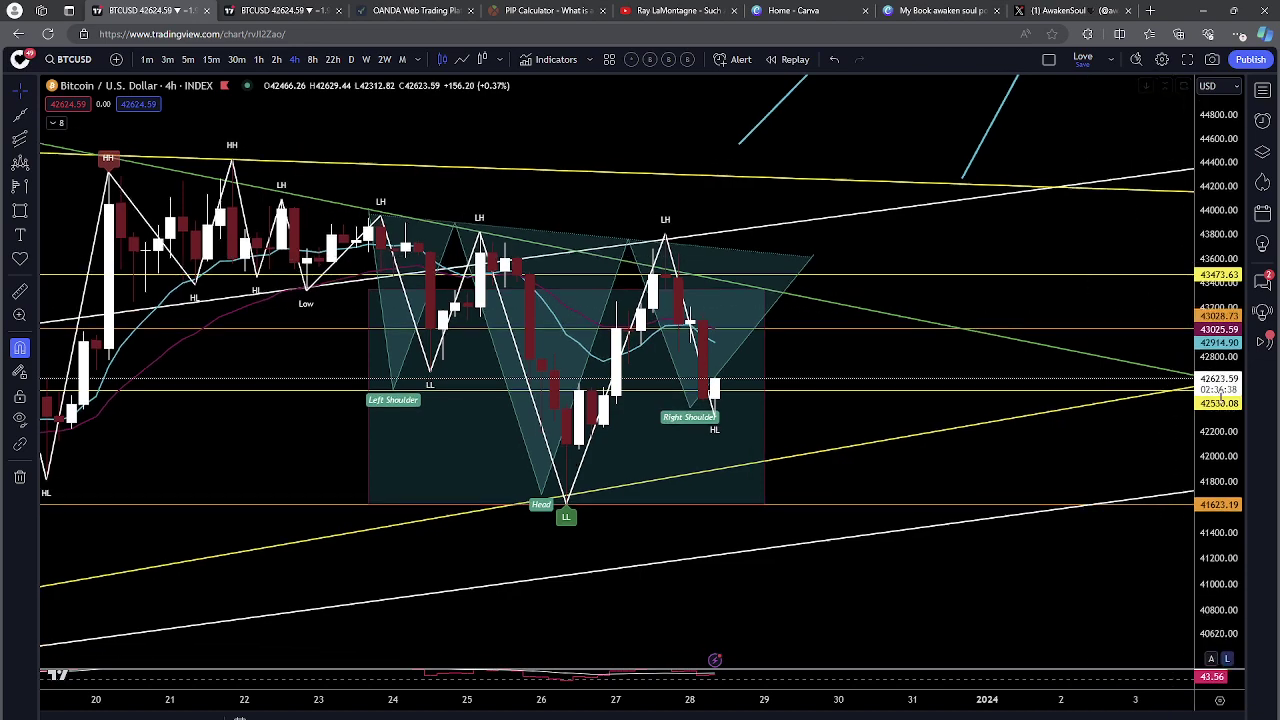
Step: Reposition the head and shoulders pattern with its start at 43880.09 and head at 41563.85, and copy the chart snapshot as an image
scroll(1150, 588, down, 5)
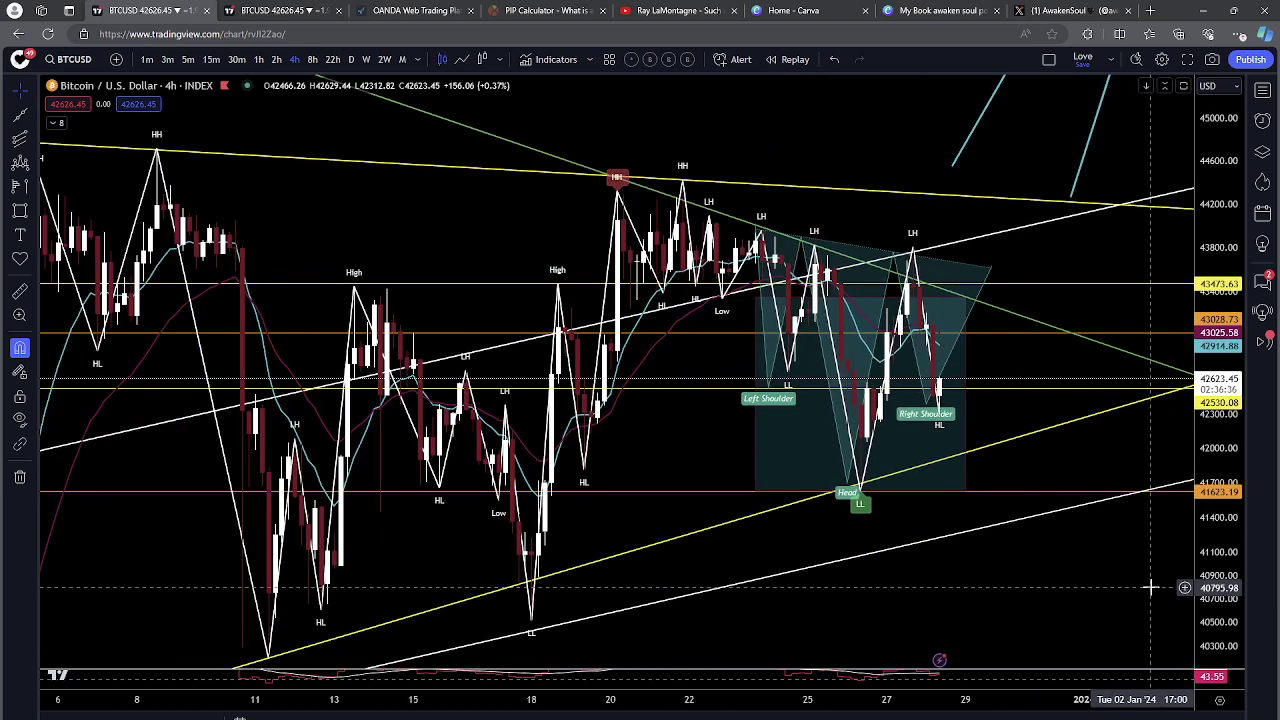
scroll(1150, 588, up, 5)
click(724, 274)
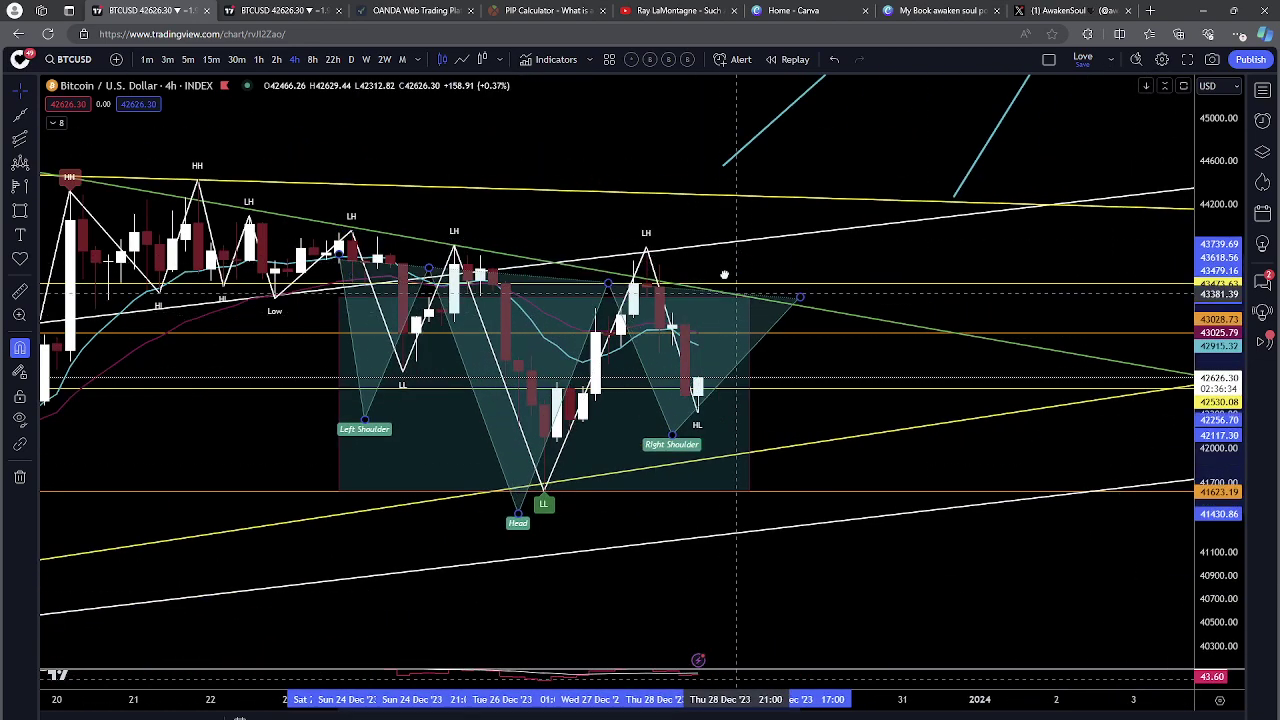
drag(724, 274, 742, 279)
drag(932, 586, 962, 605)
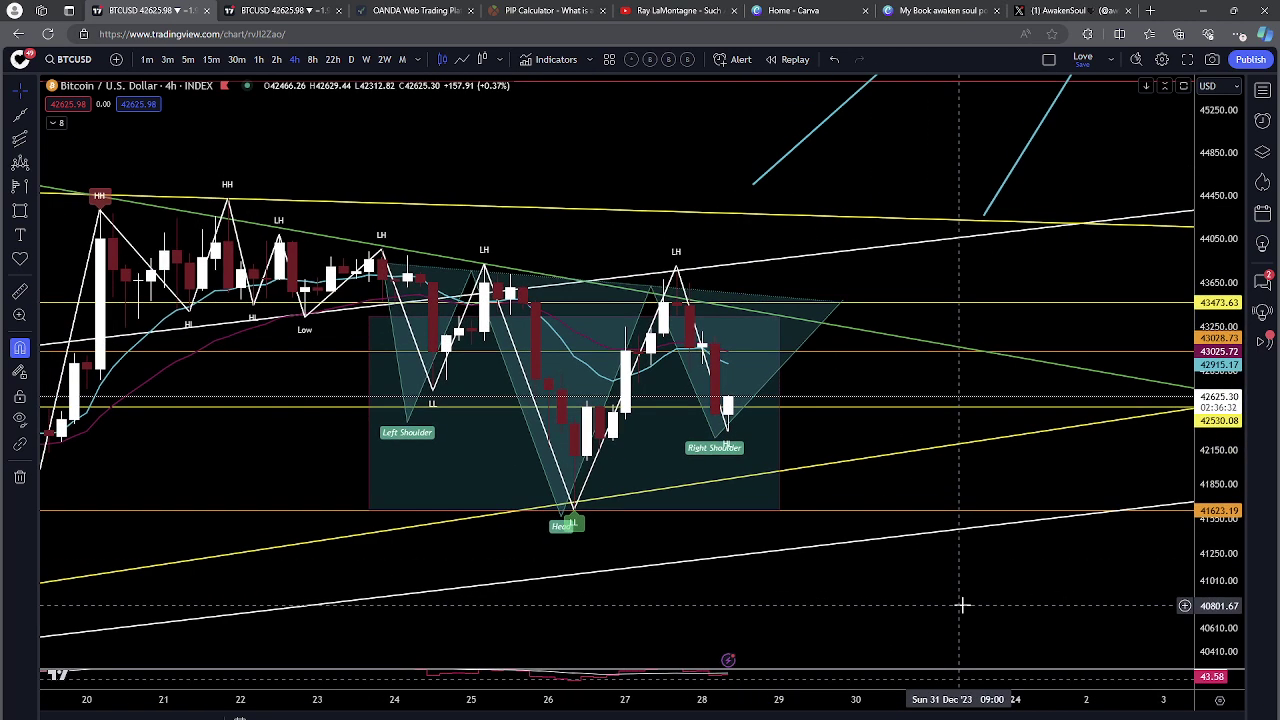
click(1211, 60)
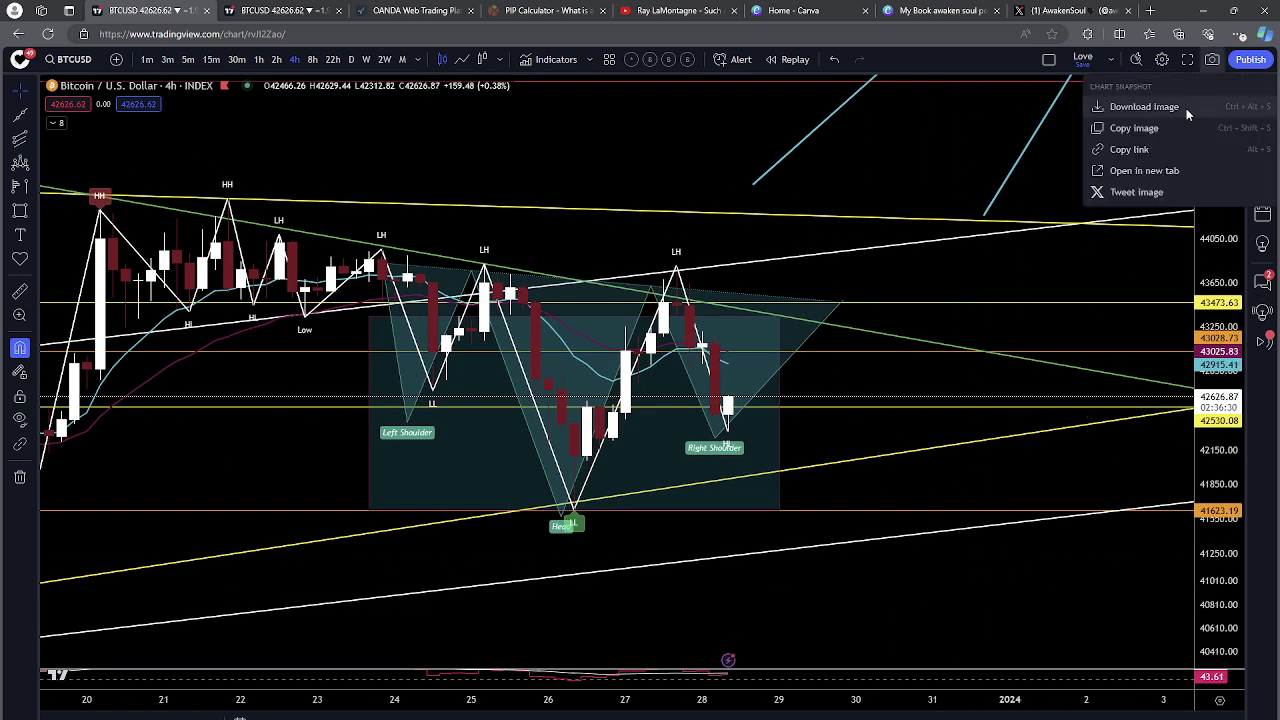
click(1176, 127)
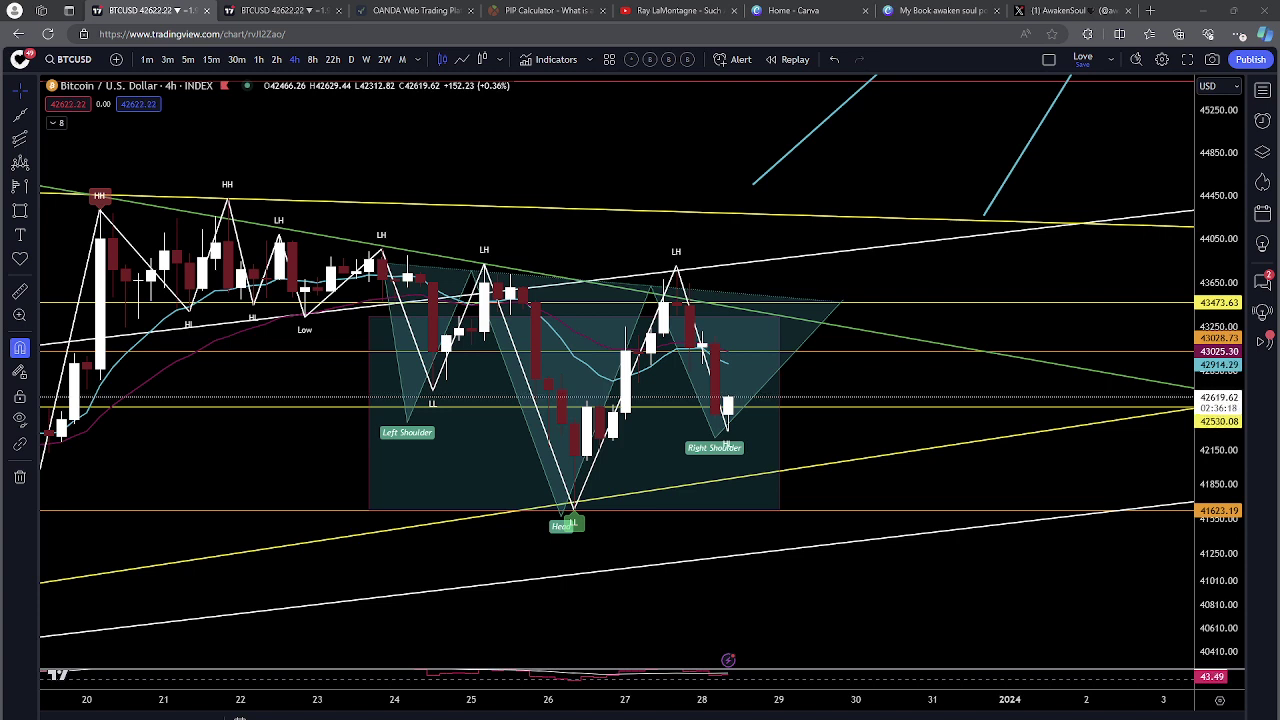
Step: Delete the teal rectangle and the head and shoulders pattern from the 4h chart
click(779, 443)
click(556, 87)
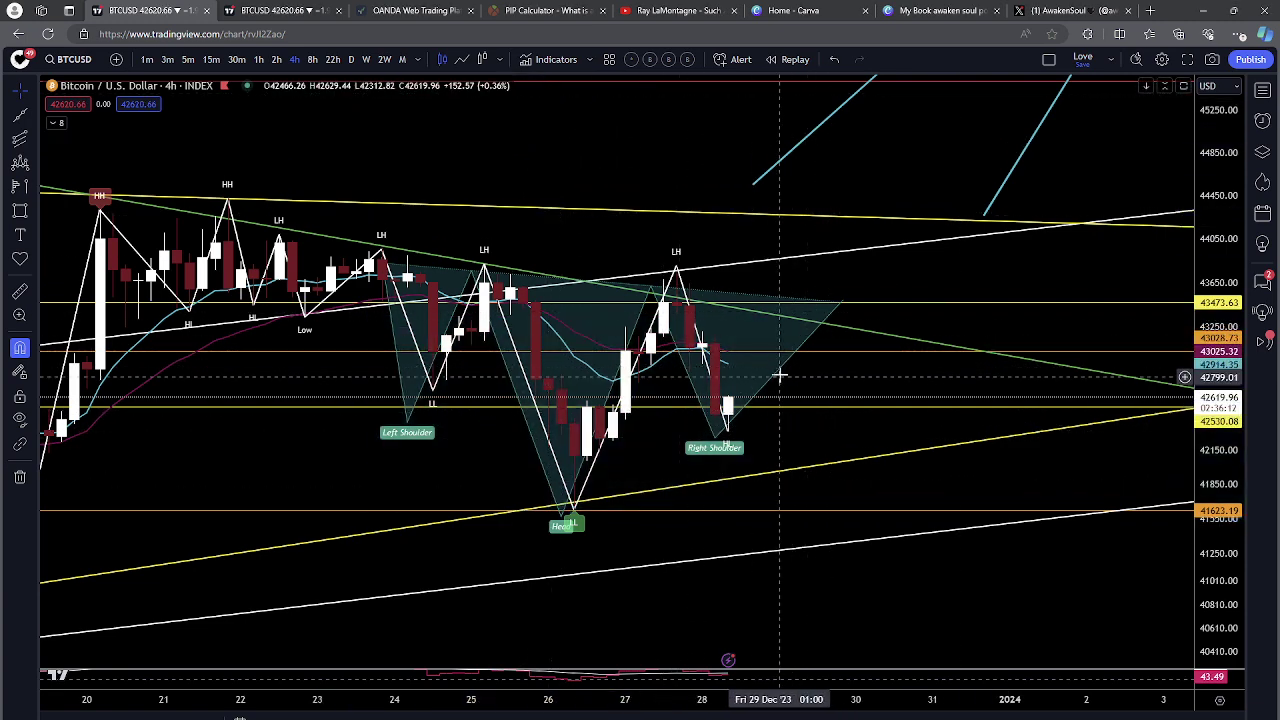
click(780, 300)
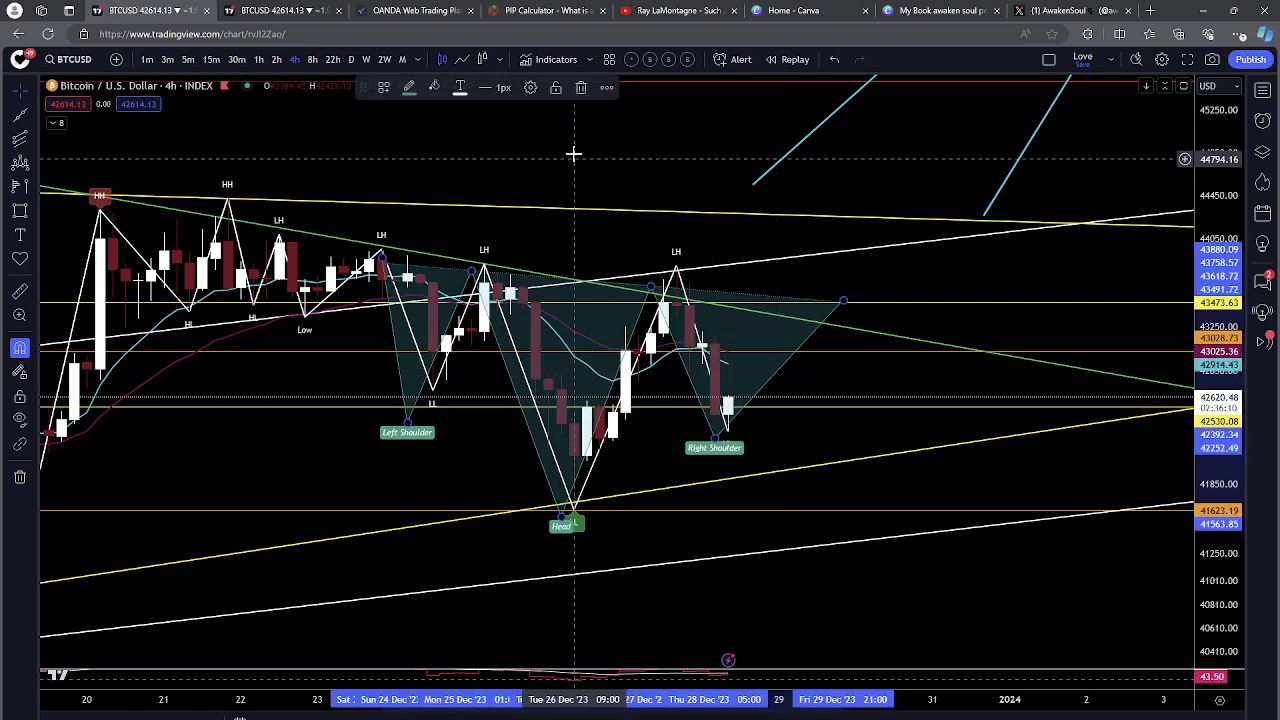
click(581, 87)
Step: Draw a horizontal level at 42467.39 along the body low of the last red 4h candle, and colour it green
scroll(625, 398, down, 8)
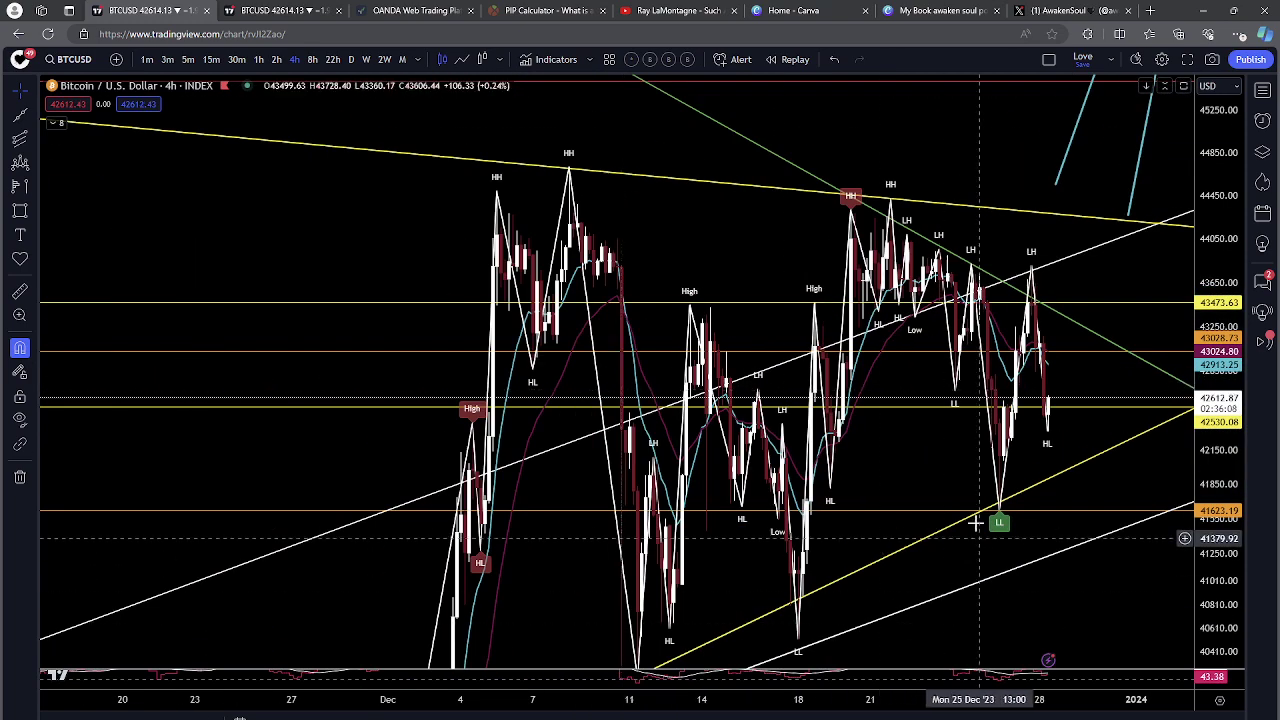
drag(938, 433, 938, 332)
scroll(938, 332, up, 3)
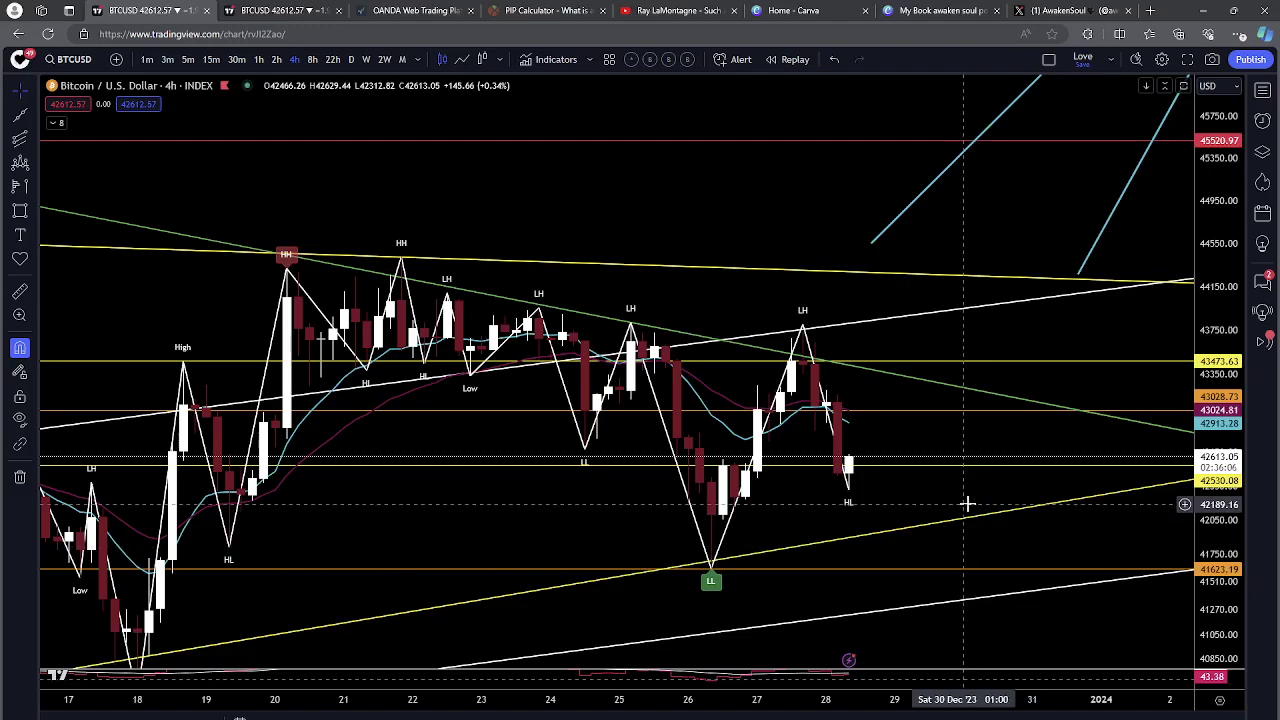
scroll(943, 463, up, 3)
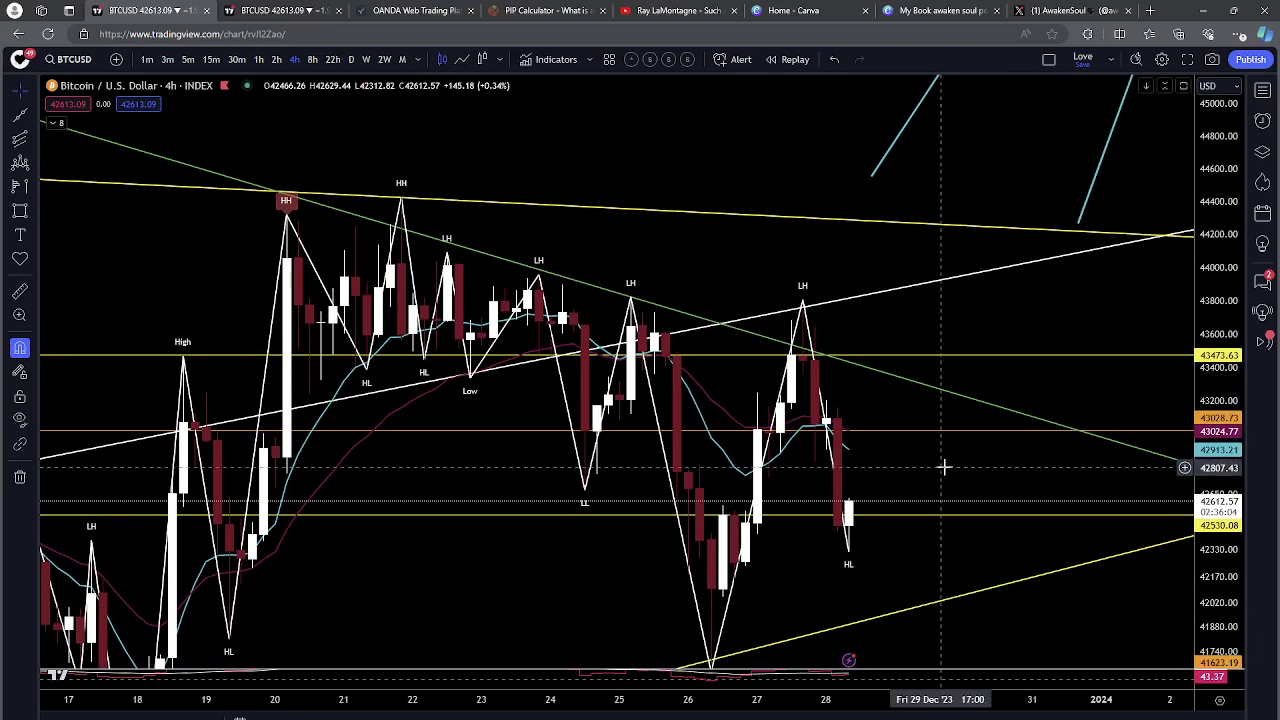
scroll(1045, 269, up, 2)
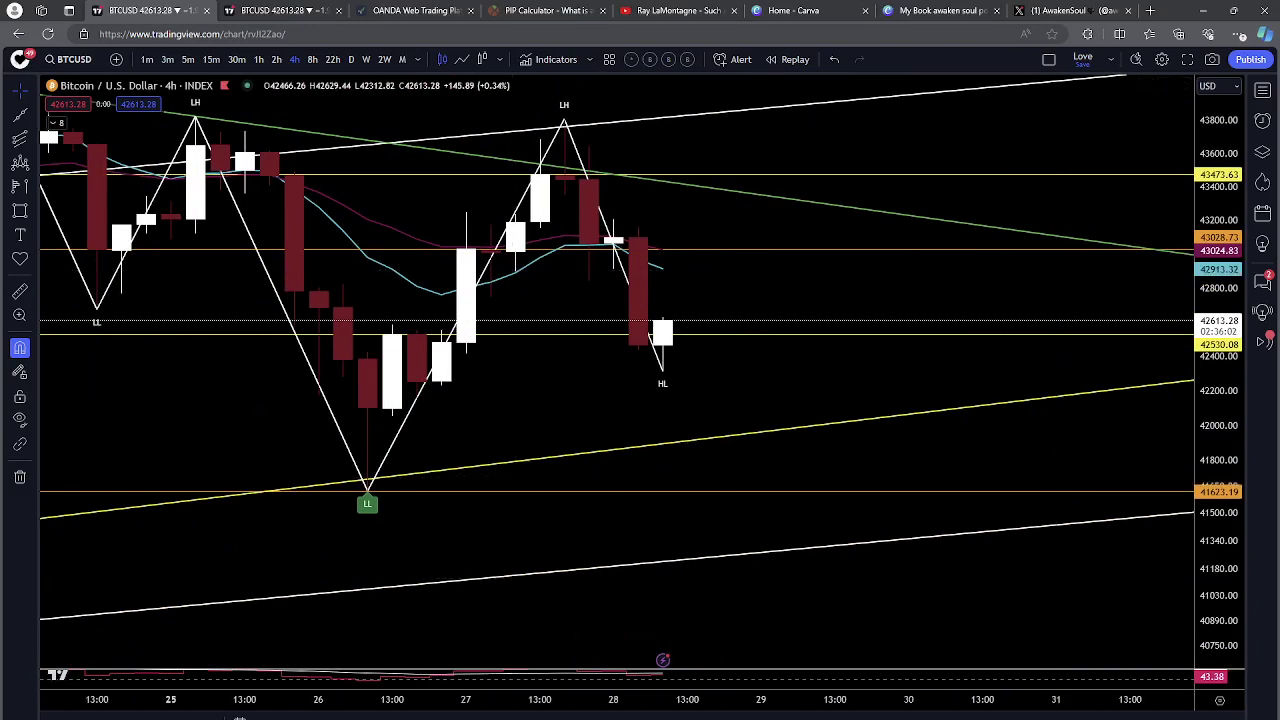
click(617, 345)
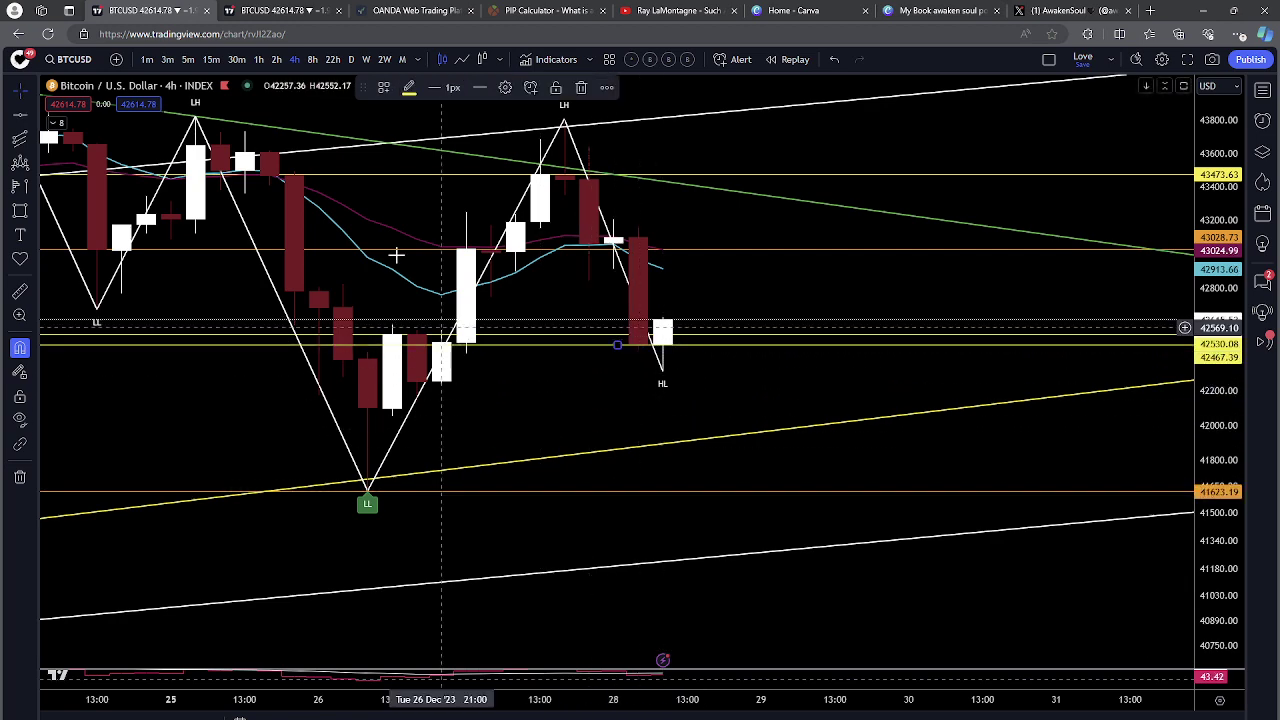
click(411, 87)
click(456, 134)
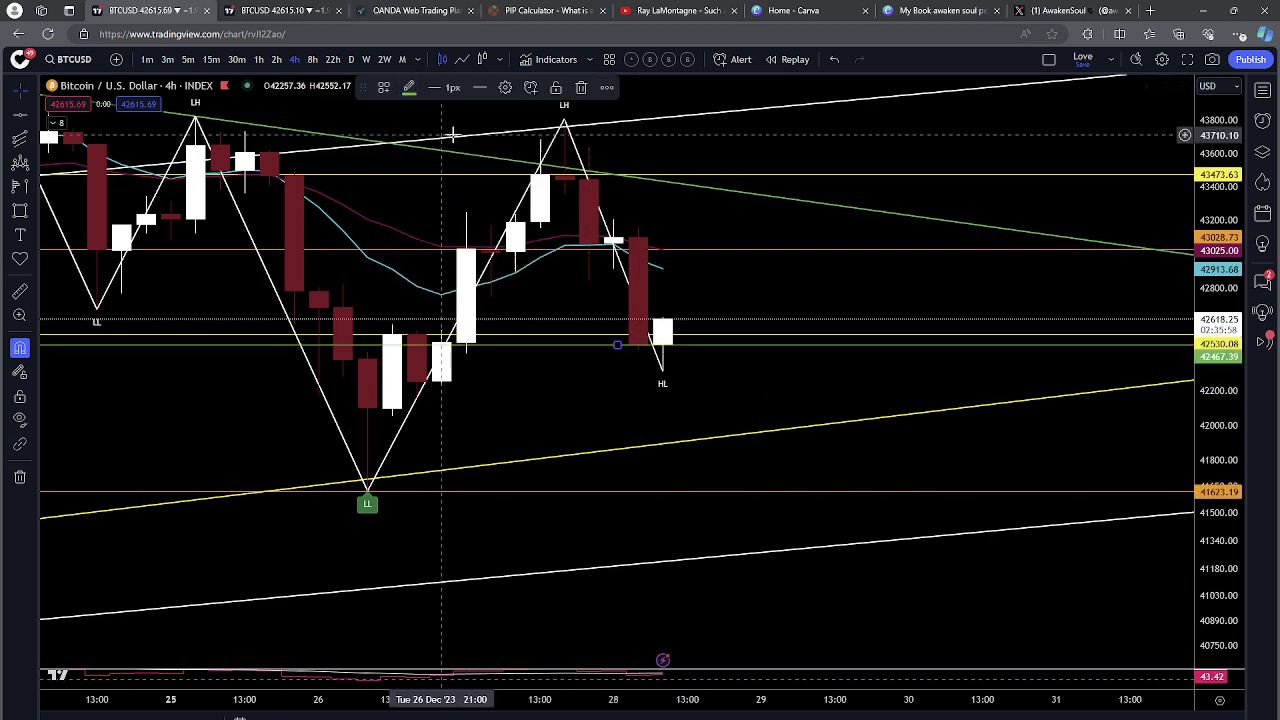
Step: Draw a second green horizontal level at 43096.72 along the top of the last red candle's body
click(20, 117)
click(640, 240)
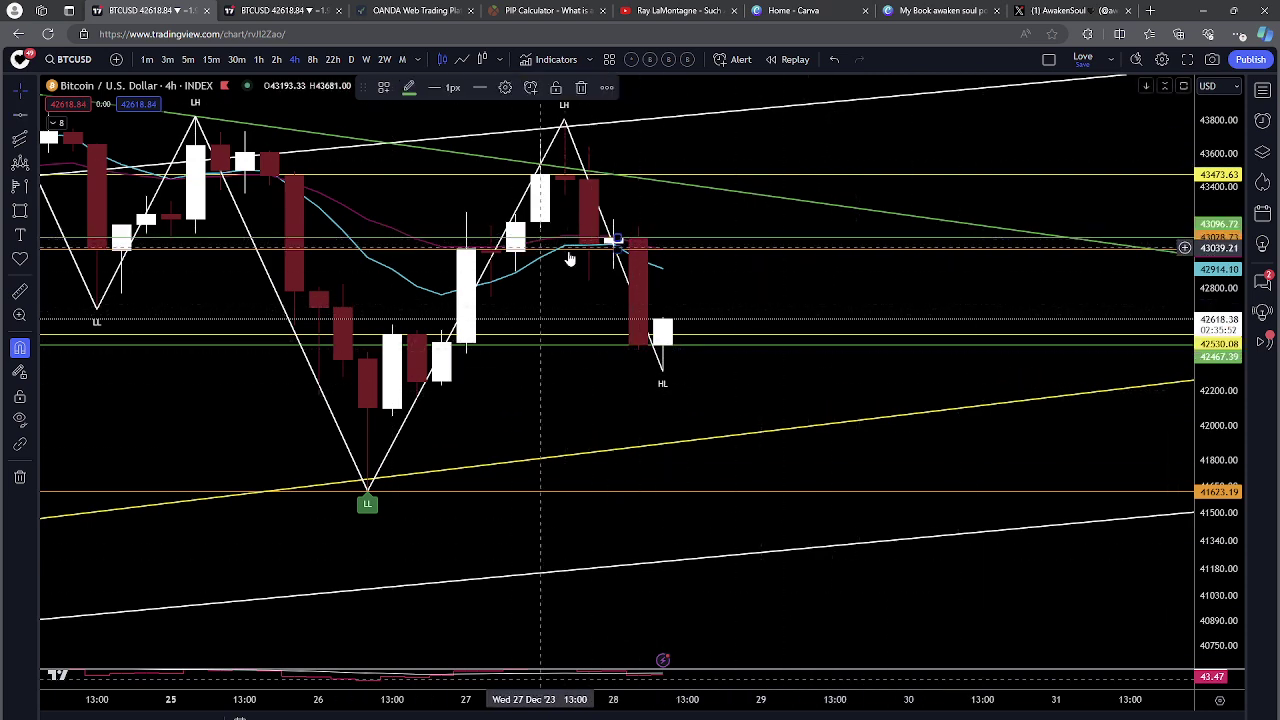
click(570, 422)
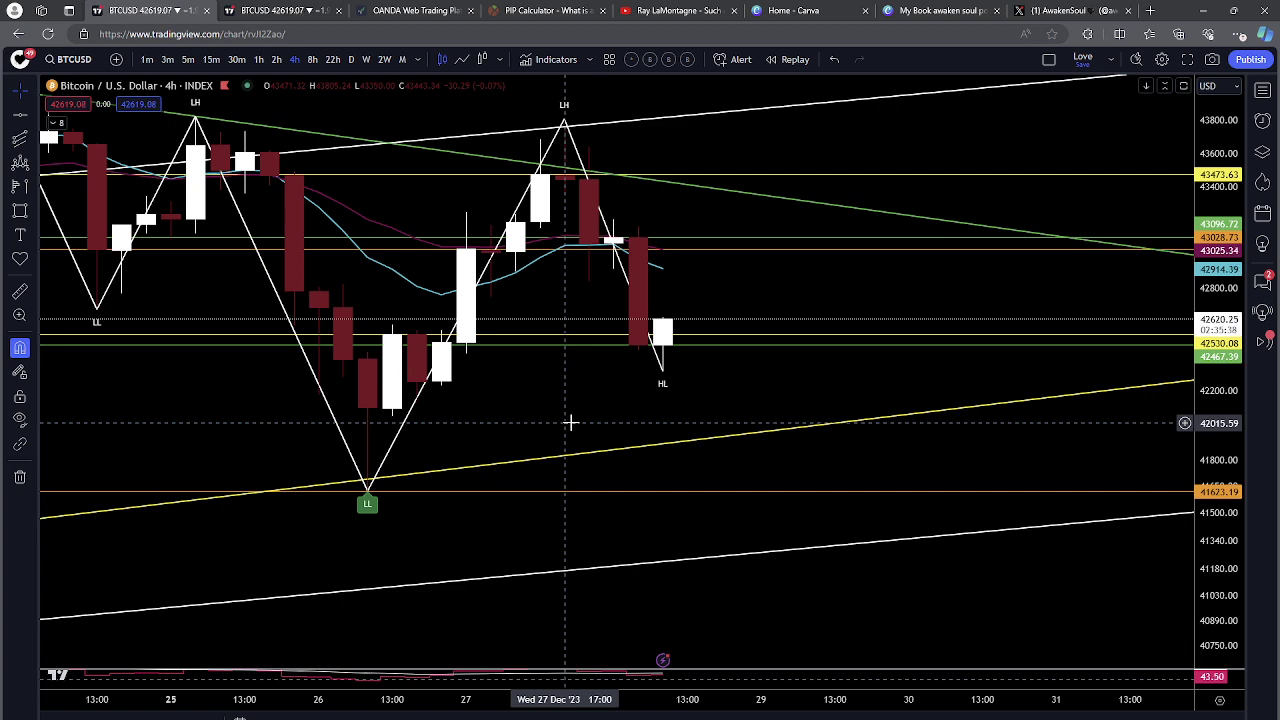
Step: Switch to the 1h timeframe and draw a rising trend line from 26 December 12:00 at 41583.29 to 27 December 23:00 at 43722.10
click(259, 59)
scroll(497, 429, down, 12)
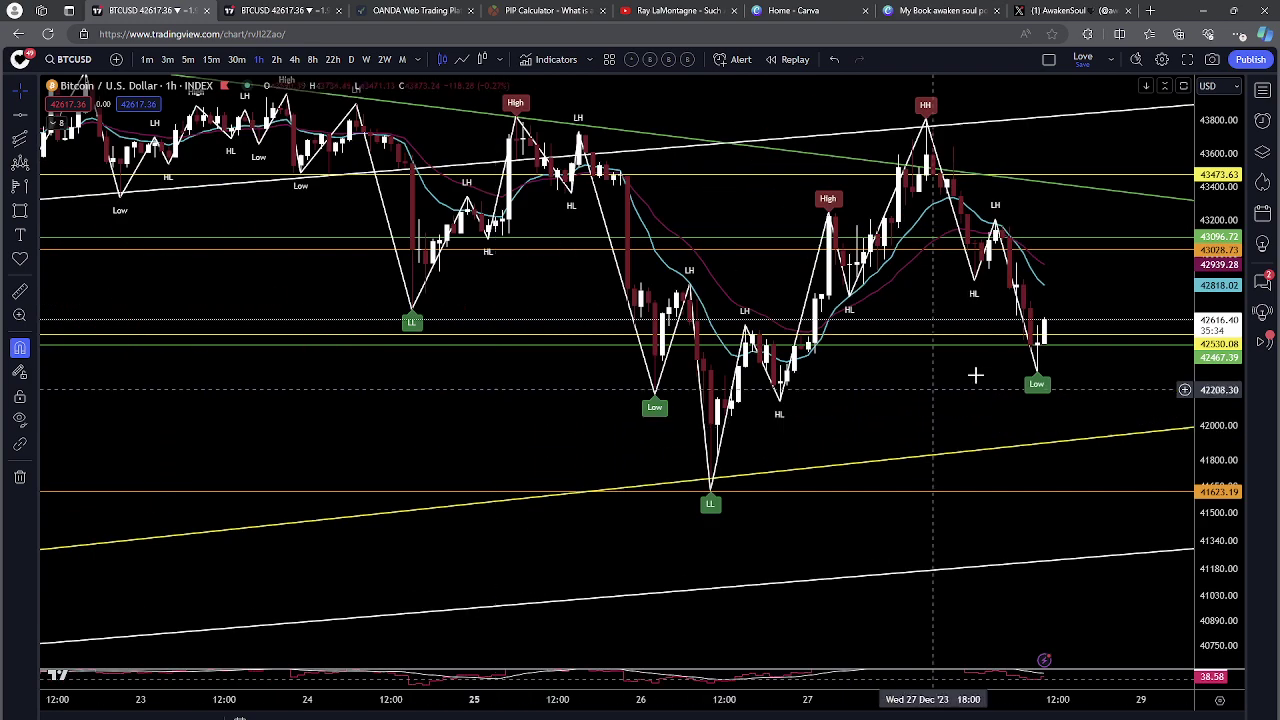
drag(997, 391, 941, 400)
scroll(912, 424, up, 5)
drag(686, 422, 618, 483)
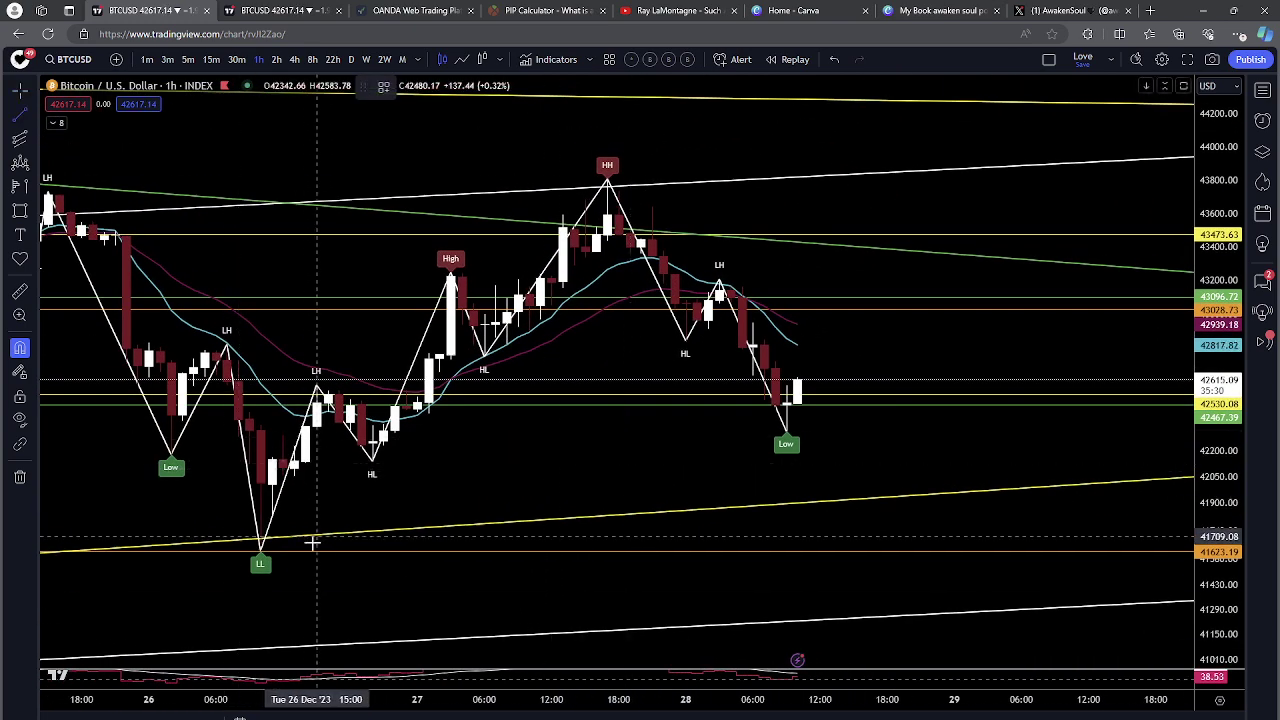
click(283, 557)
click(675, 192)
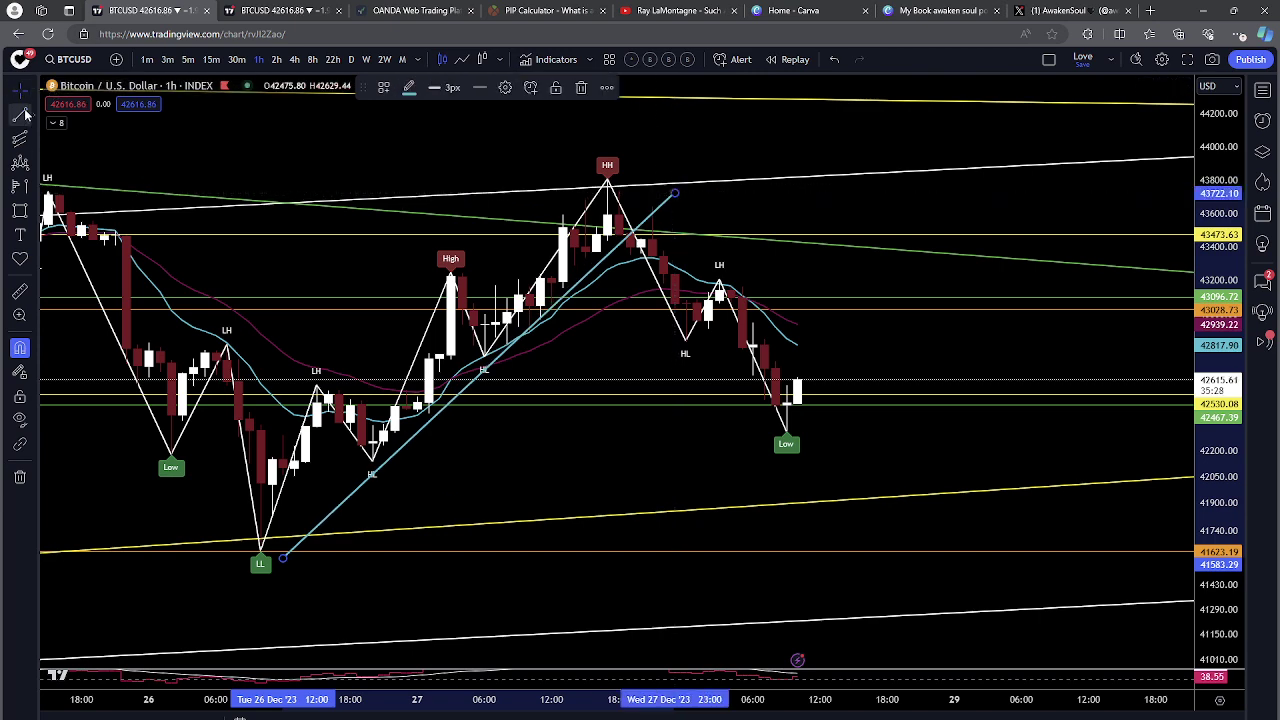
Step: Draw a falling trend line from 27 December 15:00 at 43958.84 to 28 December 23:00 at 42027.13
click(26, 115)
click(586, 155)
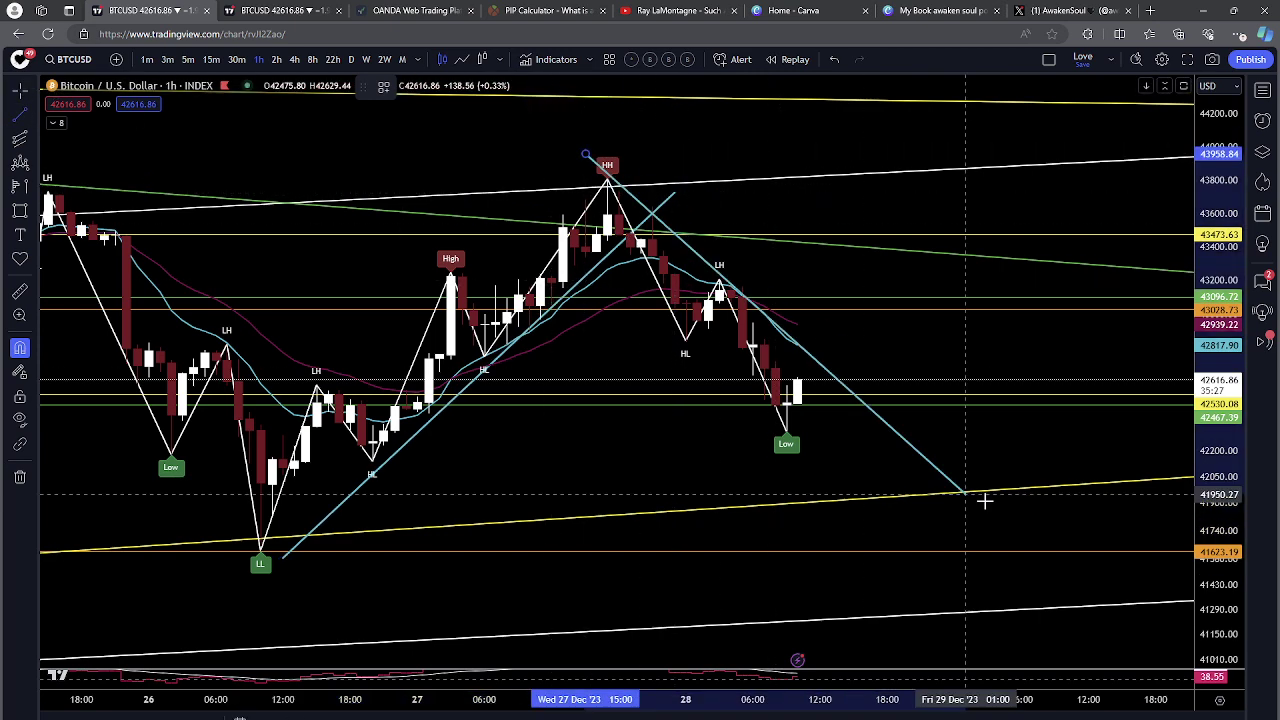
click(938, 480)
Step: On the 15m timeframe, refit the falling trend line from 27 December 13:45 at 44127.19 to 28 December 21:30 at about 42118
click(209, 60)
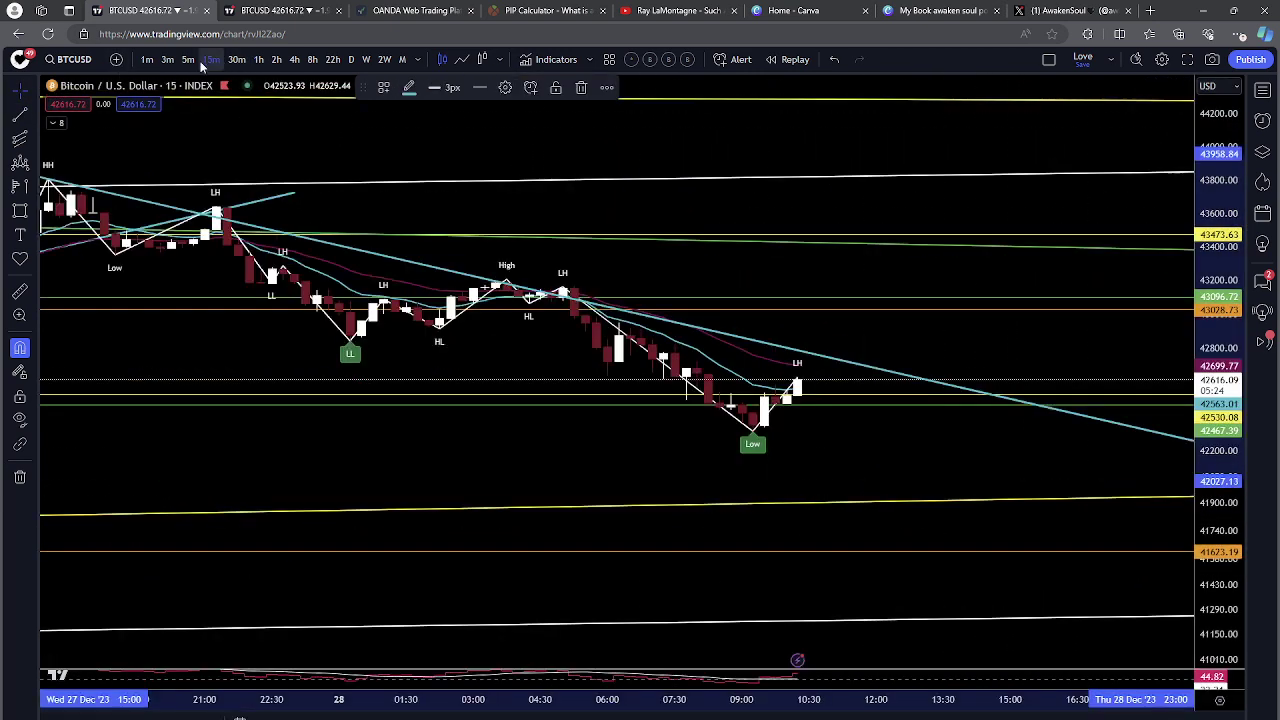
drag(914, 443, 629, 451)
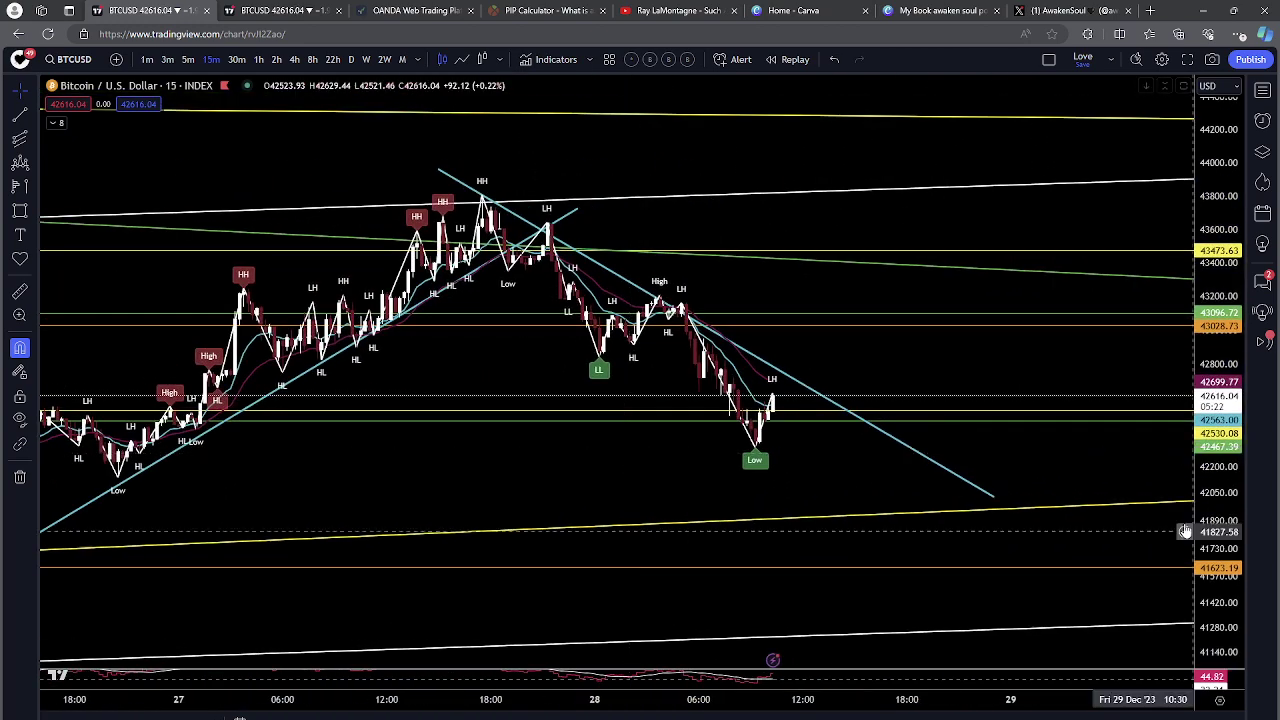
drag(838, 466, 1141, 465)
scroll(903, 380, up, 4)
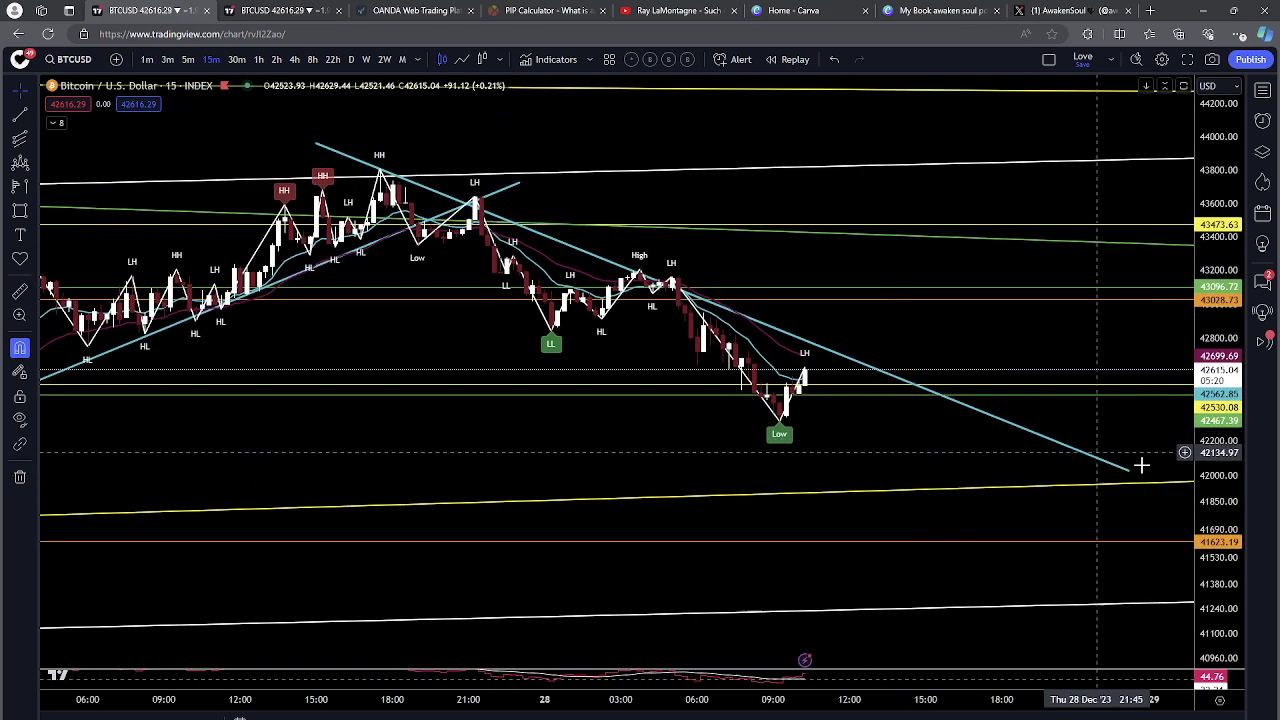
drag(1214, 550, 1214, 498)
drag(920, 468, 928, 517)
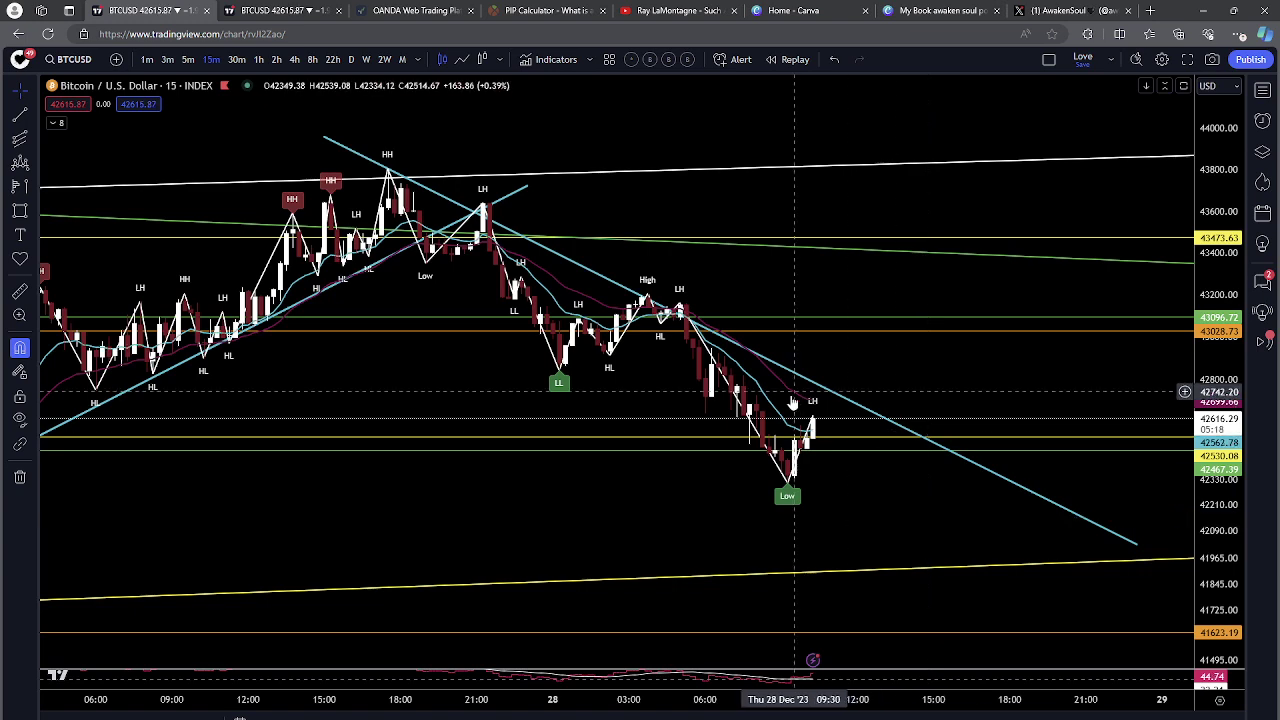
drag(559, 258, 529, 224)
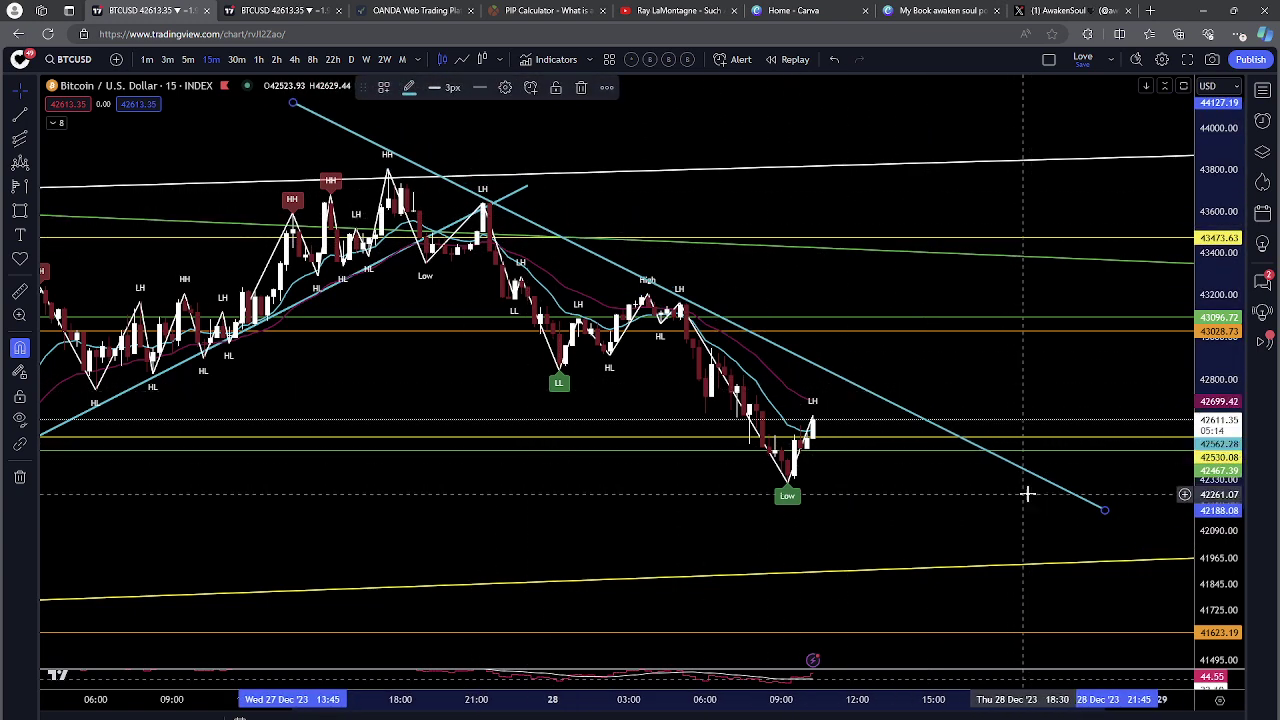
drag(1105, 510, 1099, 525)
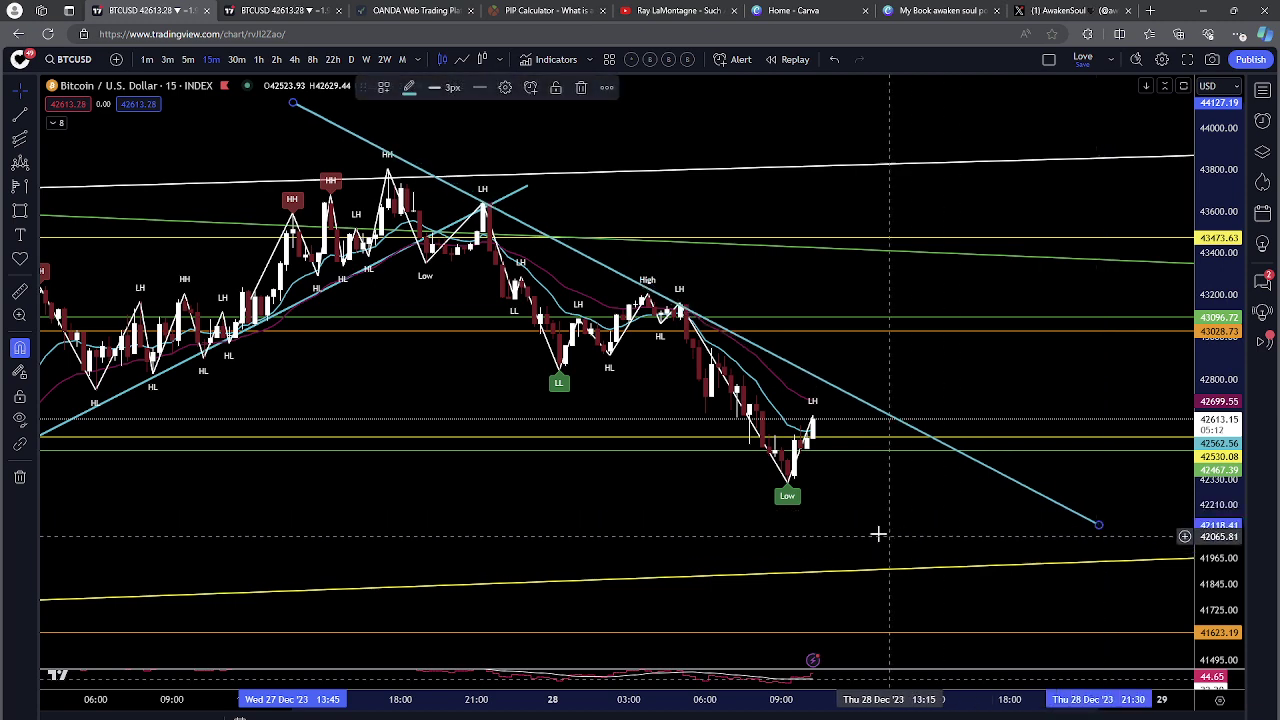
Step: Expand the indicator legend on the 15m chart and show the hidden Pivots HL indicator
scroll(866, 451, up, 4)
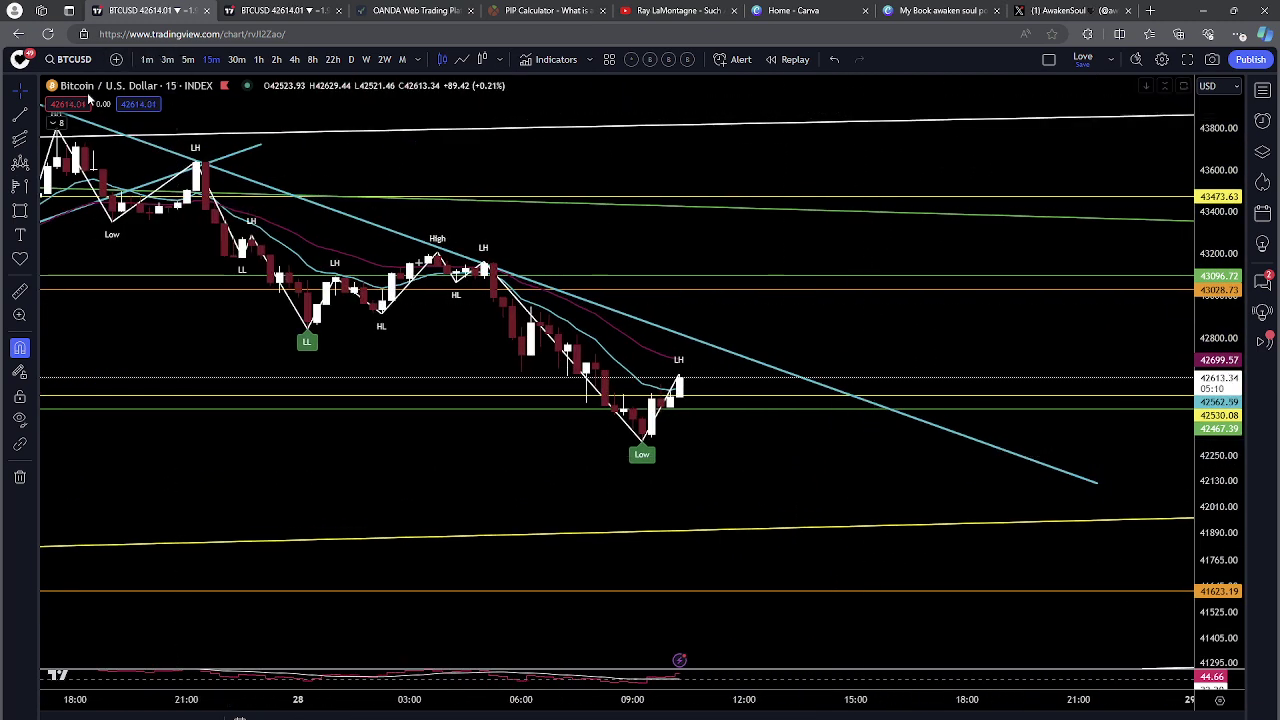
scroll(663, 380, down, 5)
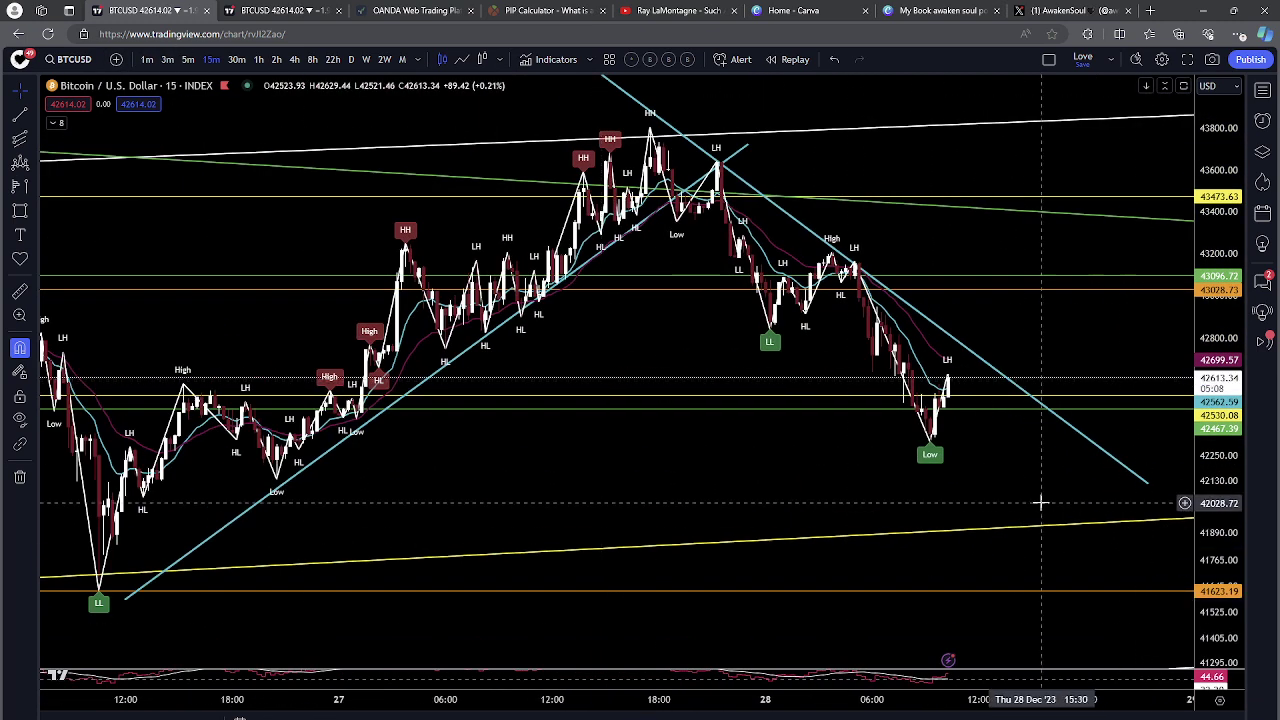
click(56, 122)
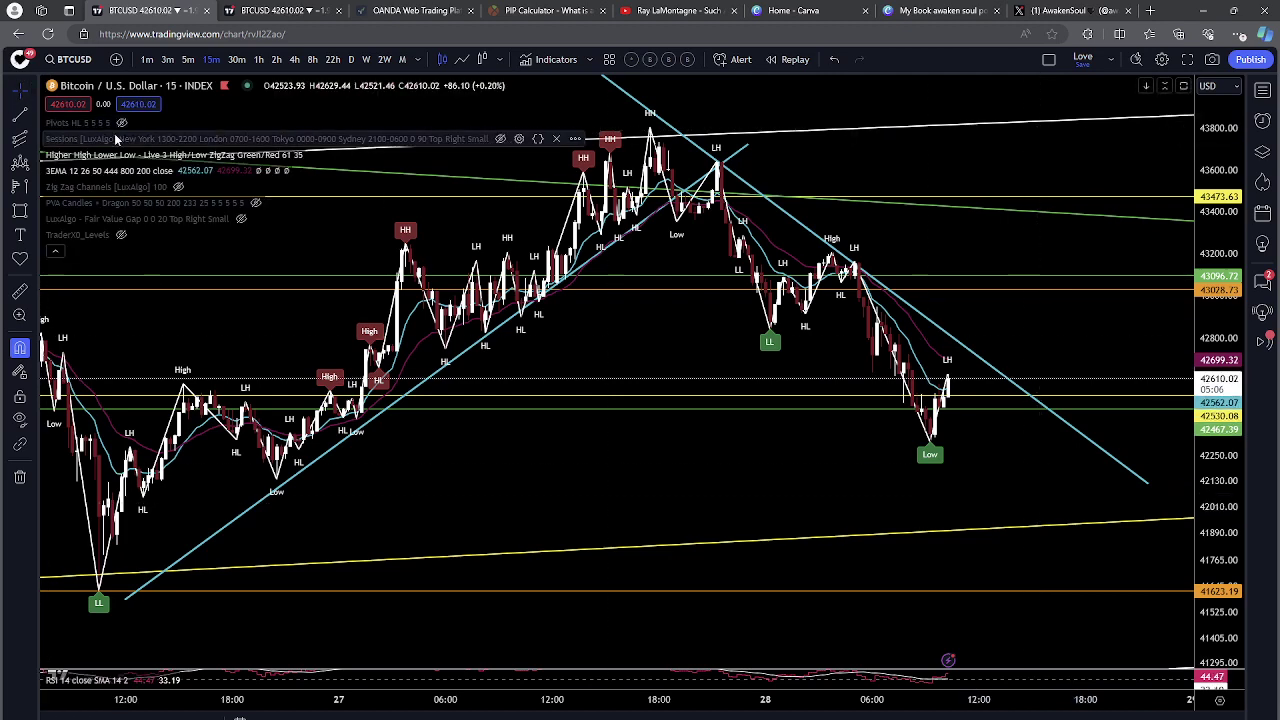
click(122, 123)
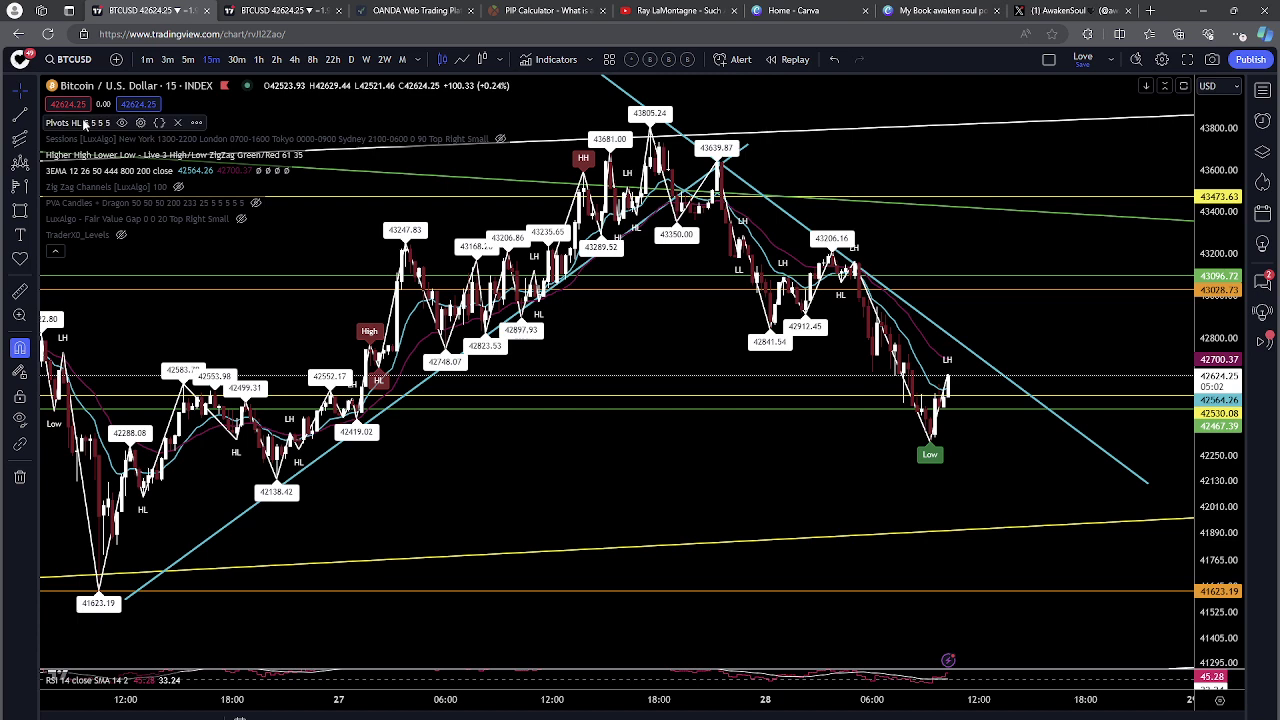
Step: Set the Pivots HL indicator's left and right lengths to 3 for both Pivot High and Pivot Low
click(140, 123)
click(596, 363)
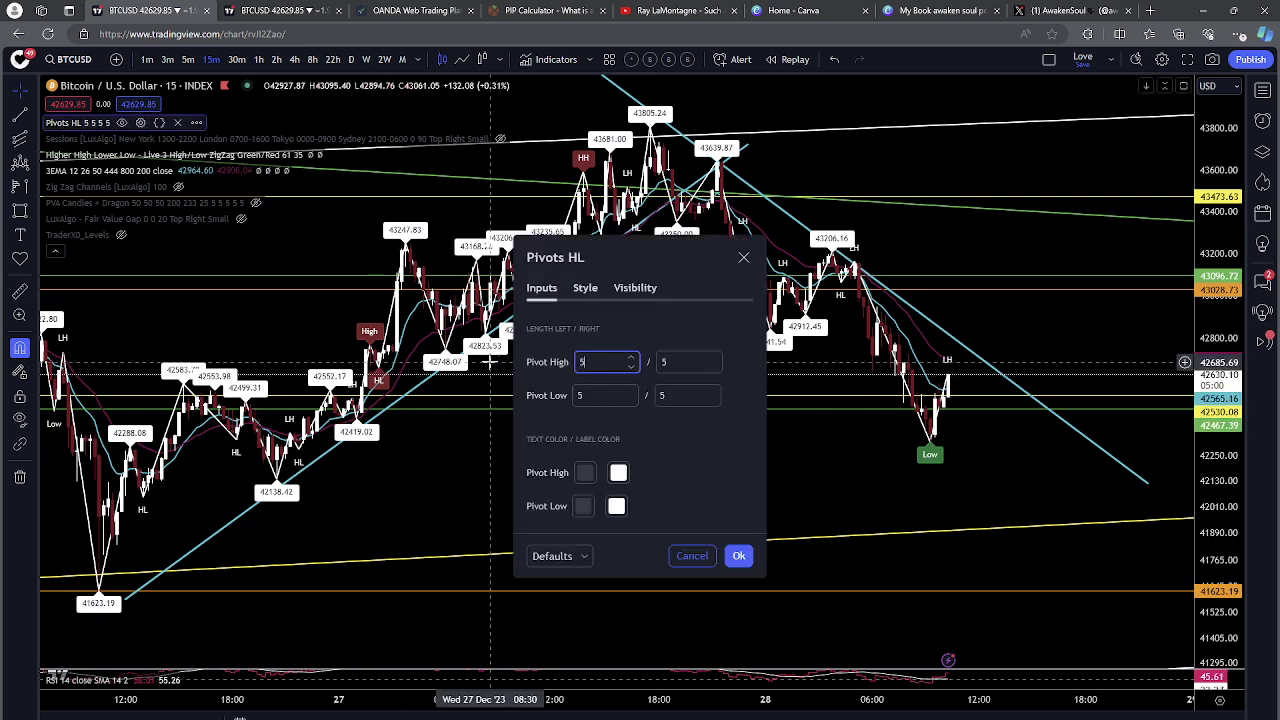
text(3)
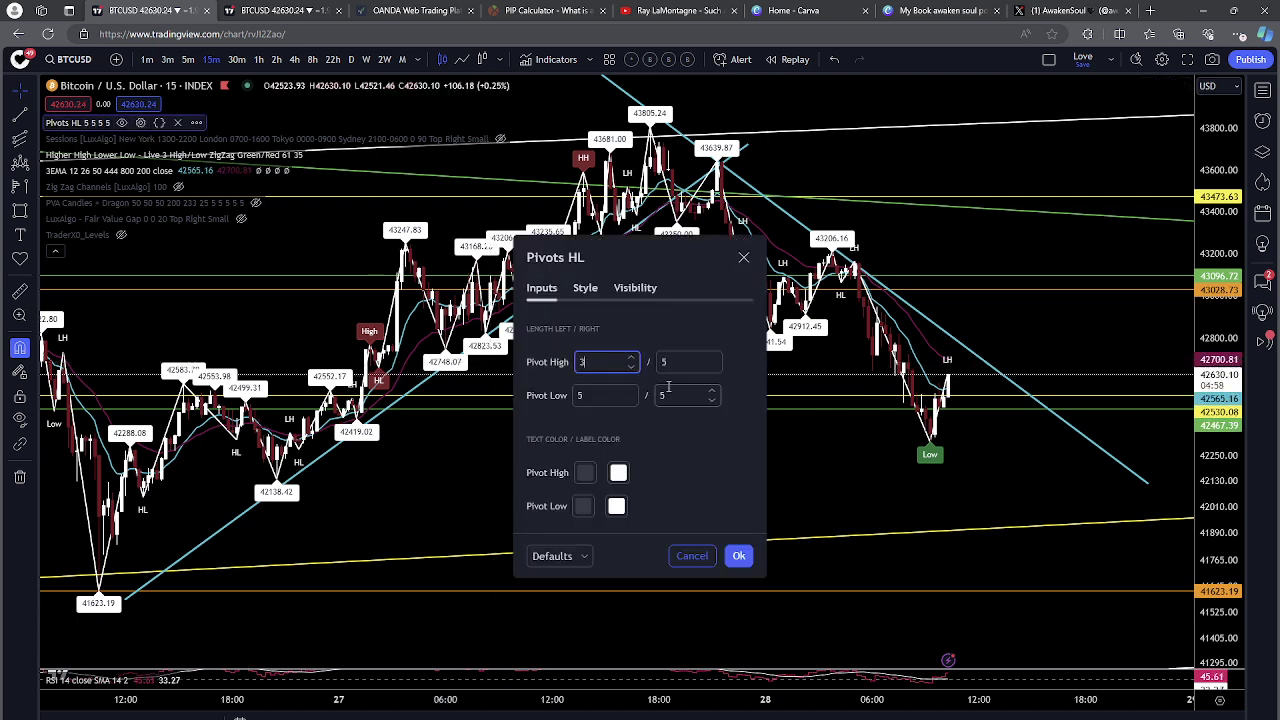
double_click(675, 360)
drag(672, 362, 634, 364)
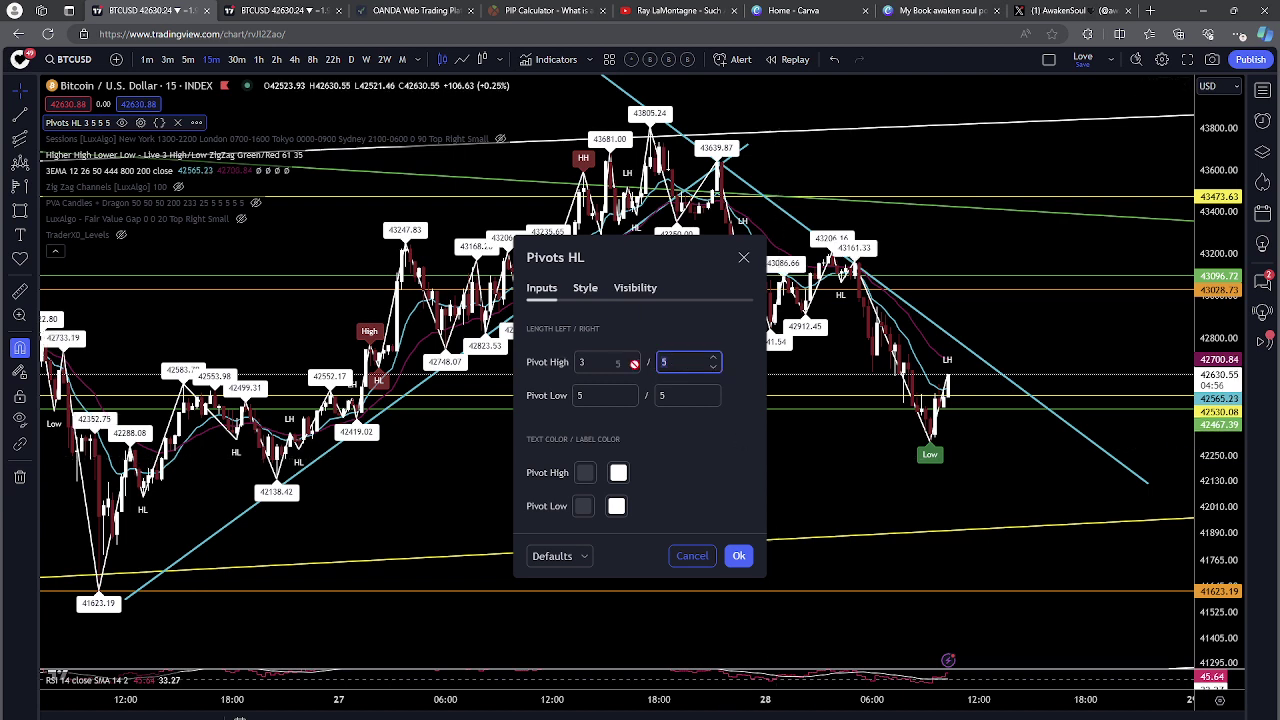
text(3)
double_click(664, 397)
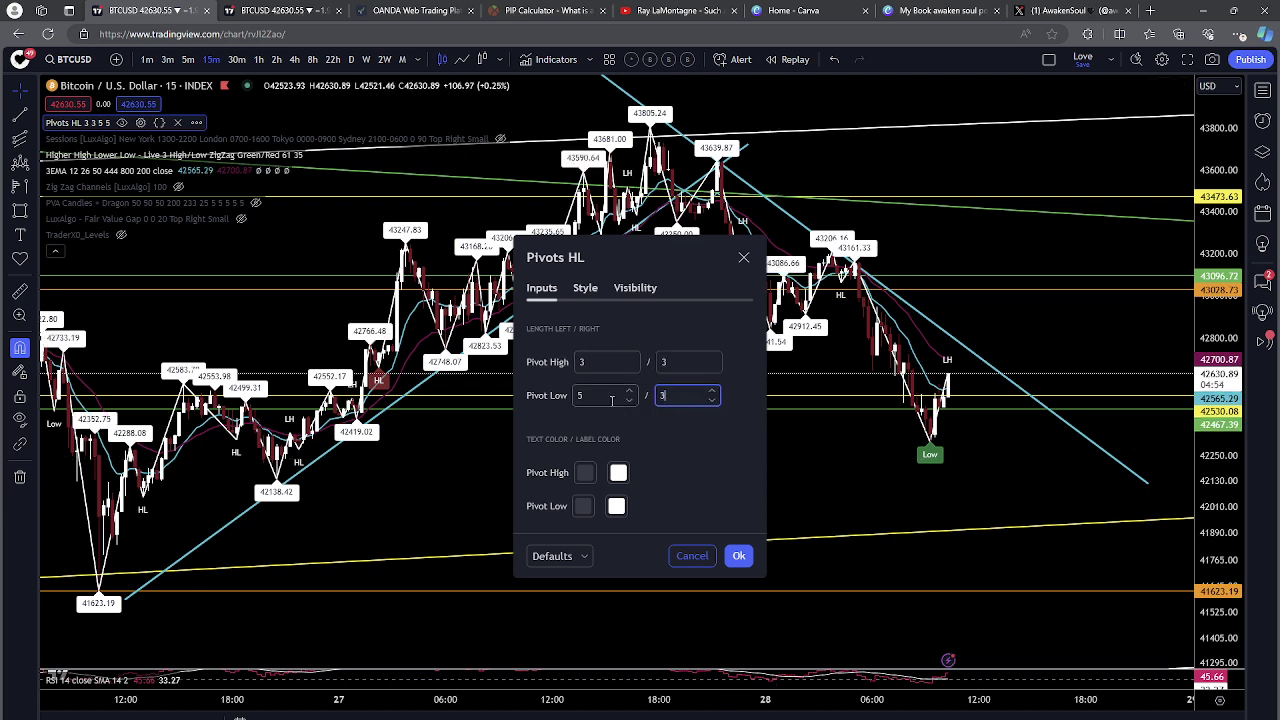
double_click(612, 398)
text(3)
click(738, 555)
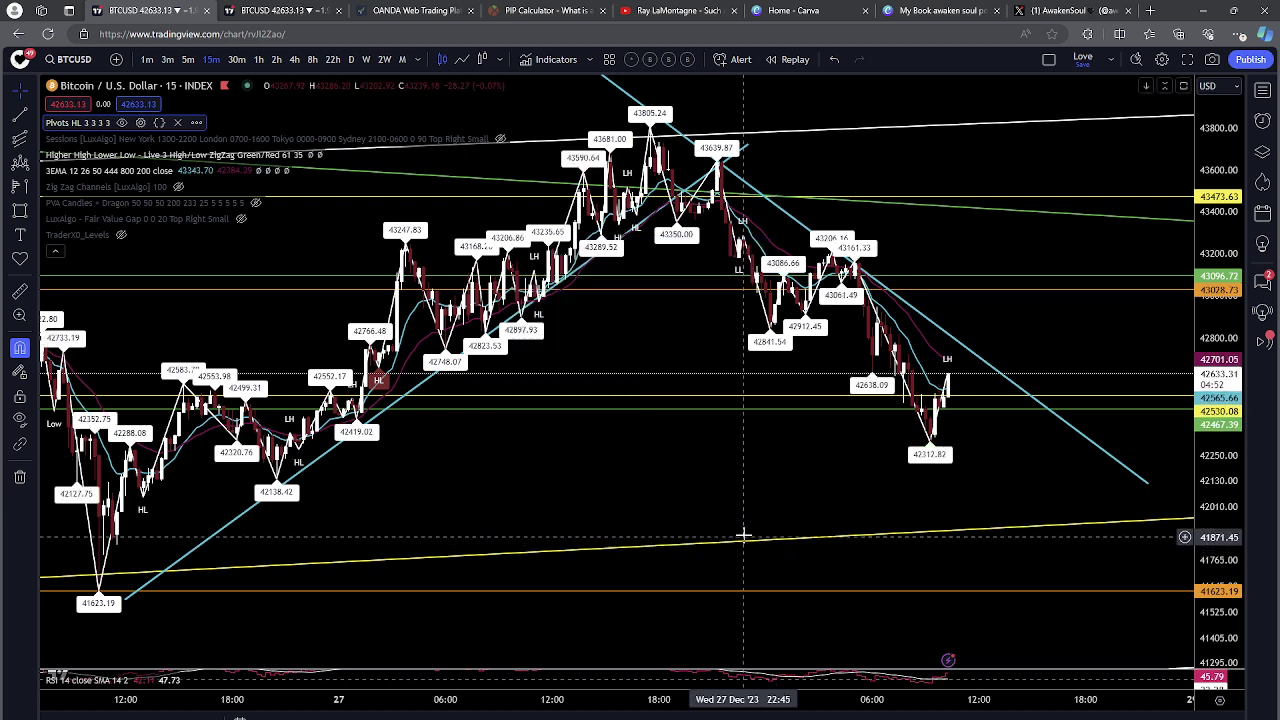
Step: Switch to the 5m timeframe and draw a horizontal ray from the pivot high at 42722.40 near 28 December 08:00
scroll(862, 485, up, 3)
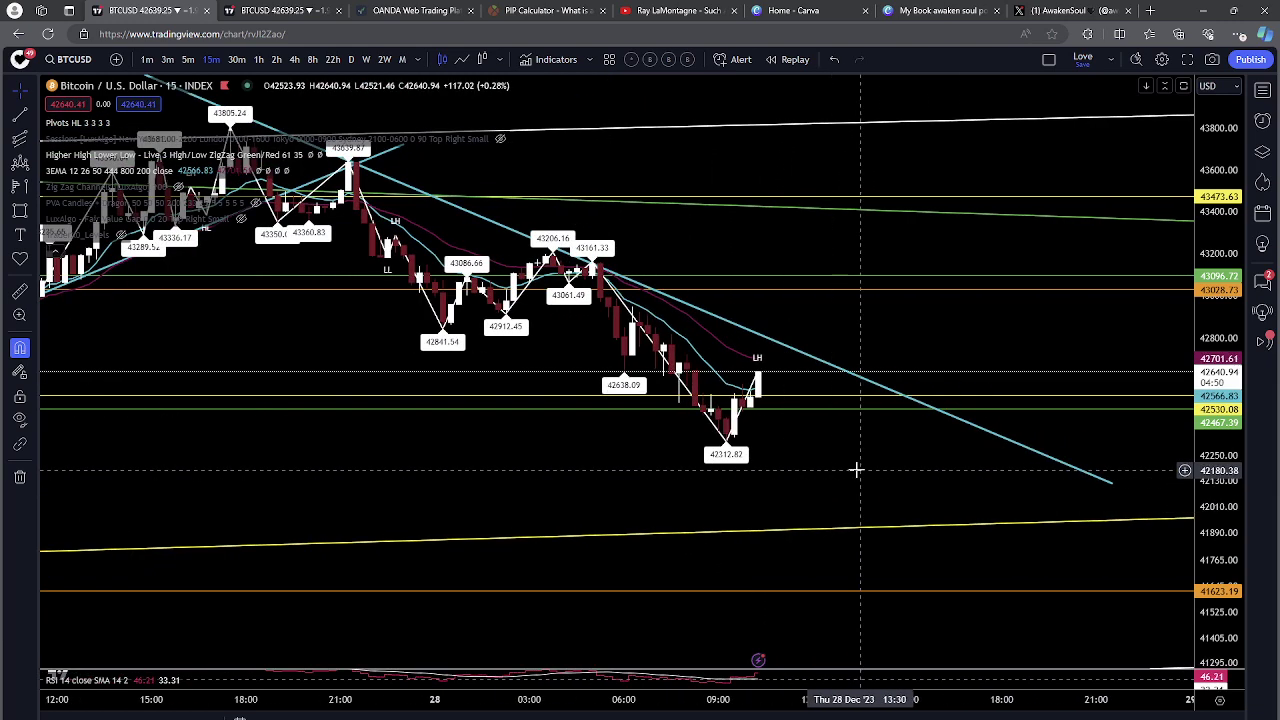
click(189, 60)
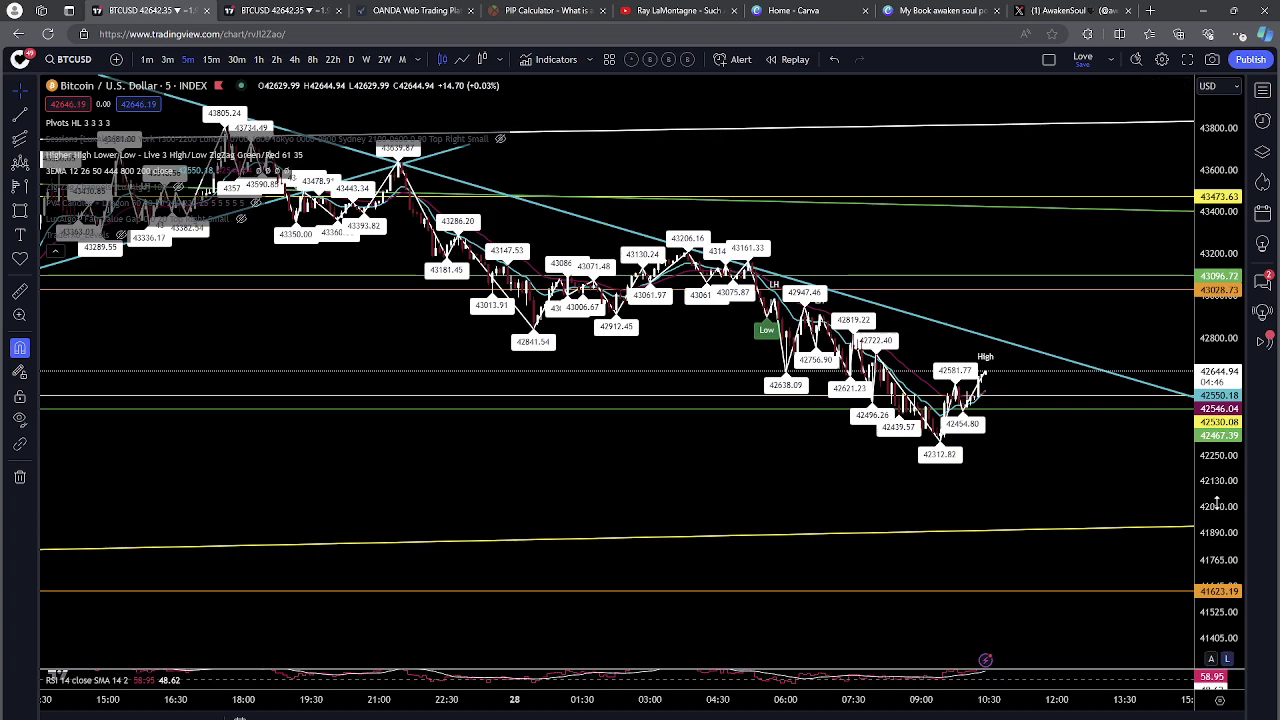
scroll(857, 386, up, 5)
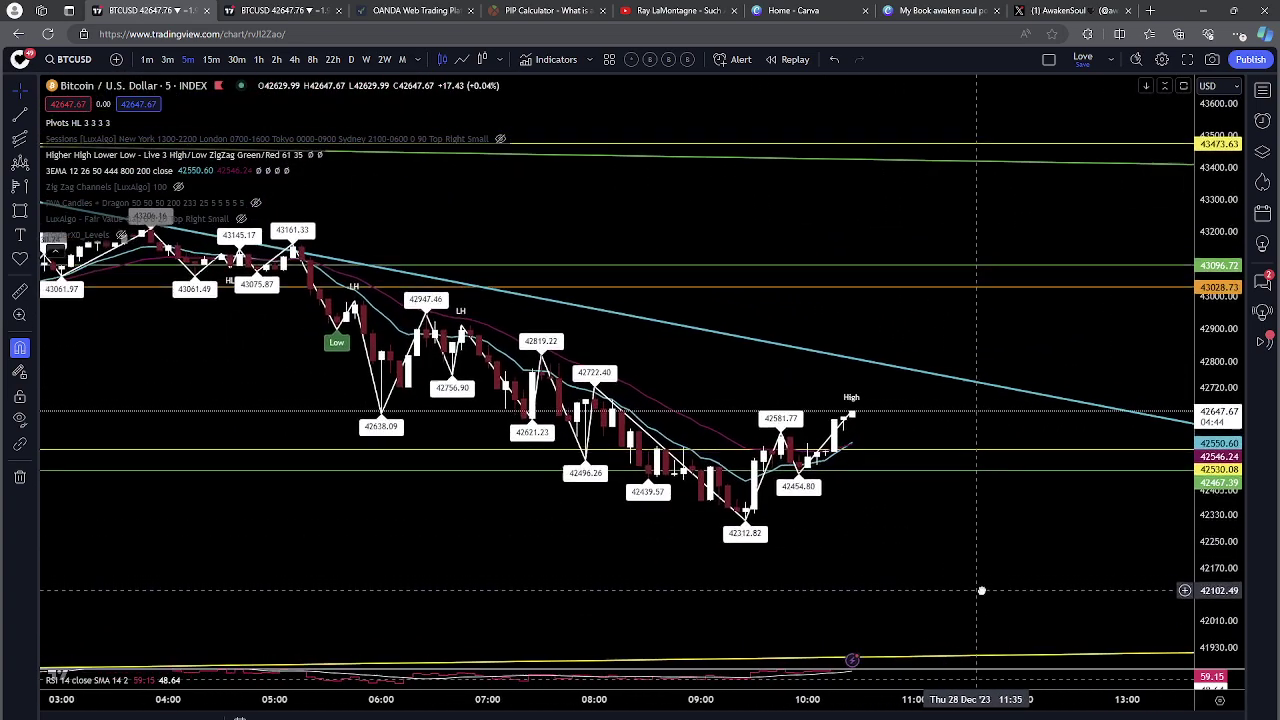
mouse_move(981, 591)
mouse_down()
mouse_move(1131, 603)
mouse_move(999, 581)
mouse_up()
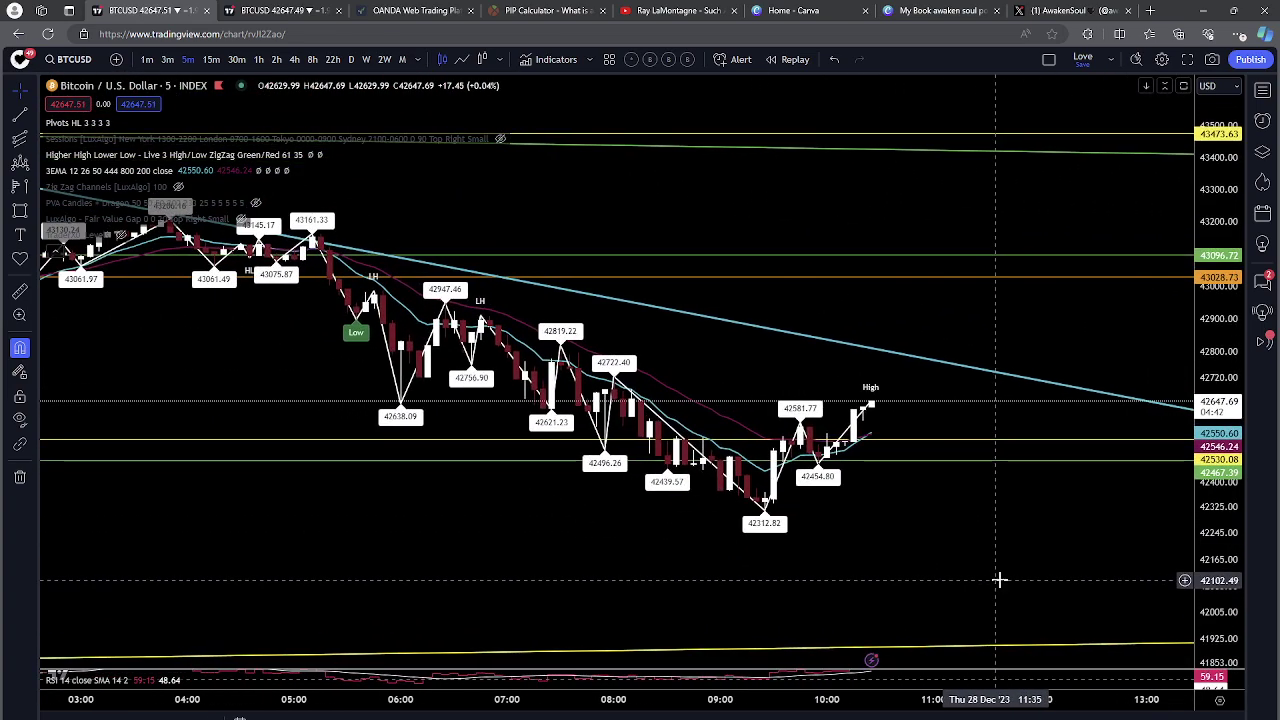
scroll(999, 580, down, 2)
scroll(1000, 579, up, 4)
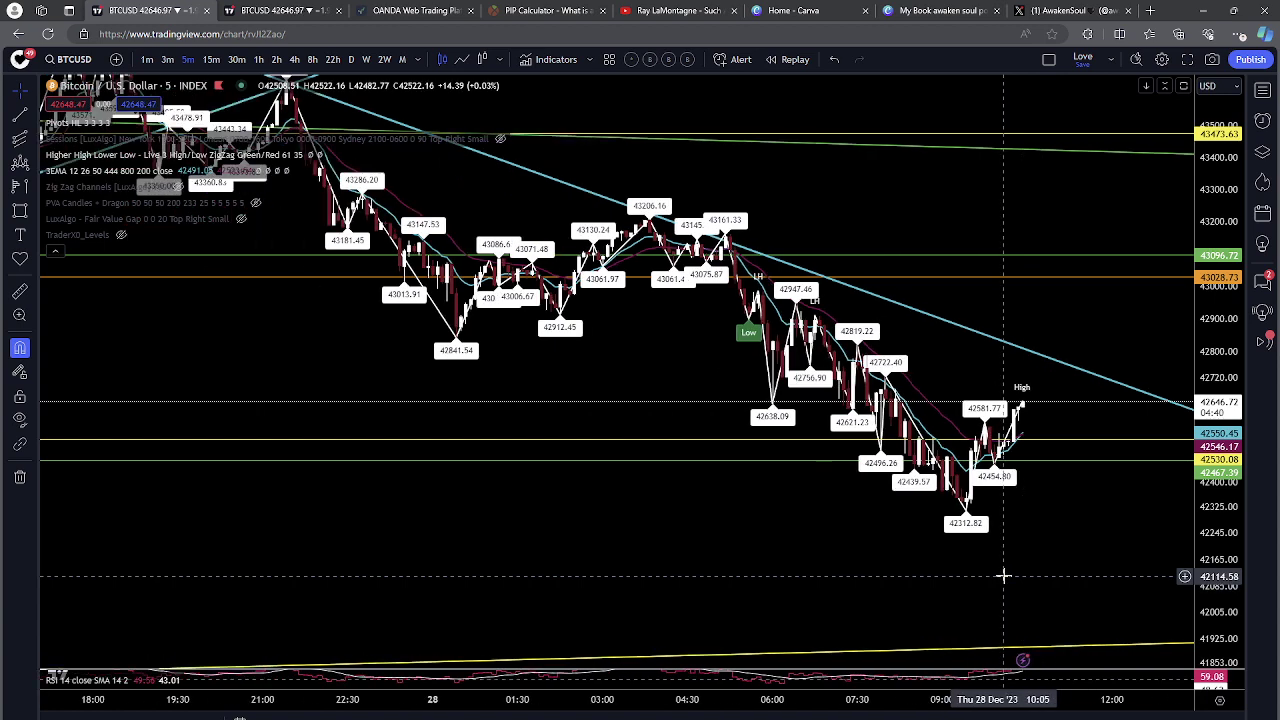
scroll(1003, 576, up, 1)
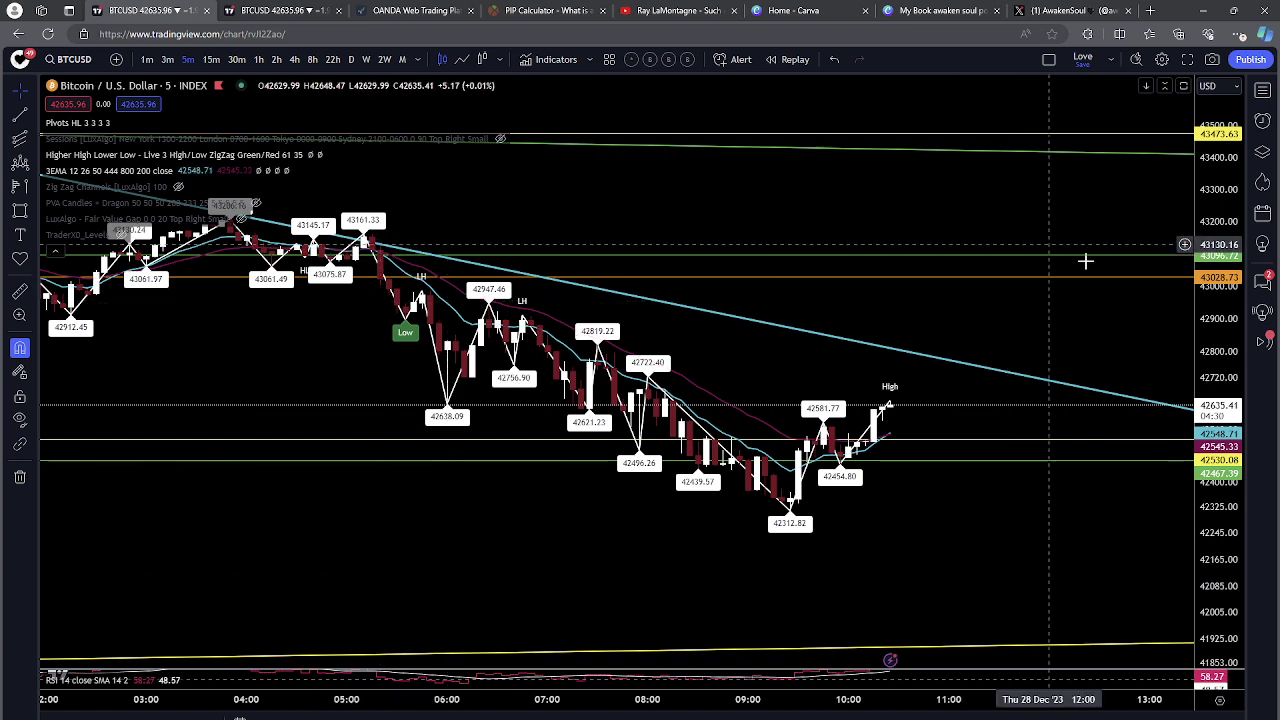
drag(1000, 583, 920, 617)
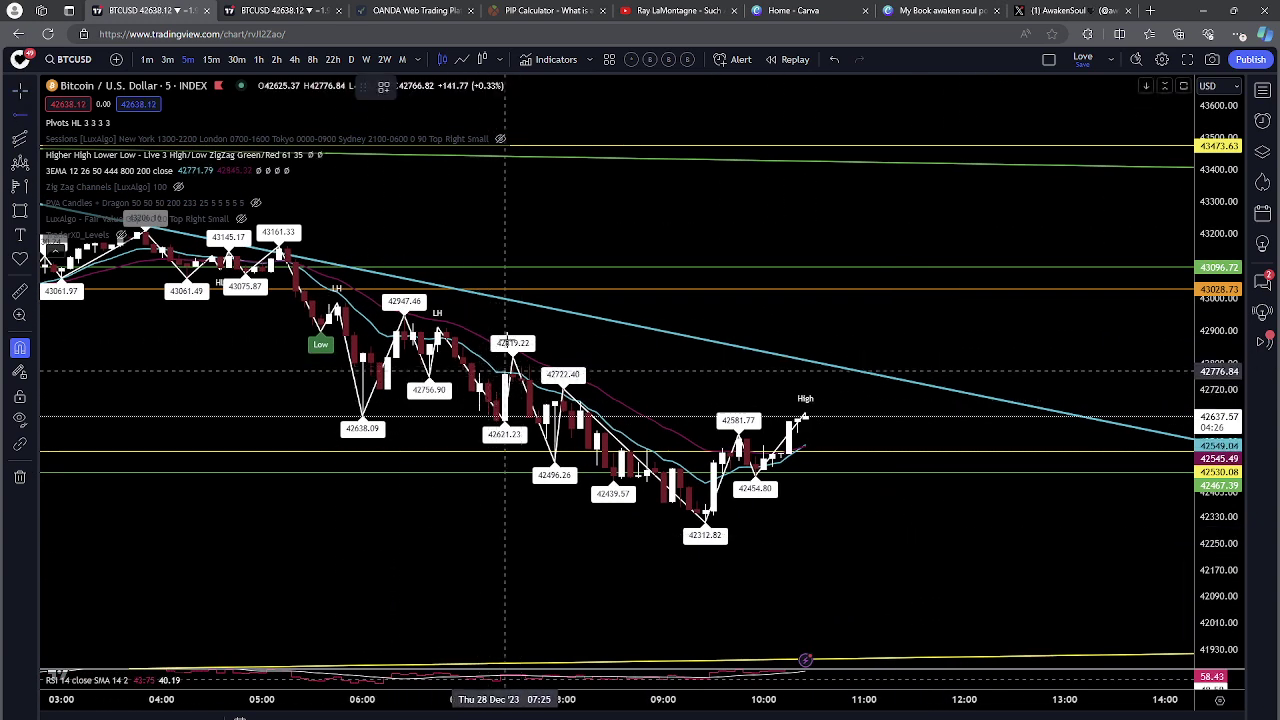
click(596, 389)
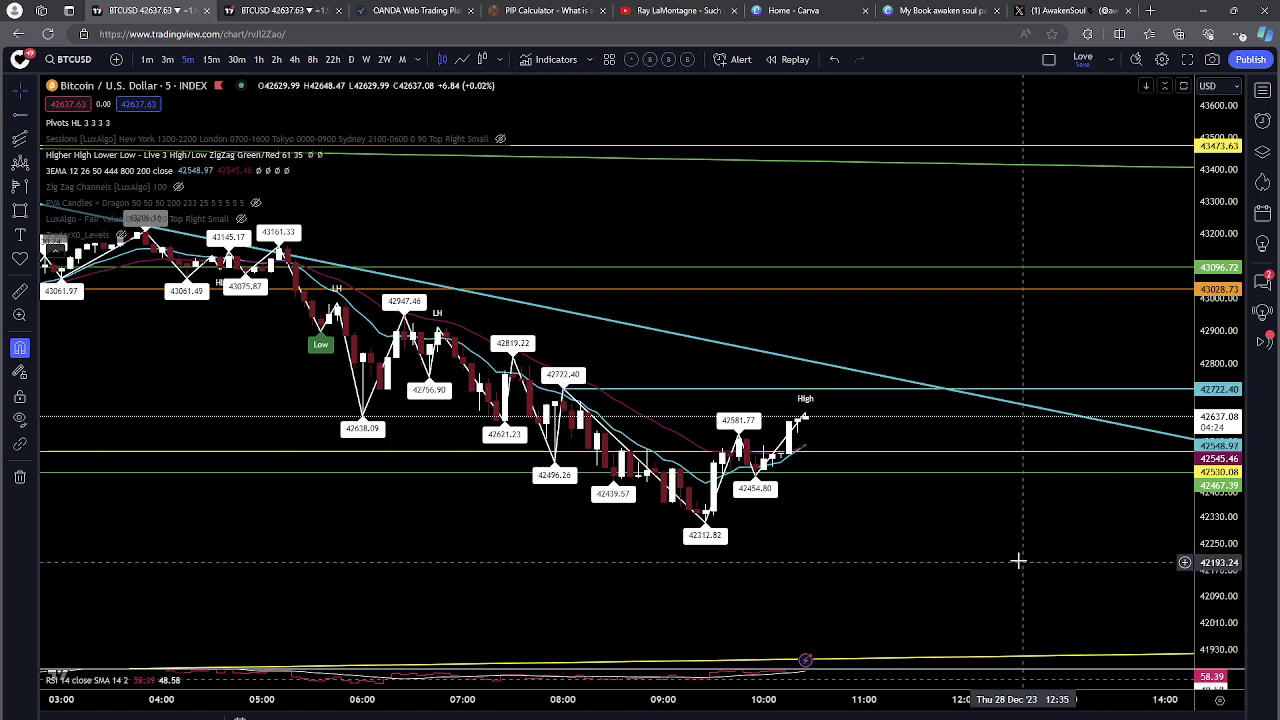
Step: Compare the price action around the 42722.40 level on the 15m chart and return to the 5m chart
scroll(1018, 561, down, 2)
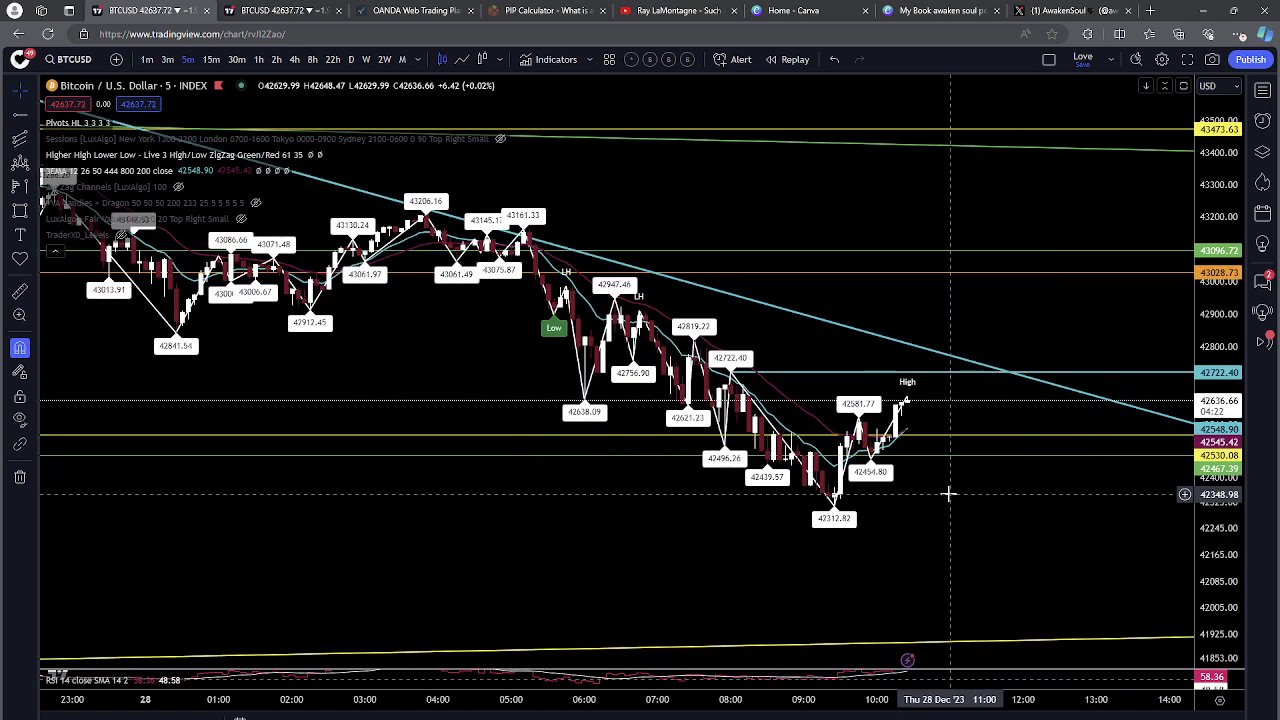
scroll(948, 493, up, 3)
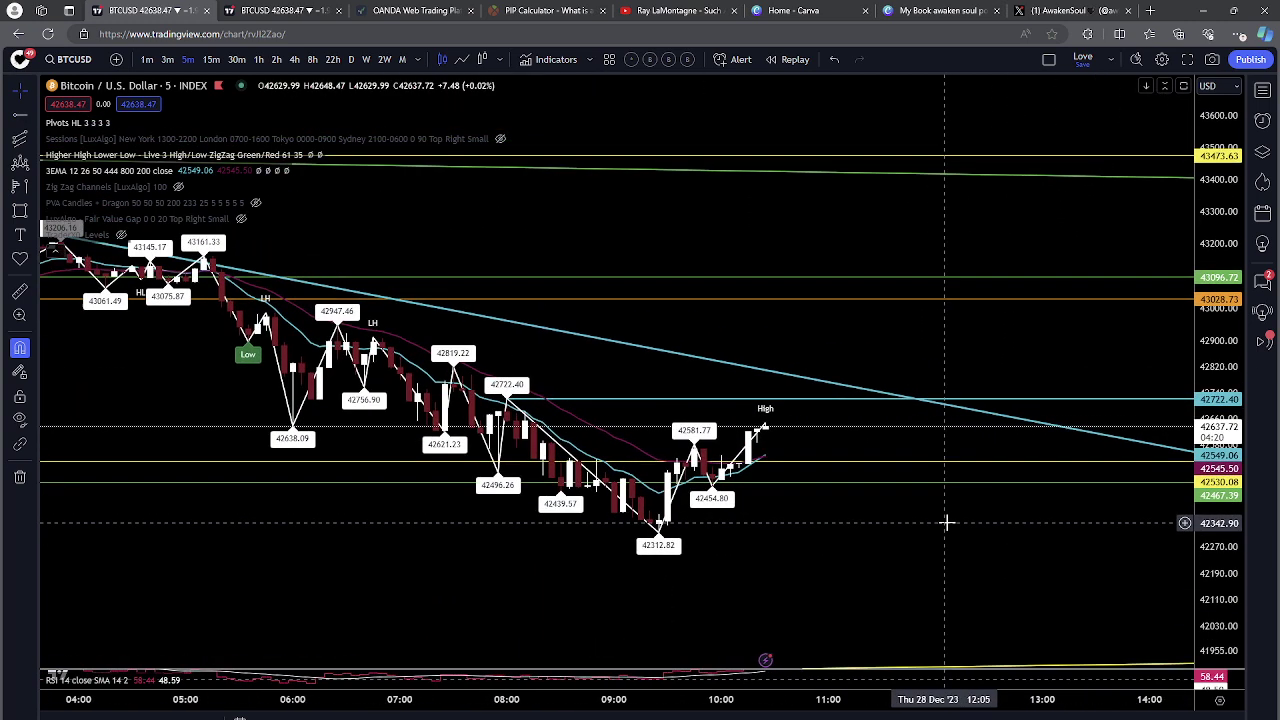
click(211, 59)
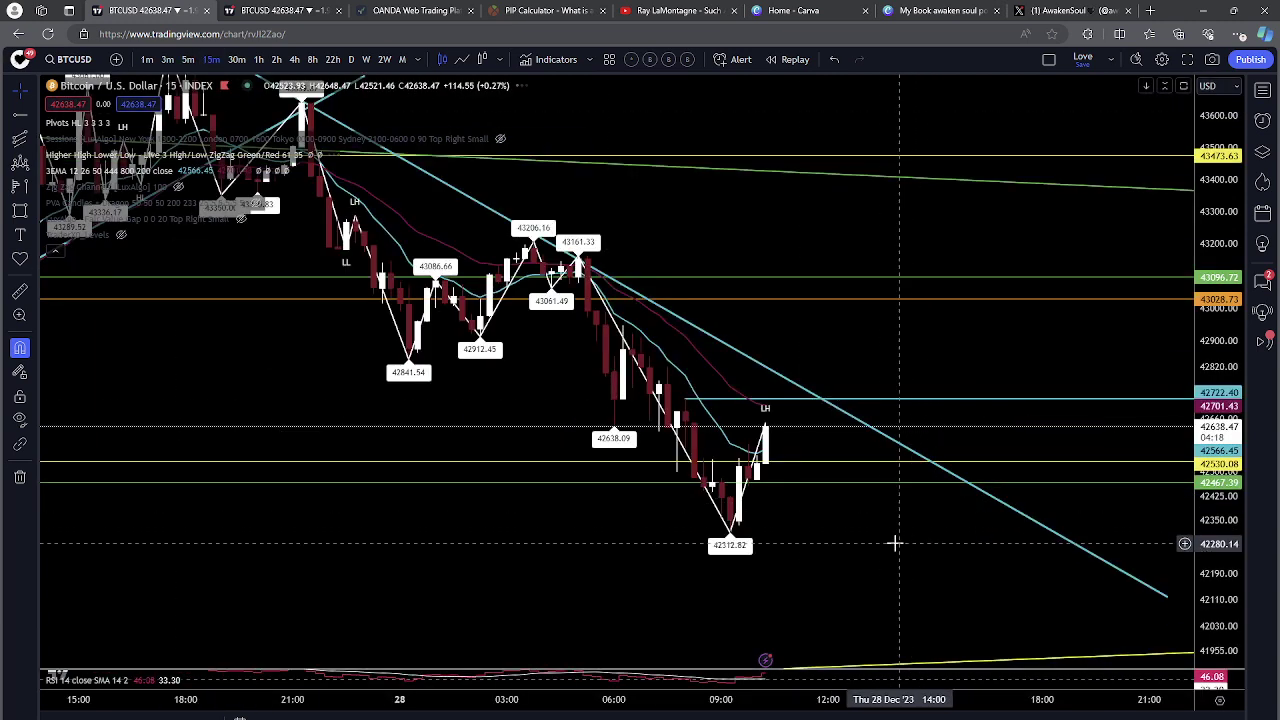
scroll(947, 537, up, 2)
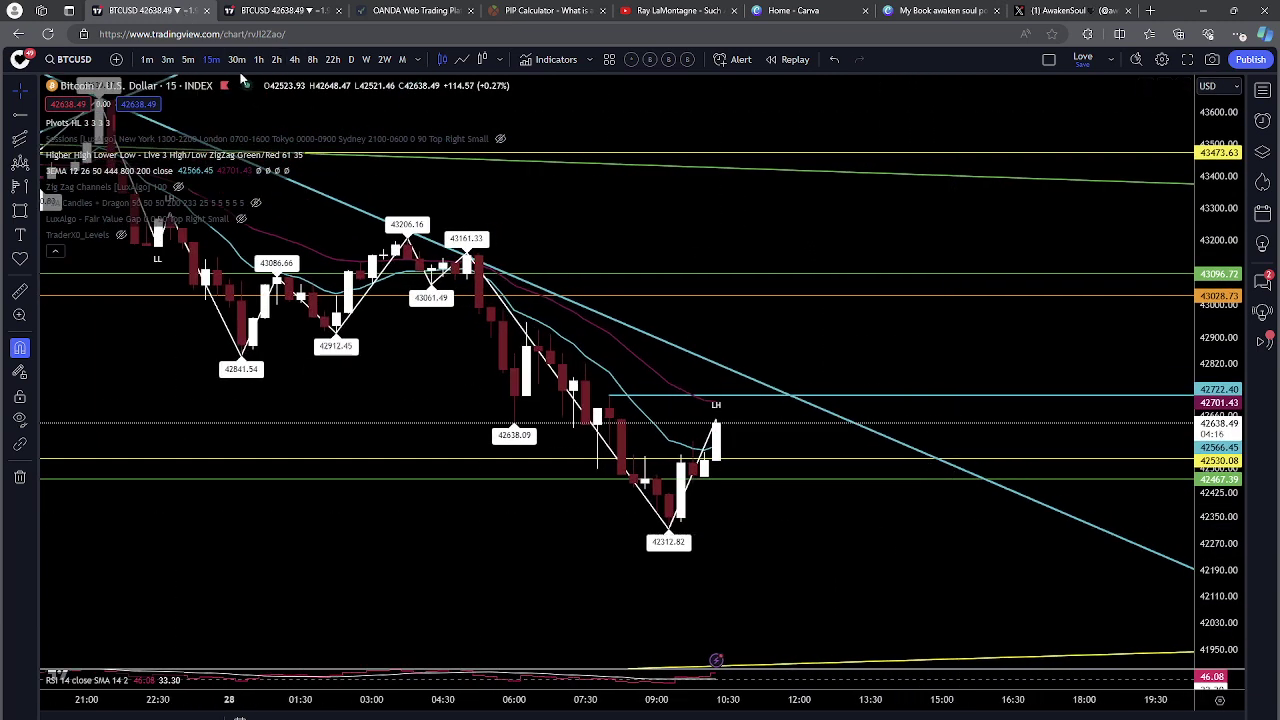
click(188, 60)
scroll(937, 517, down, 4)
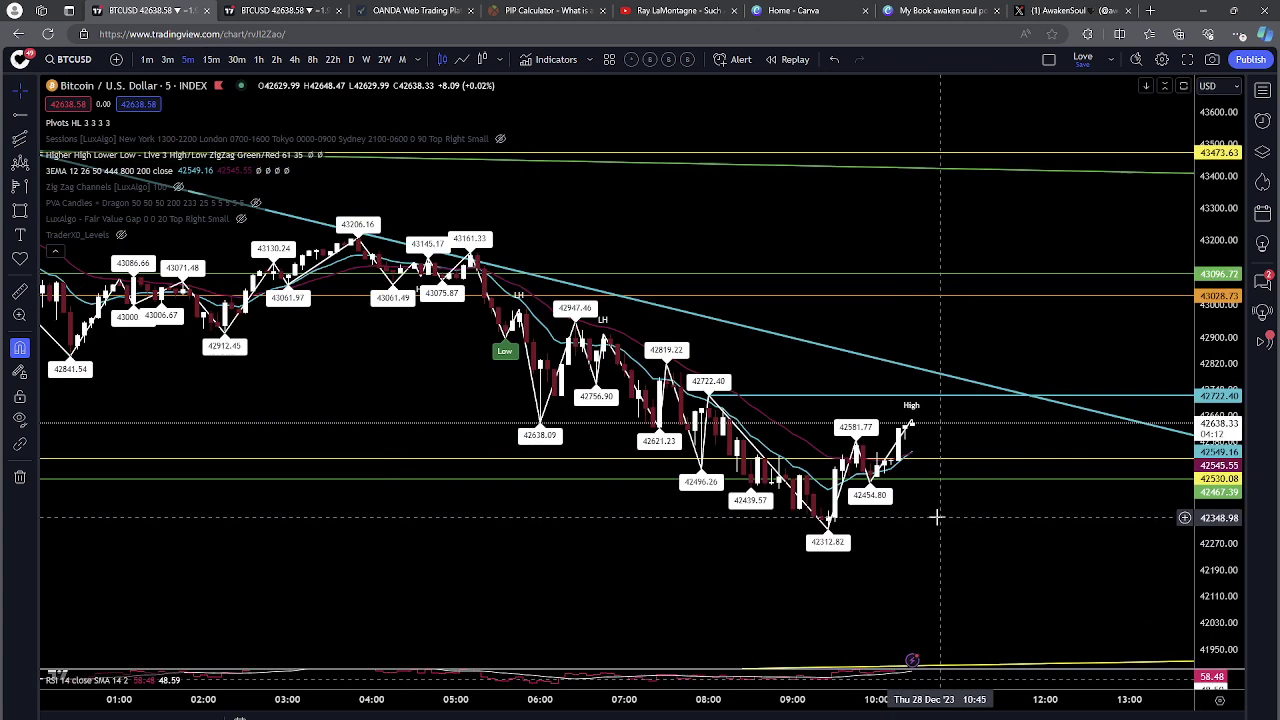
Step: Brush a projected price path from the latest candle above the falling trend line, back to about 42722, then up past the 43028.73 level
drag(1081, 591, 789, 589)
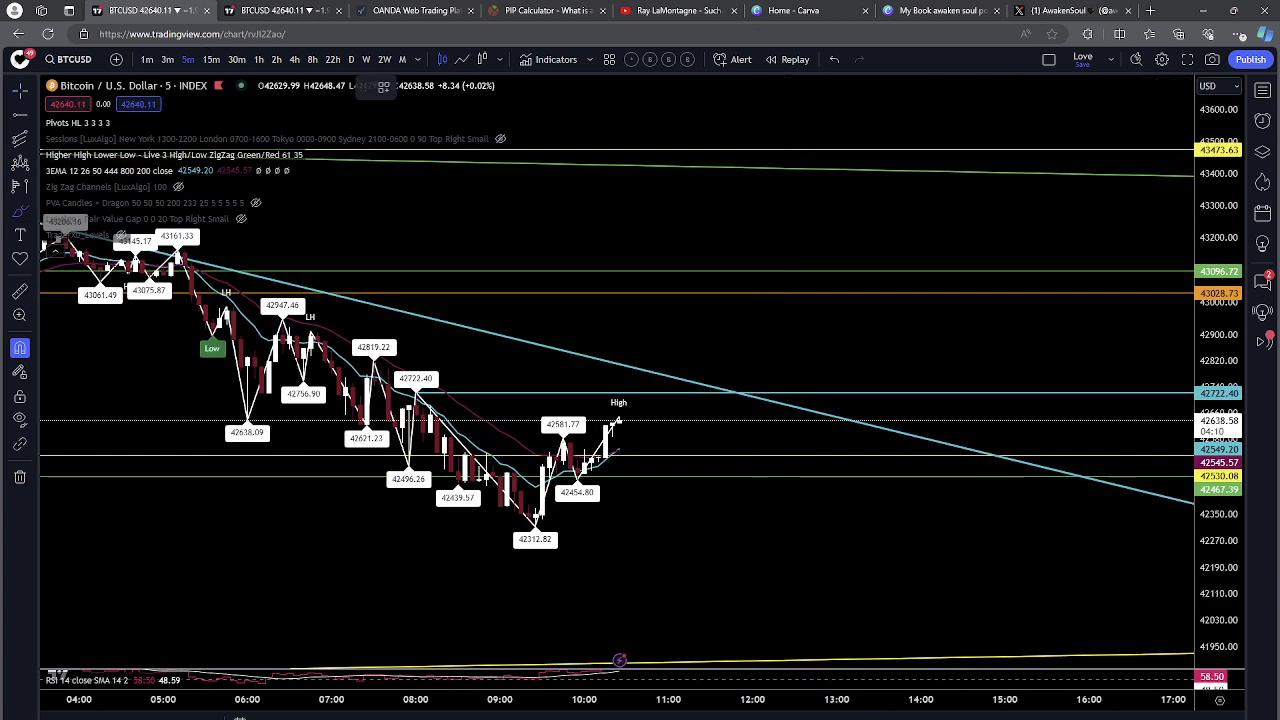
click(619, 405)
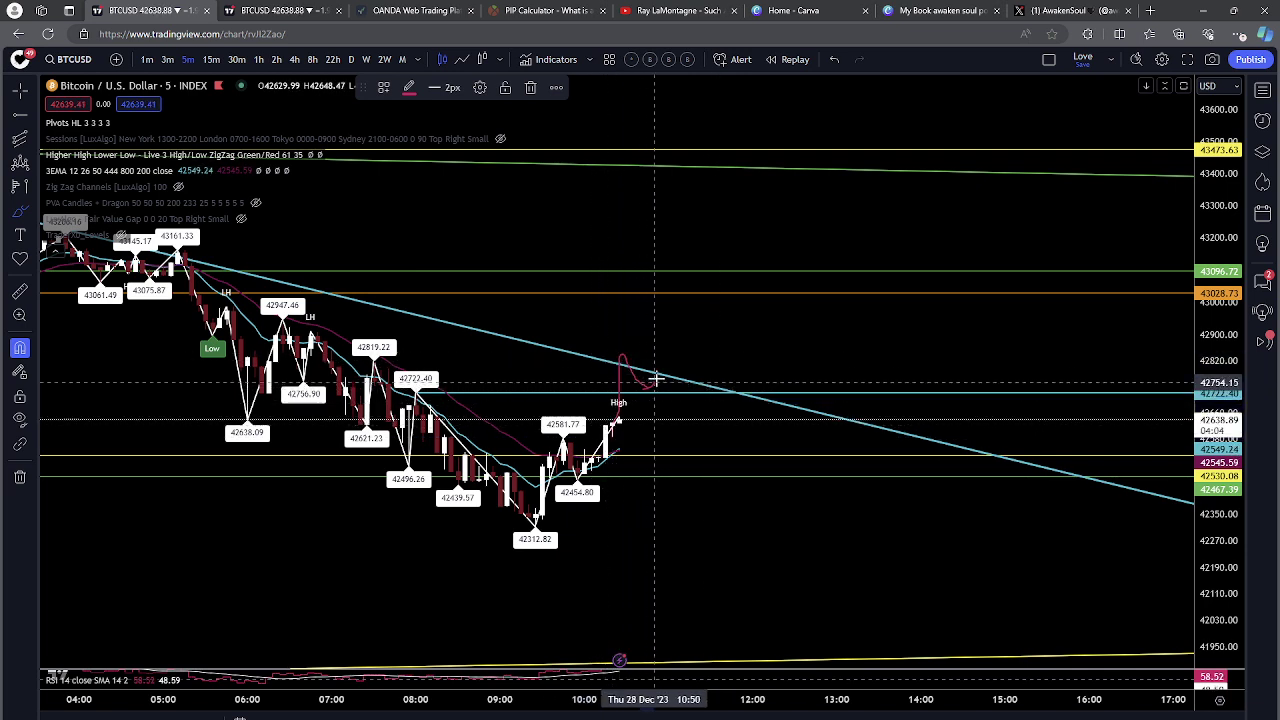
drag(699, 377, 731, 286)
scroll(806, 578, down, 6)
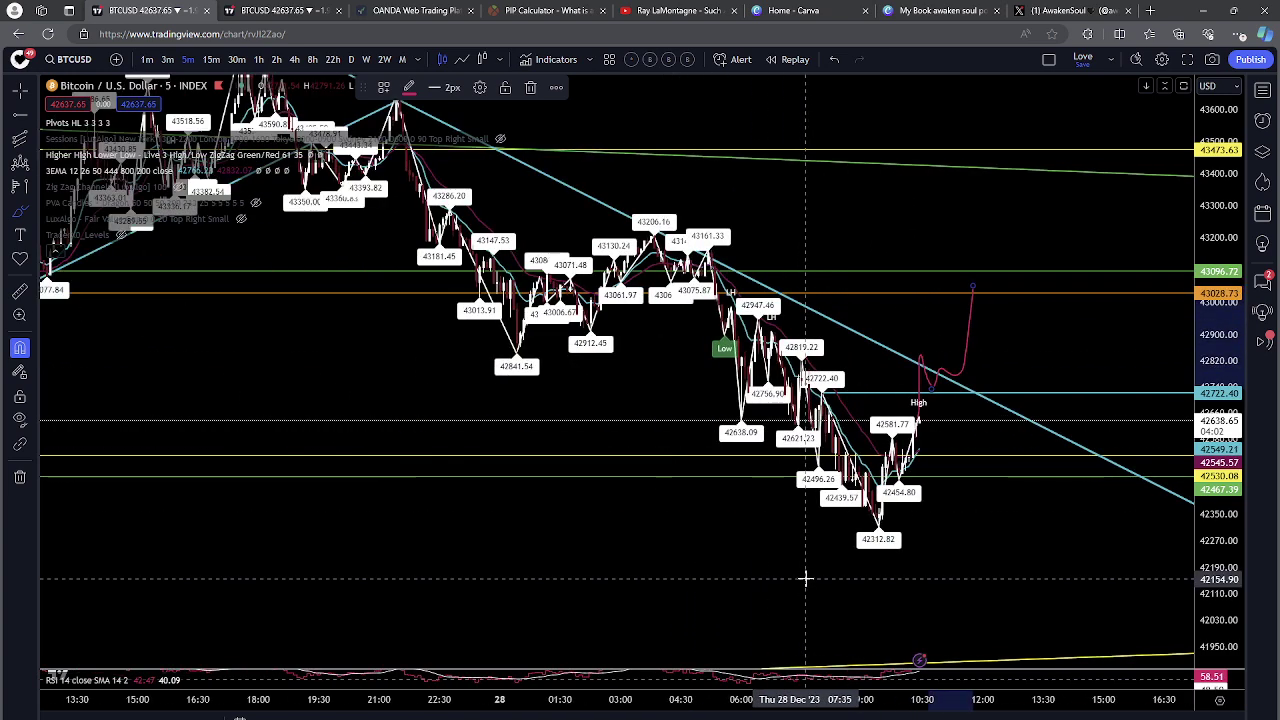
scroll(806, 578, up, 6)
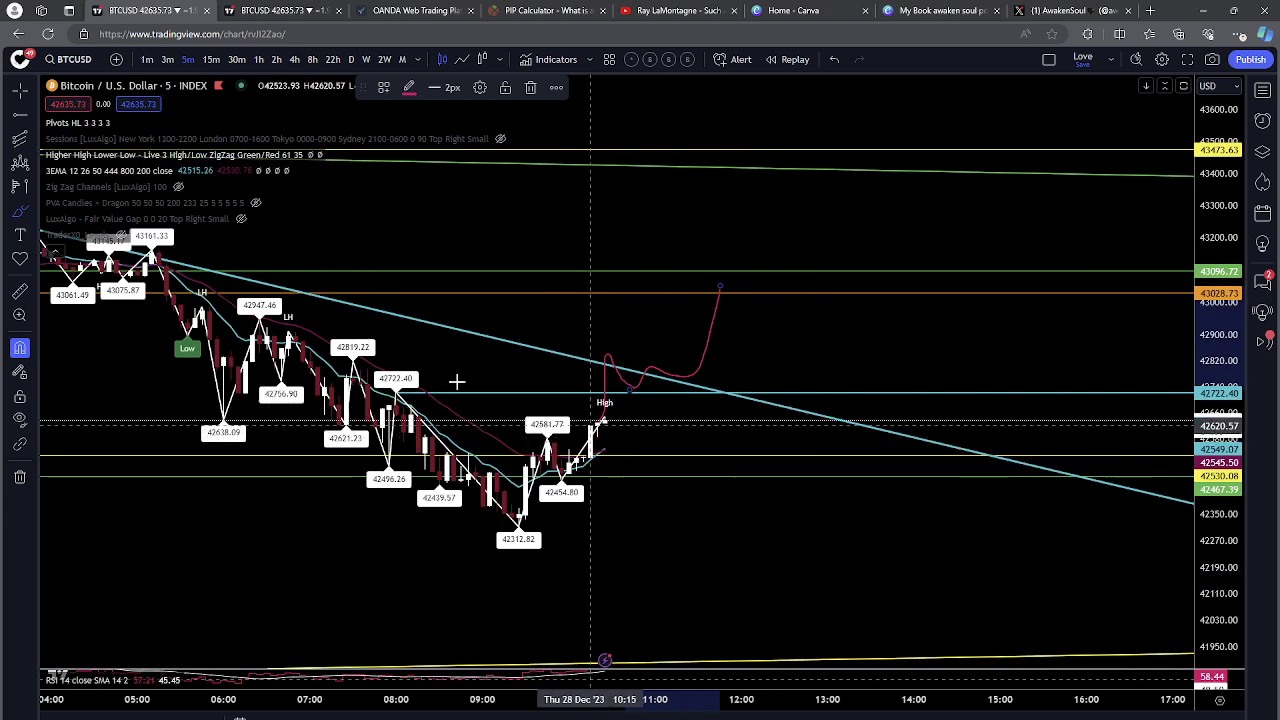
Step: Hide the 3EMA and Higher High Lower Low indicators on the 5m chart
click(184, 170)
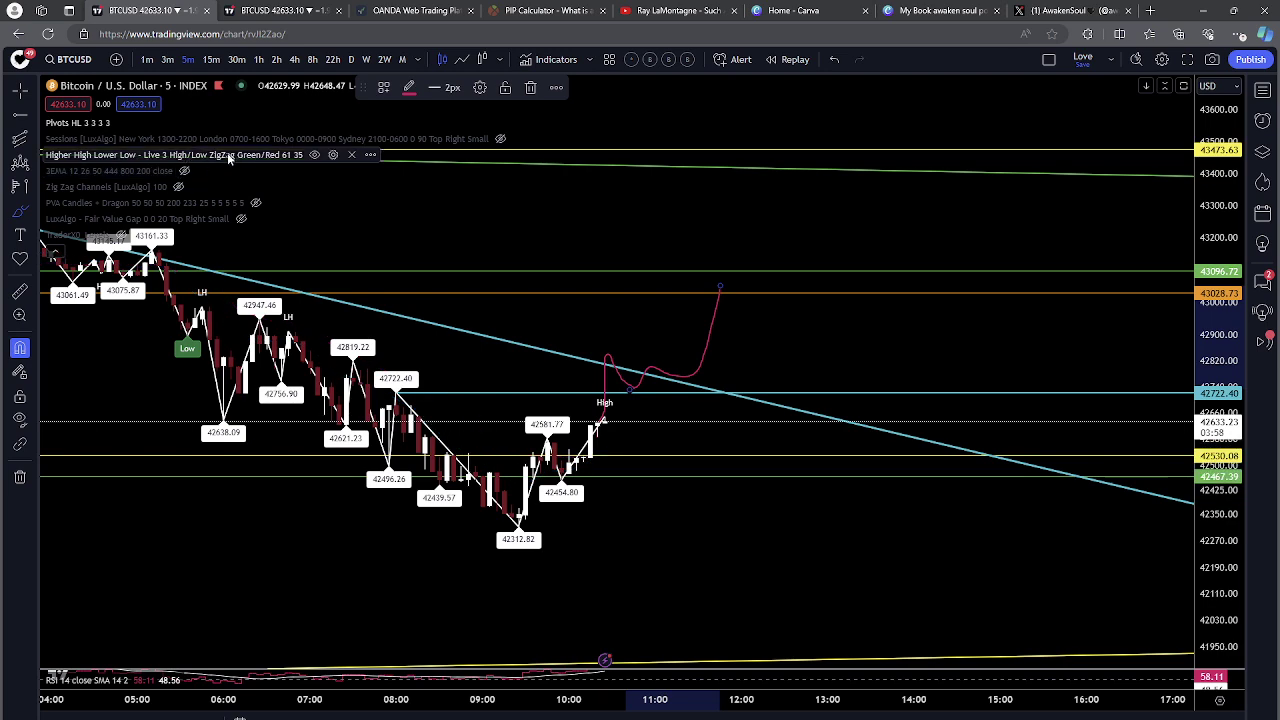
click(315, 155)
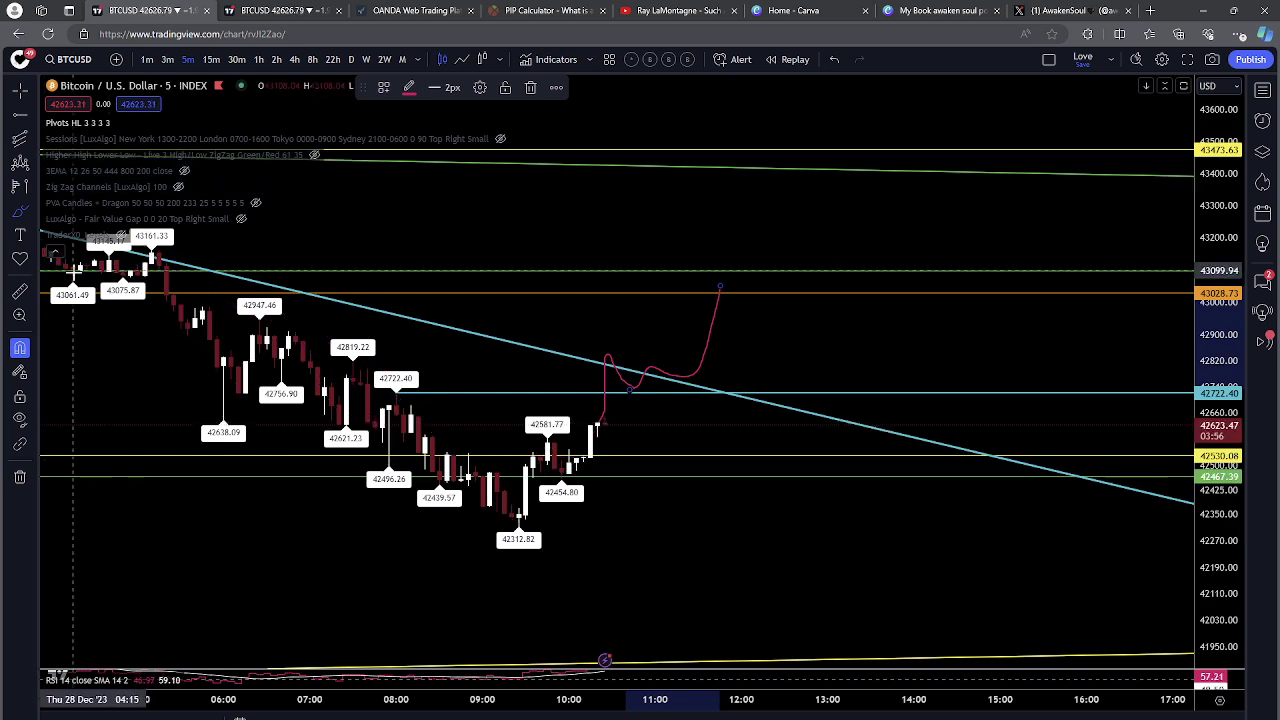
click(44, 248)
Step: Draw a rising trend line from the 28 December 09:25 low at 42312.82 under the 10:00 low to just above 42722.40 near 11:25
scroll(351, 329, down, 3)
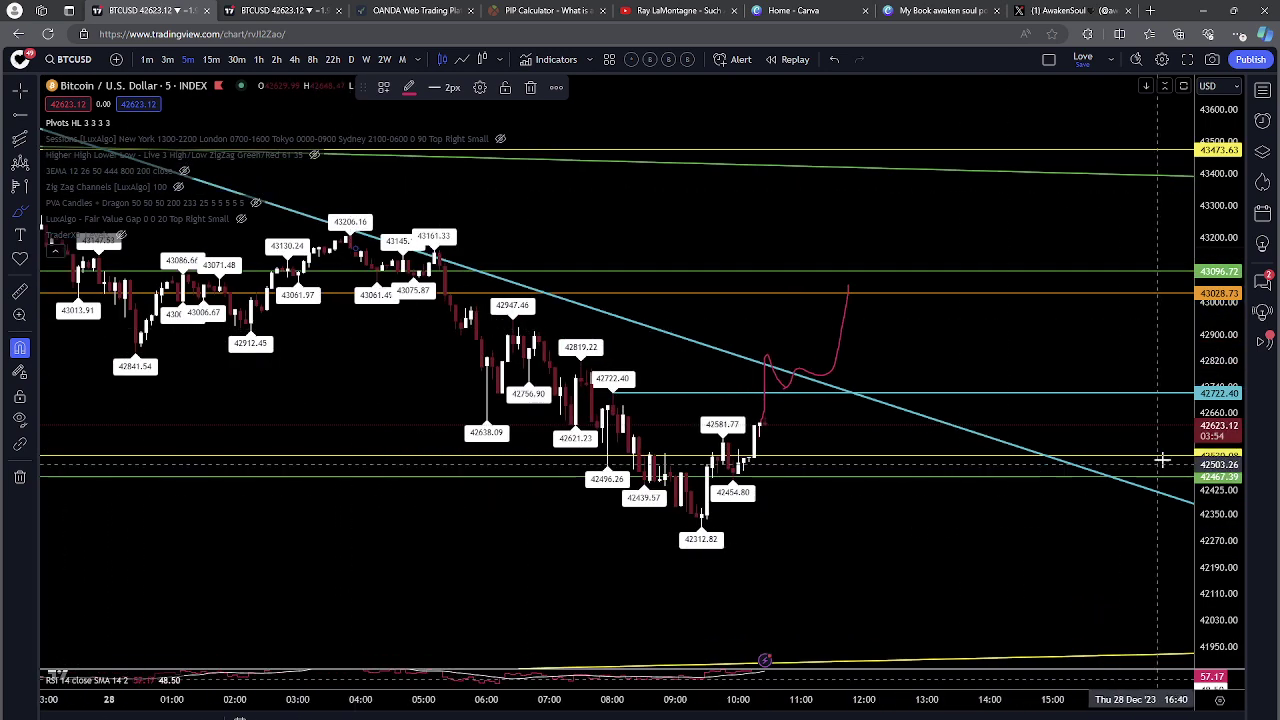
drag(1215, 459, 1215, 512)
scroll(837, 503, up, 3)
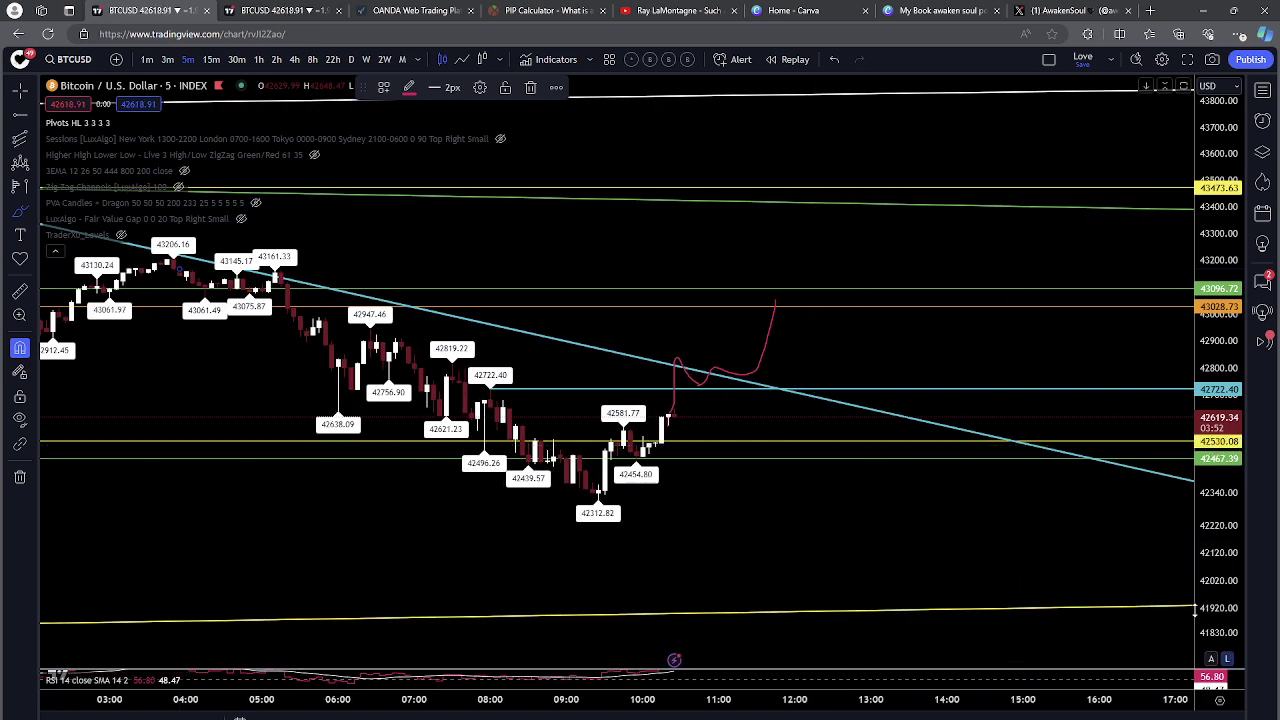
scroll(1228, 470, up, 2)
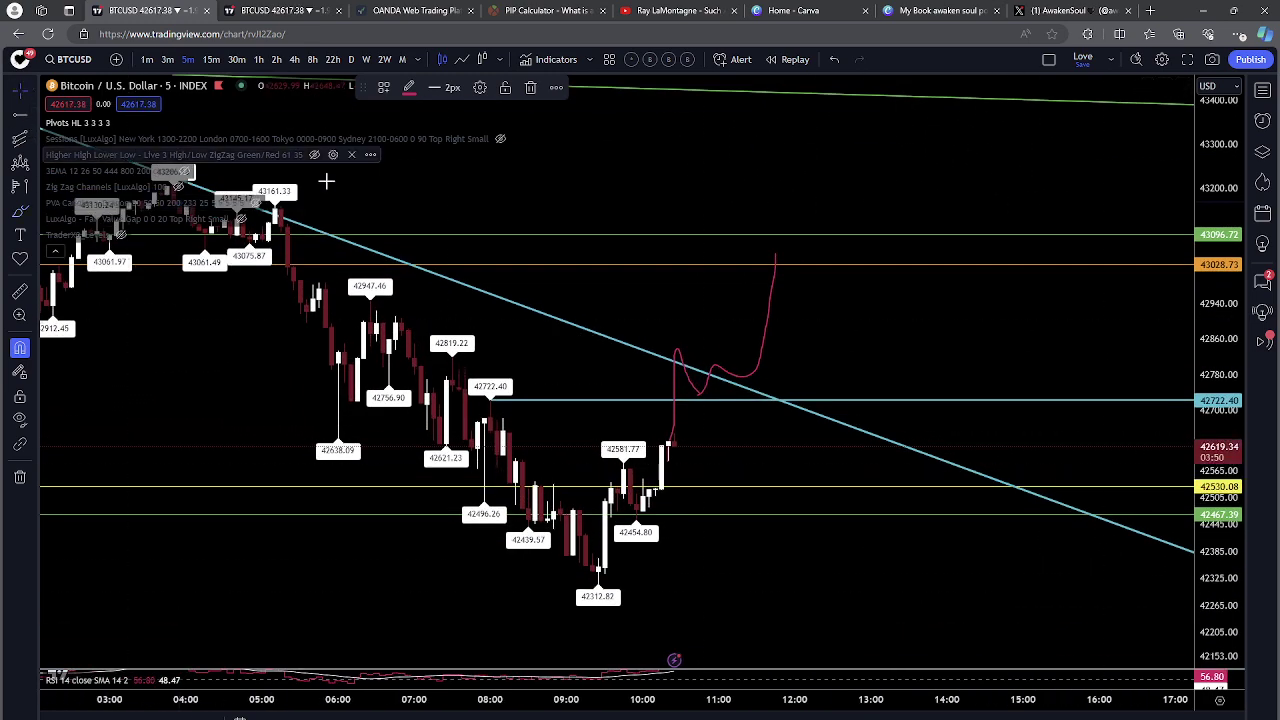
scroll(971, 343, up, 4)
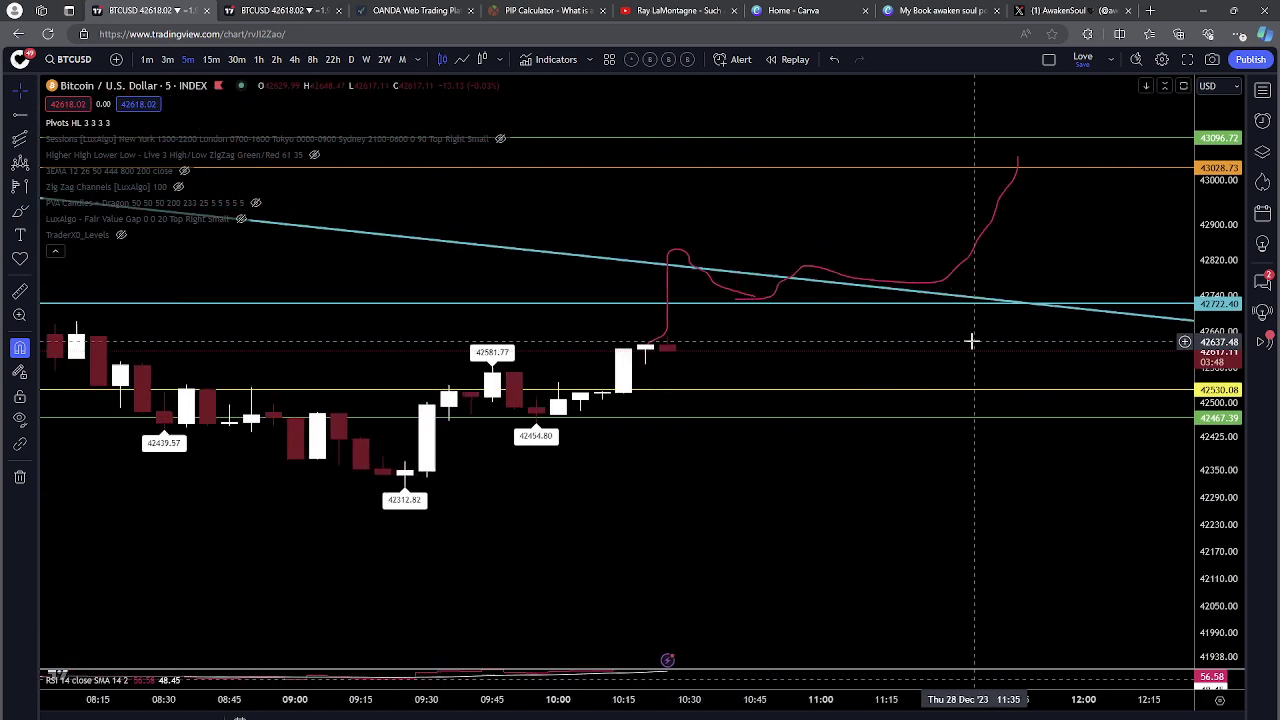
scroll(1040, 543, down, 3)
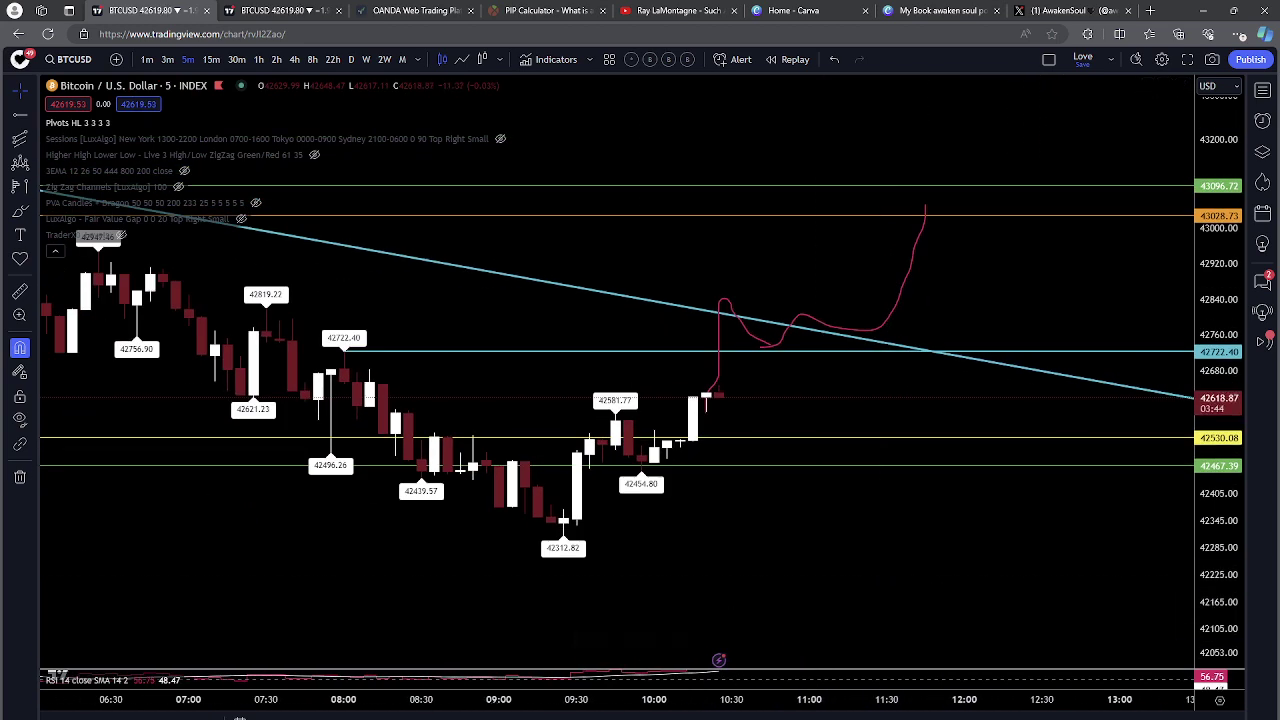
click(563, 523)
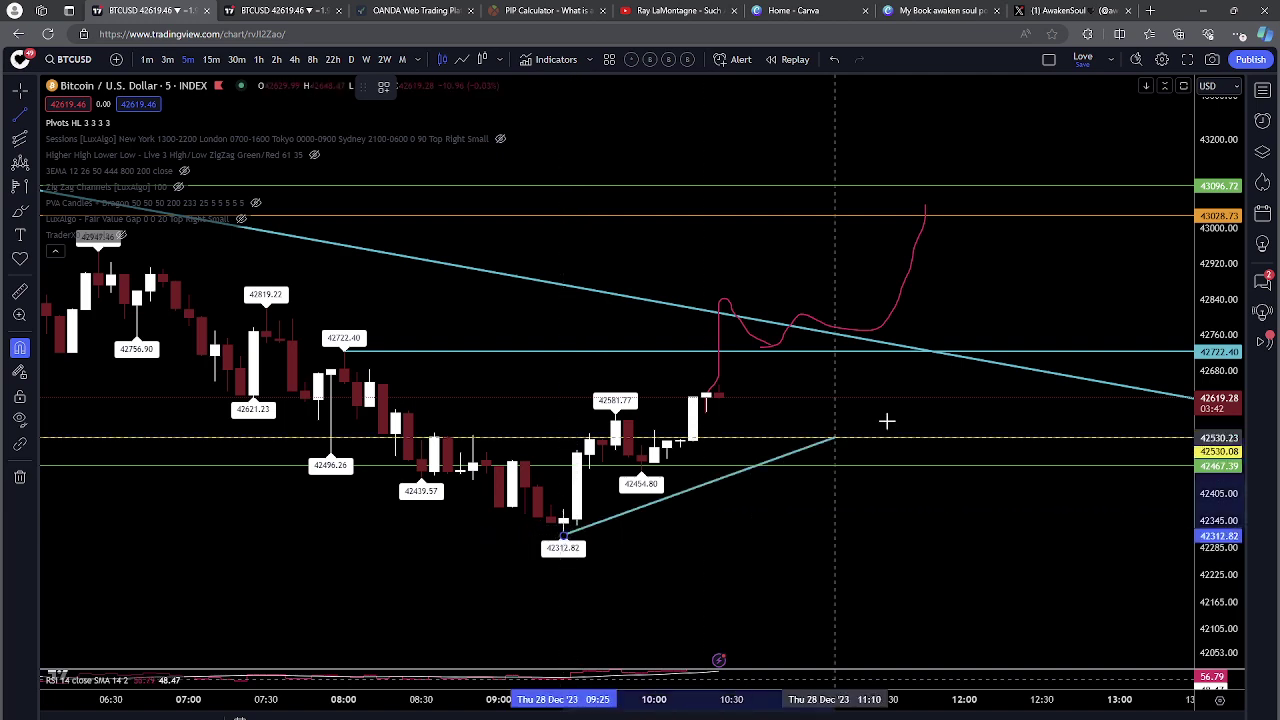
click(876, 345)
drag(780, 580, 869, 600)
scroll(1094, 480, up, 2)
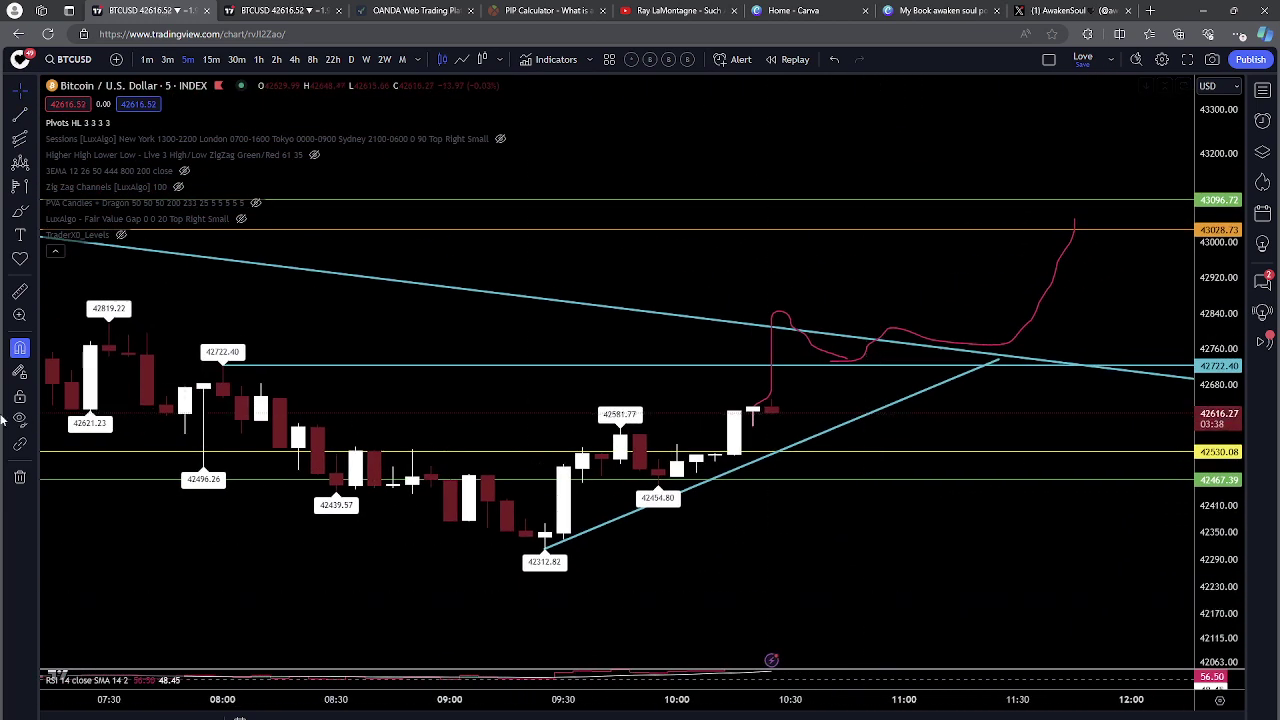
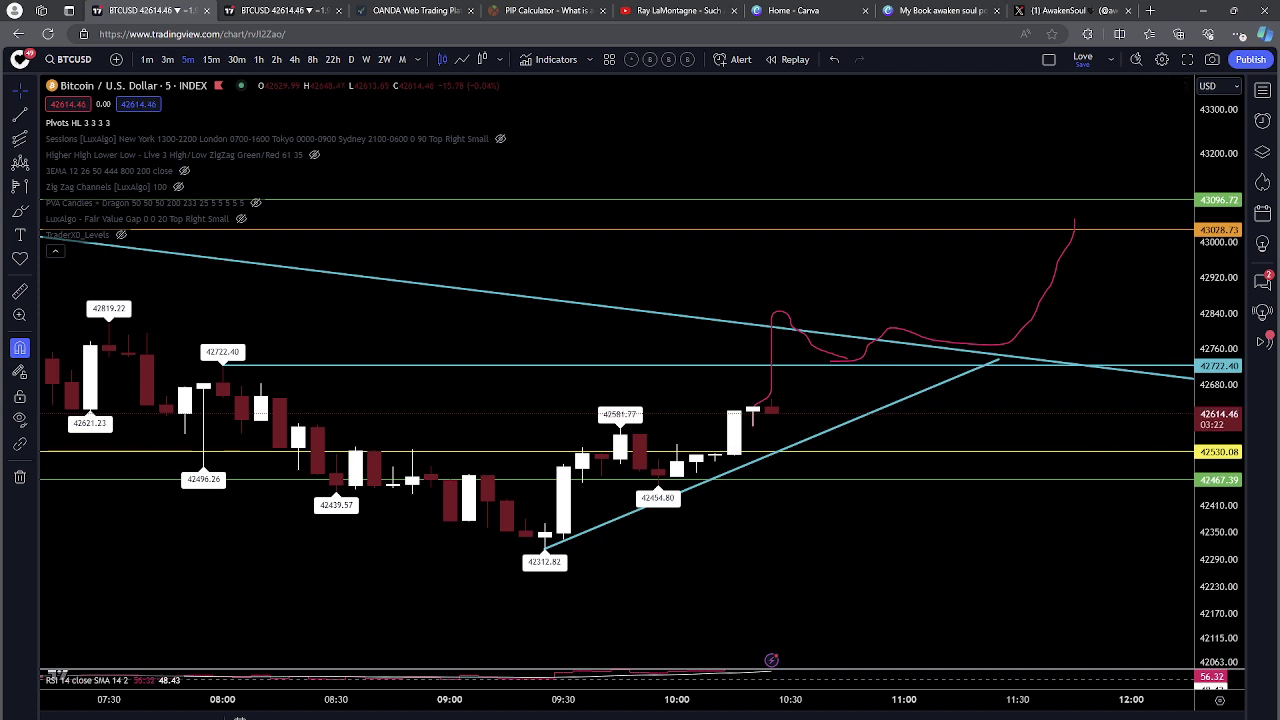
Step: Show the Sessions indicator and hide the Pivots HL indicator on the 5m chart
click(500, 138)
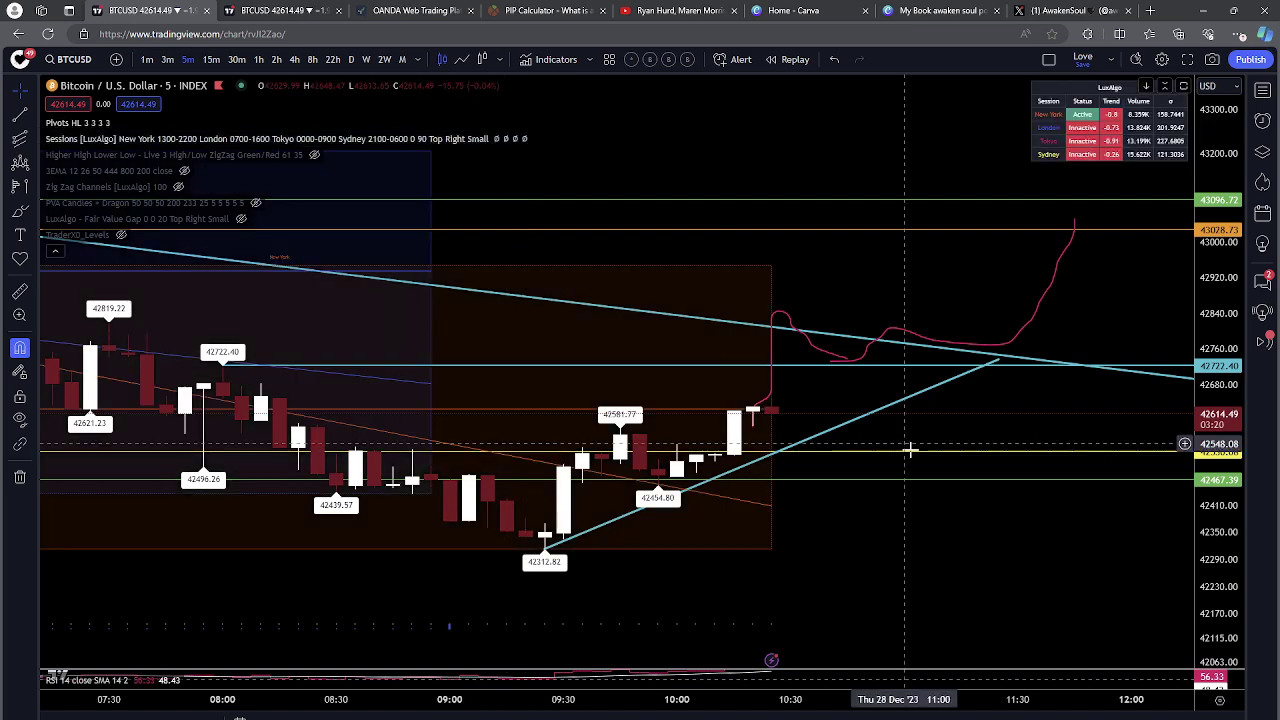
scroll(910, 450, down, 3)
scroll(914, 458, up, 2)
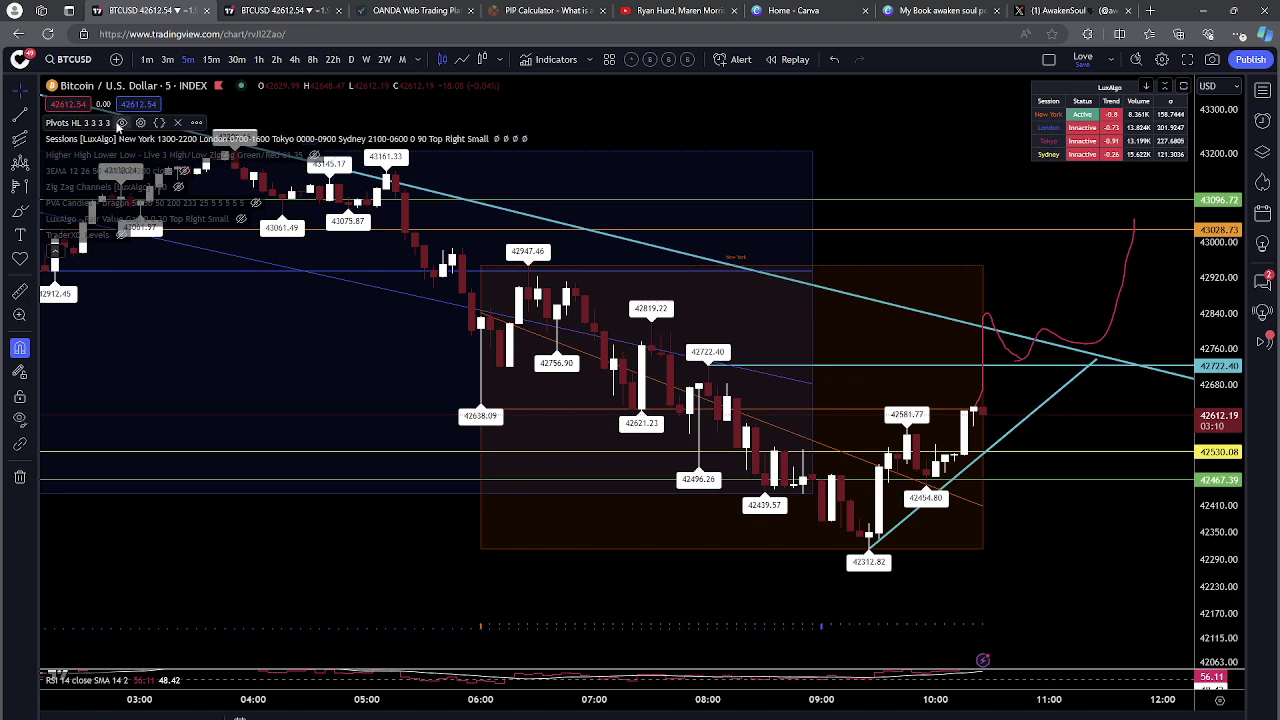
scroll(334, 651, down, 2)
scroll(334, 651, down, 3)
scroll(334, 651, up, 2)
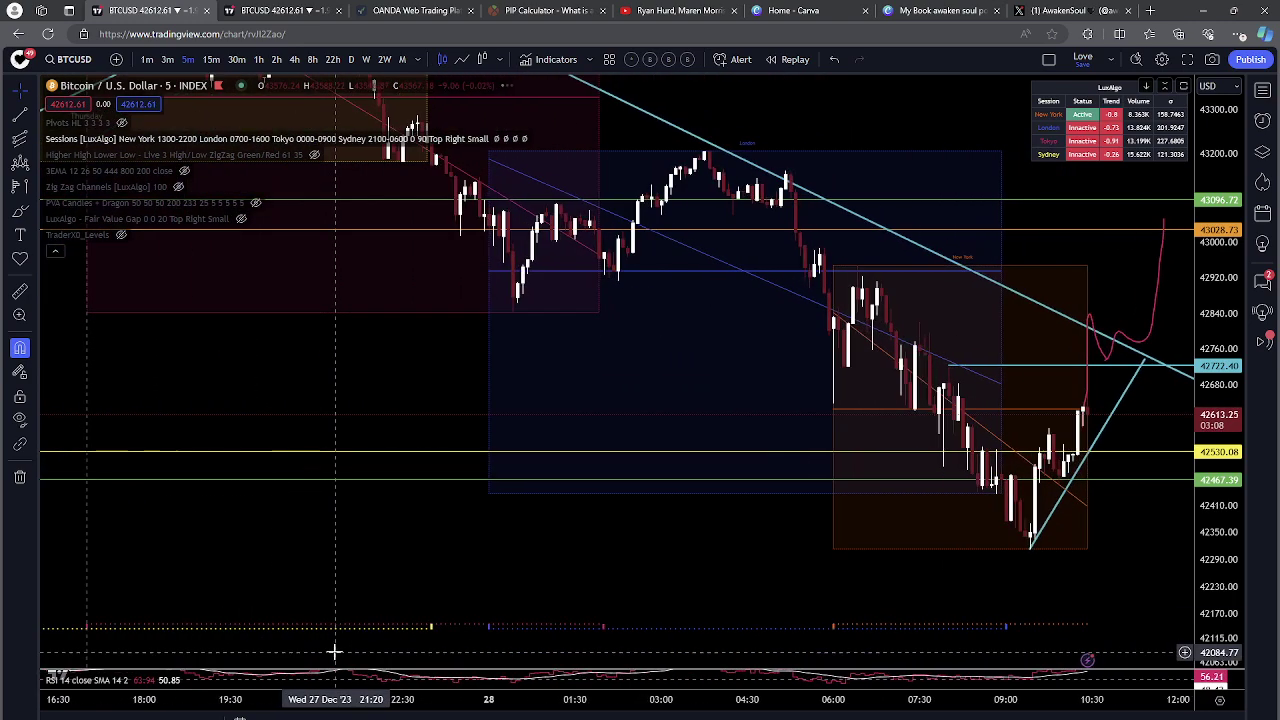
Step: Move the 42722.40 horizontal ray down to the 28 December 06:00 low at 42638.09
drag(1128, 580, 871, 594)
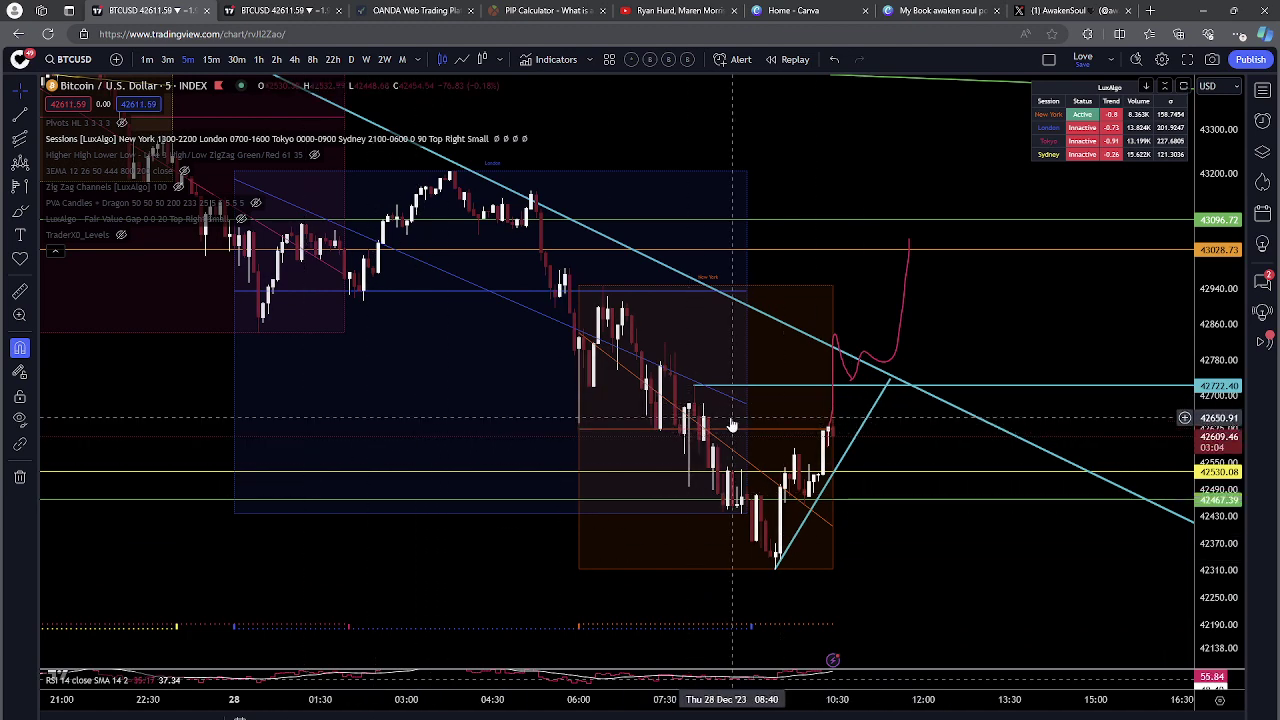
drag(692, 385, 578, 431)
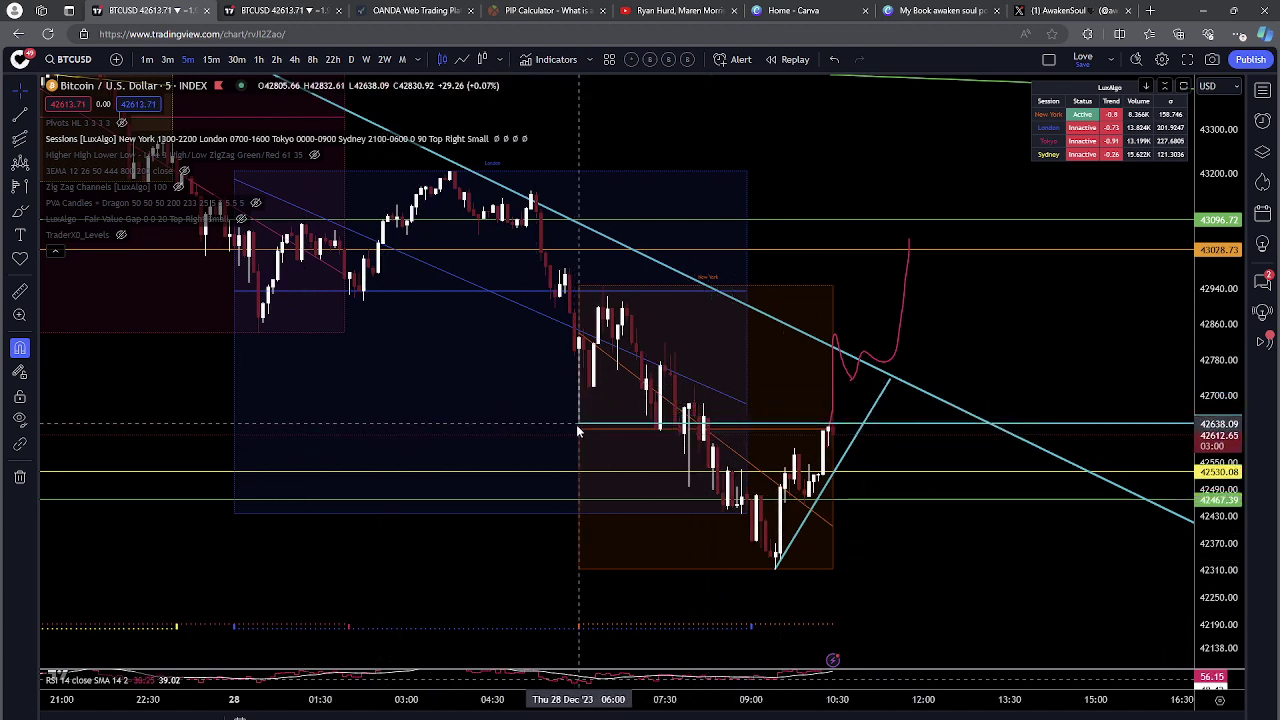
scroll(777, 588, up, 4)
drag(777, 588, 893, 563)
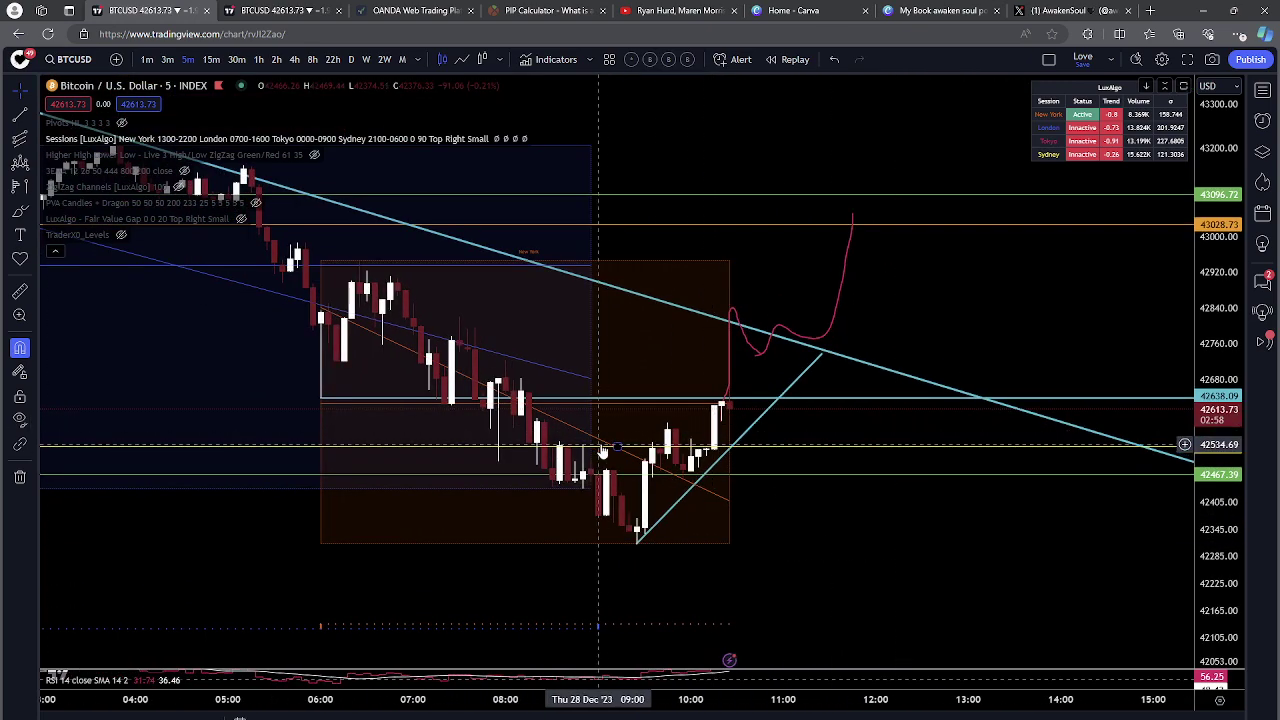
Step: Lower the horizontal ray at the 06:00 low slightly to 42630.02
scroll(600, 450, down, 4)
drag(1111, 523, 1046, 528)
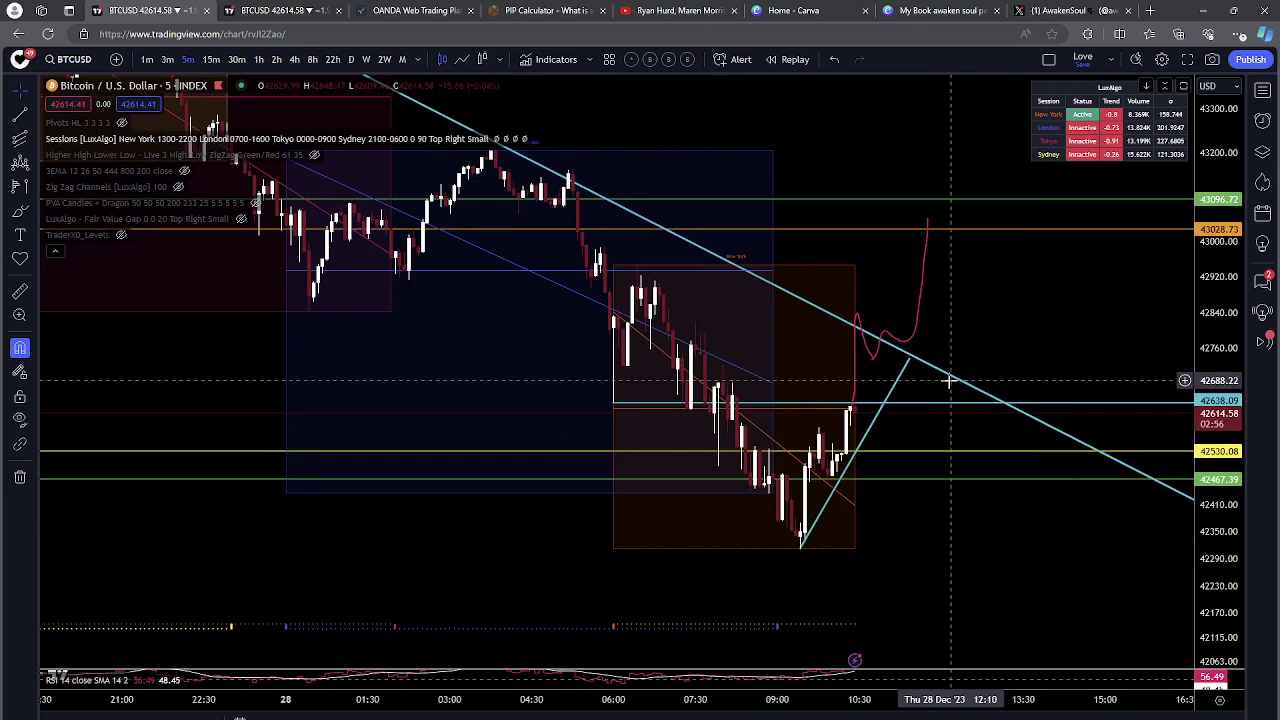
mouse_move(949, 404)
mouse_down()
mouse_move(974, 391)
mouse_move(974, 340)
mouse_move(940, 409)
mouse_move(950, 405)
mouse_up()
scroll(945, 532, up, 1)
scroll(945, 532, up, 1)
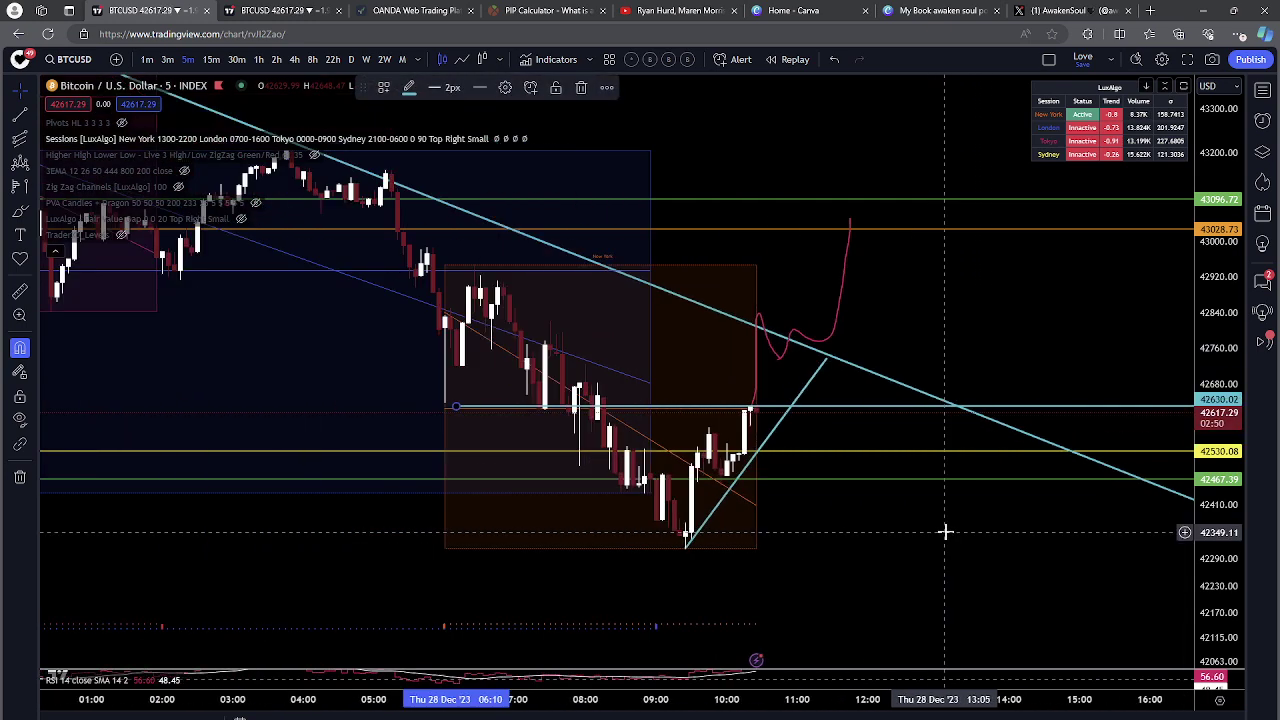
Step: Brush a projected path from the latest candles upward, back to the 42630.02 ray, then through the falling trend line to about 42920
scroll(808, 485, down, 3)
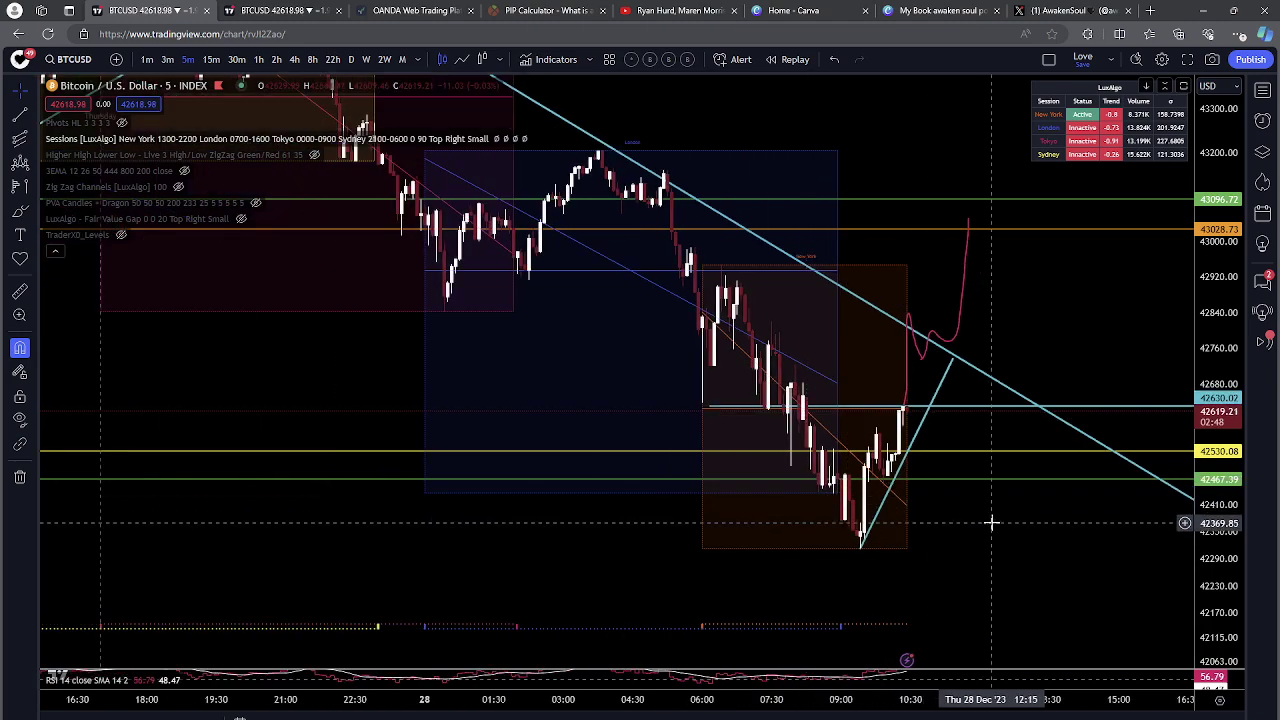
scroll(1000, 520, up, 1)
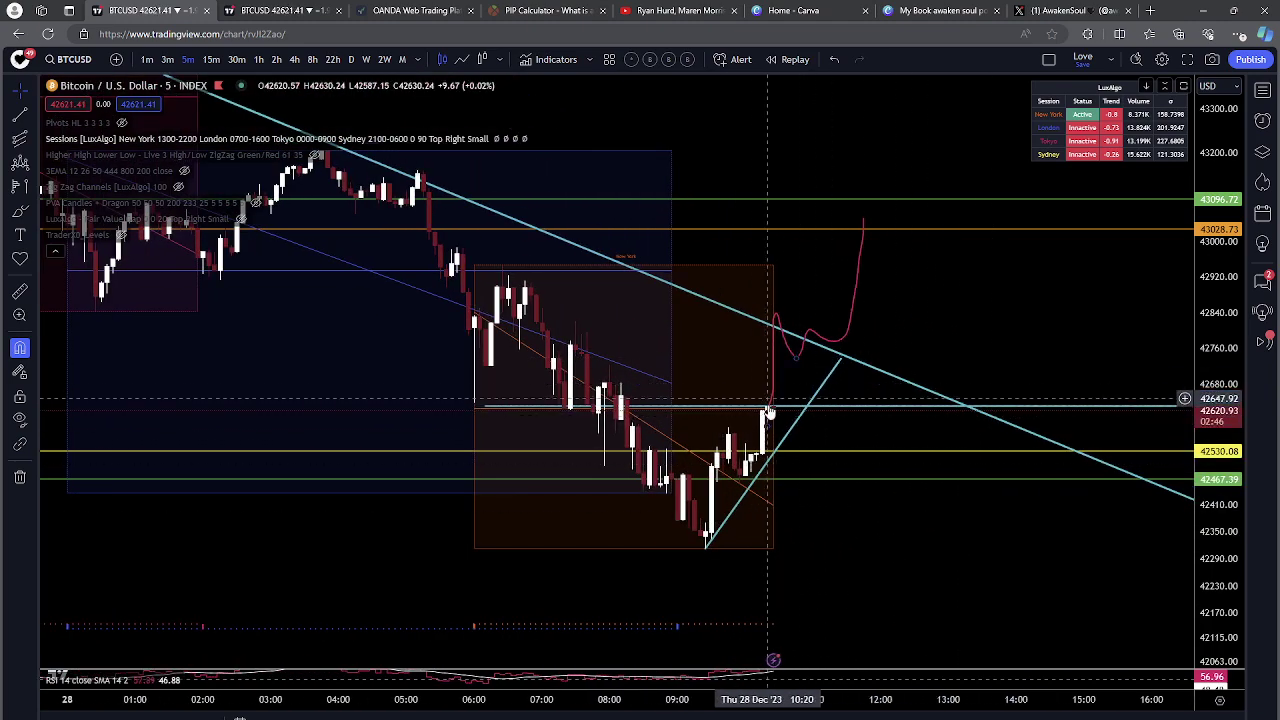
scroll(751, 492, down, 3)
scroll(751, 492, up, 3)
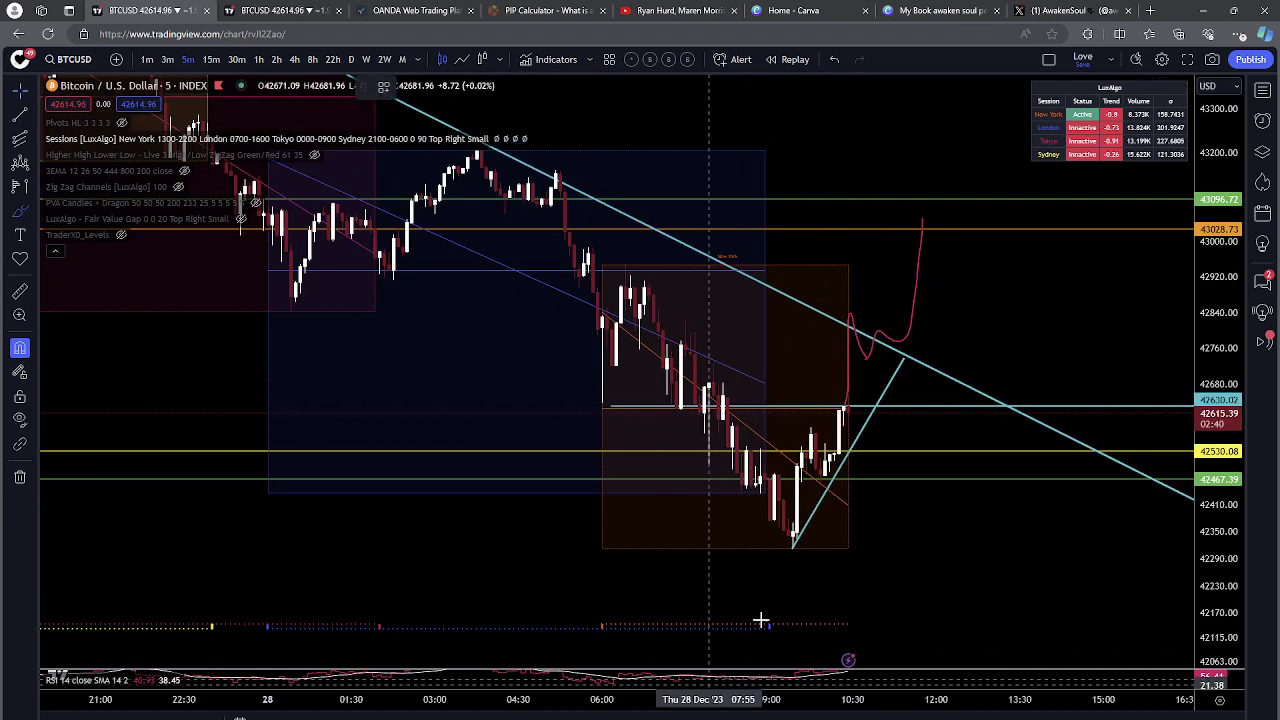
drag(838, 452, 843, 405)
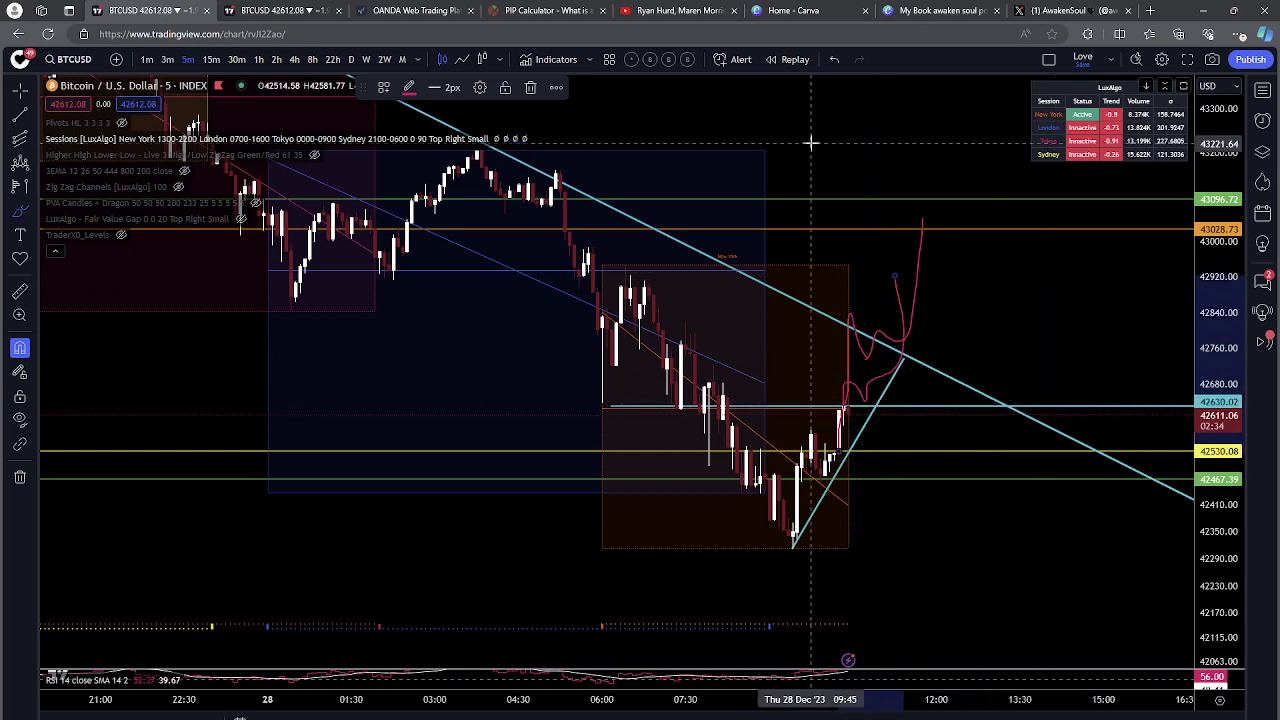
Step: Delete both pieces of the older brushed price projection, keeping the new path near the 42630.02 ray
scroll(814, 137, up, 2)
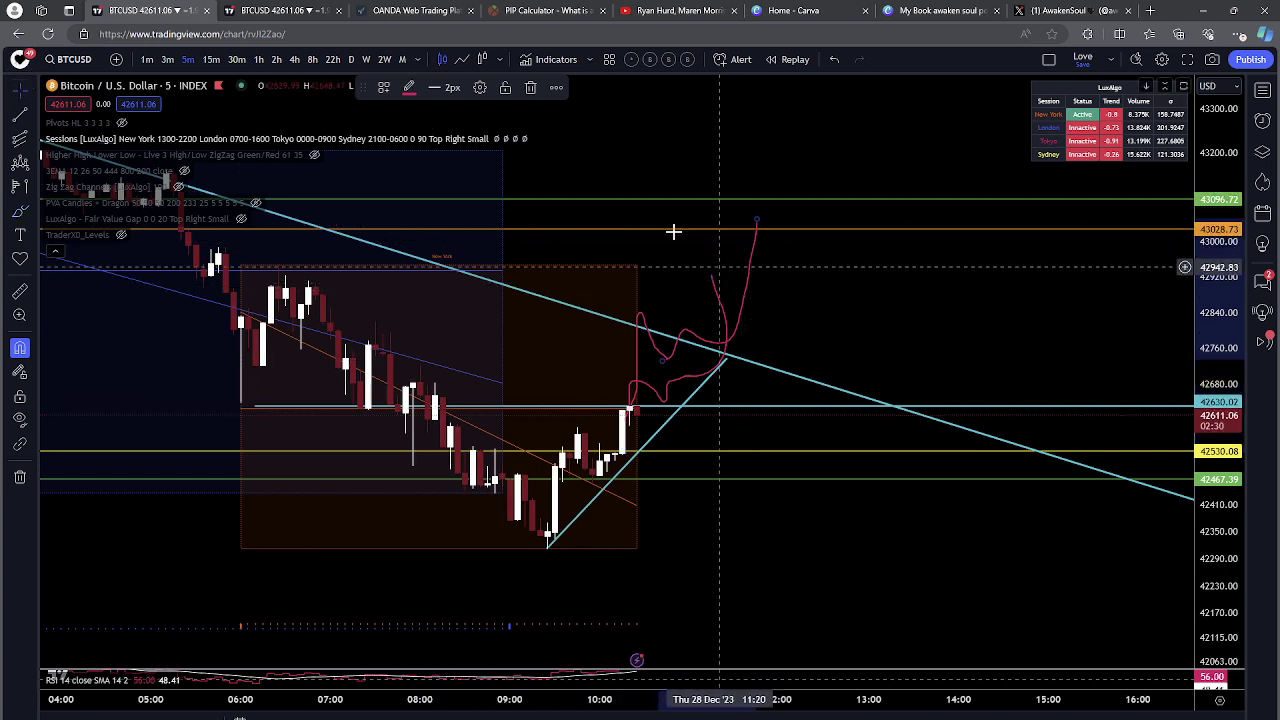
click(531, 87)
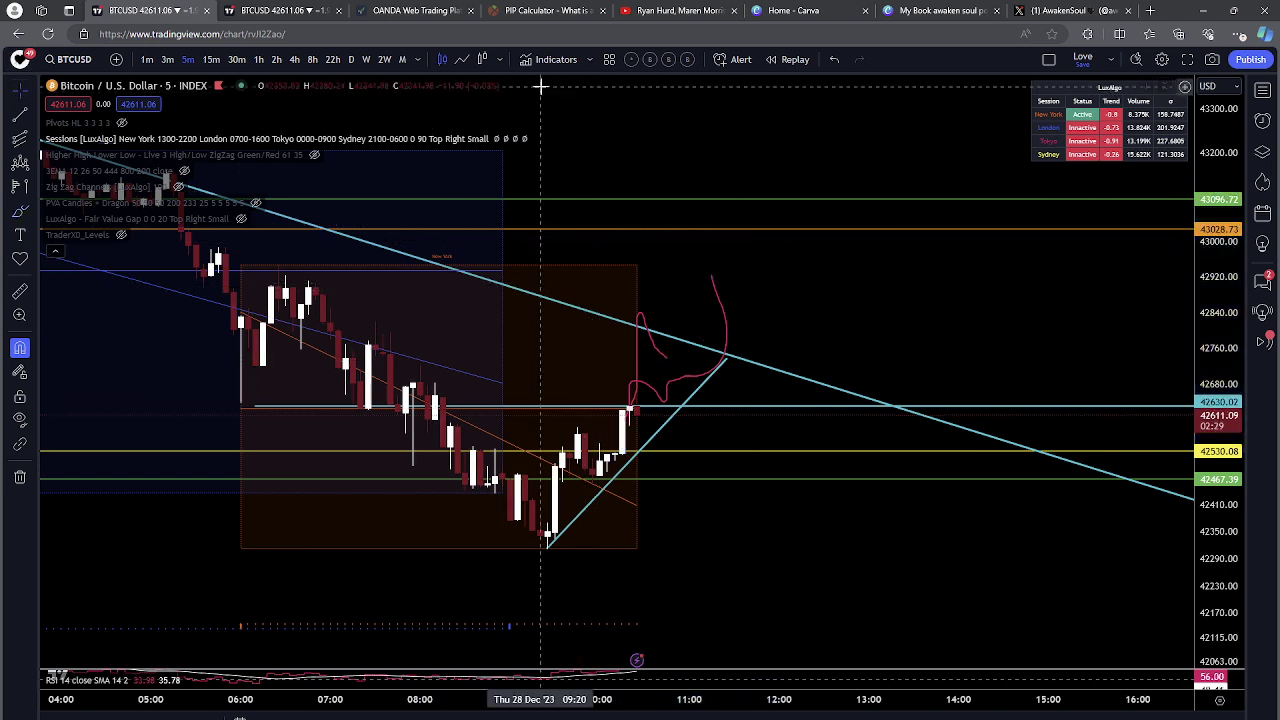
click(665, 357)
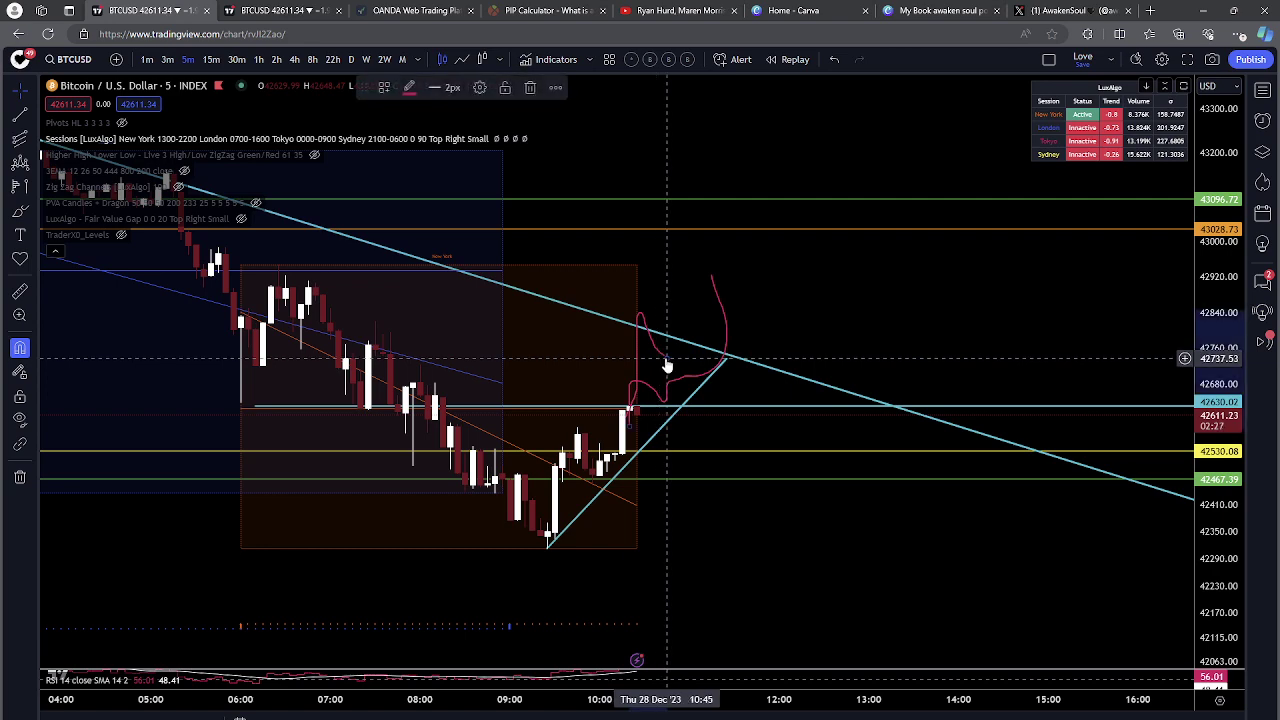
click(531, 87)
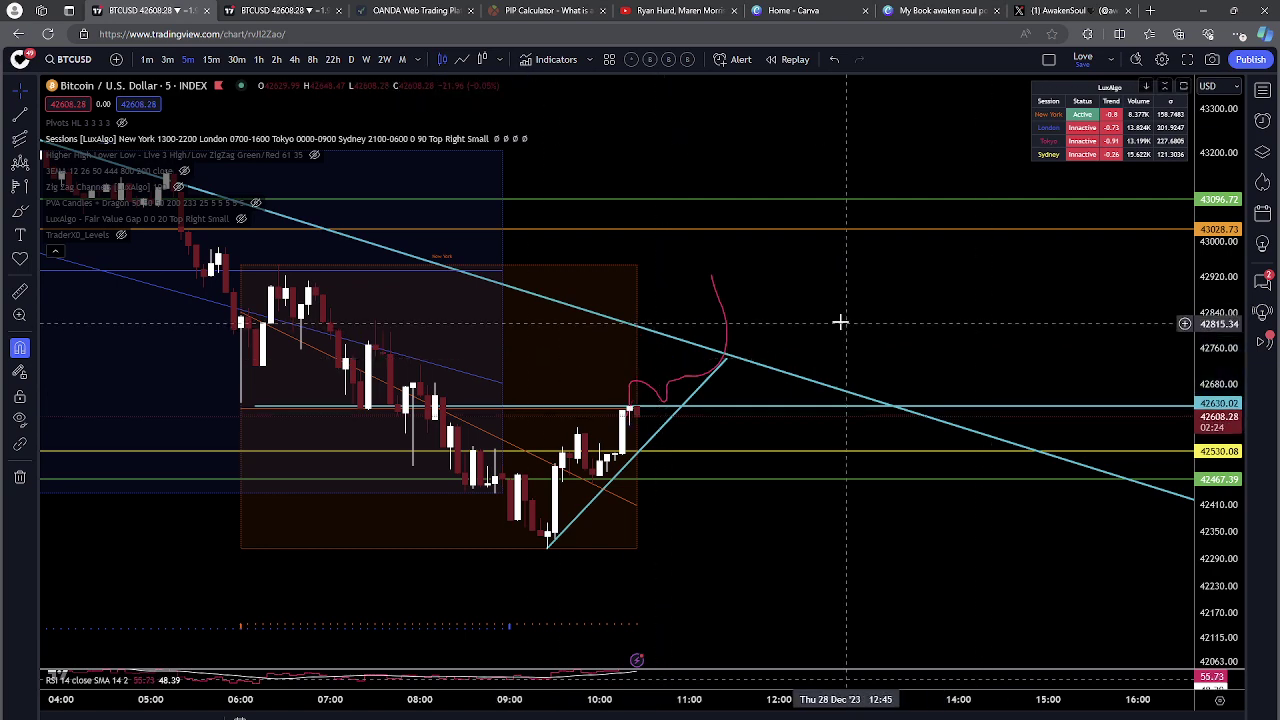
Step: Show the 3EMA indicator on the 5m chart and collapse the indicator legend
mouse_move(840, 323)
mouse_down()
mouse_move(1046, 260)
mouse_move(991, 377)
mouse_move(930, 581)
mouse_move(795, 570)
mouse_up()
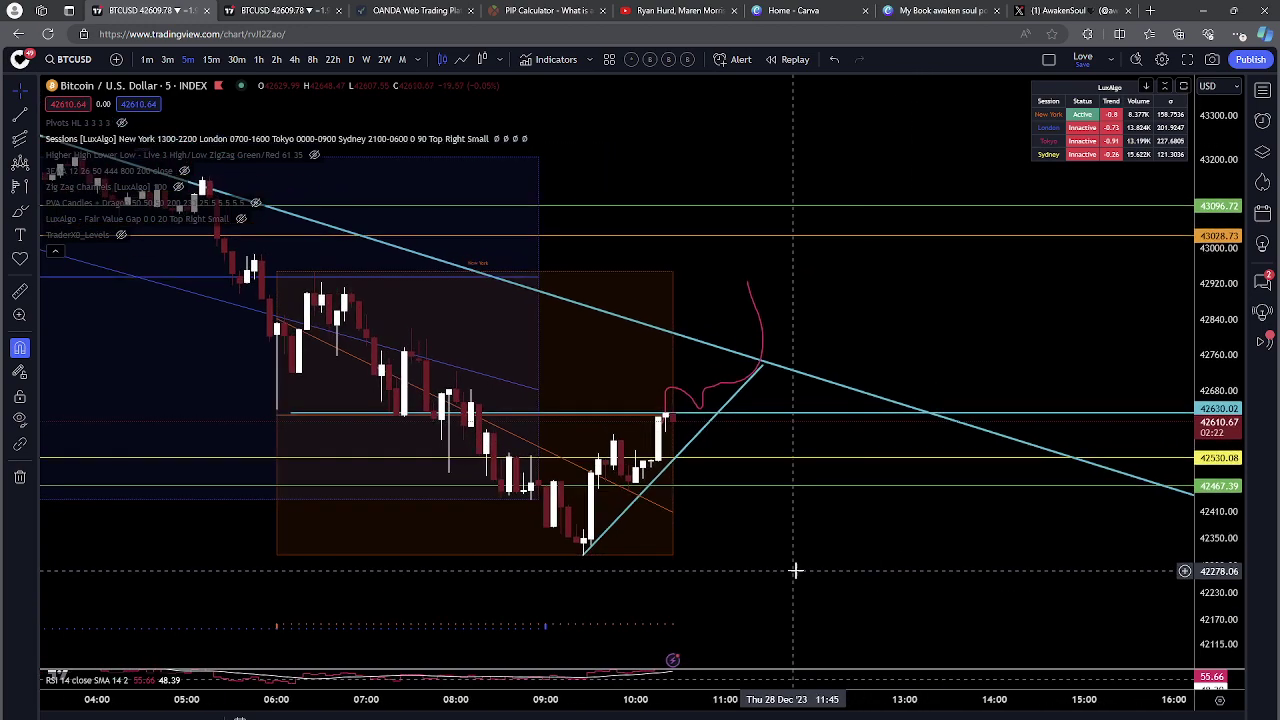
scroll(795, 570, down, 2)
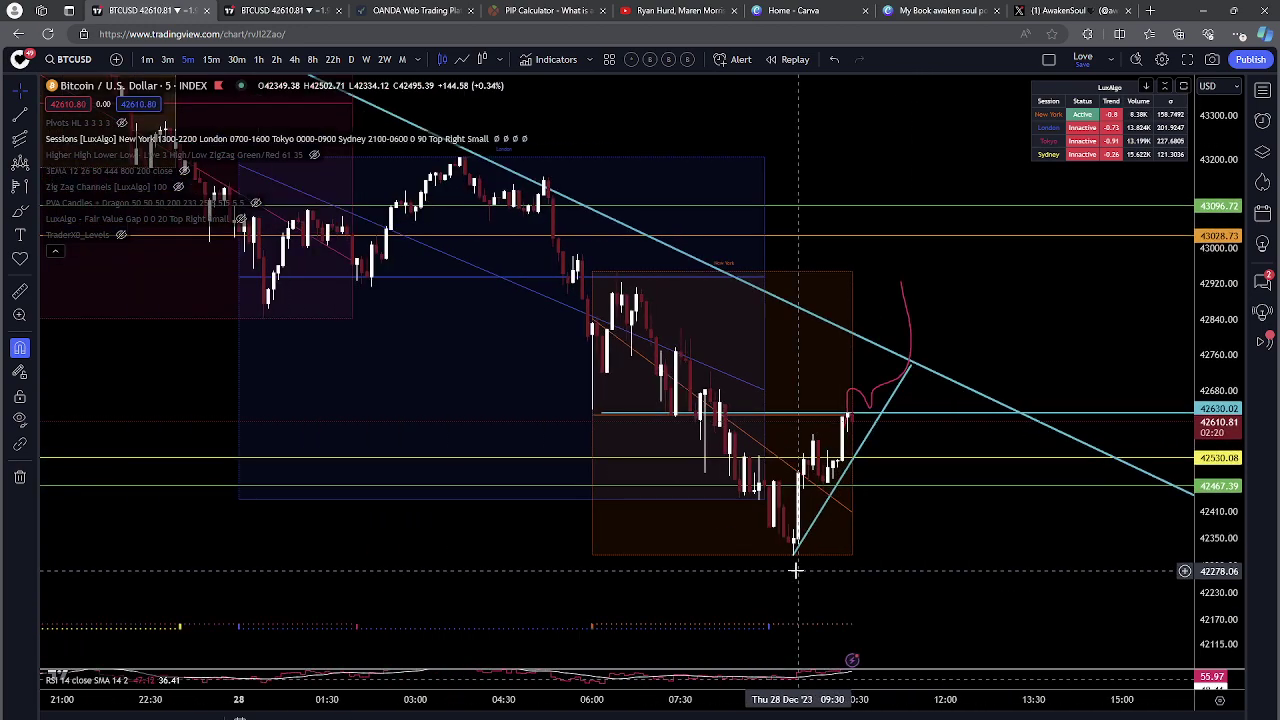
scroll(795, 570, up, 3)
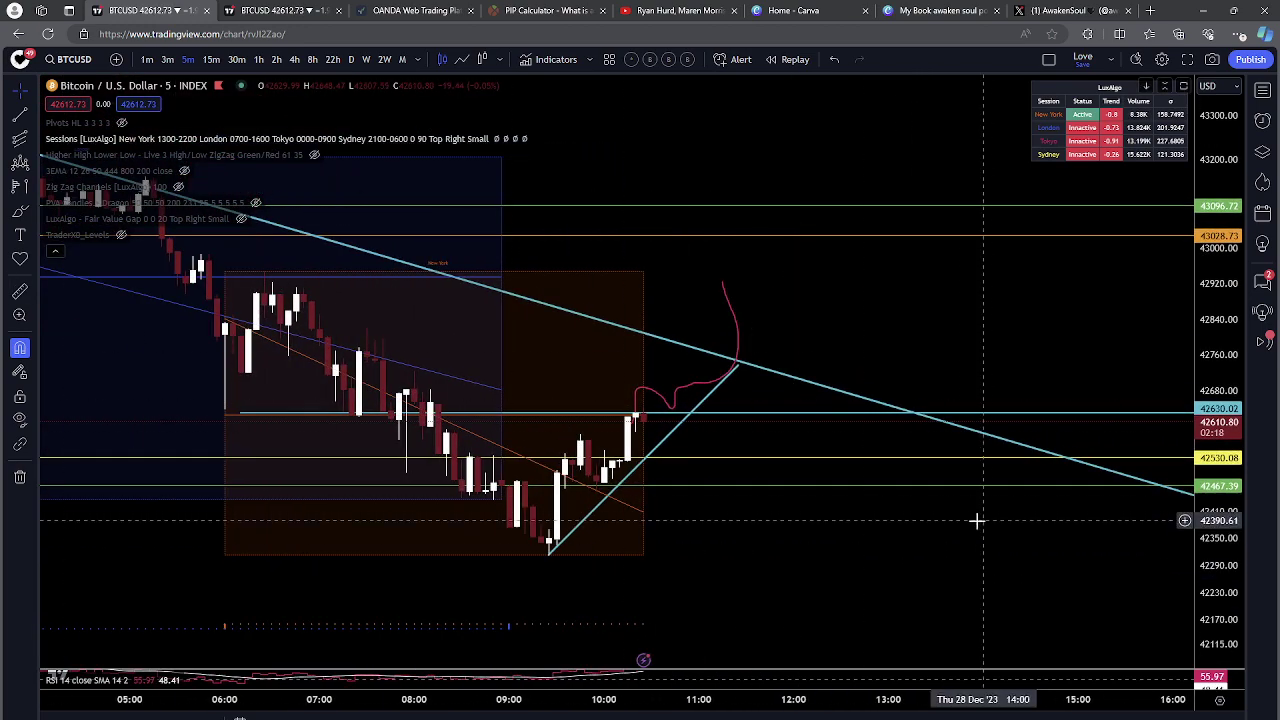
drag(943, 527, 929, 481)
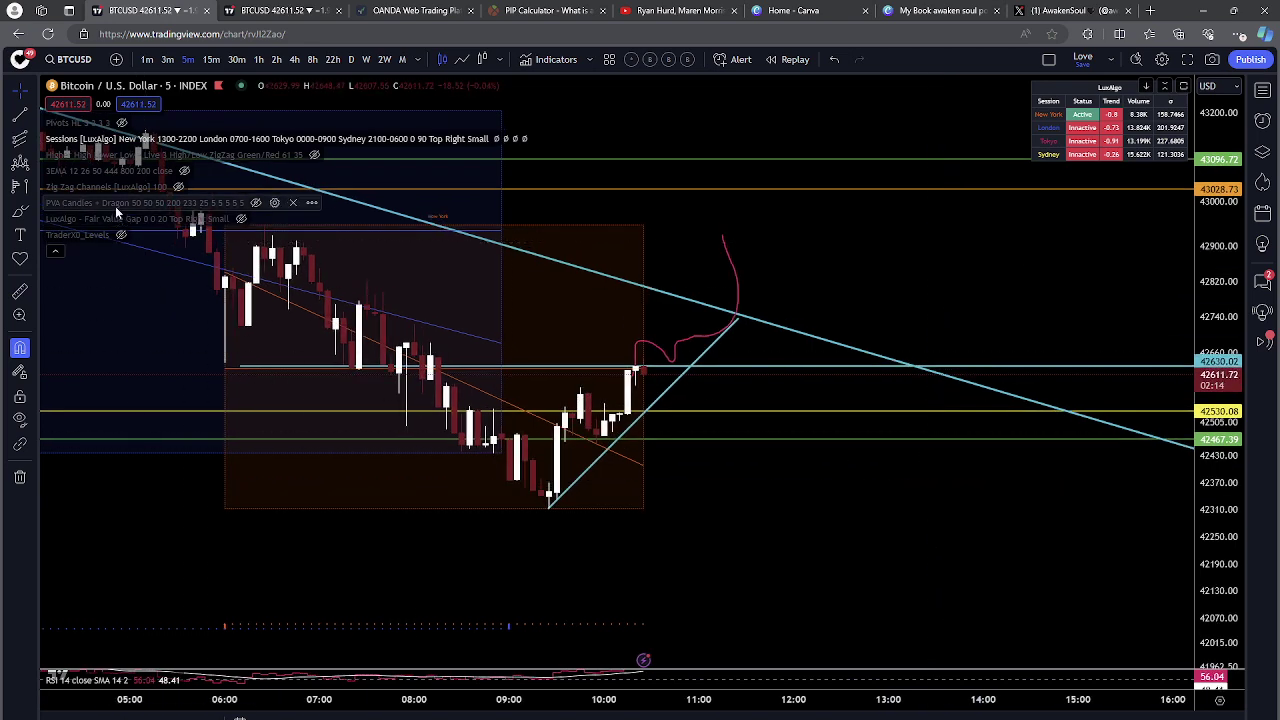
click(183, 171)
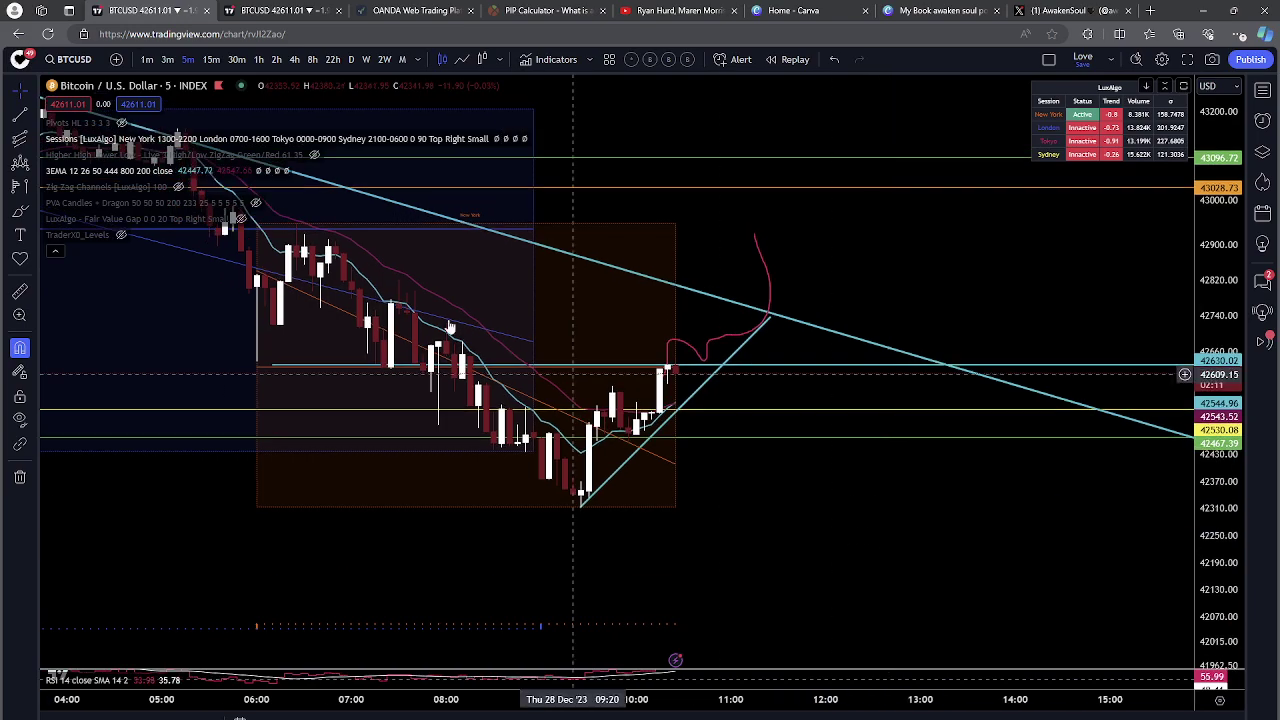
click(52, 248)
Step: Examine the recent 5m price action against the moving averages, trend lines and levels at wider and closer scales
drag(1044, 586, 895, 576)
scroll(820, 509, down, 10)
scroll(822, 509, up, 8)
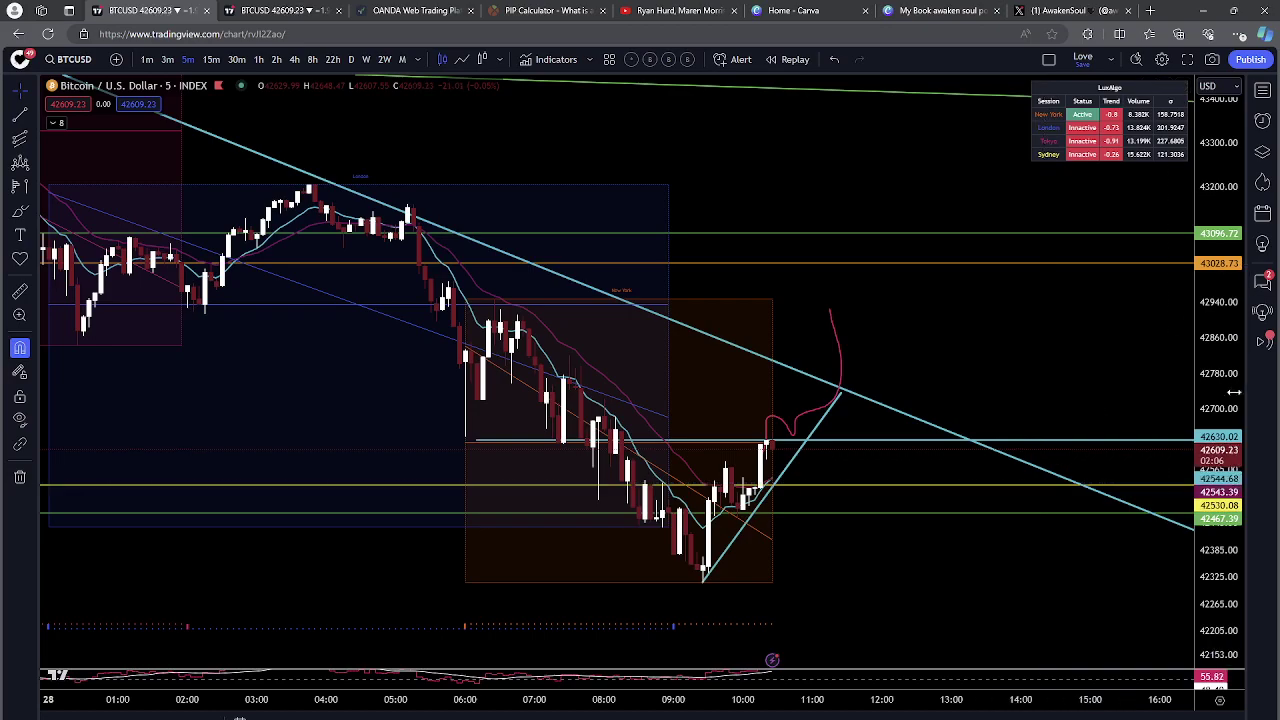
drag(1214, 354, 1214, 528)
scroll(769, 424, down, 10)
scroll(772, 424, up, 9)
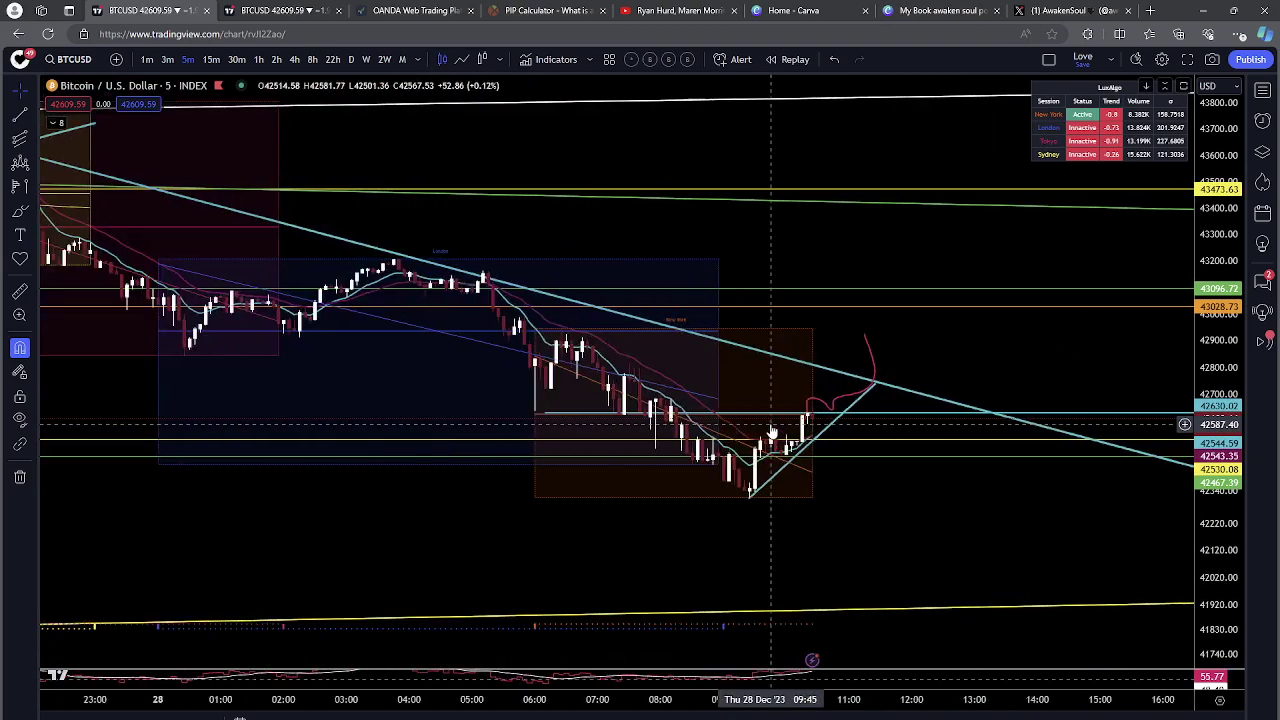
drag(1037, 545, 1011, 533)
drag(1208, 585, 1180, 487)
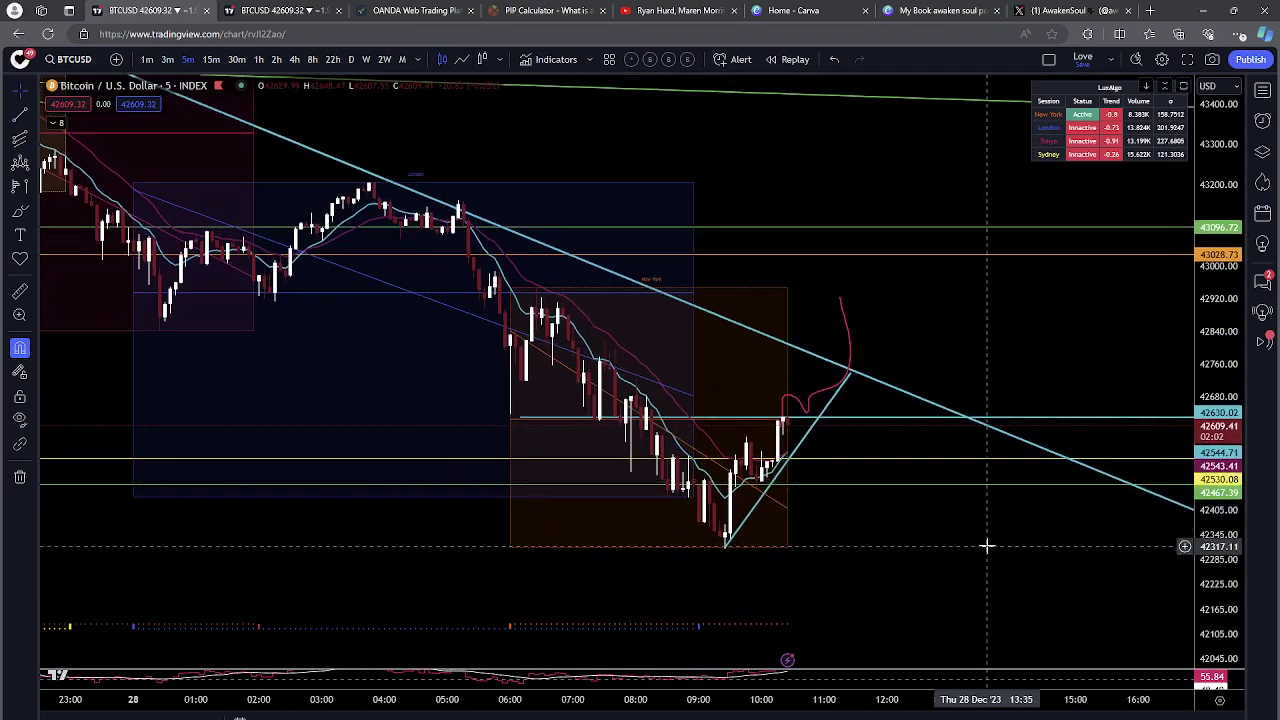
drag(986, 546, 1041, 487)
scroll(1041, 485, up, 4)
scroll(1040, 485, up, 2)
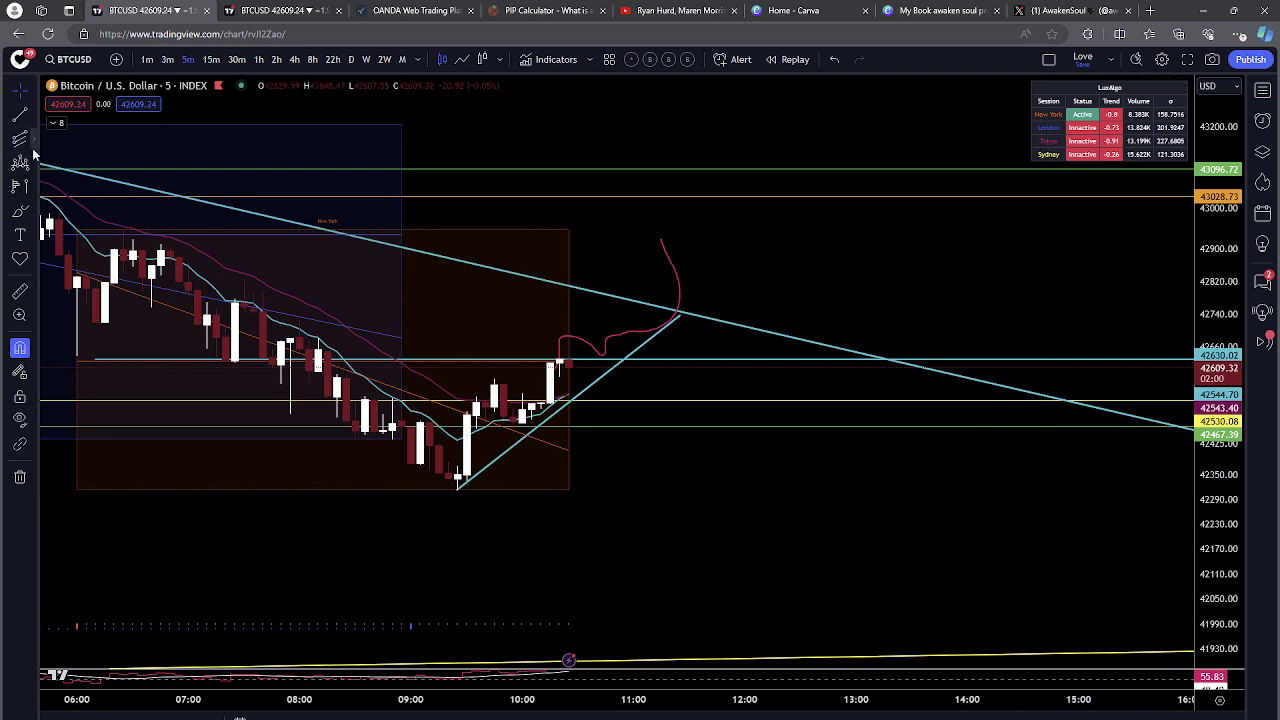
Step: Select the Long Position projection tool and add a horizontal ray from the 28 December 08:00 high at 42722.40
click(34, 142)
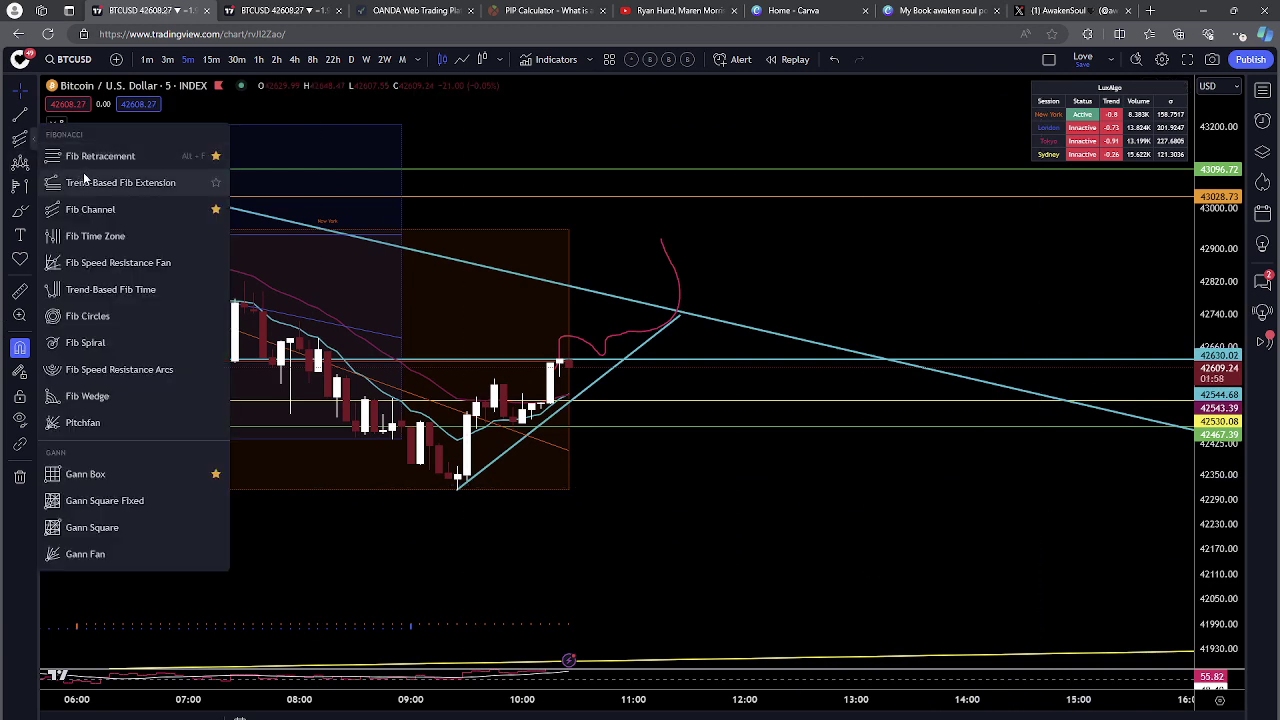
click(33, 200)
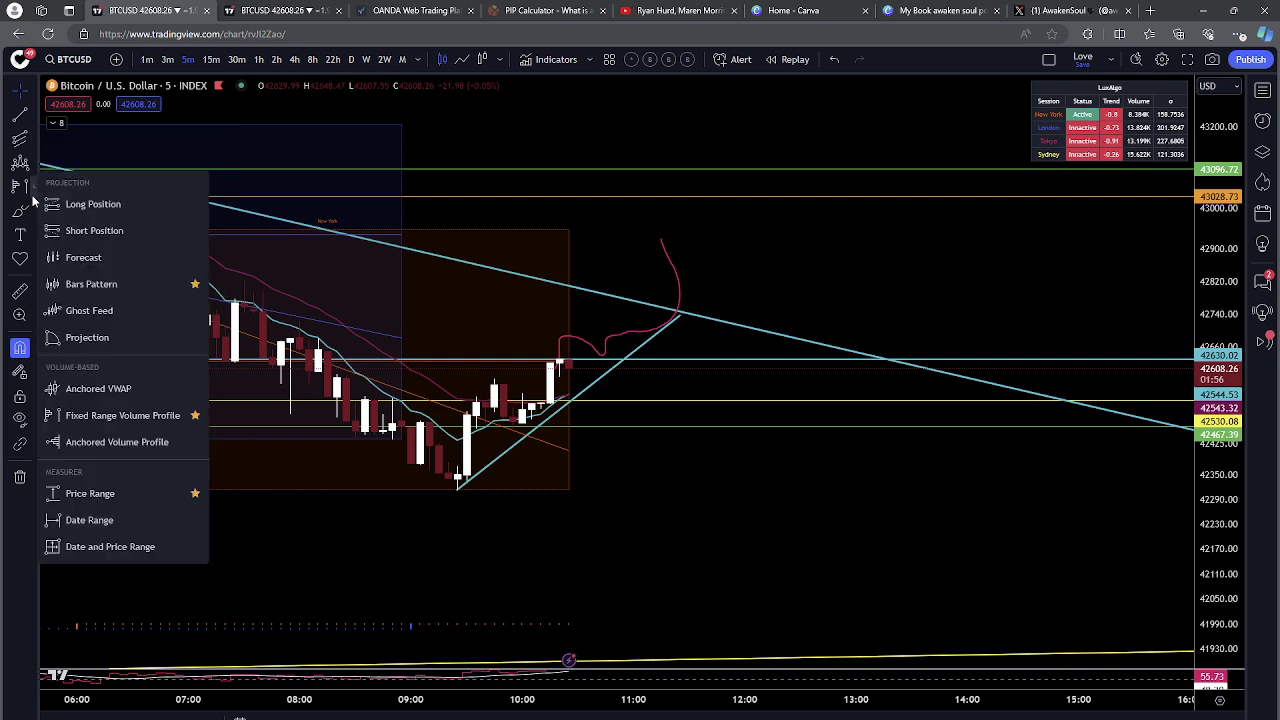
click(100, 205)
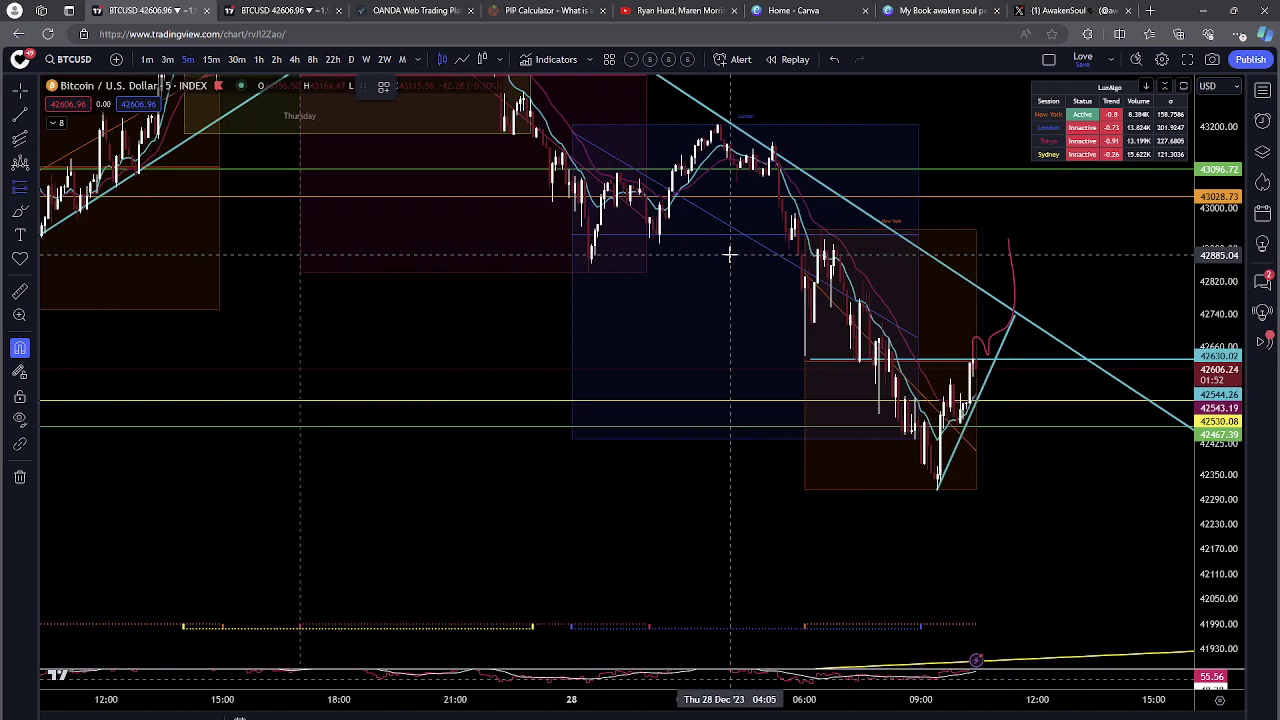
scroll(729, 251, down, 3)
scroll(730, 255, up, 2)
scroll(730, 254, down, 1)
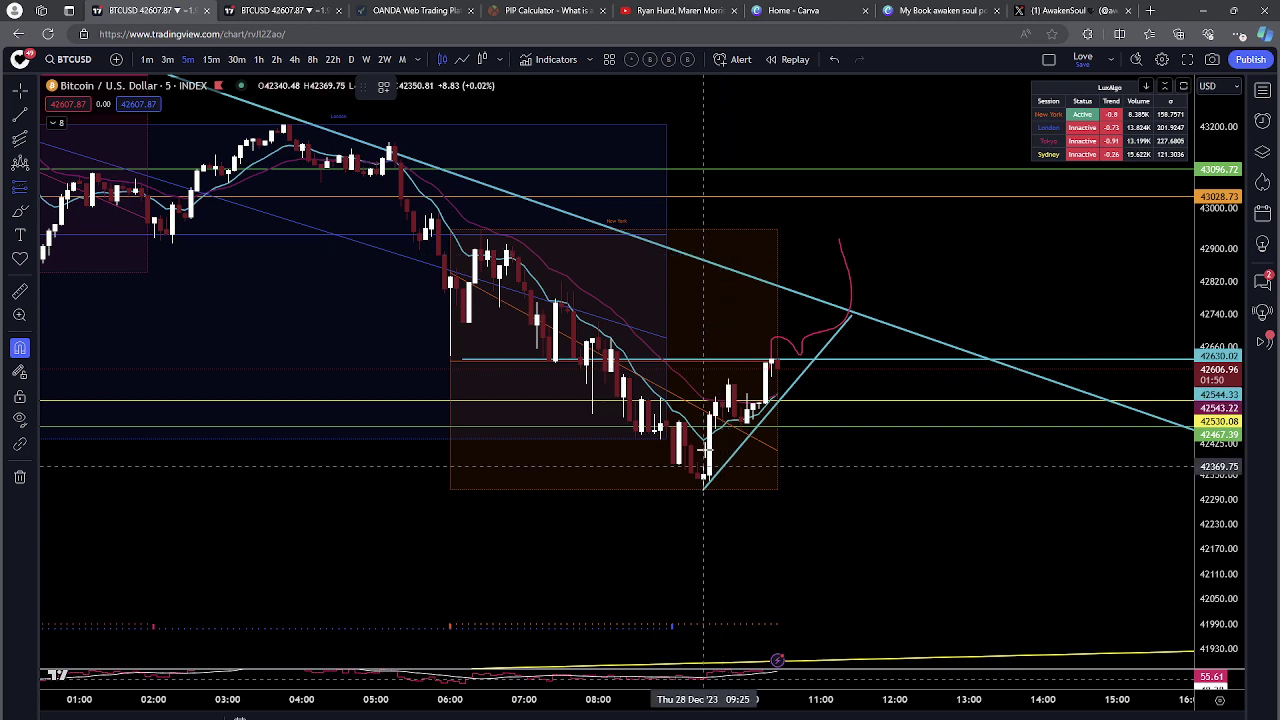
scroll(855, 414, down, 2)
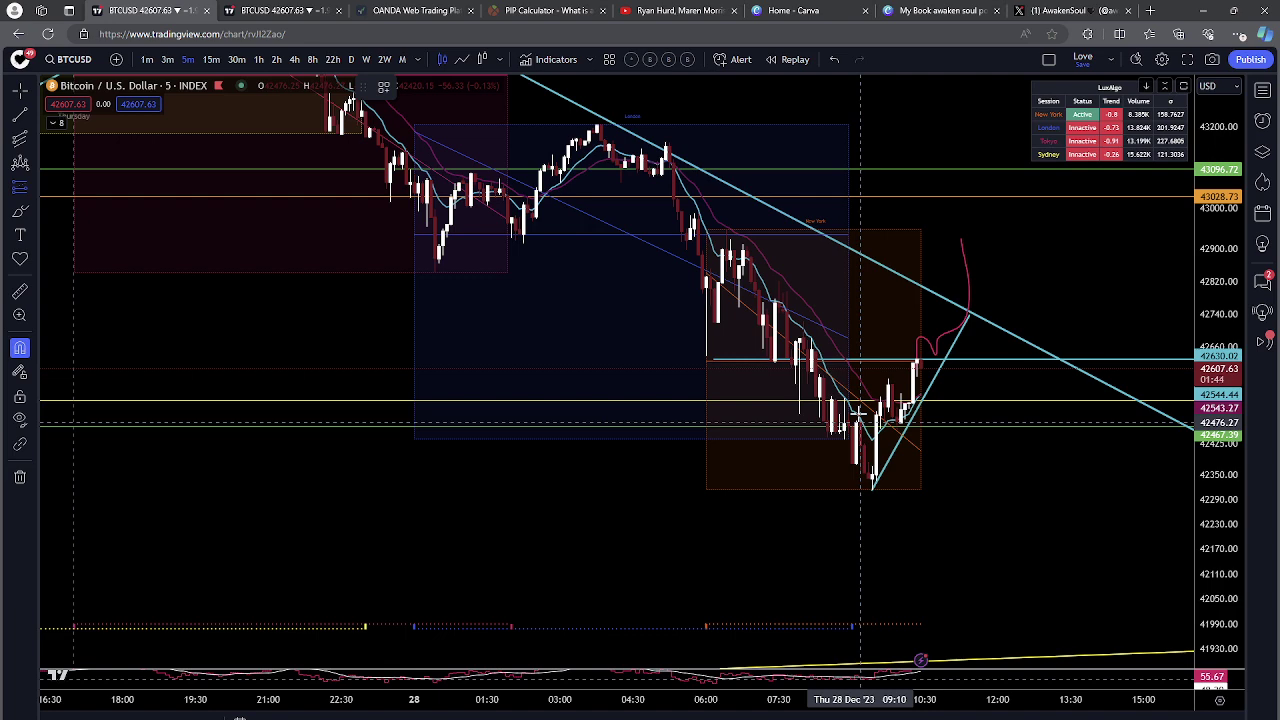
scroll(858, 414, up, 3)
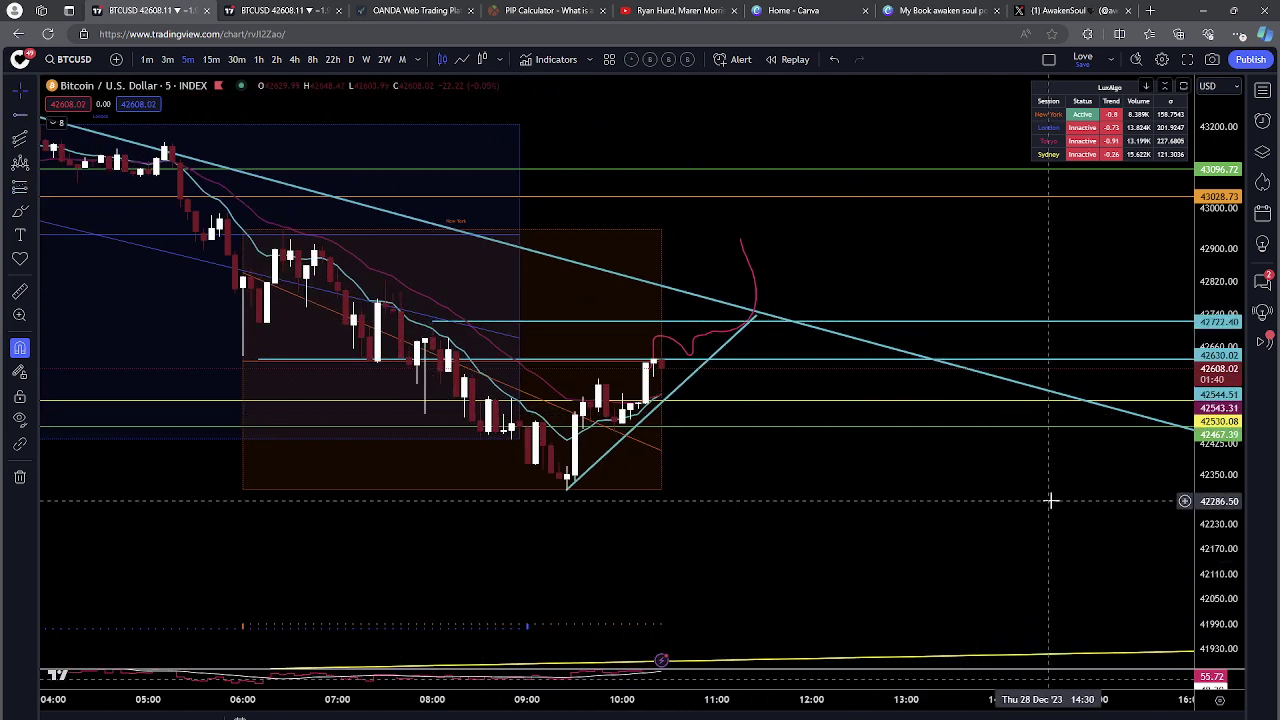
Step: Place a Long Position starting at 10:35 with its entry at 42632.60, just above the 42630.02 ray
drag(980, 405, 965, 458)
scroll(971, 443, down, 2)
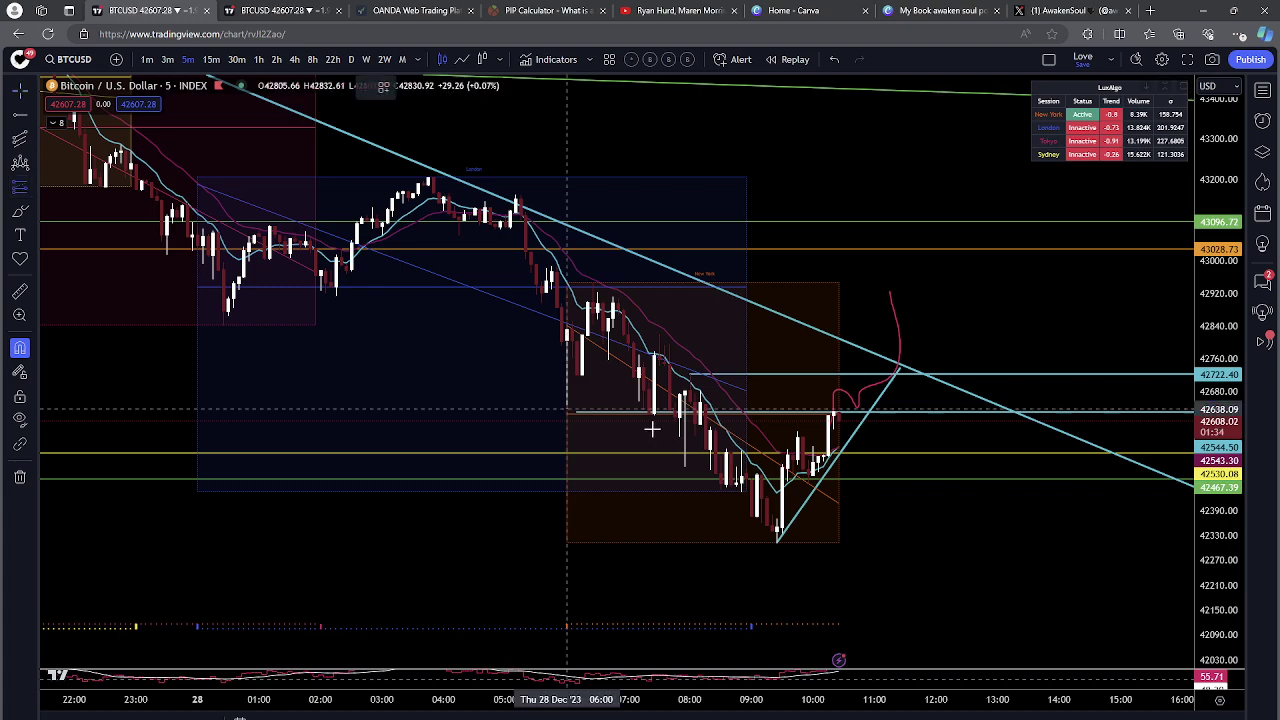
click(849, 410)
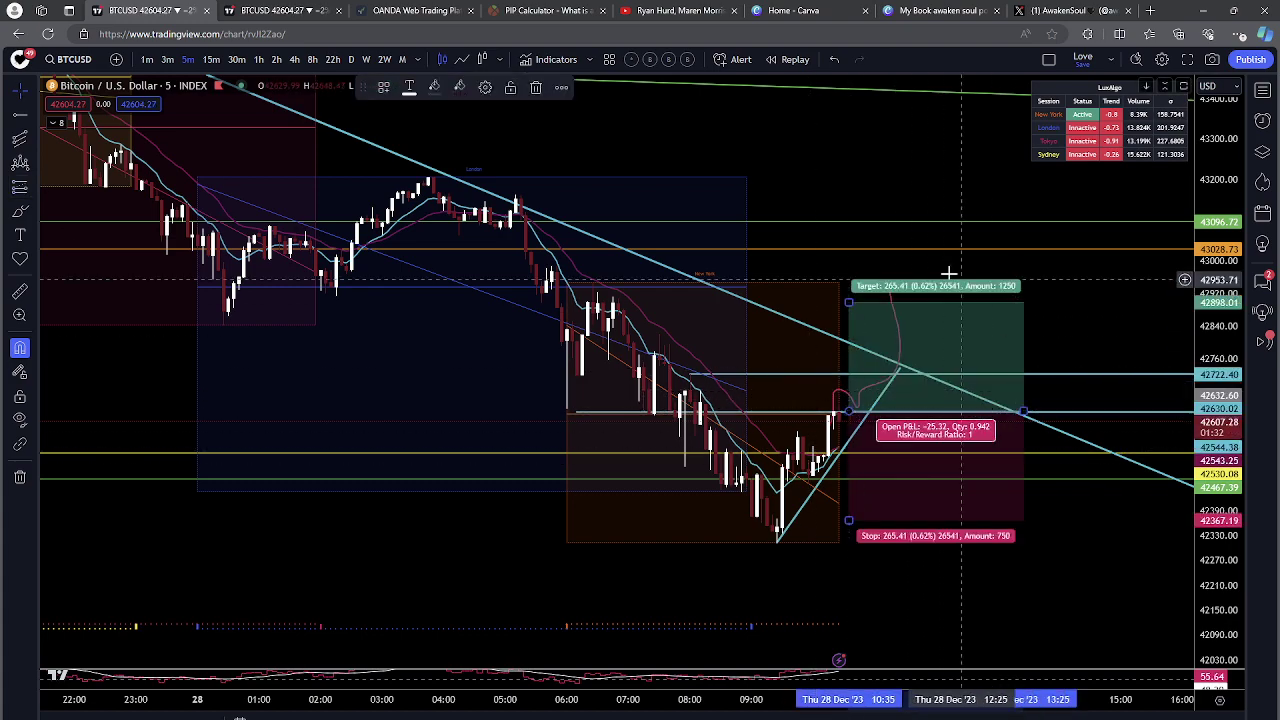
scroll(1020, 531, up, 5)
drag(1212, 532, 1212, 260)
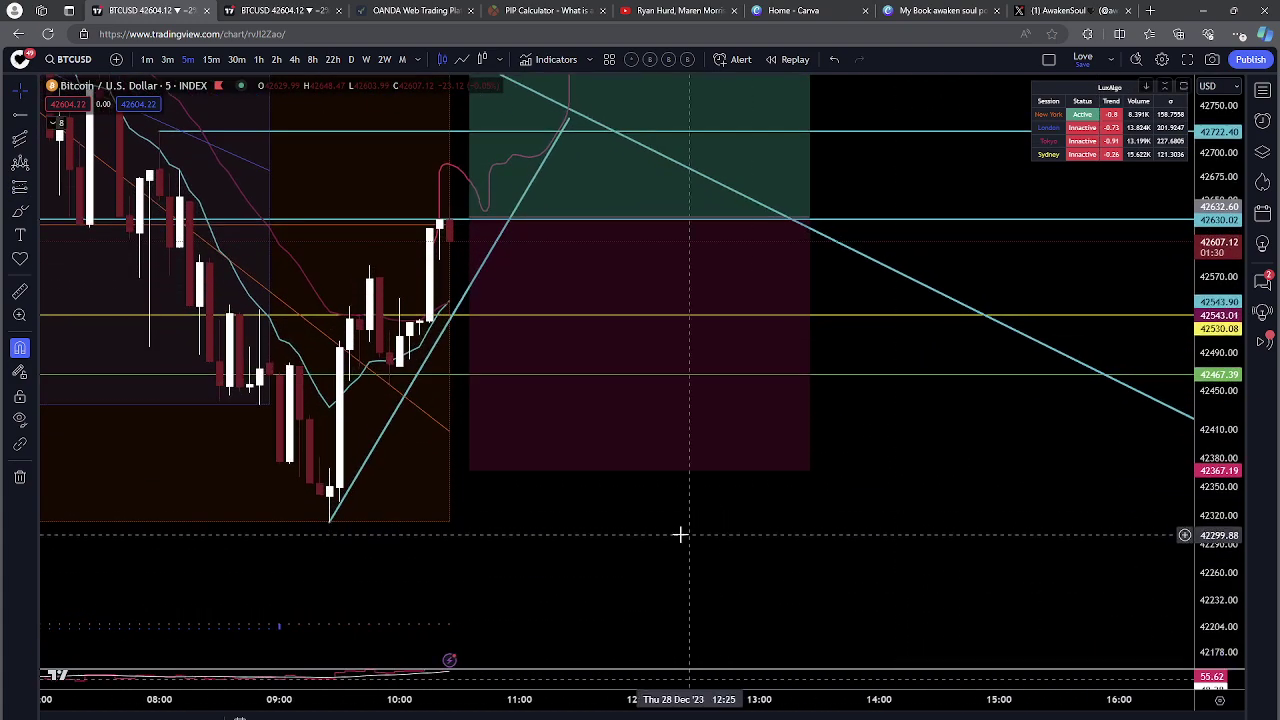
Step: Raise the long position's stop to 42529.18, at the yellow 42530.08 level
drag(668, 534, 809, 571)
scroll(1141, 647, down, 2)
scroll(1140, 647, up, 3)
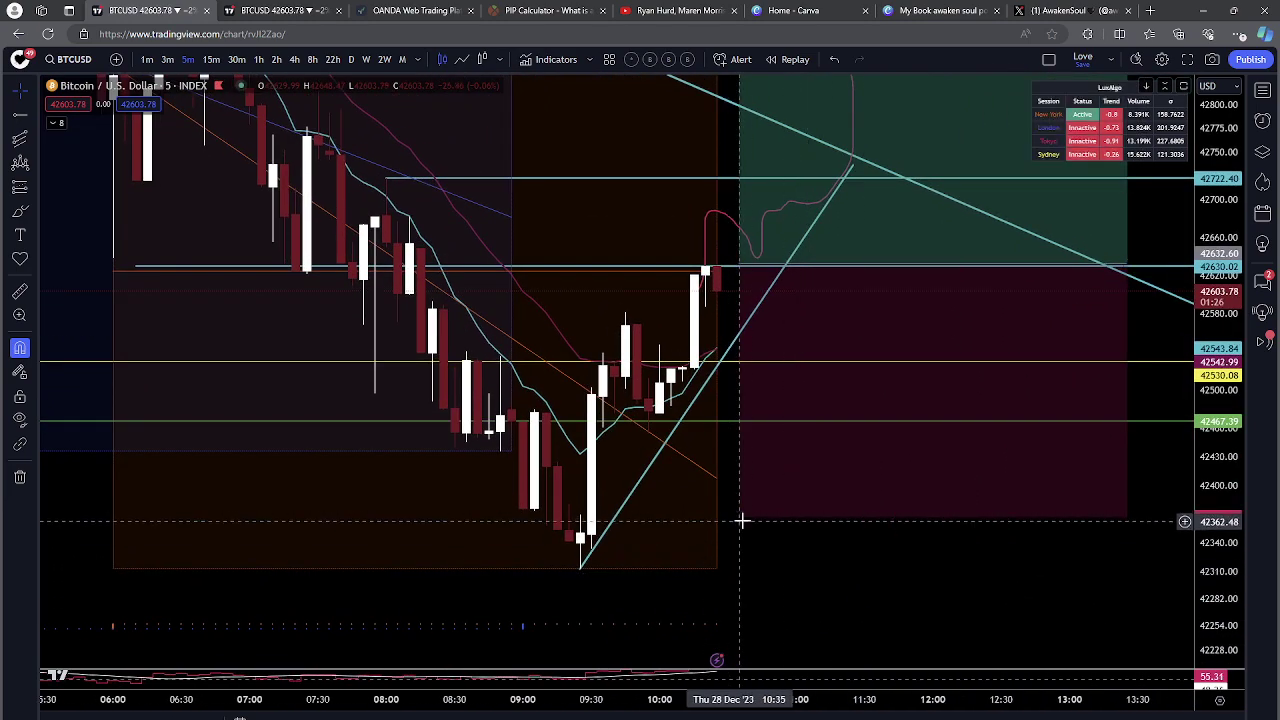
drag(741, 521, 746, 362)
drag(920, 572, 930, 627)
scroll(923, 649, down, 3)
scroll(923, 649, up, 6)
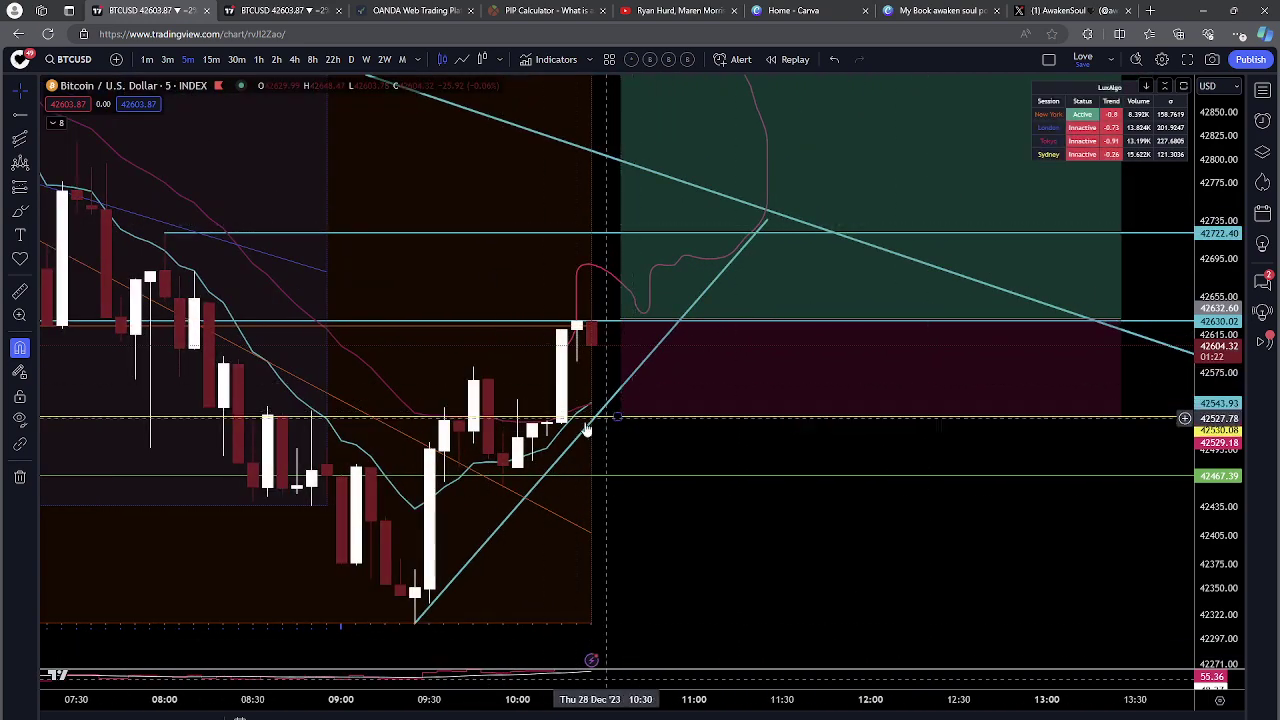
Step: Extend the long position's profit target up to 43111.71, just above the green 43096.72 level
drag(679, 440, 814, 420)
drag(1200, 504, 1229, 615)
scroll(877, 437, down, 5)
drag(1170, 500, 1047, 636)
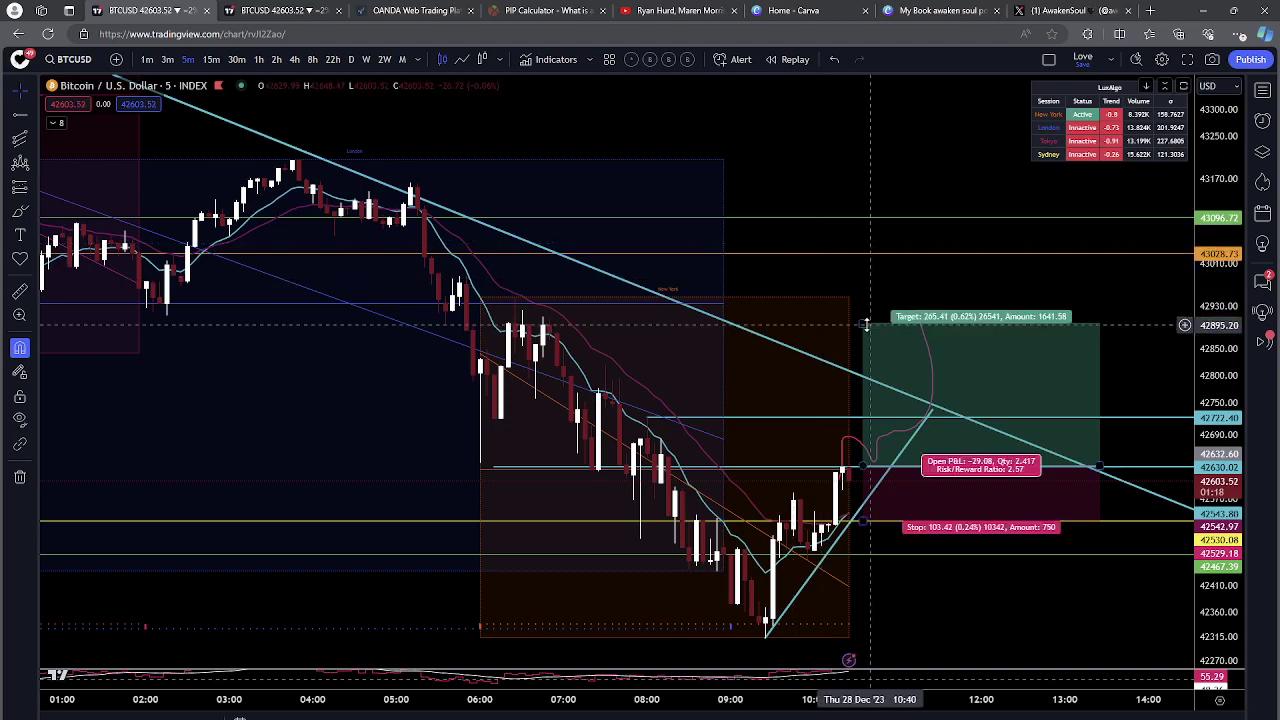
drag(865, 324, 857, 206)
scroll(986, 237, down, 5)
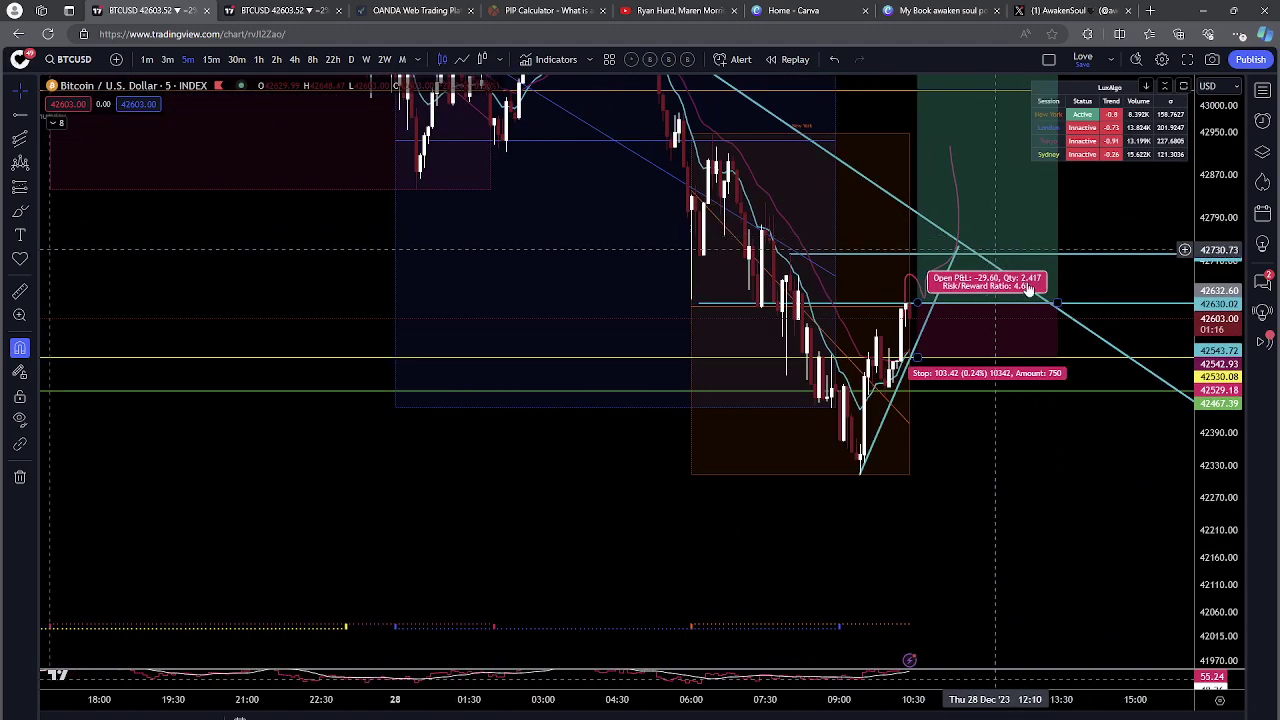
Step: Examine the long position against the sessions, trend lines and levels at wider and closer scales
scroll(956, 448, down, 4)
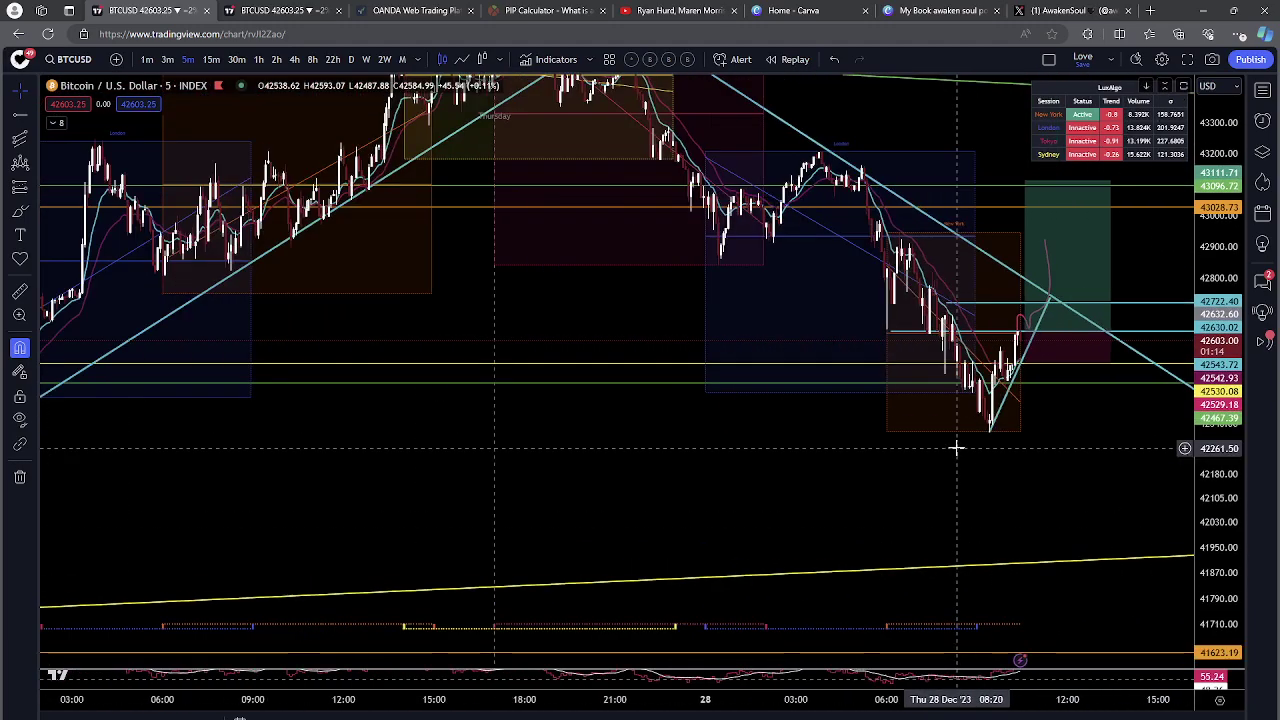
scroll(956, 448, down, 3)
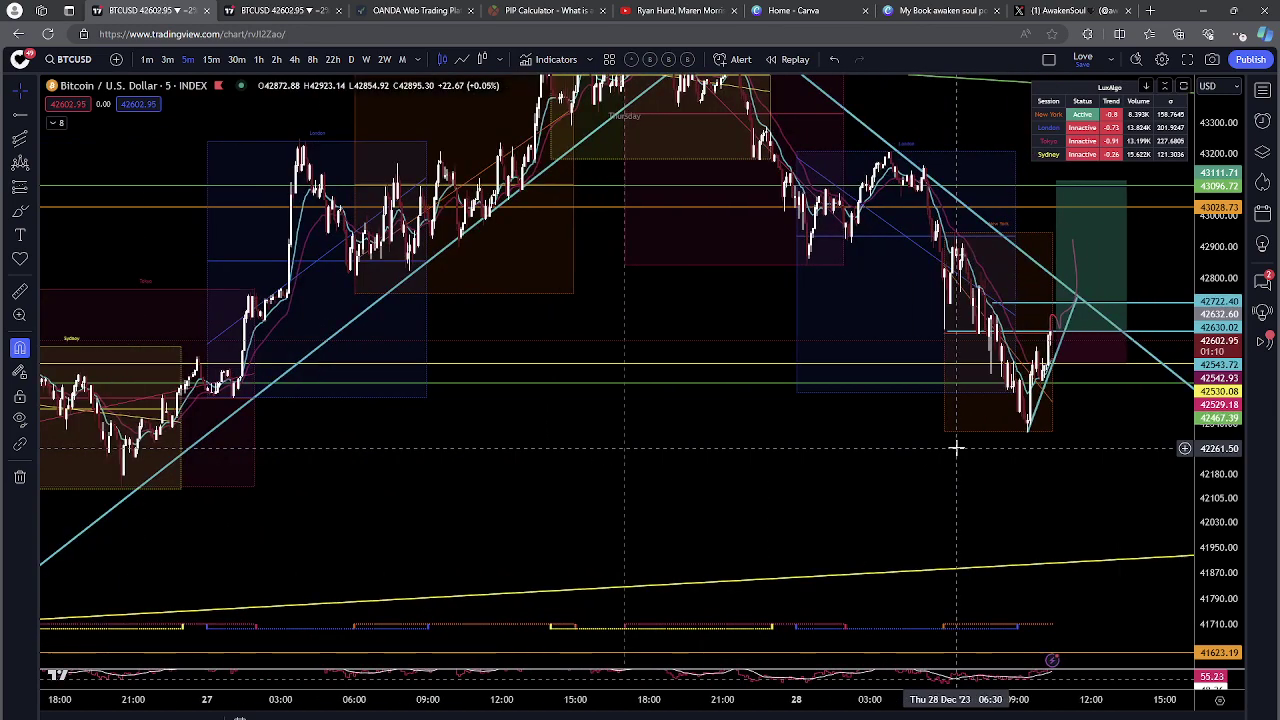
scroll(956, 448, up, 5)
drag(974, 461, 941, 494)
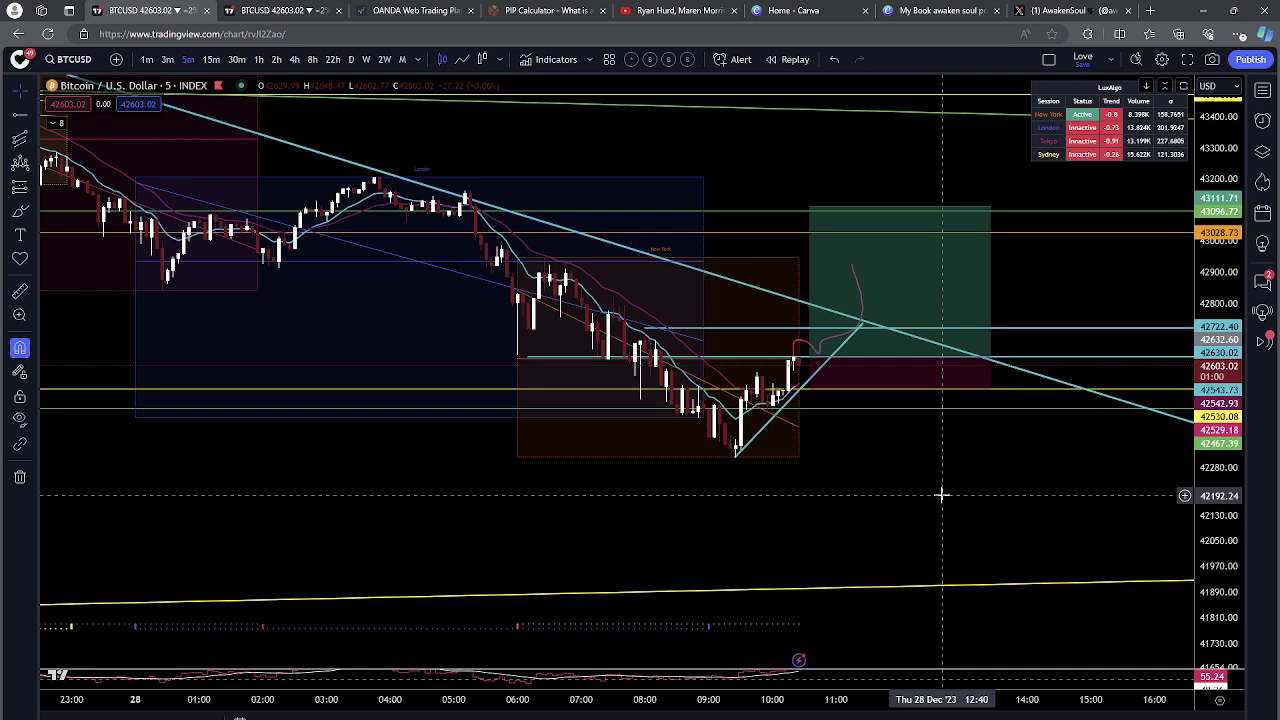
drag(1041, 406, 1025, 414)
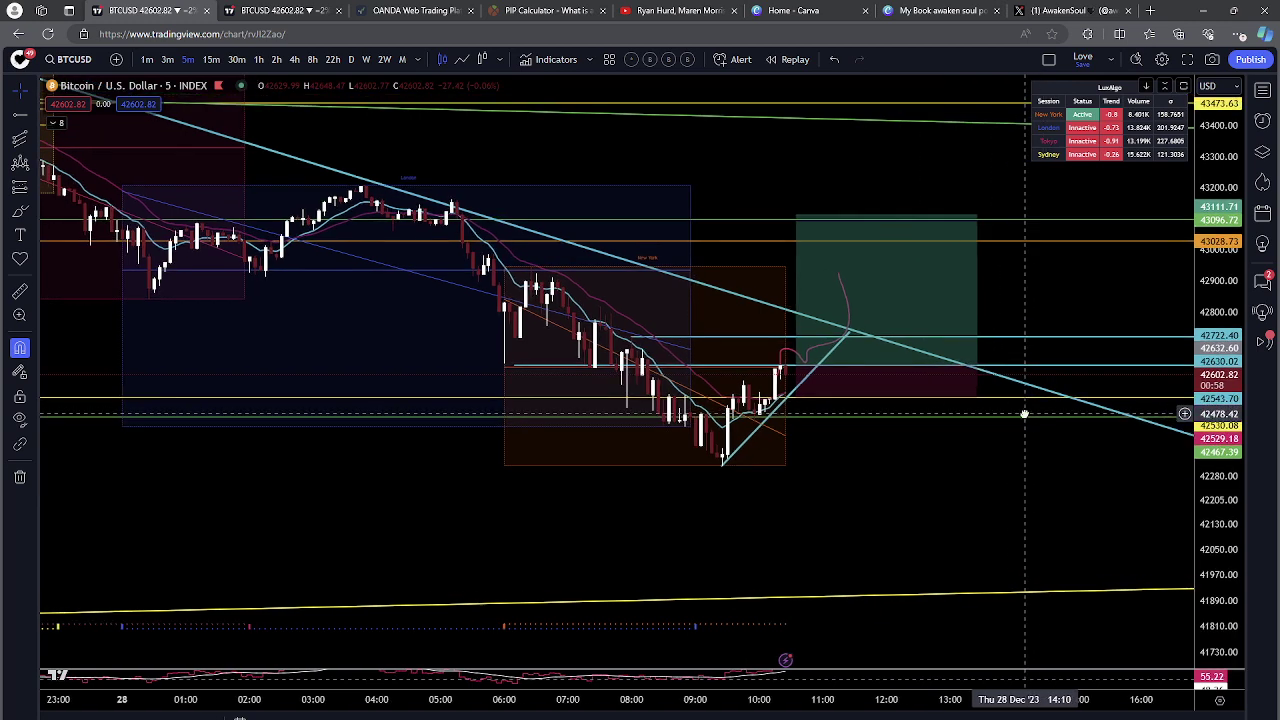
drag(1038, 507, 919, 477)
drag(1224, 563, 1211, 469)
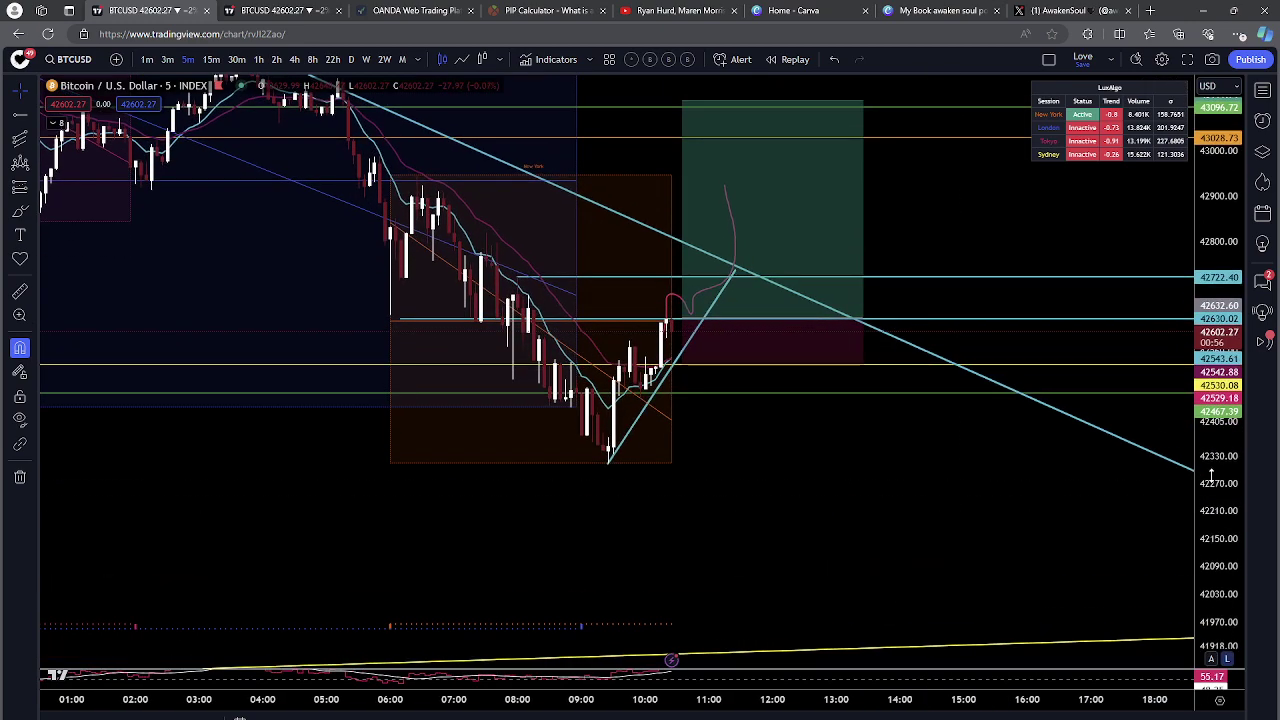
drag(805, 589, 762, 640)
scroll(940, 586, up, 4)
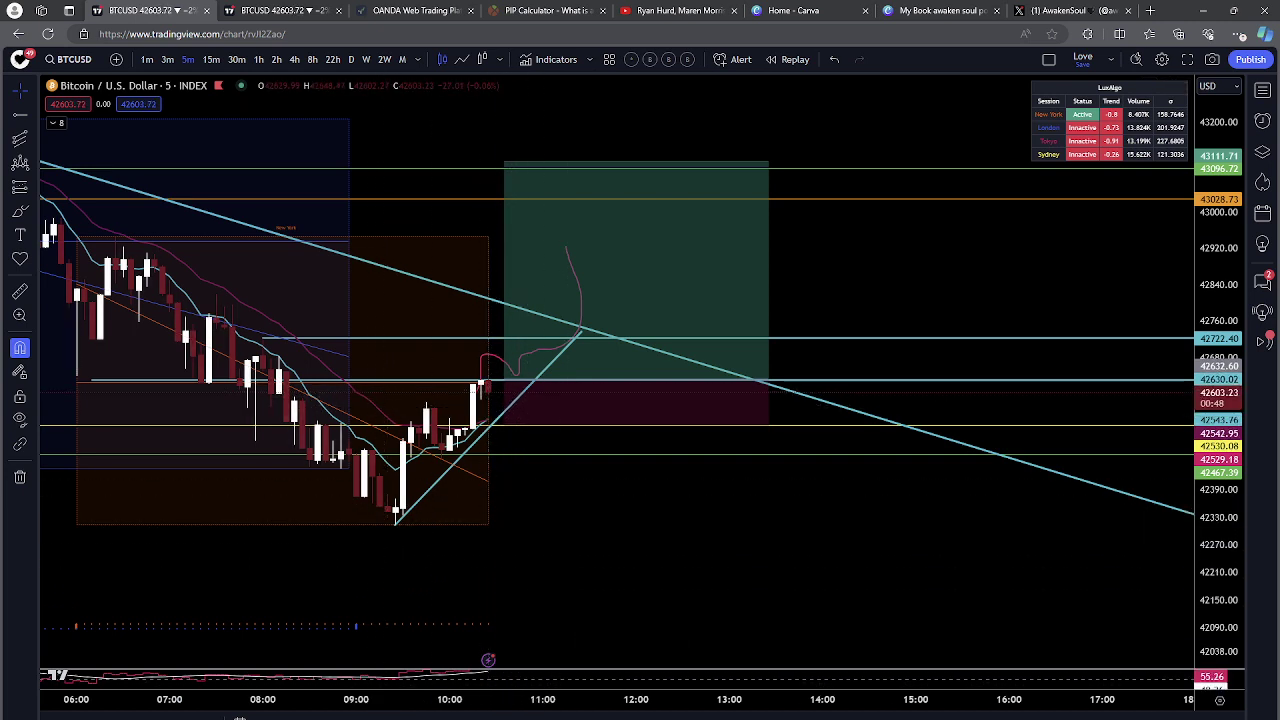
Step: Draw a yellow arc over the recent price, spanning 28 December 08:50 to 13:05 and peaking just below the 42722.40 ray
click(279, 521)
click(675, 521)
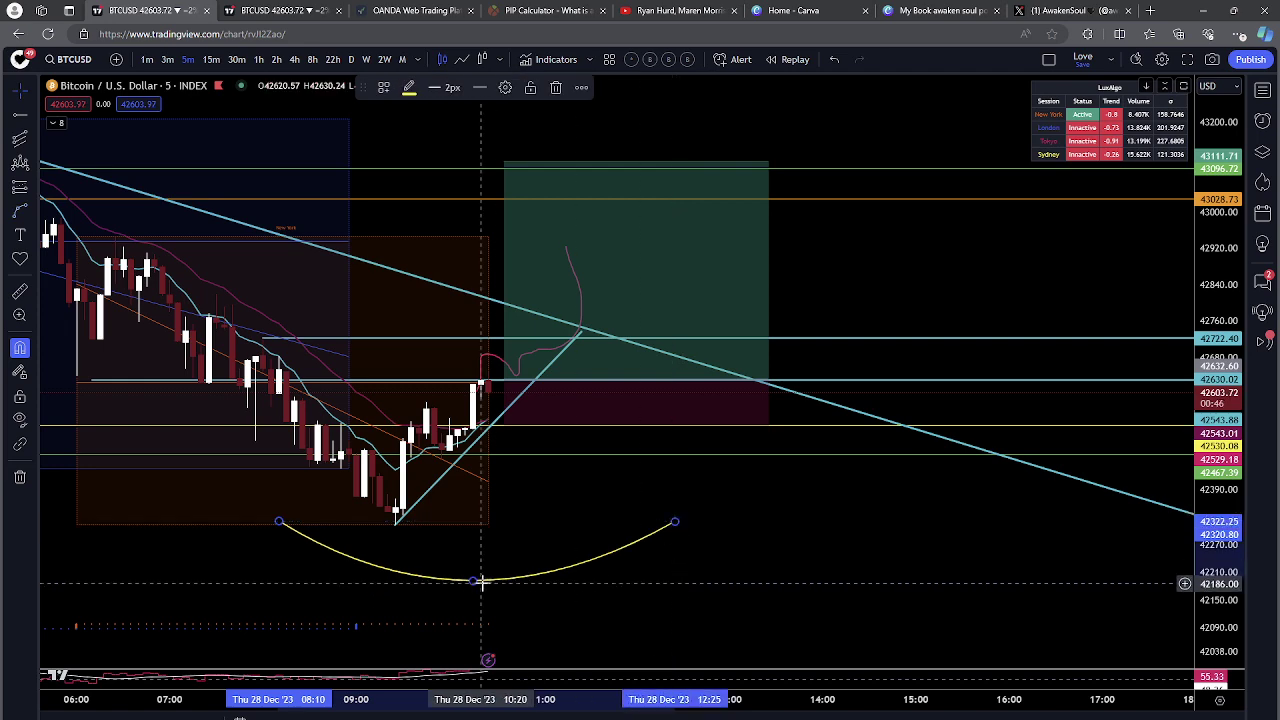
click(476, 350)
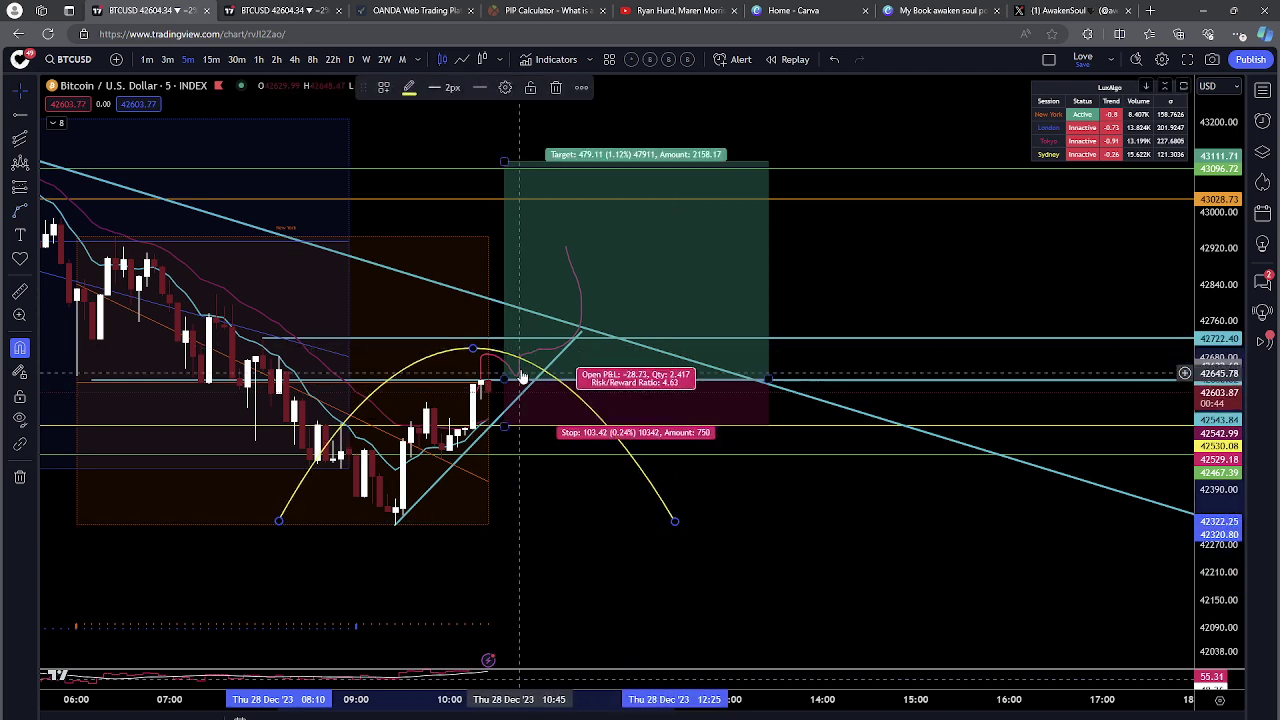
scroll(580, 378, down, 5)
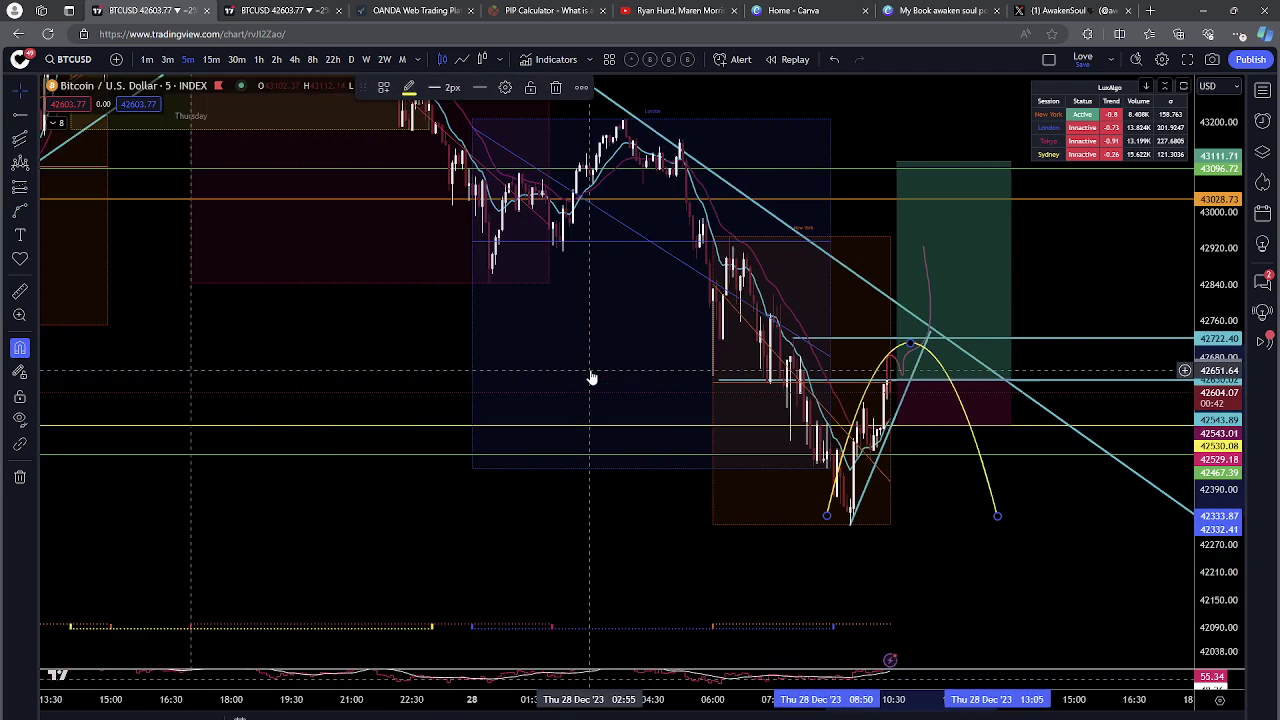
scroll(1097, 597, up, 5)
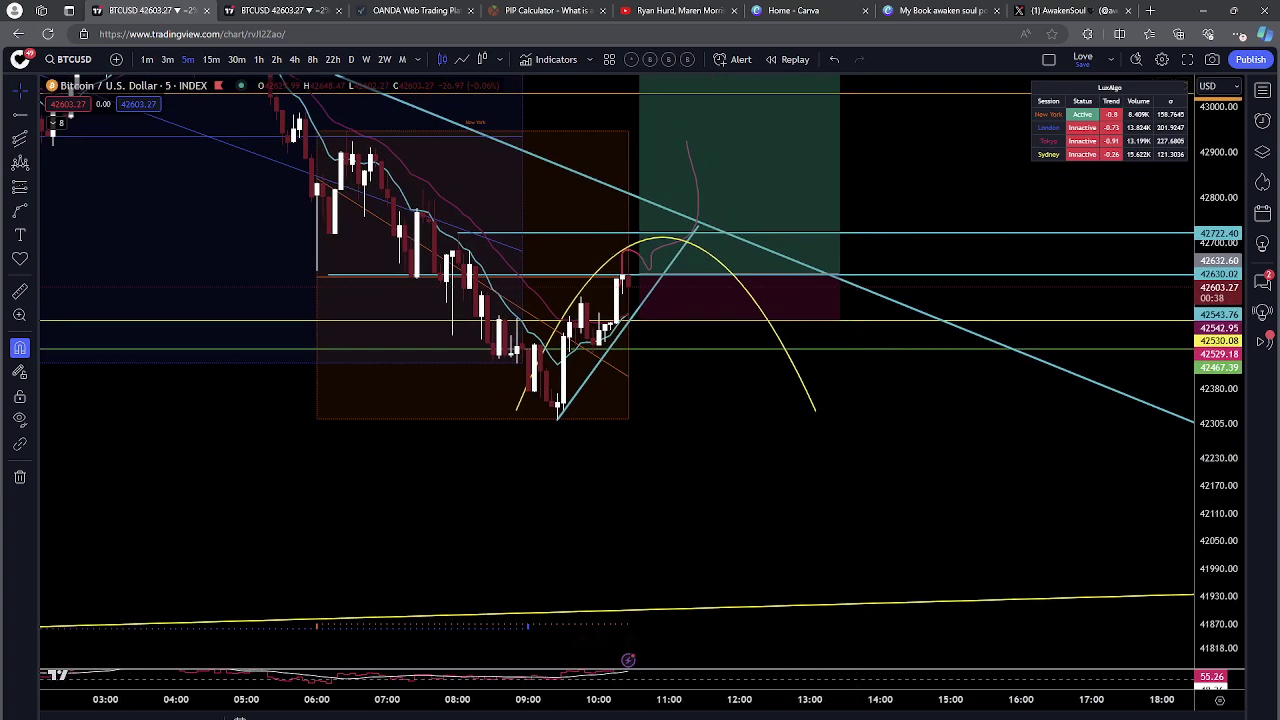
Step: Brush a projected path from the current price down to the rising yellow trend line near 41930 and back up to about 42800
click(640, 322)
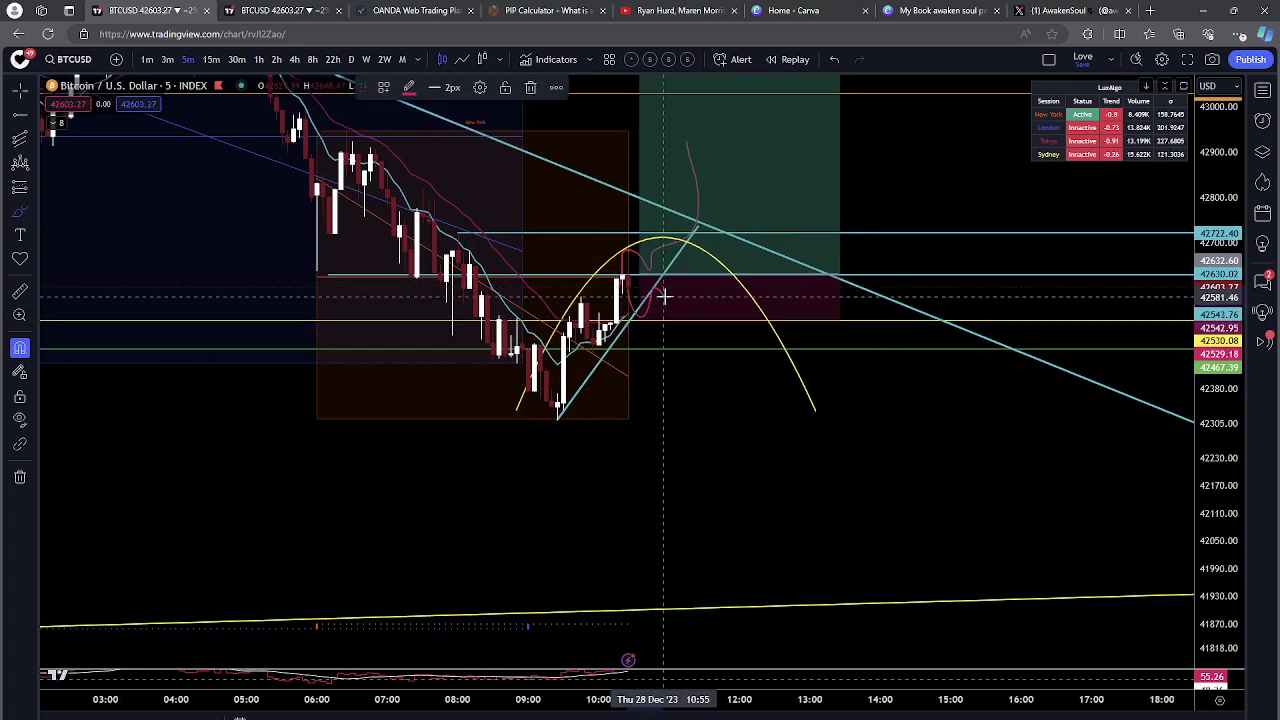
mouse_move(664, 296)
mouse_down()
mouse_move(690, 305)
mouse_move(817, 531)
mouse_move(826, 607)
mouse_move(863, 514)
mouse_move(940, 194)
mouse_up()
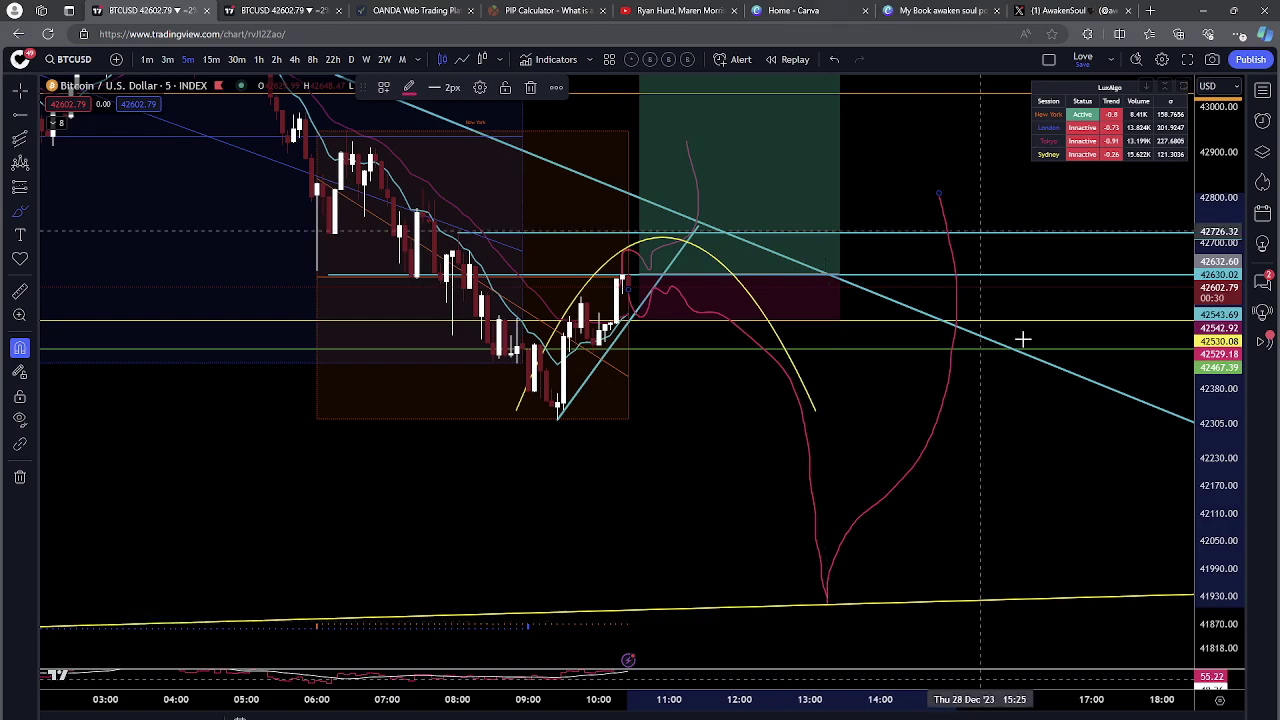
scroll(600, 460, down, 5)
scroll(882, 432, down, 6)
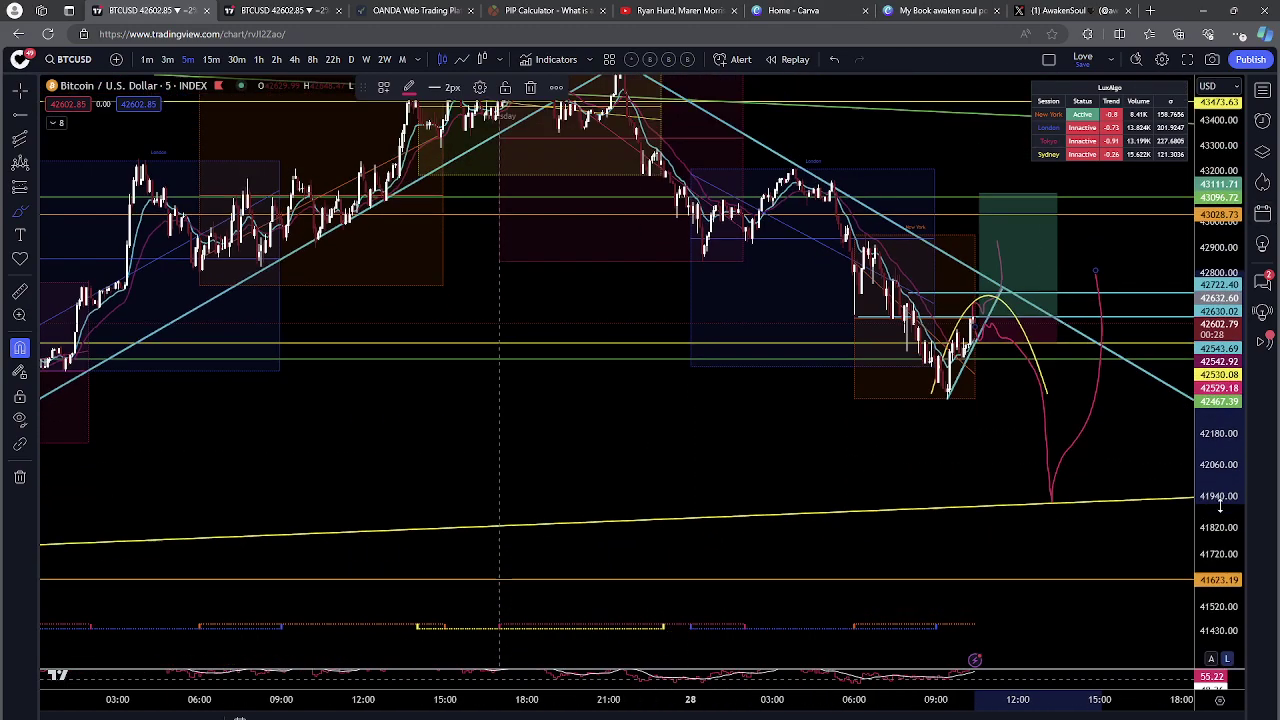
scroll(882, 432, down, 4)
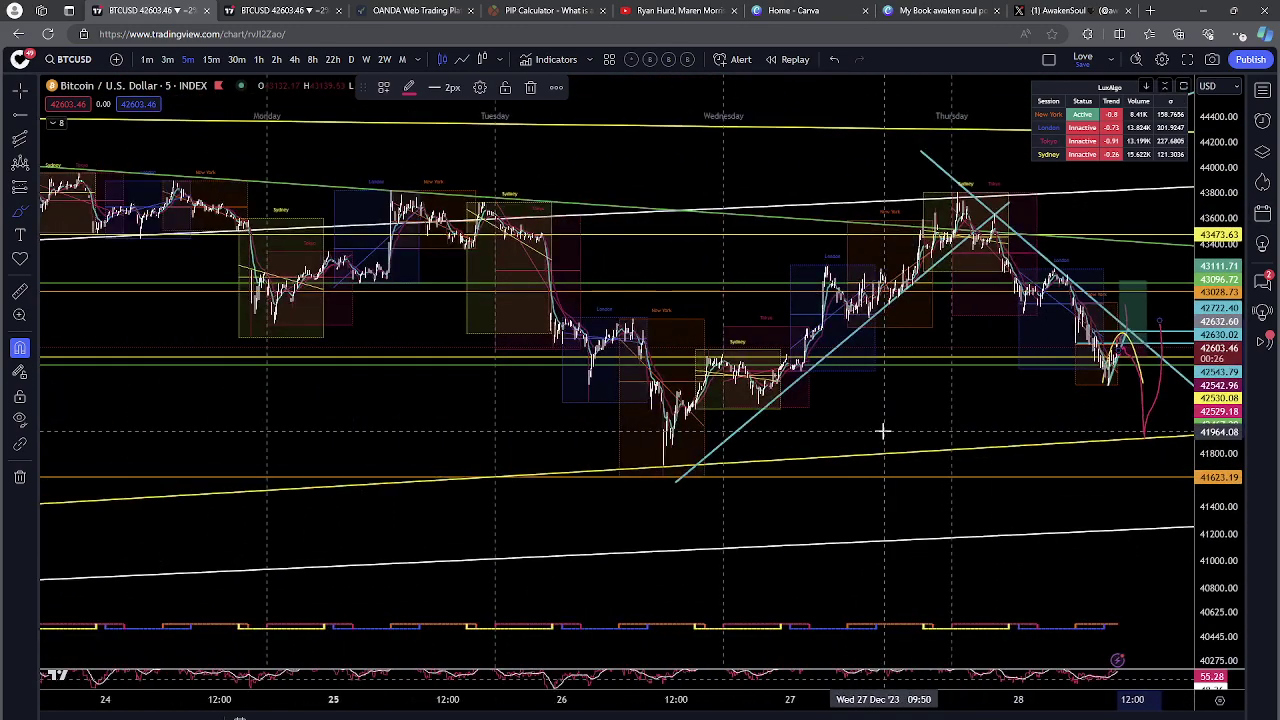
scroll(760, 420, up, 4)
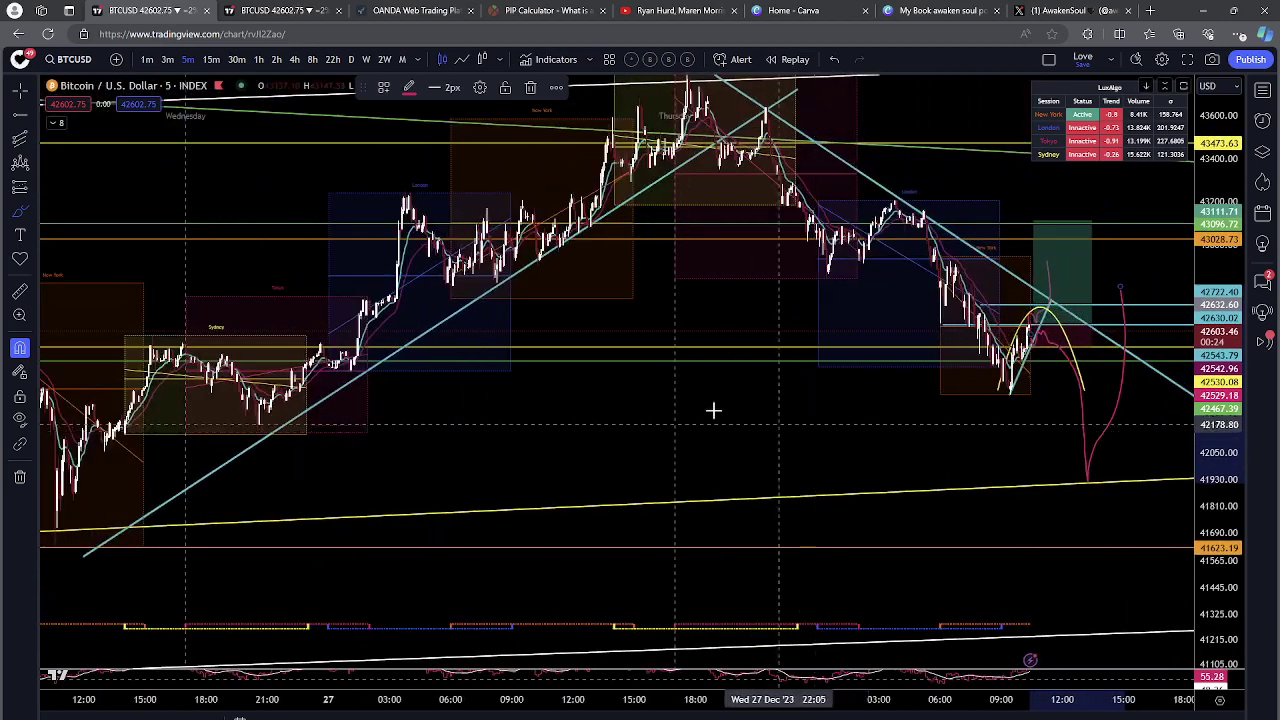
scroll(777, 423, down, 3)
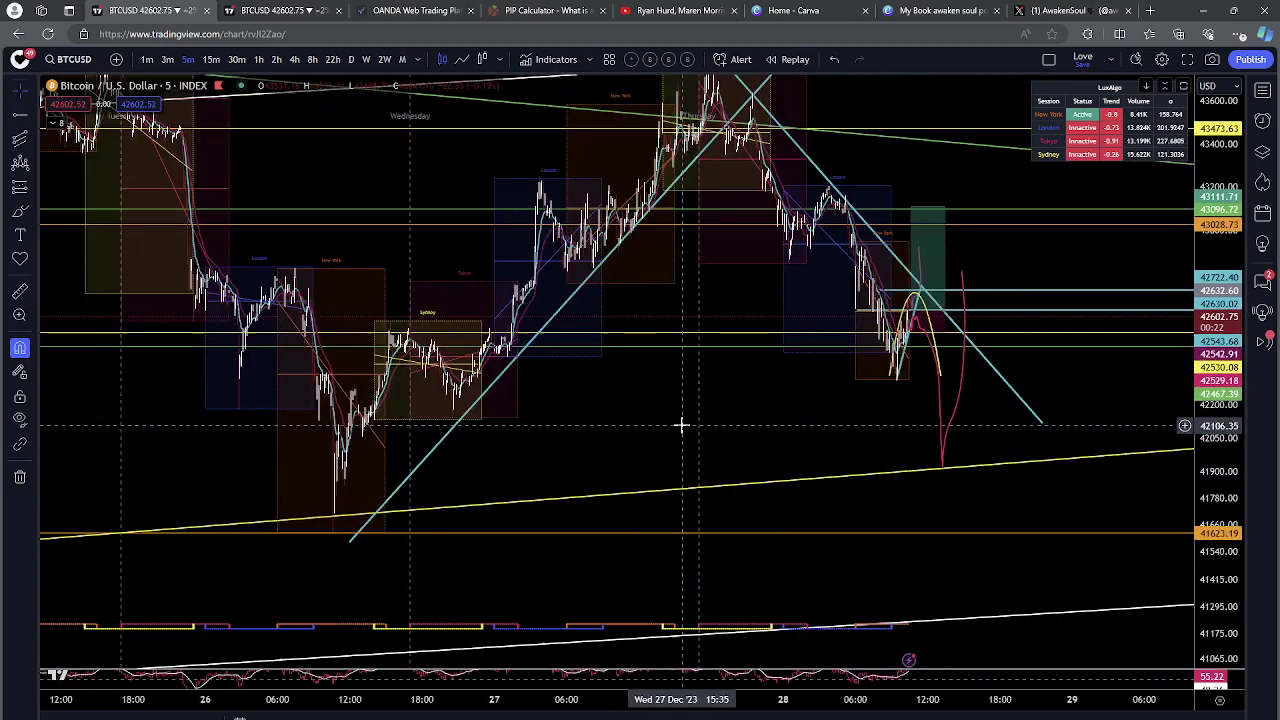
Step: On the 30m timeframe, enlarge the oscillator pane and draw a trend line joining its lows at 26 December 11:00 and 28 December 09:00
drag(1052, 668, 1051, 510)
click(236, 59)
scroll(900, 430, up, 3)
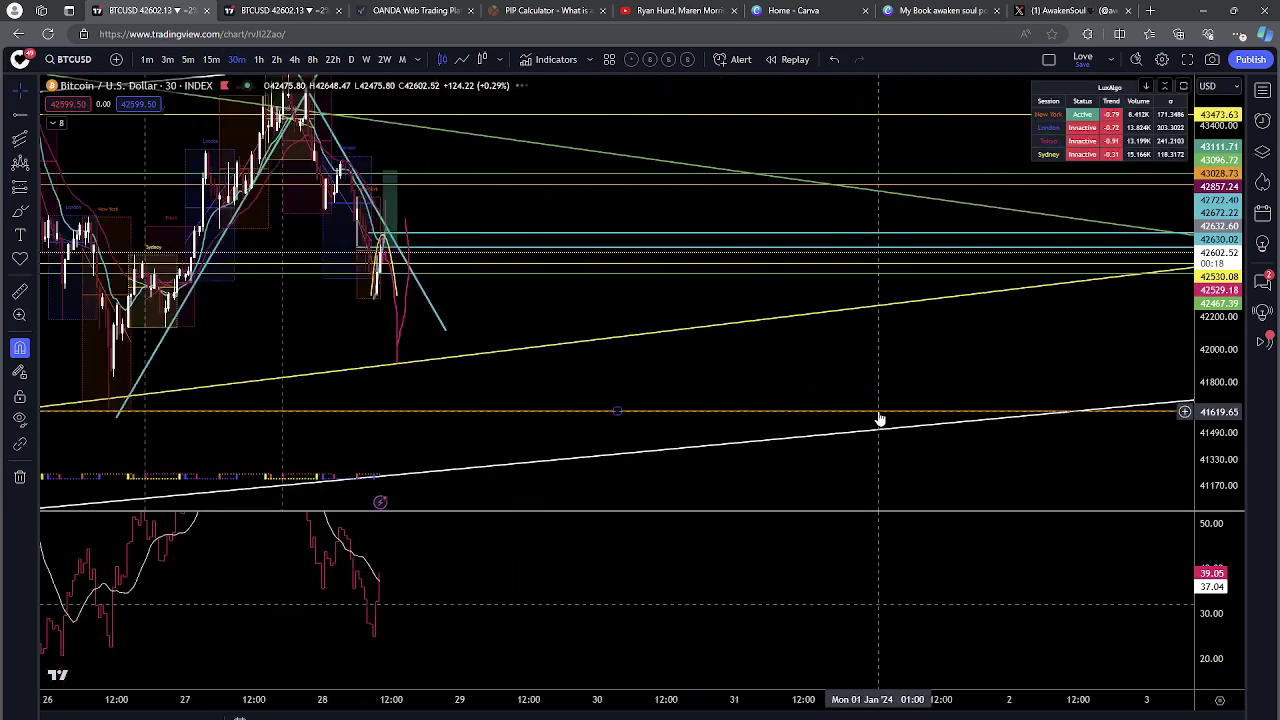
scroll(957, 394, up, 5)
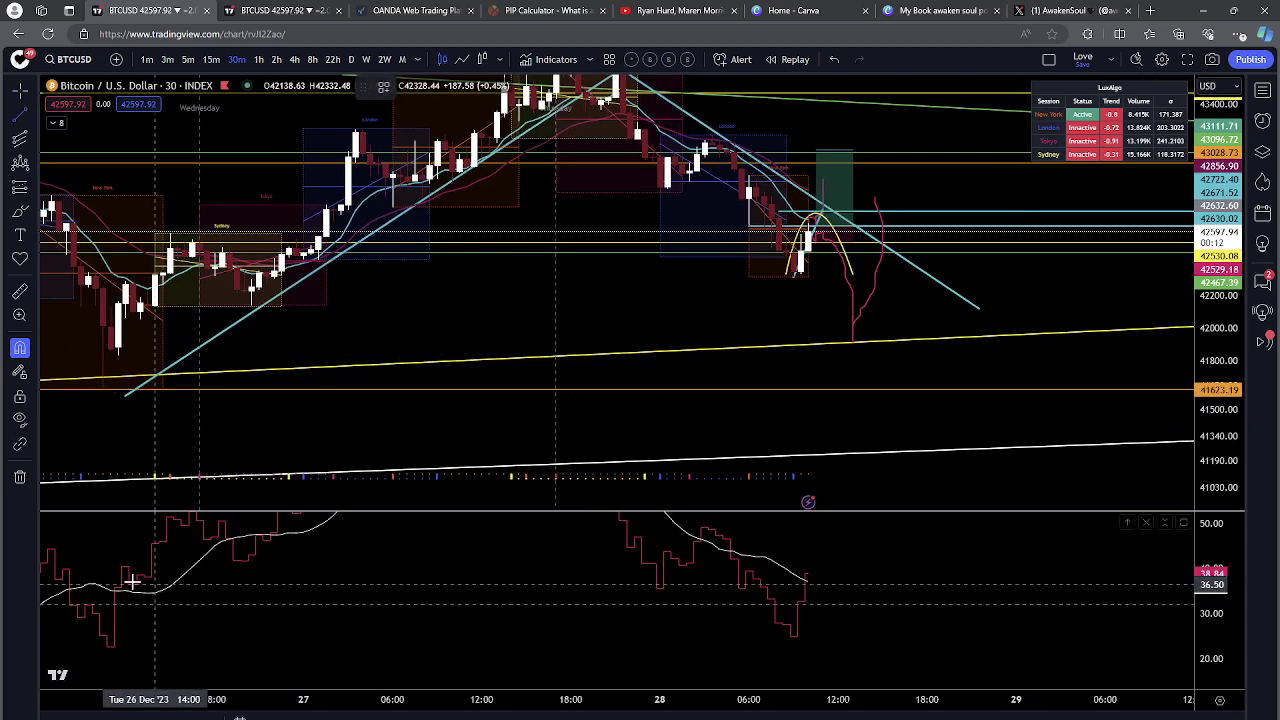
mouse_move(115, 645)
mouse_down()
mouse_move(886, 626)
mouse_move(793, 636)
mouse_up()
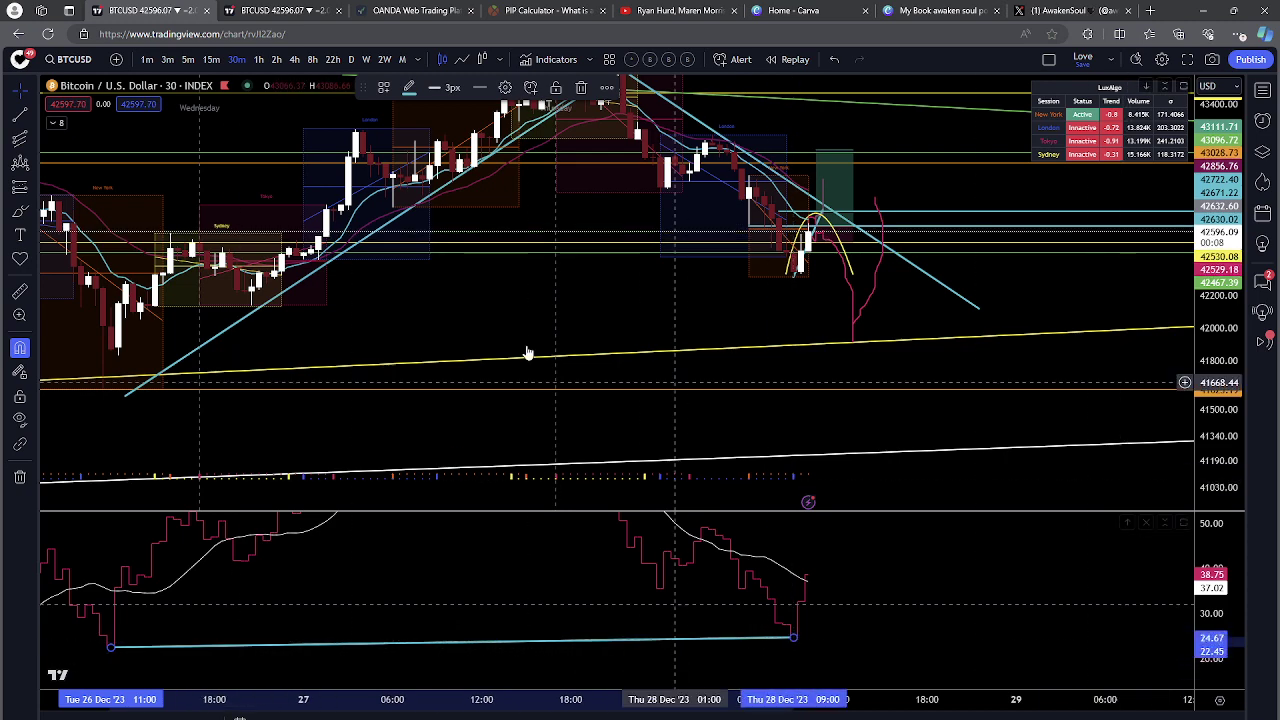
Step: Draw a trend line from the 26 December 11:30 low to the projected low at 28 December 13:00, and add a horizontal ray at 41874.23
click(19, 115)
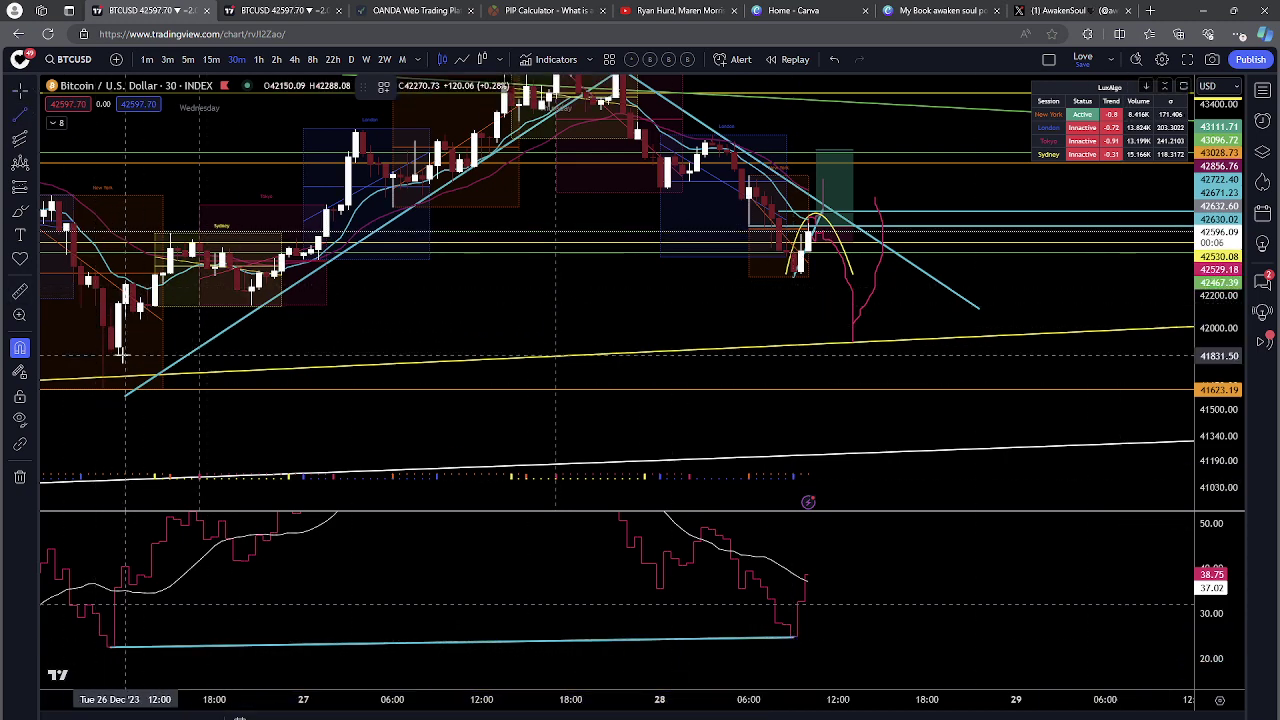
mouse_move(117, 347)
mouse_down()
mouse_move(1014, 394)
mouse_move(852, 343)
mouse_up()
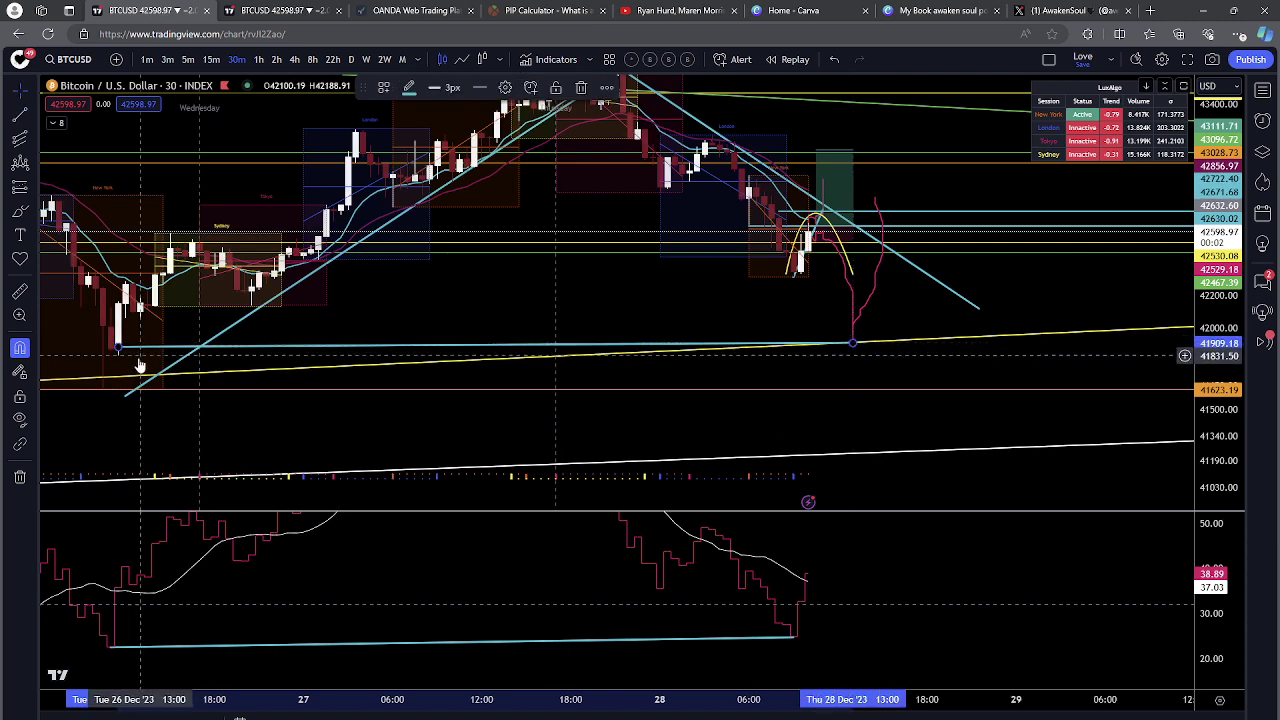
key(Escape)
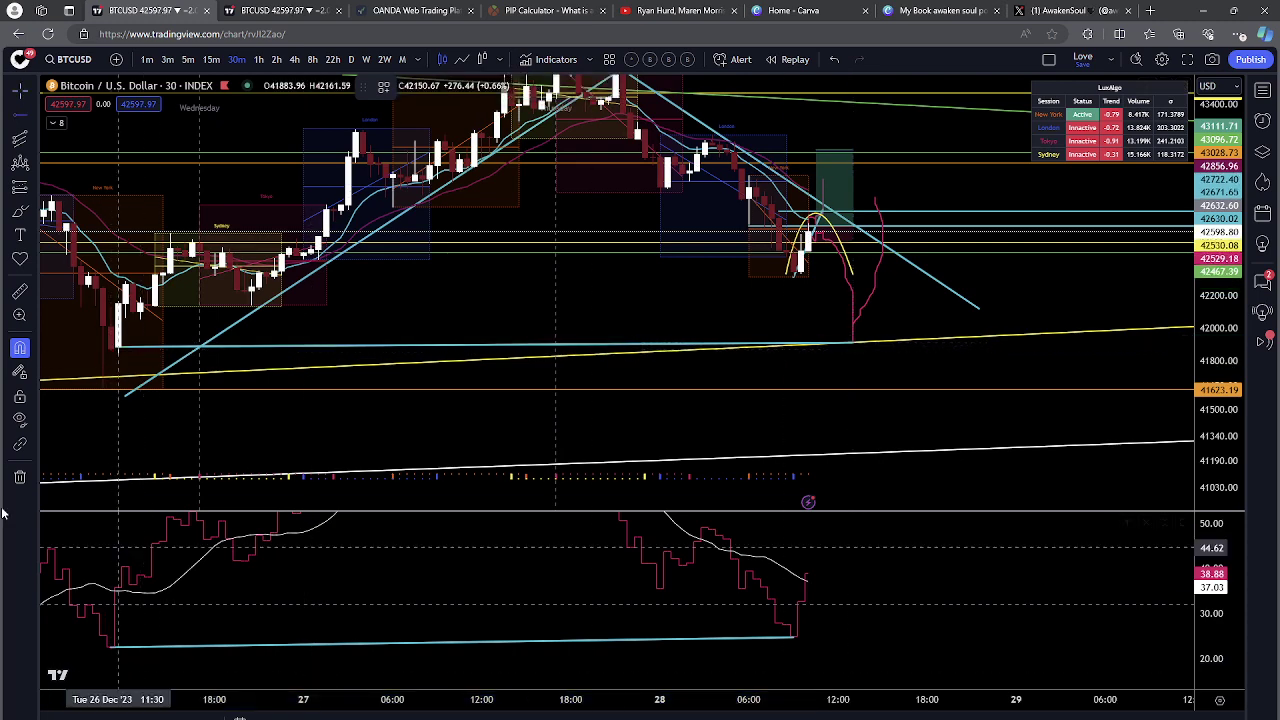
click(555, 347)
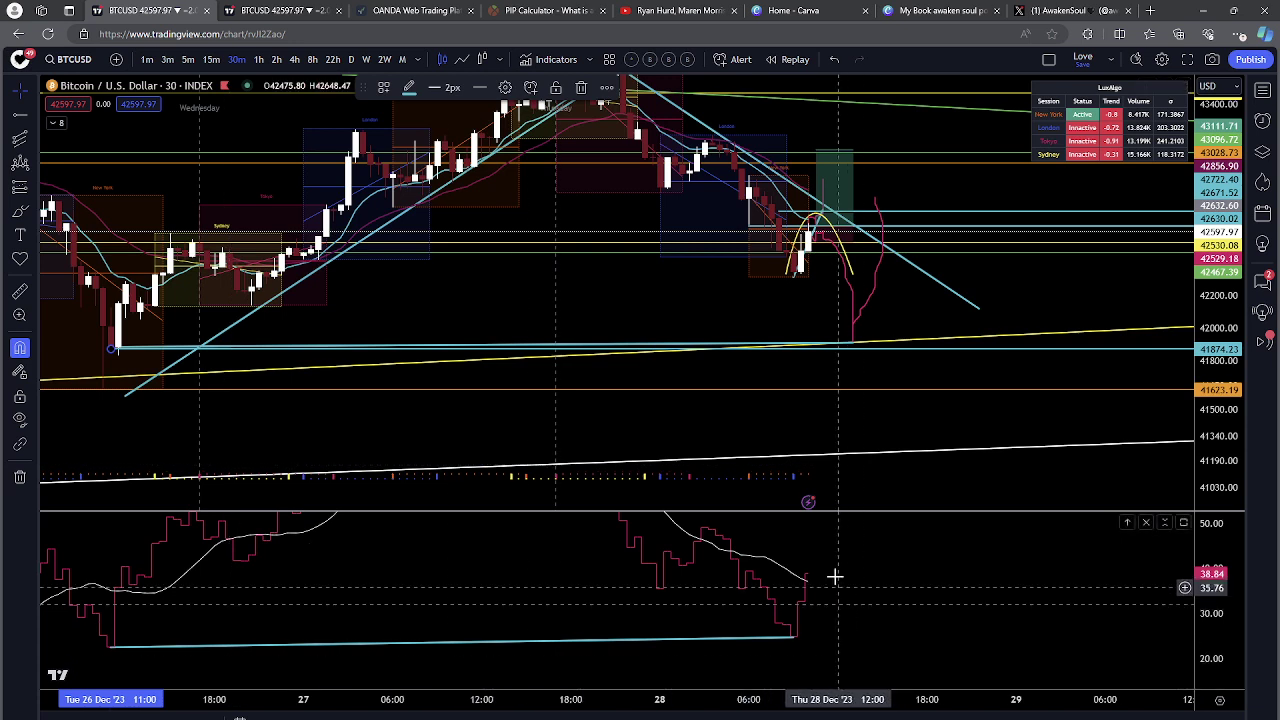
Step: Lower the new price trend line's end point to 41778.44 at 28 December 13:30
drag(853, 343, 856, 369)
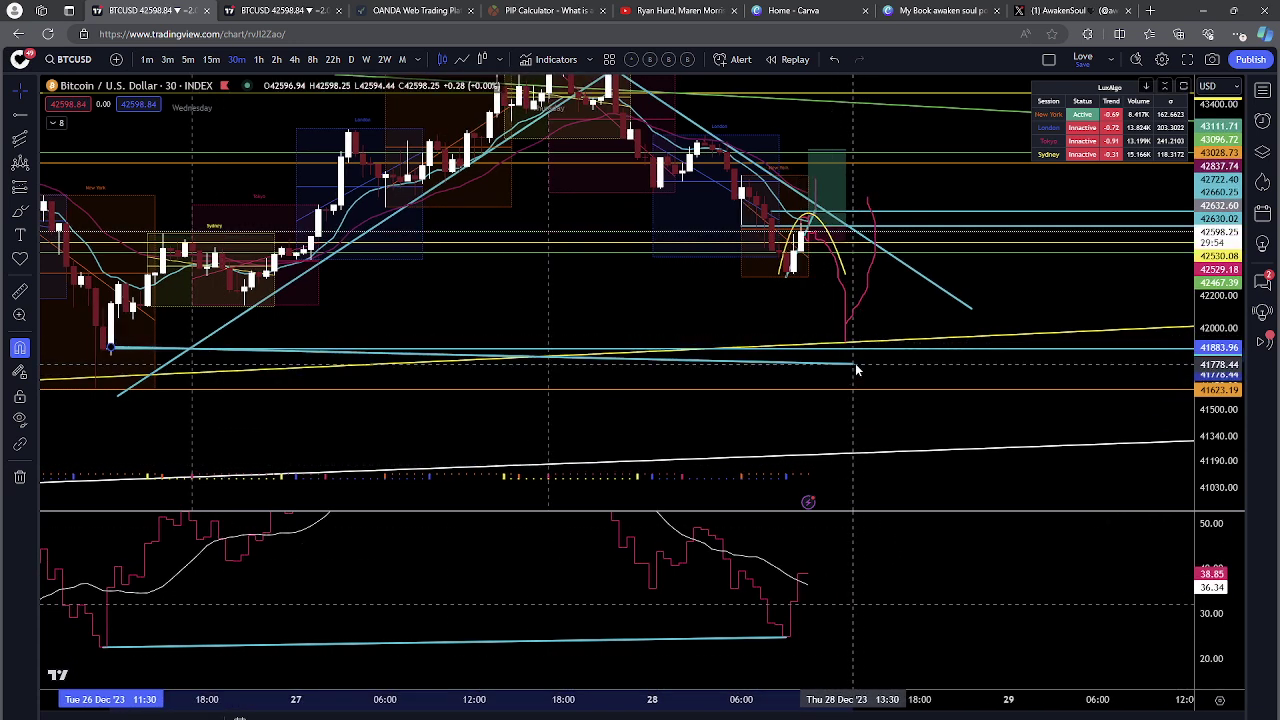
drag(856, 369, 848, 369)
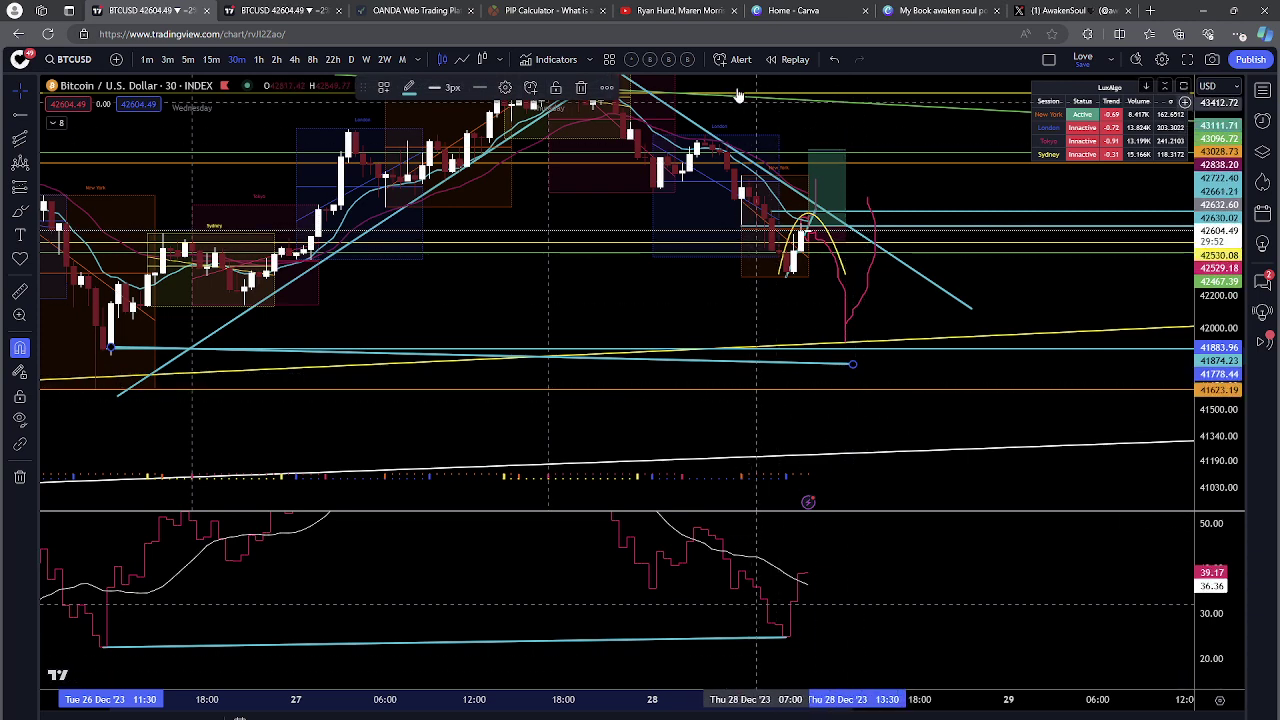
Step: Delete the new price trend line, the 41874.23 horizontal ray and the brushed path down to the yellow trend line
click(582, 88)
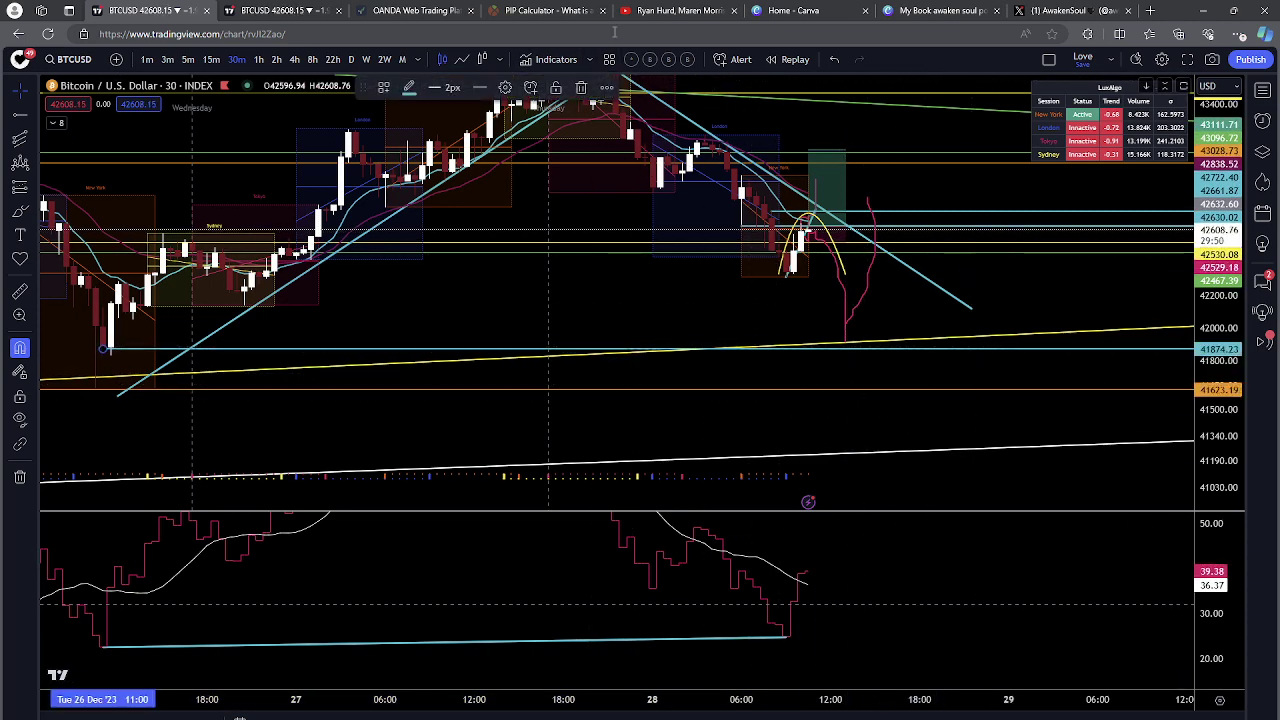
click(581, 87)
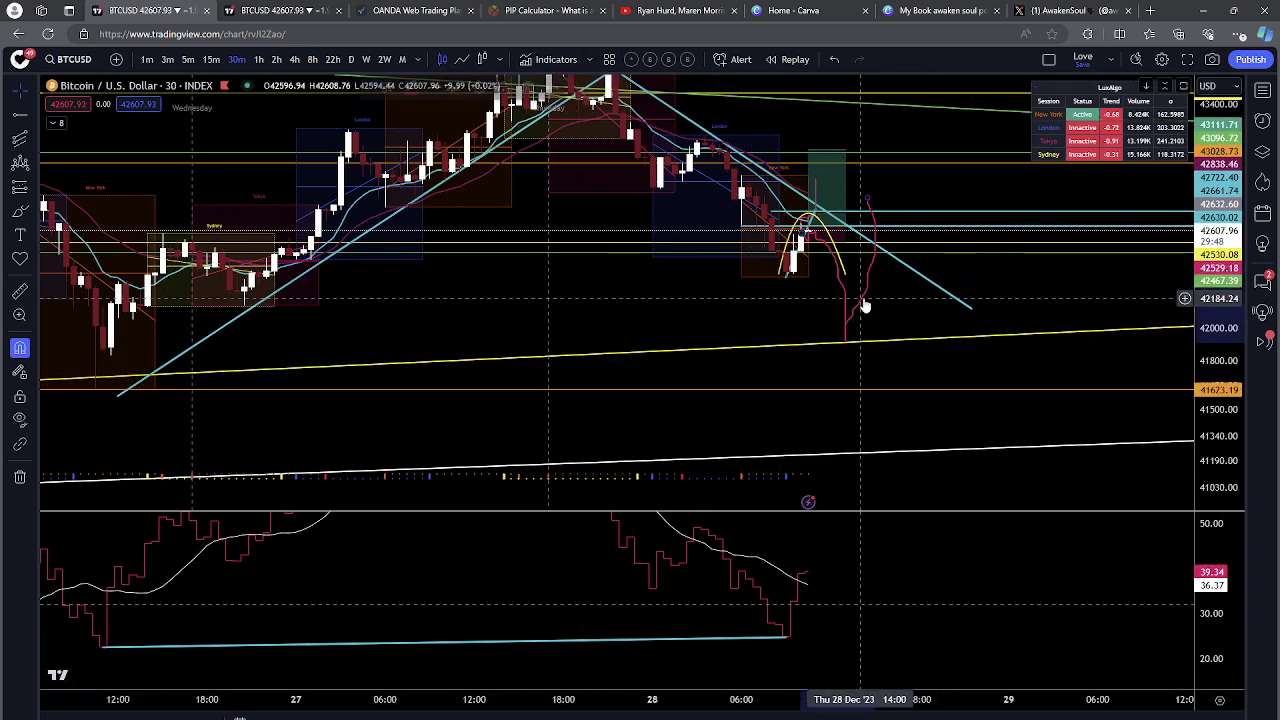
key(Delete)
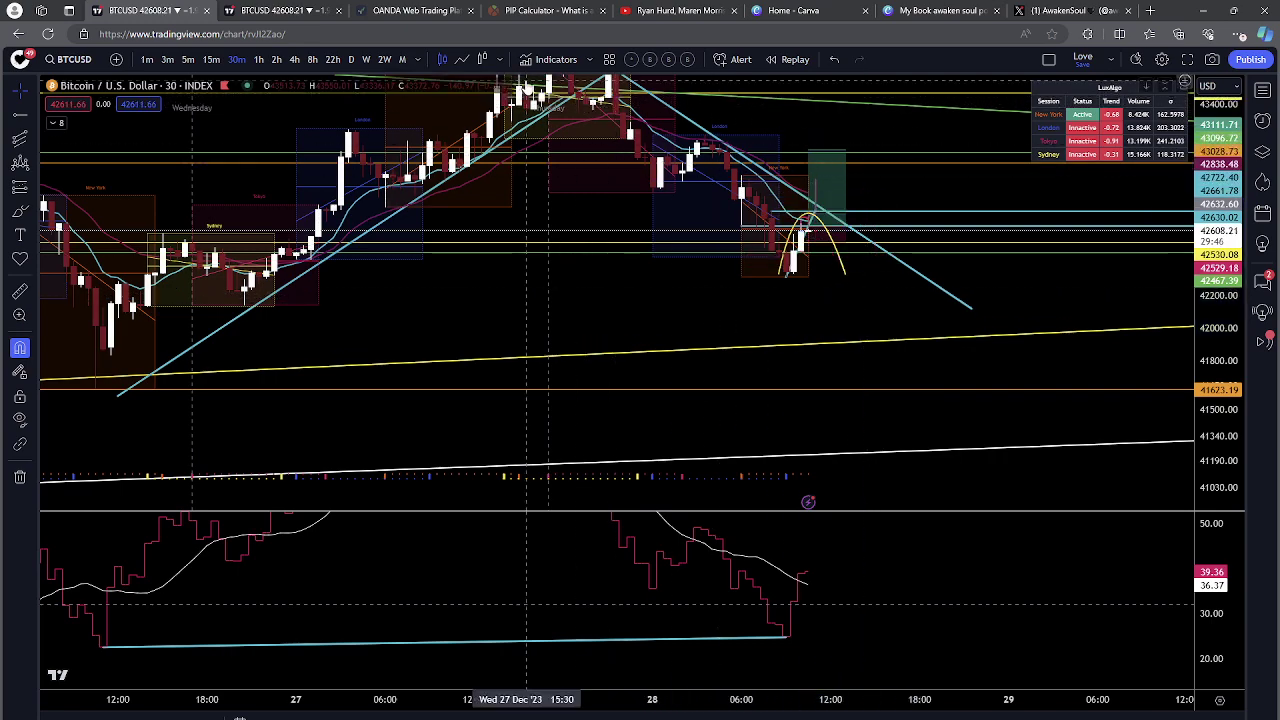
Step: Switch the chart to the 15m timeframe and shrink the oscillator pane to enlarge the price chart around the long position
scroll(1051, 360, up, 5)
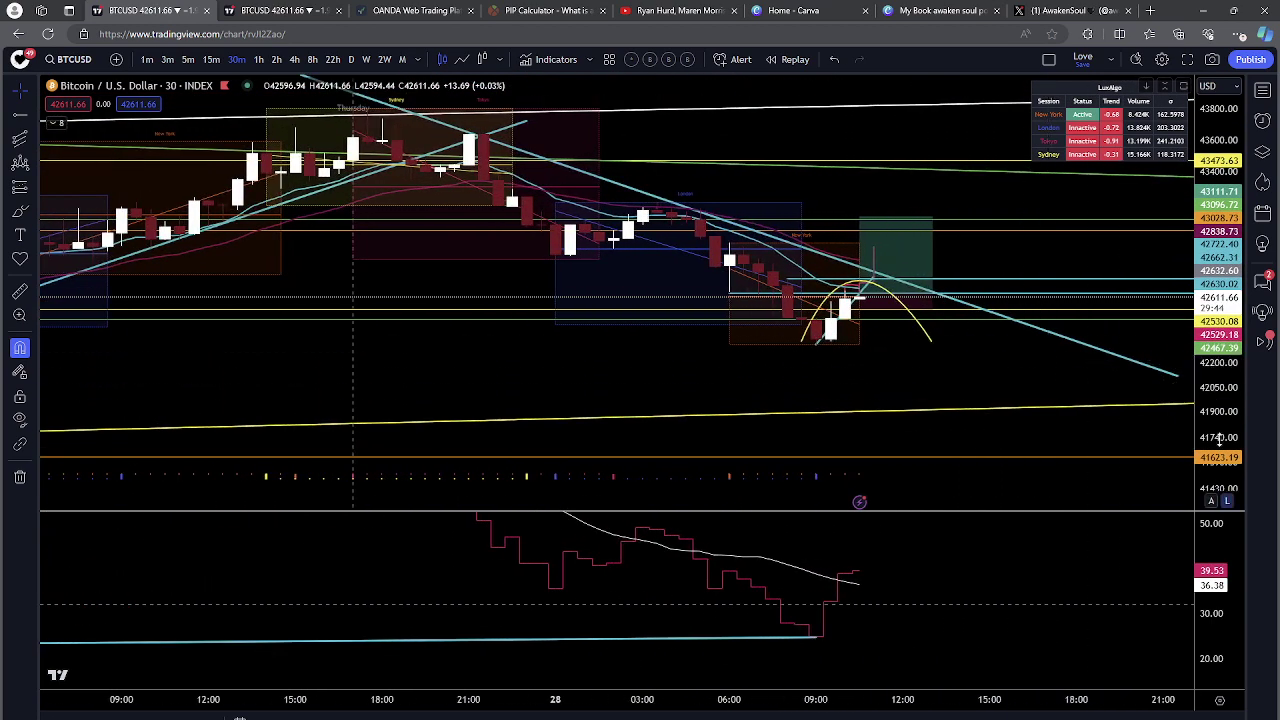
scroll(1111, 383, up, 4)
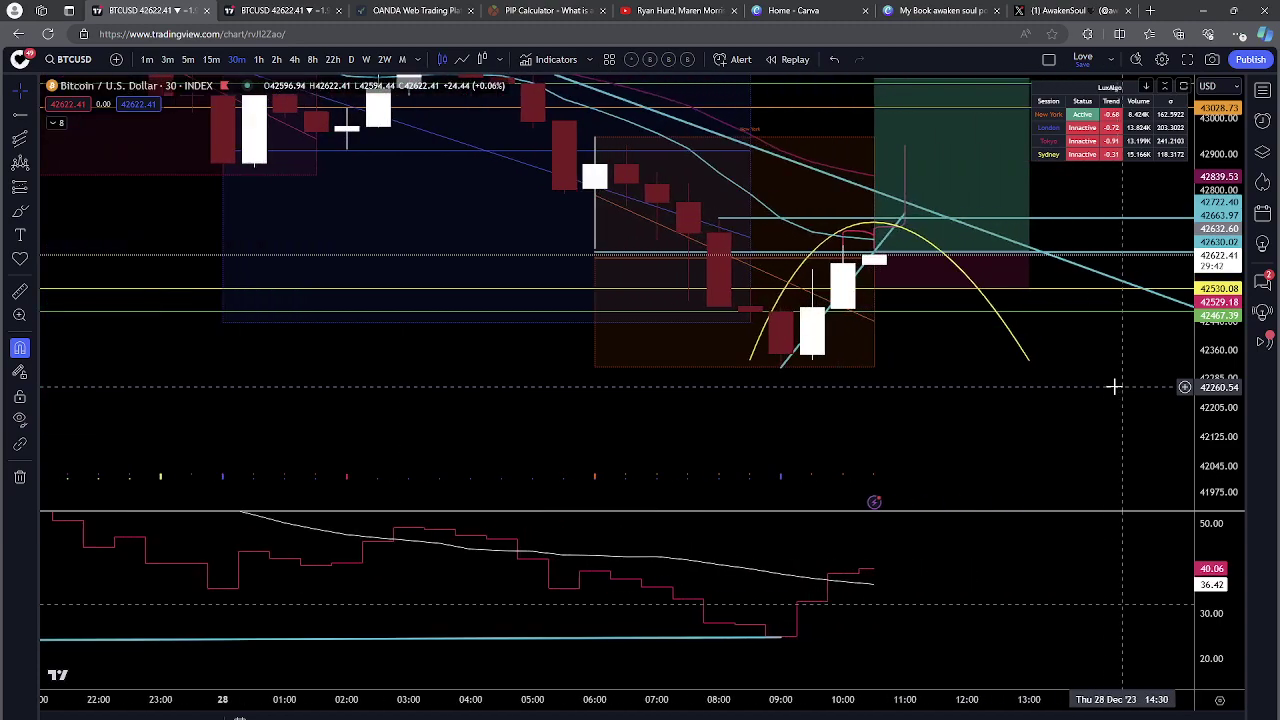
click(211, 59)
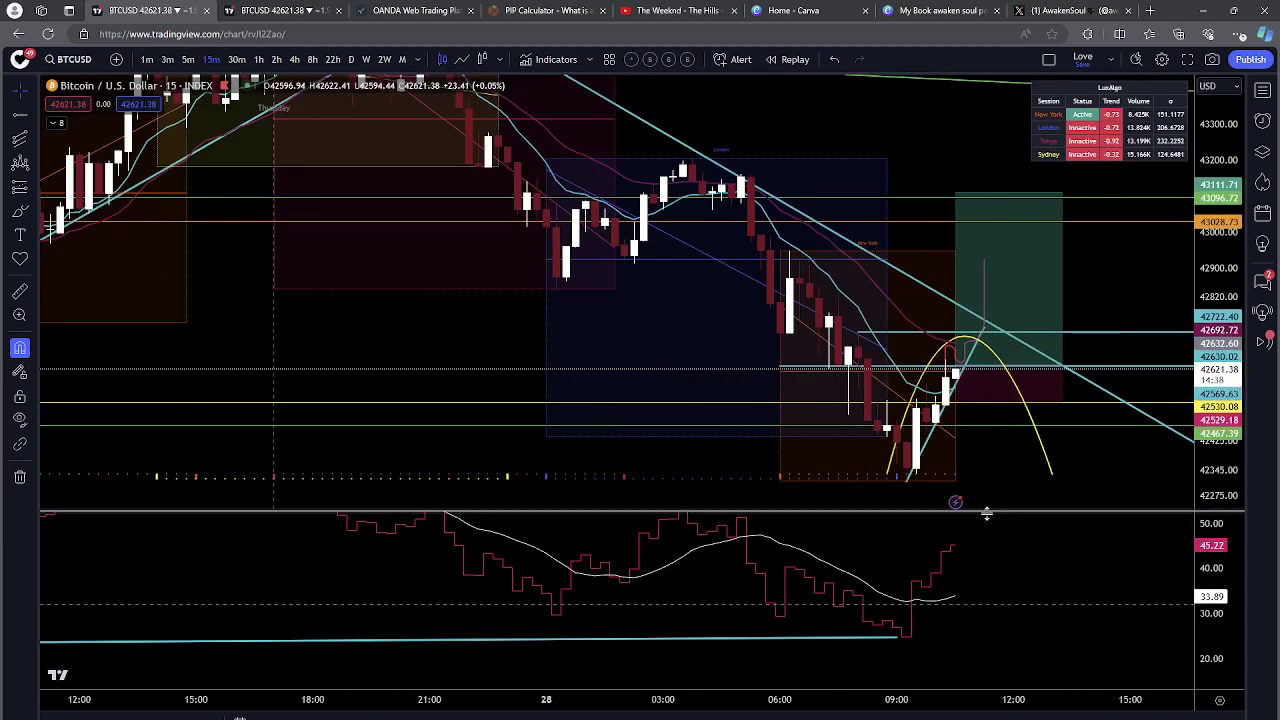
drag(986, 512, 986, 616)
scroll(978, 628, up, 3)
scroll(829, 583, up, 2)
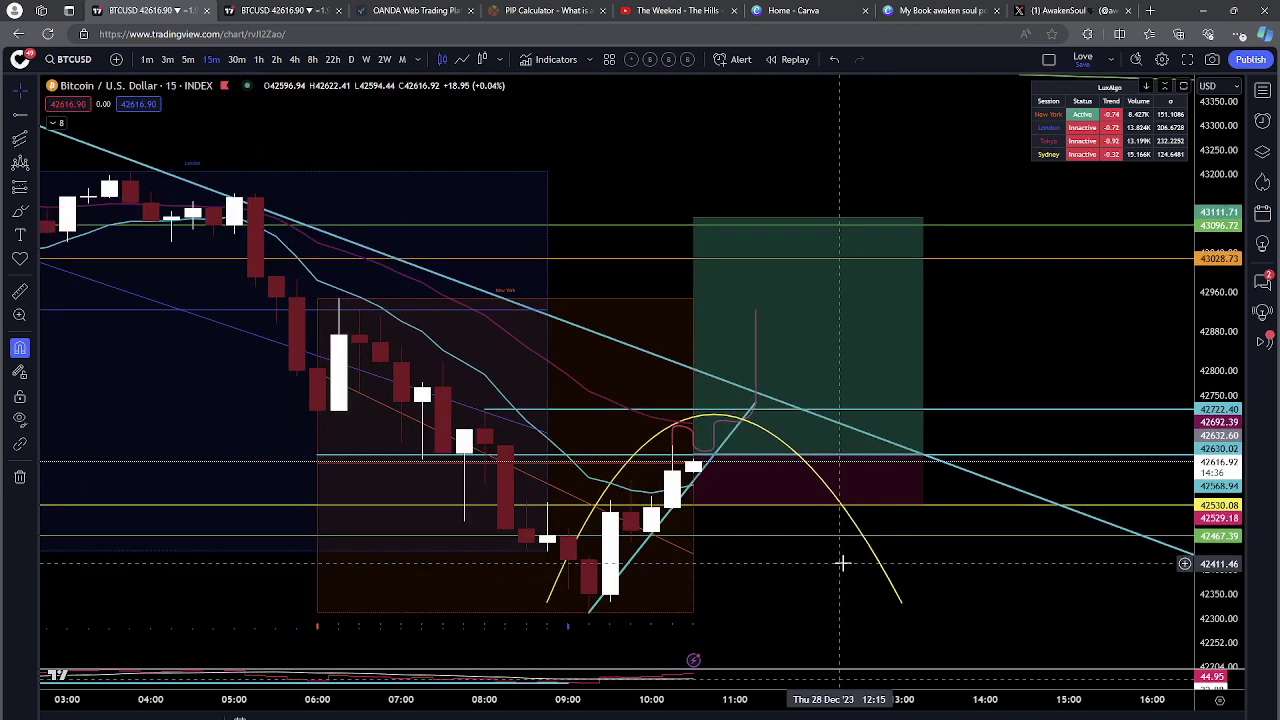